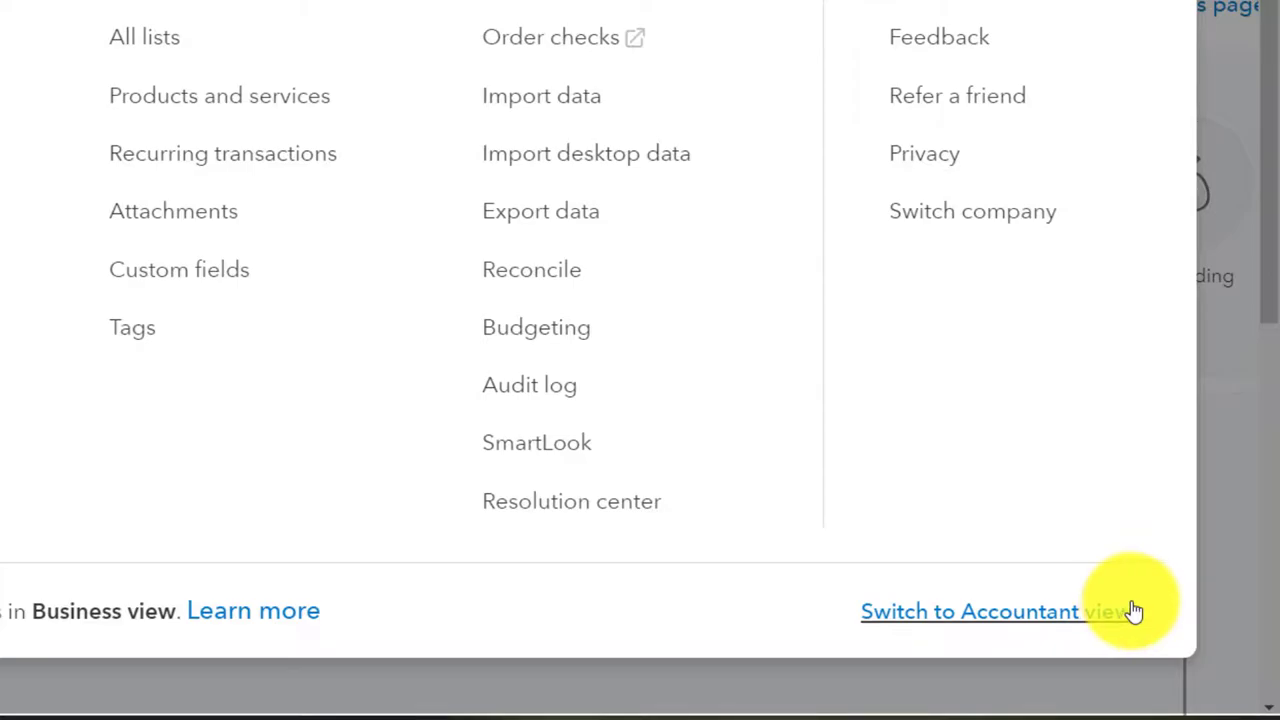
# - Close the settings list, view the Sample Company home page in Microsoft Edge, and return to Get Great Guitars in Chrome
pyautogui.click(1190, 540)
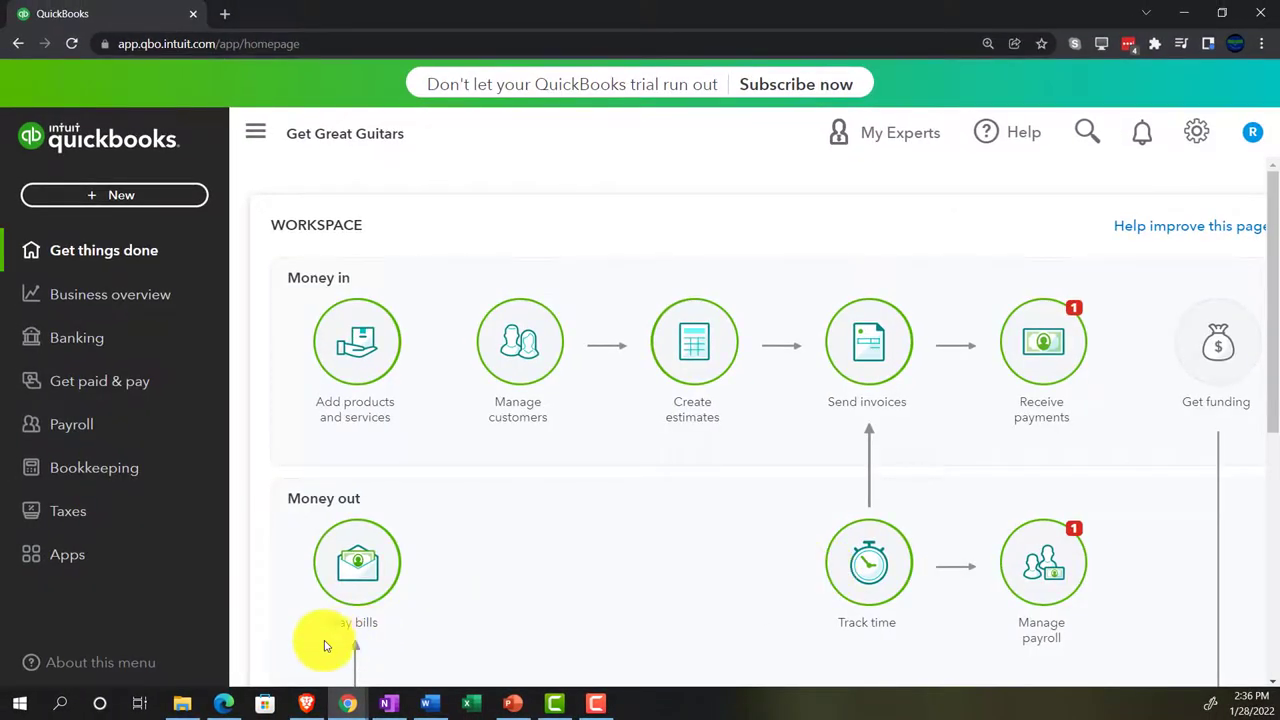
pyautogui.click(226, 704)
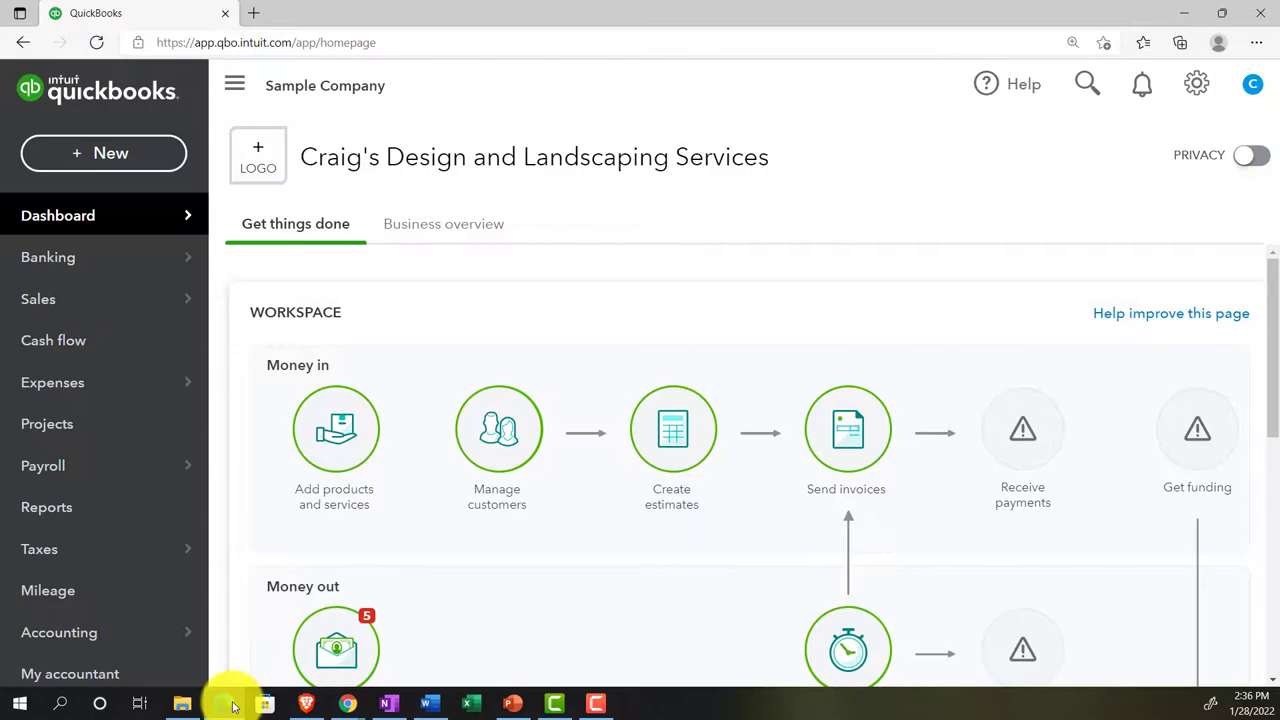
pyautogui.click(228, 705)
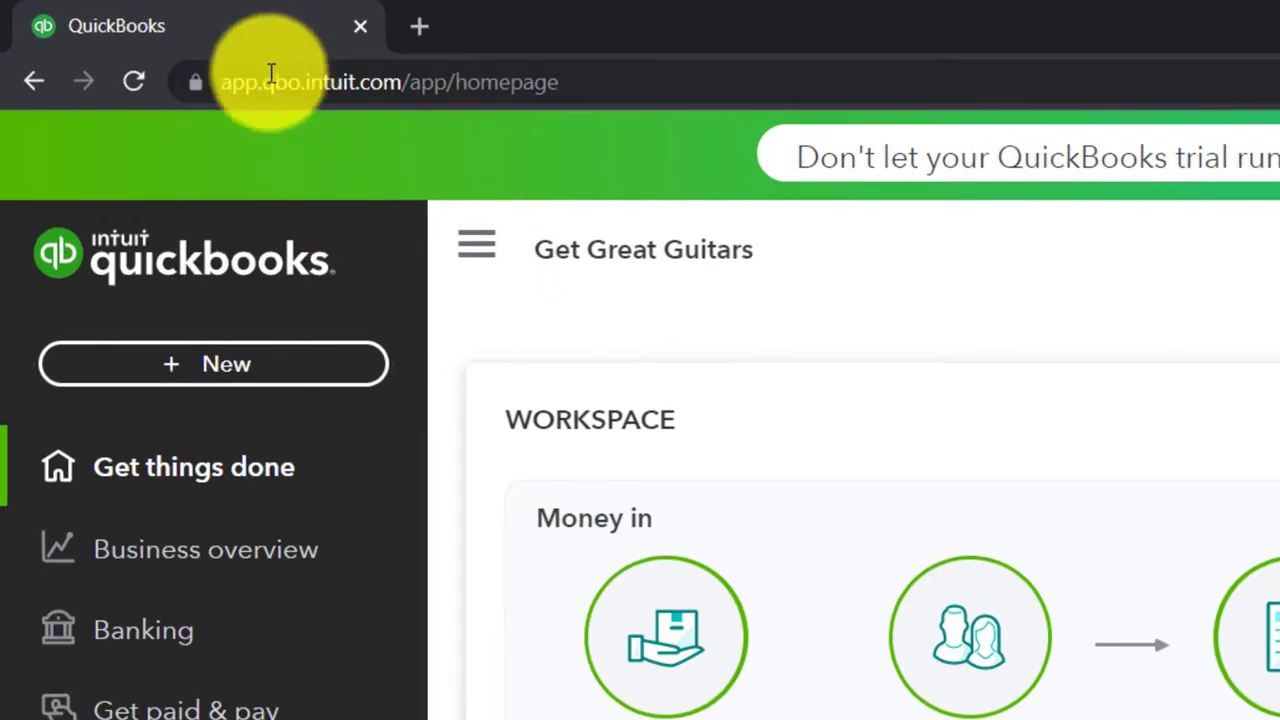
# - Duplicate the Get Great Guitars home page tab three times
pyautogui.rightClick(259, 24)
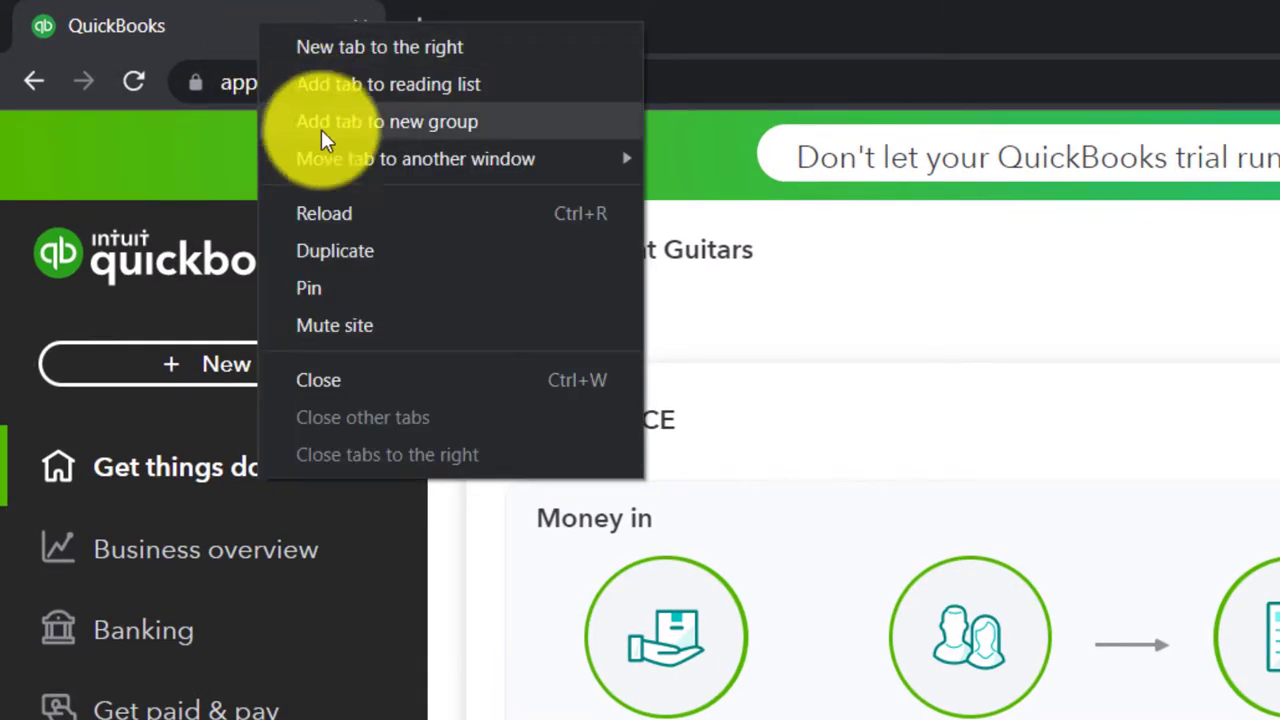
pyautogui.click(365, 253)
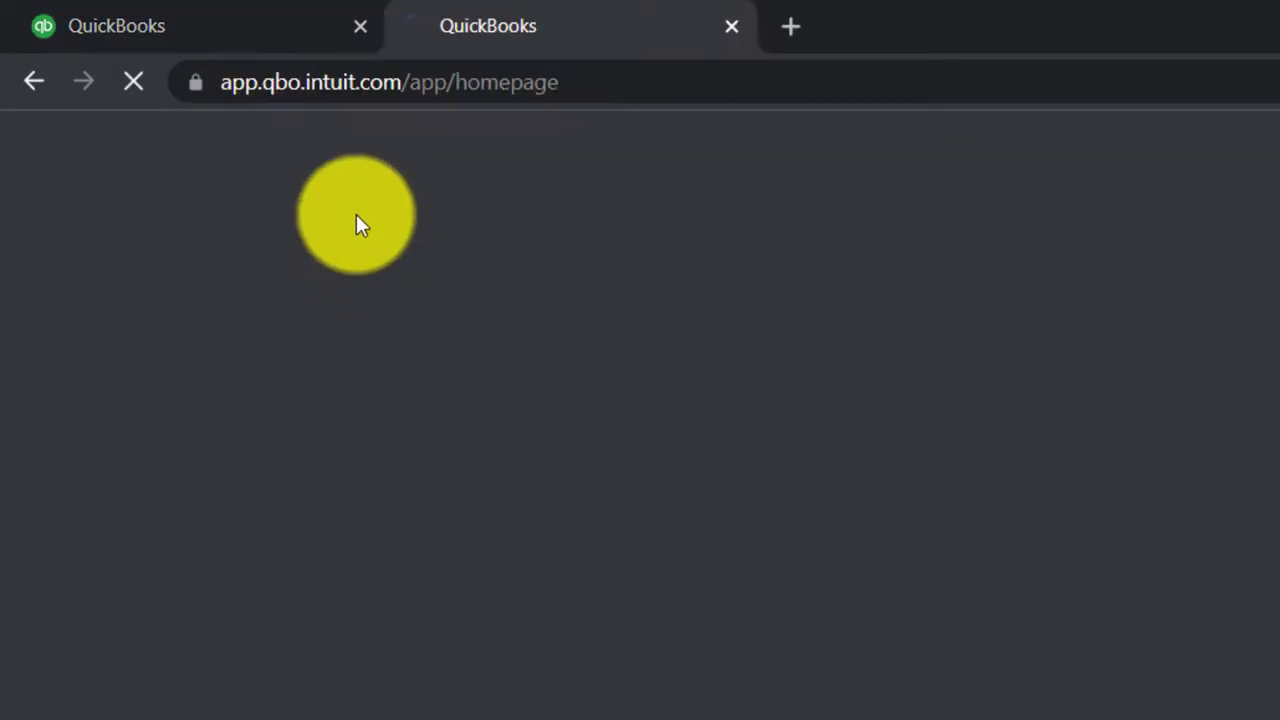
pyautogui.click(265, 30)
pyautogui.rightClick(266, 29)
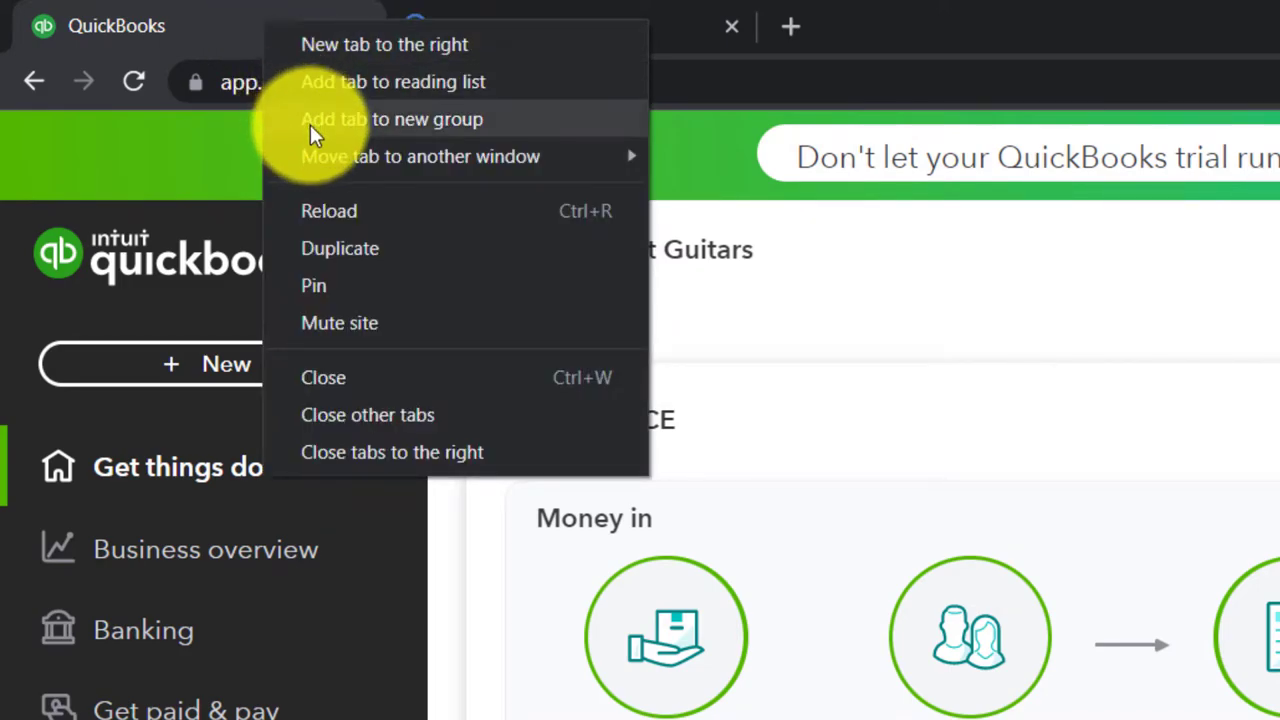
pyautogui.click(356, 248)
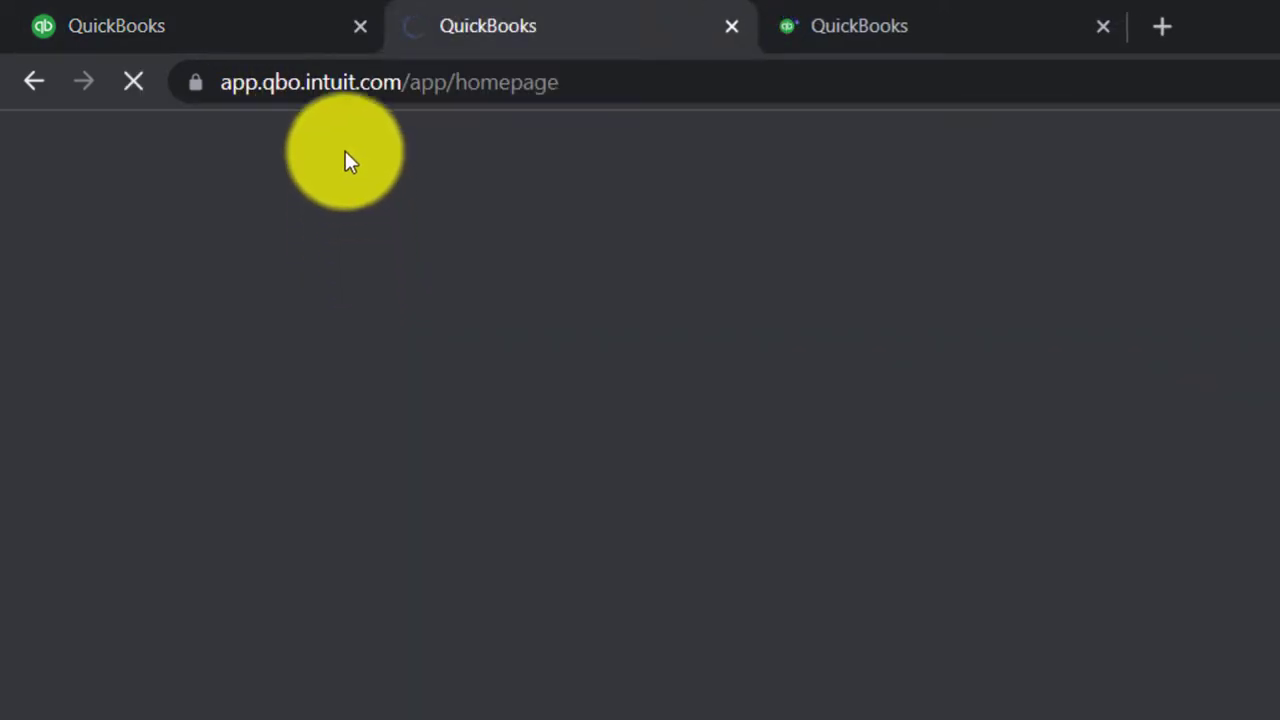
pyautogui.click(266, 30)
pyautogui.rightClick(265, 28)
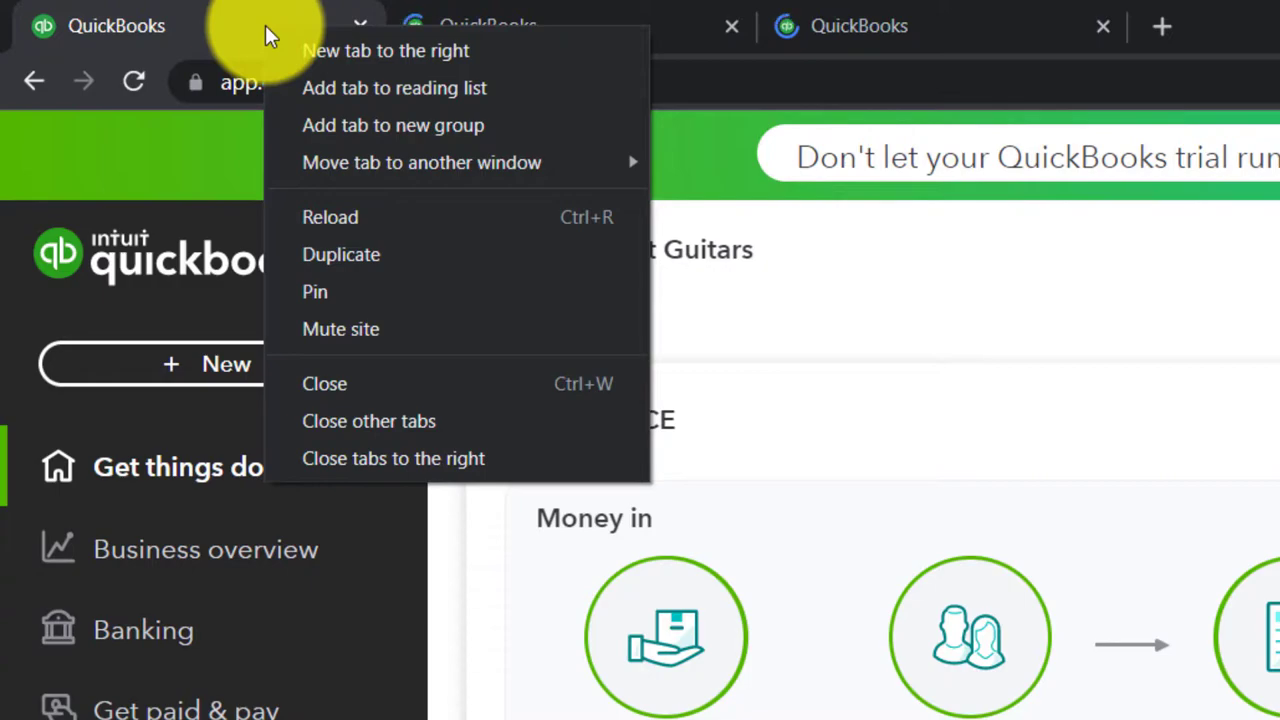
pyautogui.click(355, 248)
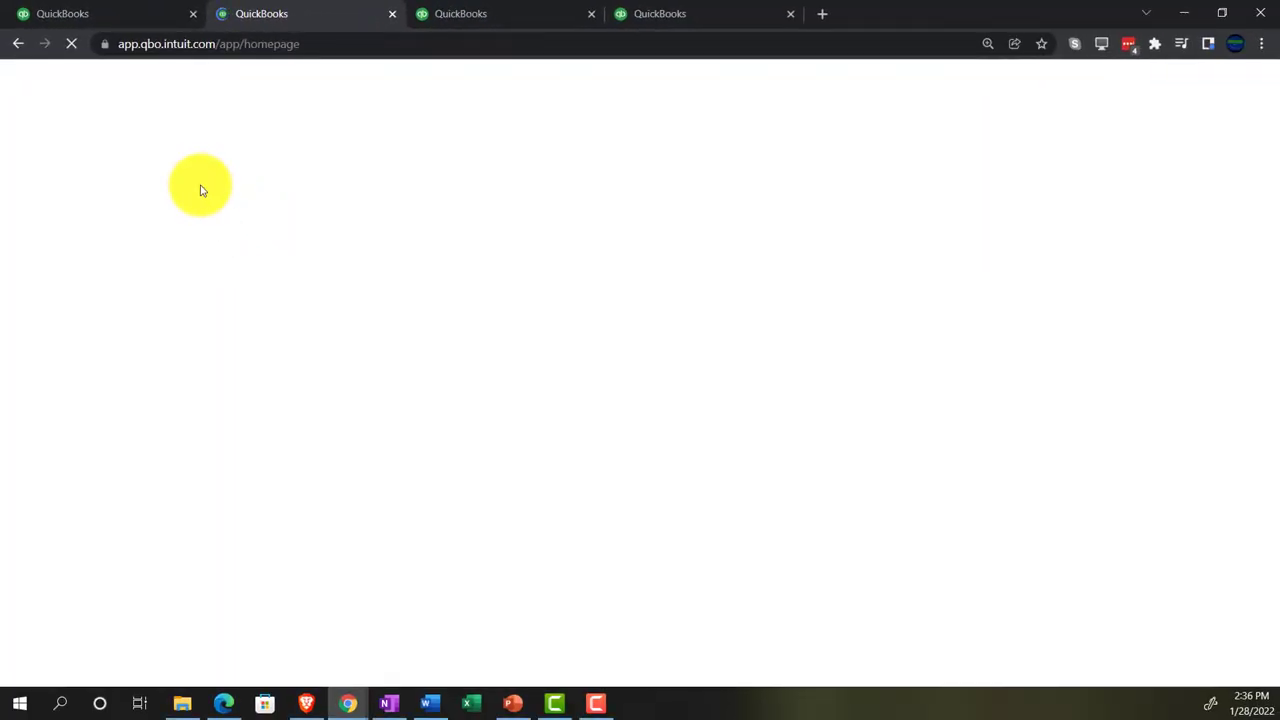
# - Switch to Microsoft Edge, view the Sample Company's Reports page, and return to Get Great Guitars in Chrome
pyautogui.click(233, 710)
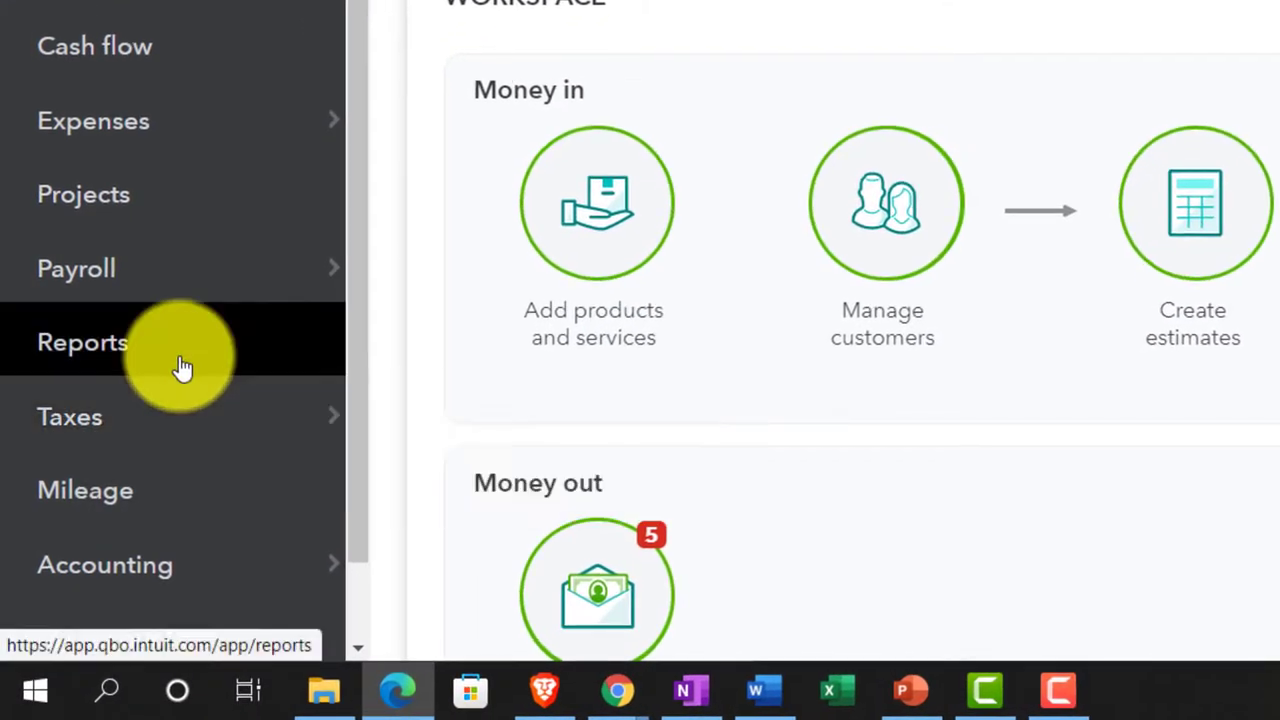
pyautogui.click(182, 367)
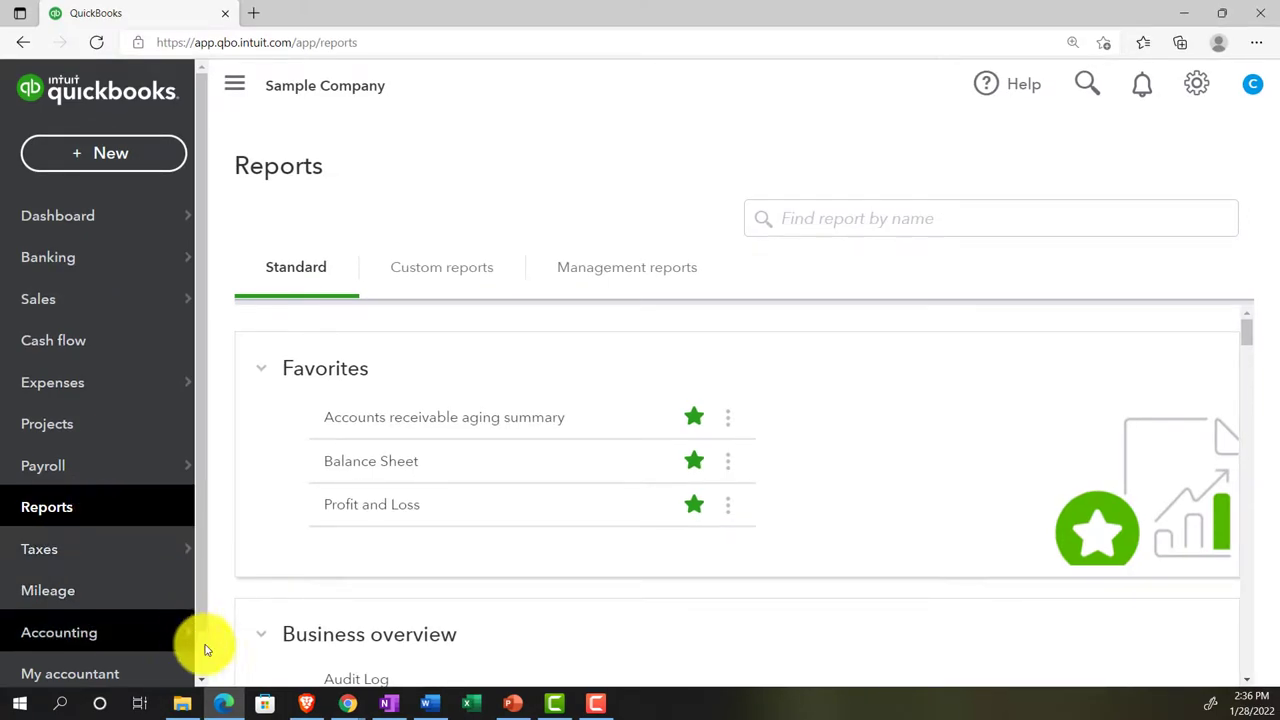
pyautogui.click(228, 705)
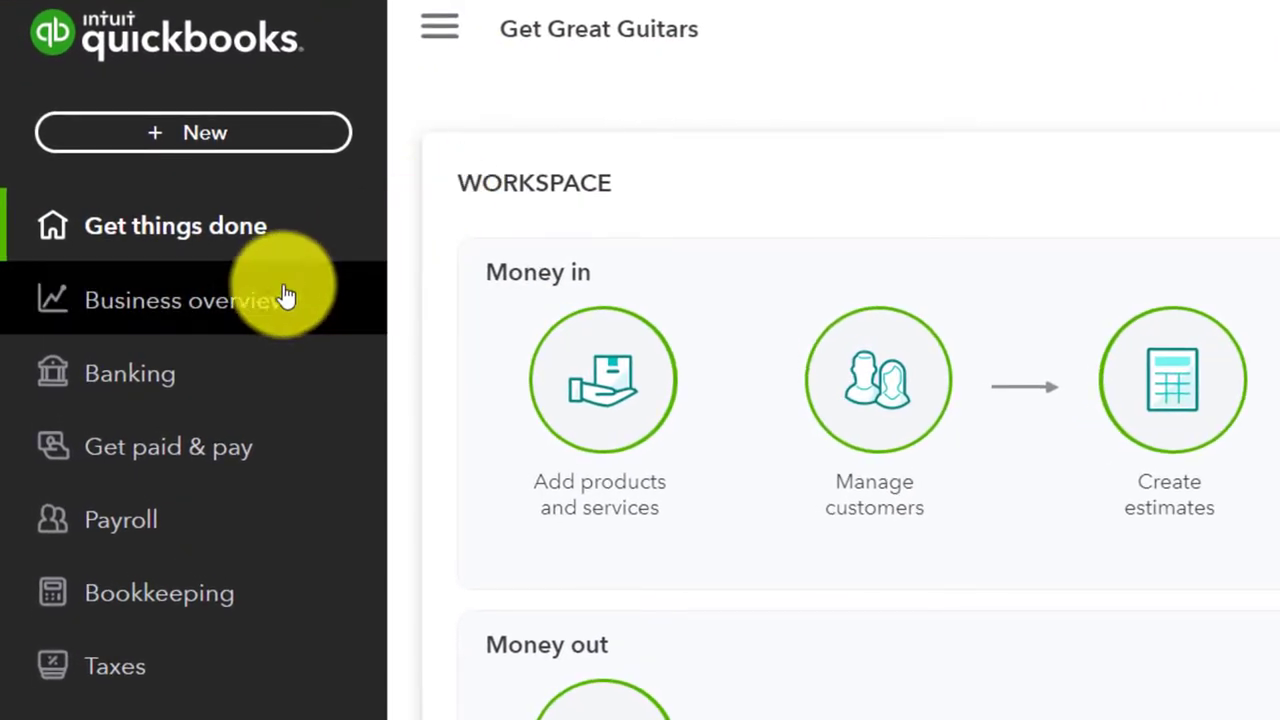
# - Open the Balance Sheet report from the favorite reports in the second tab, with the navigation sidebar collapsed
pyautogui.click(180, 309)
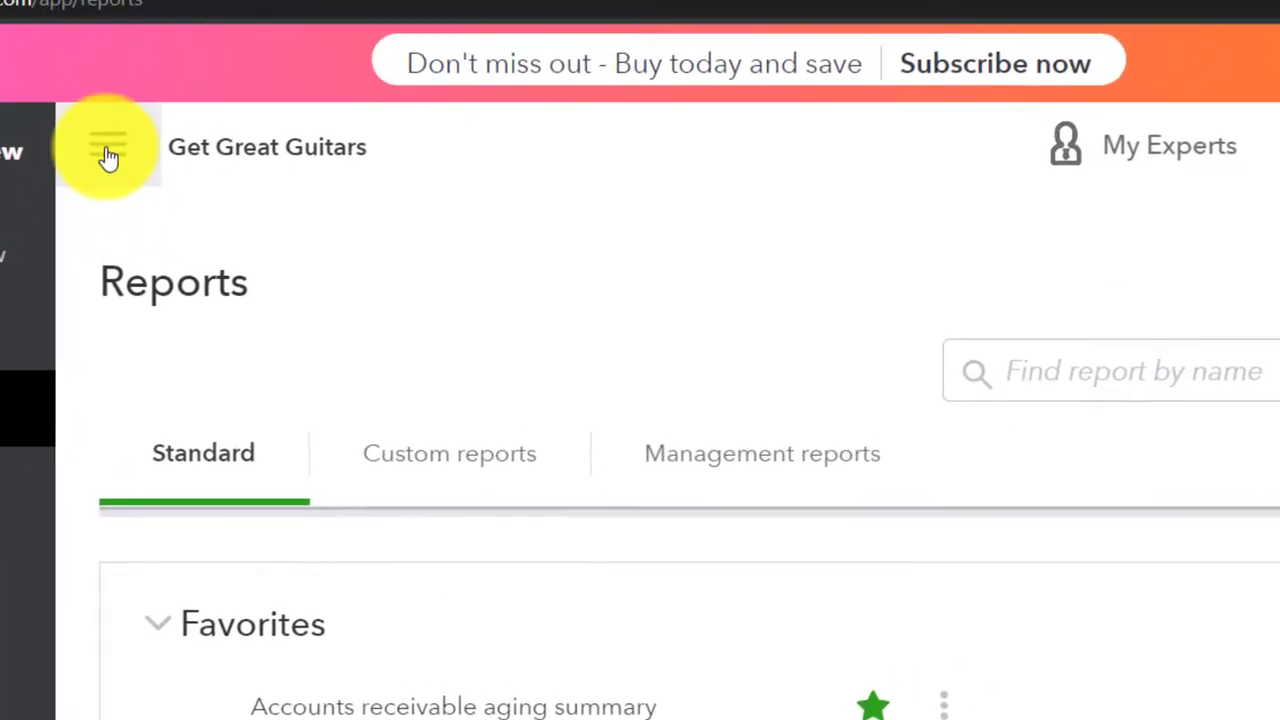
pyautogui.click(439, 24)
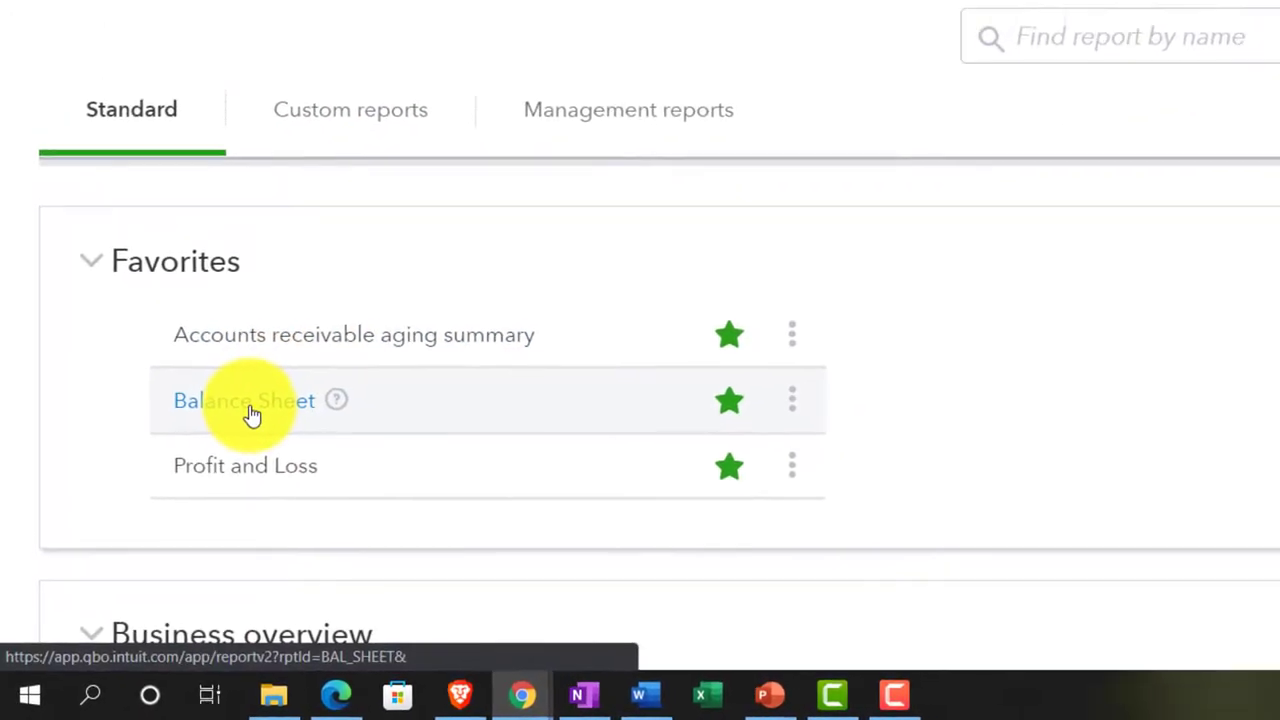
pyautogui.click(265, 398)
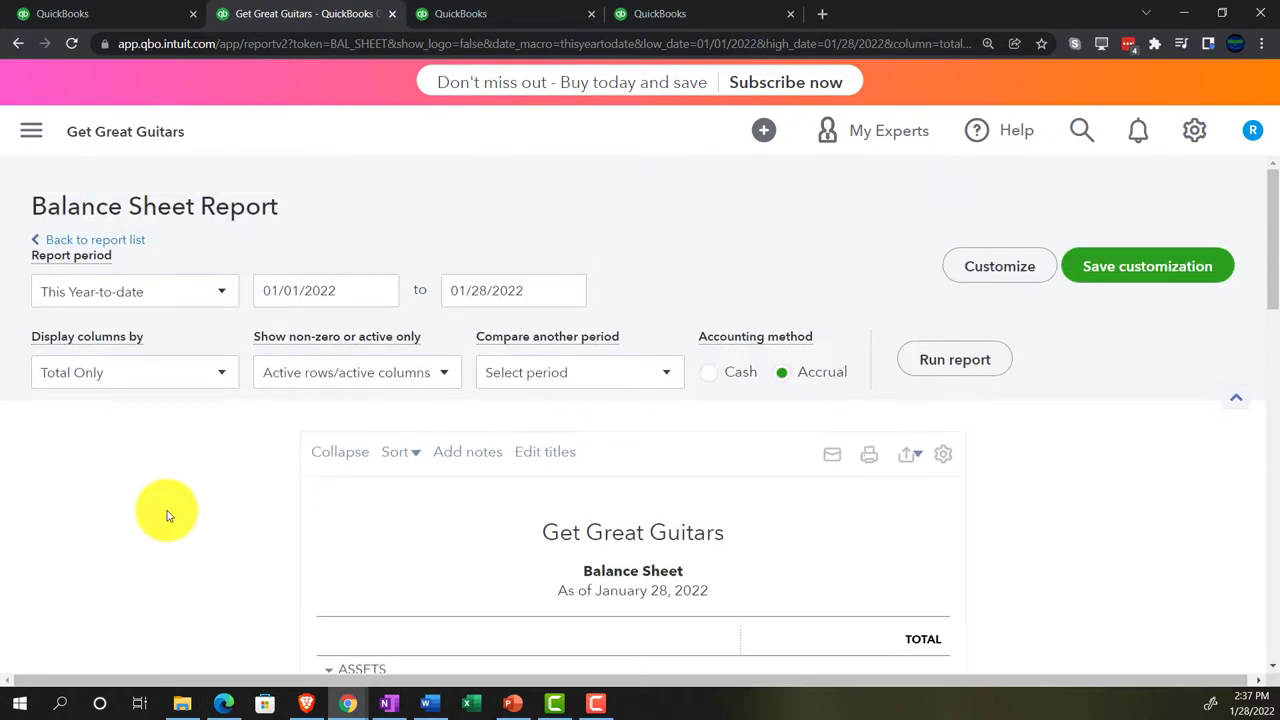
# - Run the Balance Sheet for the period 01/01/2022 to 12/31/2022
pyautogui.moveTo(343, 292); pyautogui.dragTo(251, 271)
pyautogui.write('01012022')
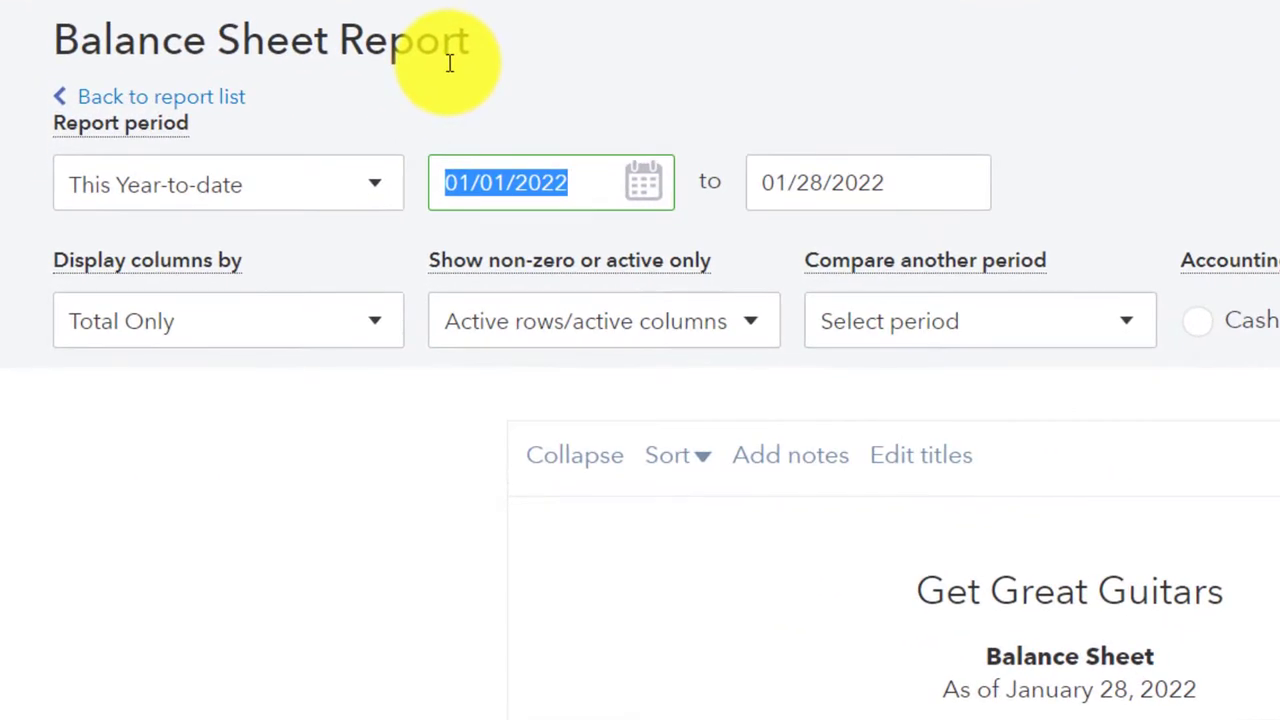
pyautogui.press('Tab')
pyautogui.write('123122')
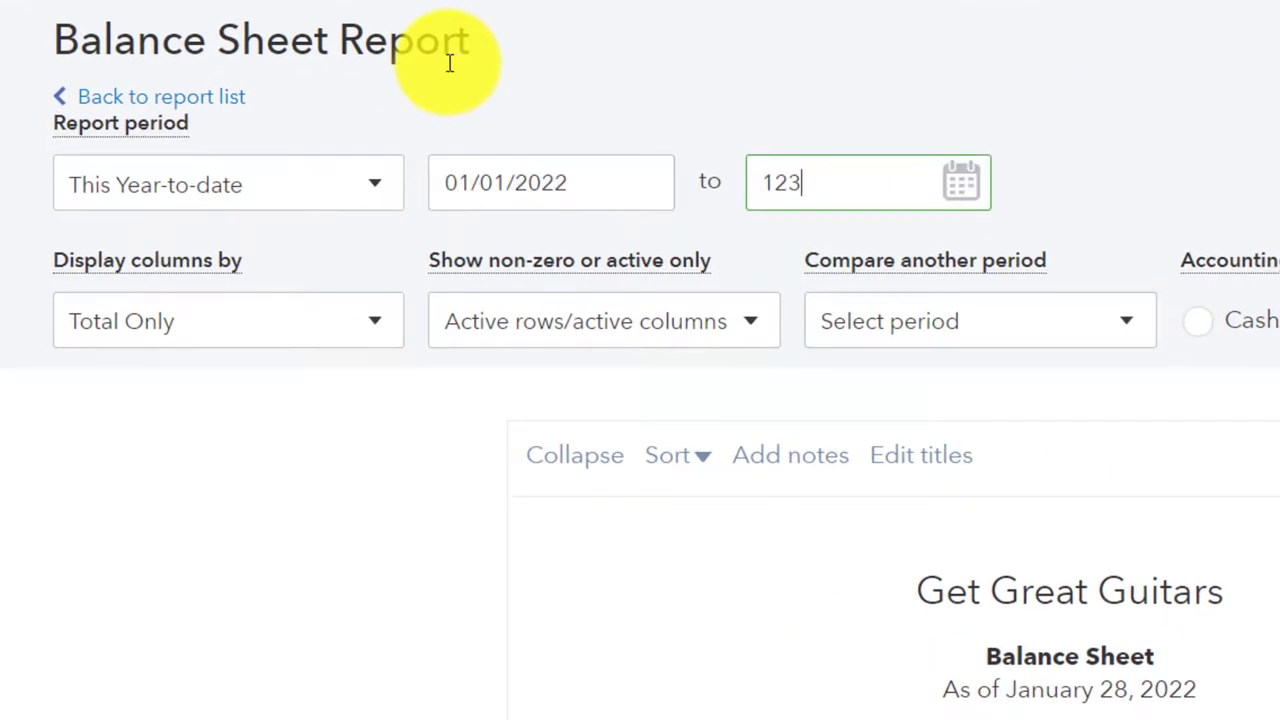
pyautogui.press('Tab')
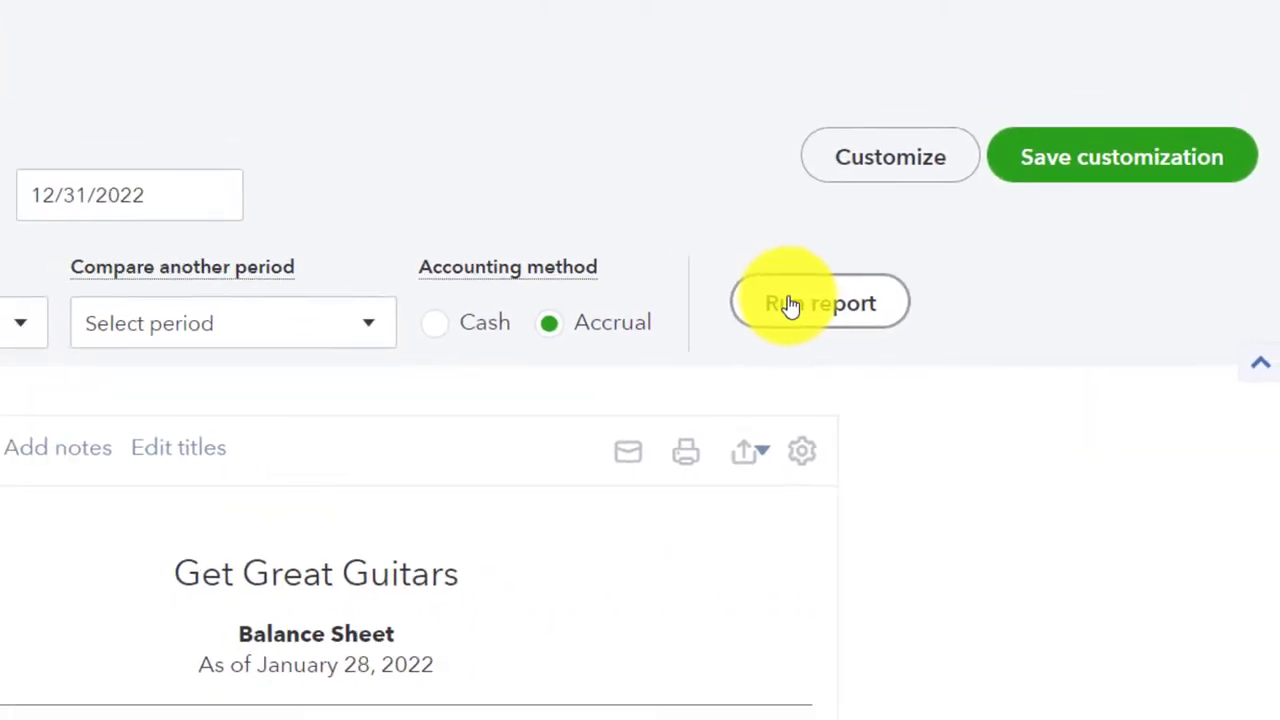
pyautogui.click(935, 293)
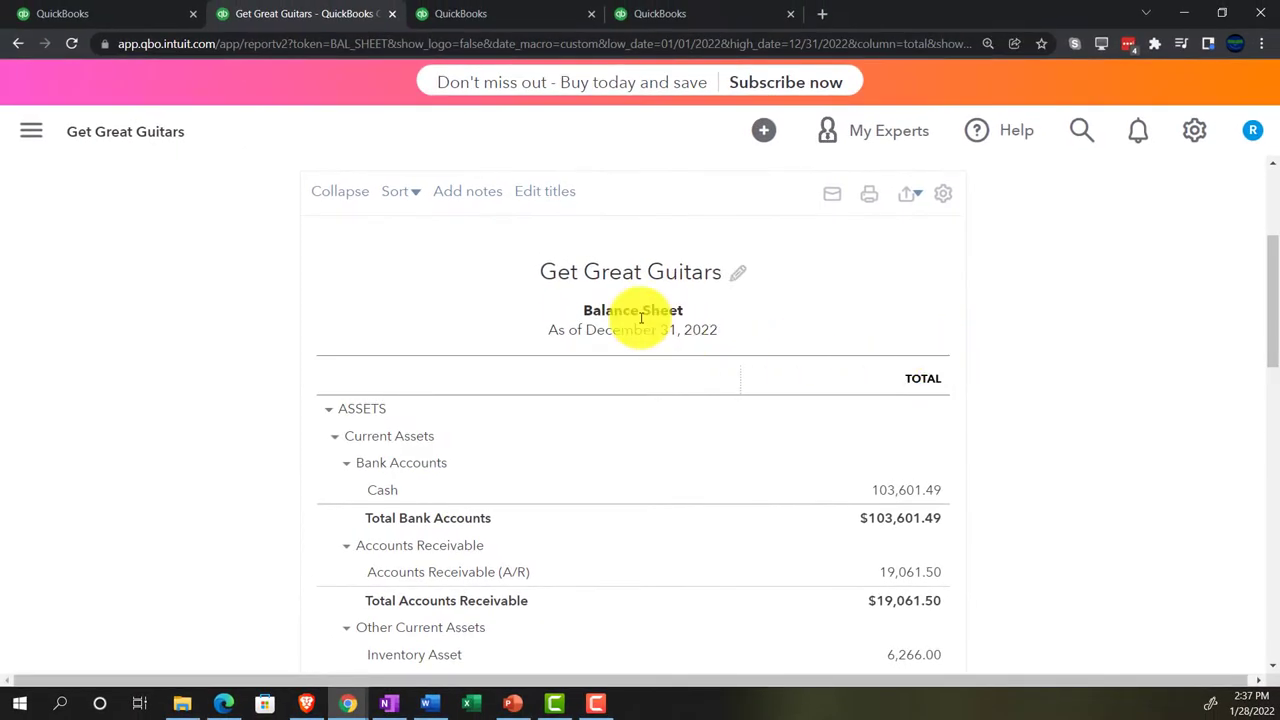
# - Open the Profit and Loss report from the favorite reports in the third tab, with the navigation sidebar collapsed
pyautogui.click(492, 22)
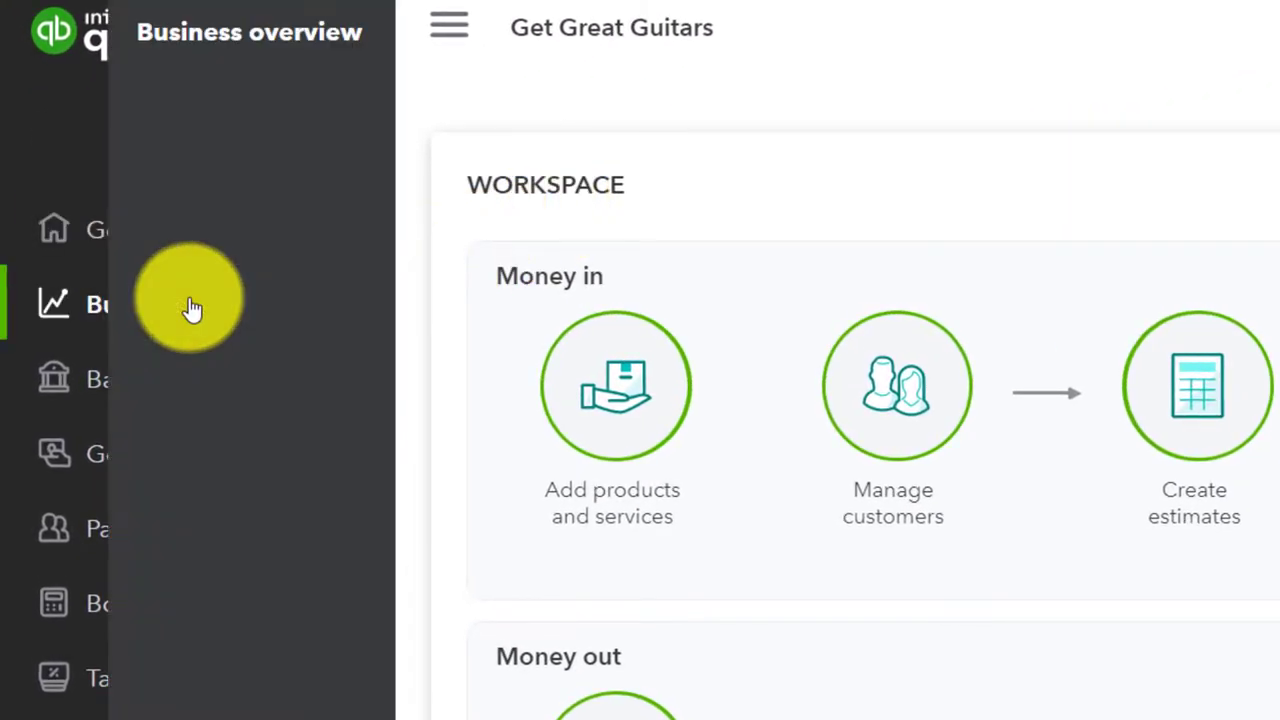
pyautogui.click(192, 308)
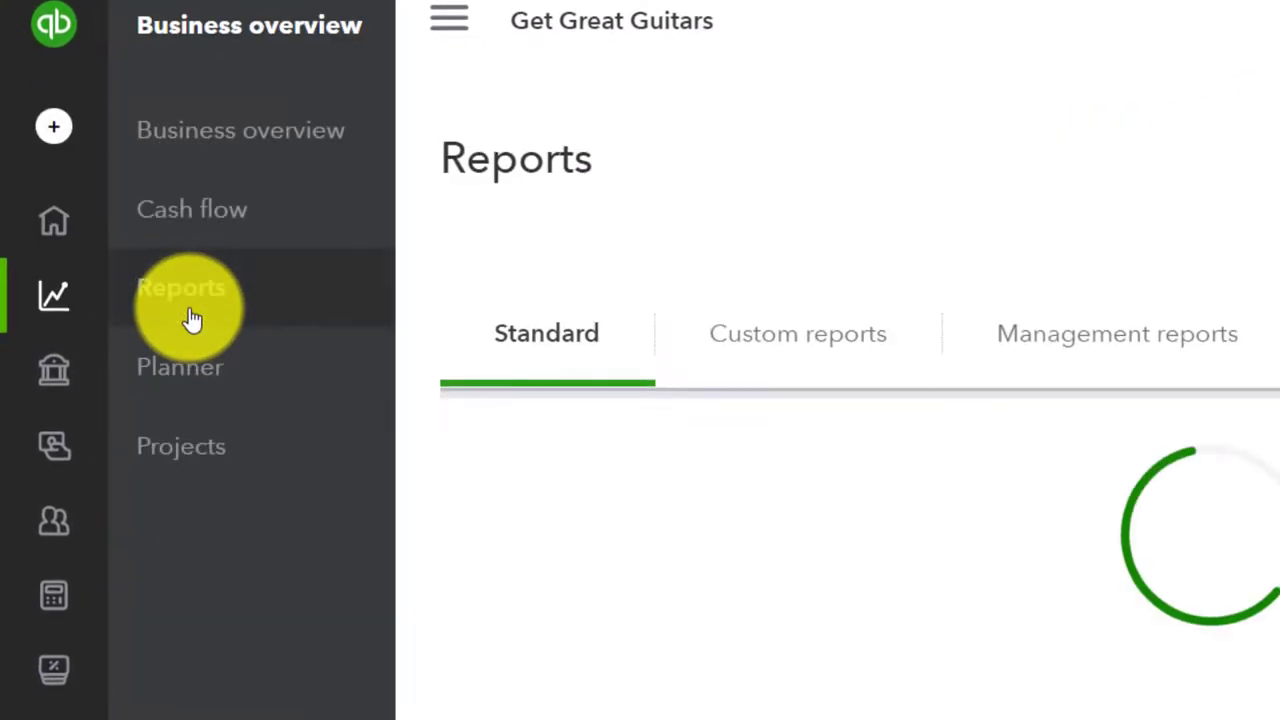
pyautogui.click(350, 66)
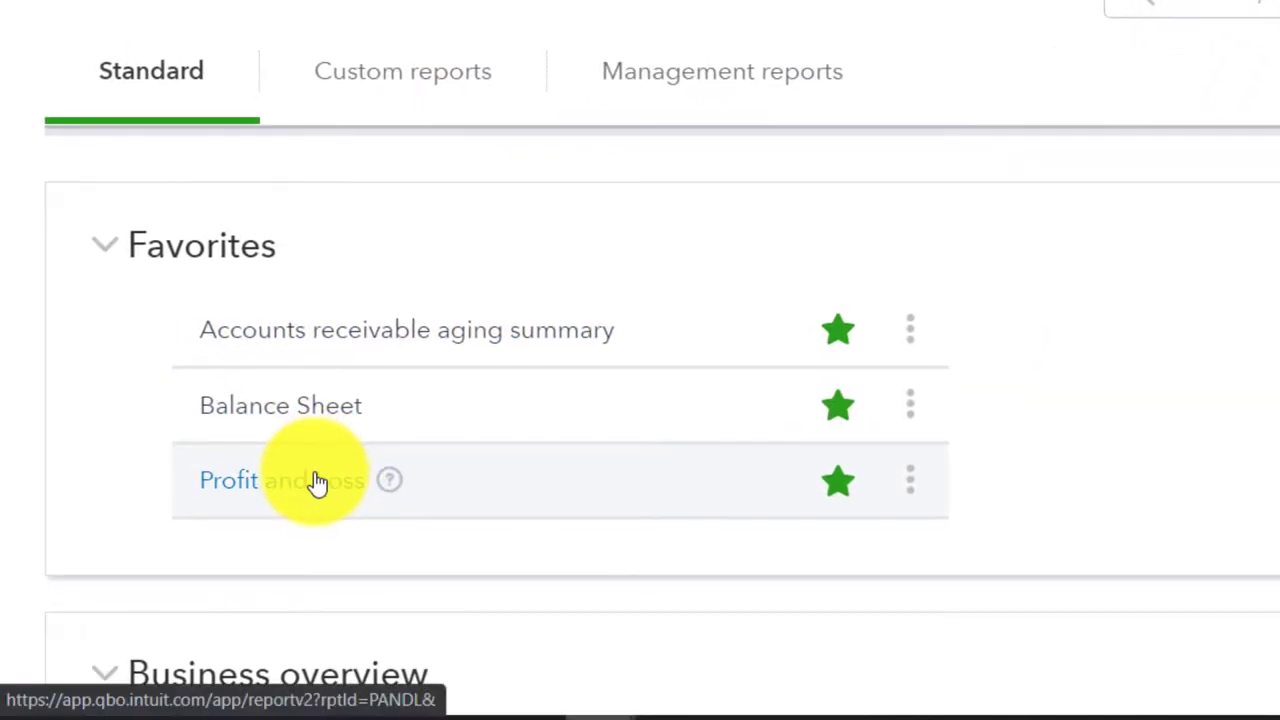
pyautogui.click(313, 484)
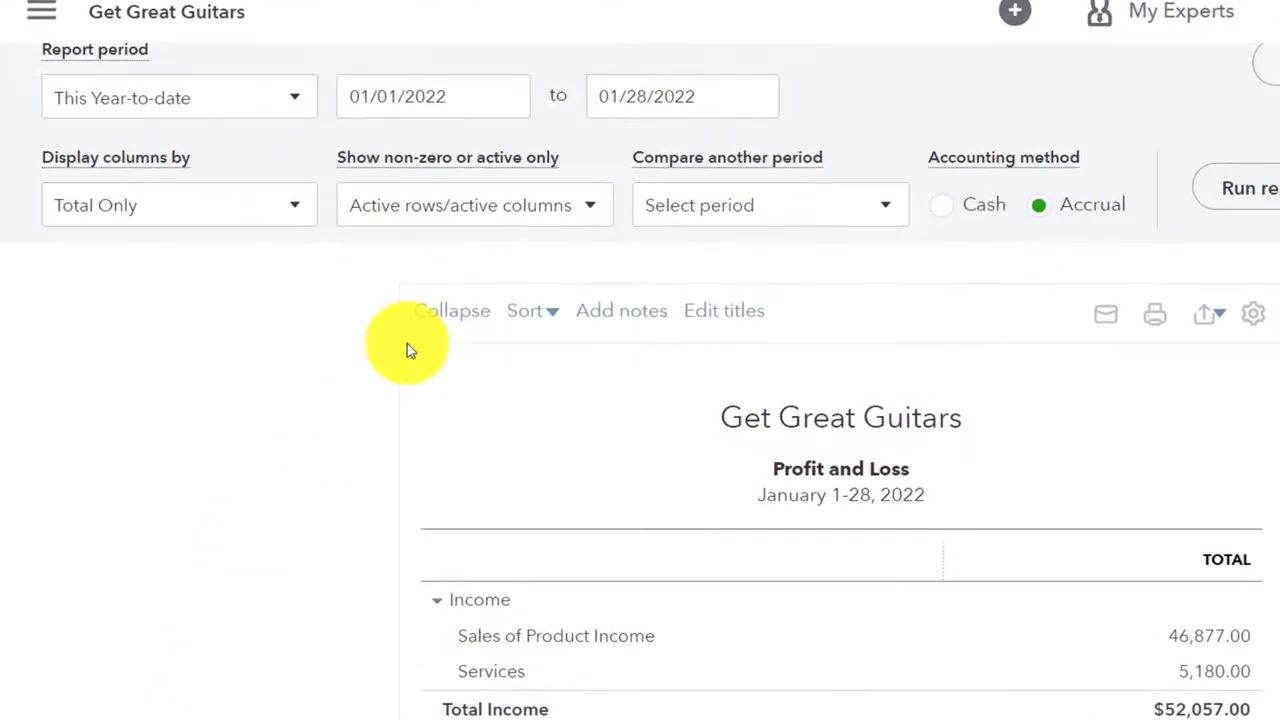
# - Run the Profit and Loss report for the period 01/01/2022 to 12/31/2022
pyautogui.click(460, 98)
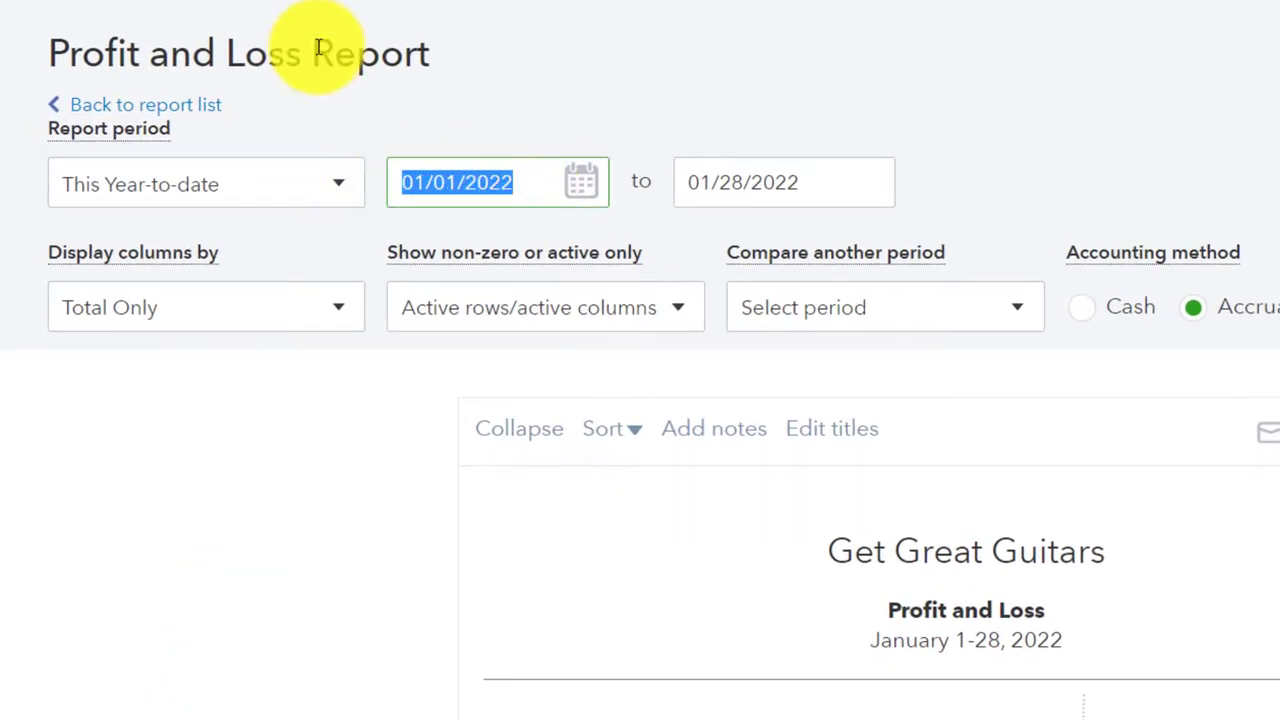
pyautogui.write('010122')
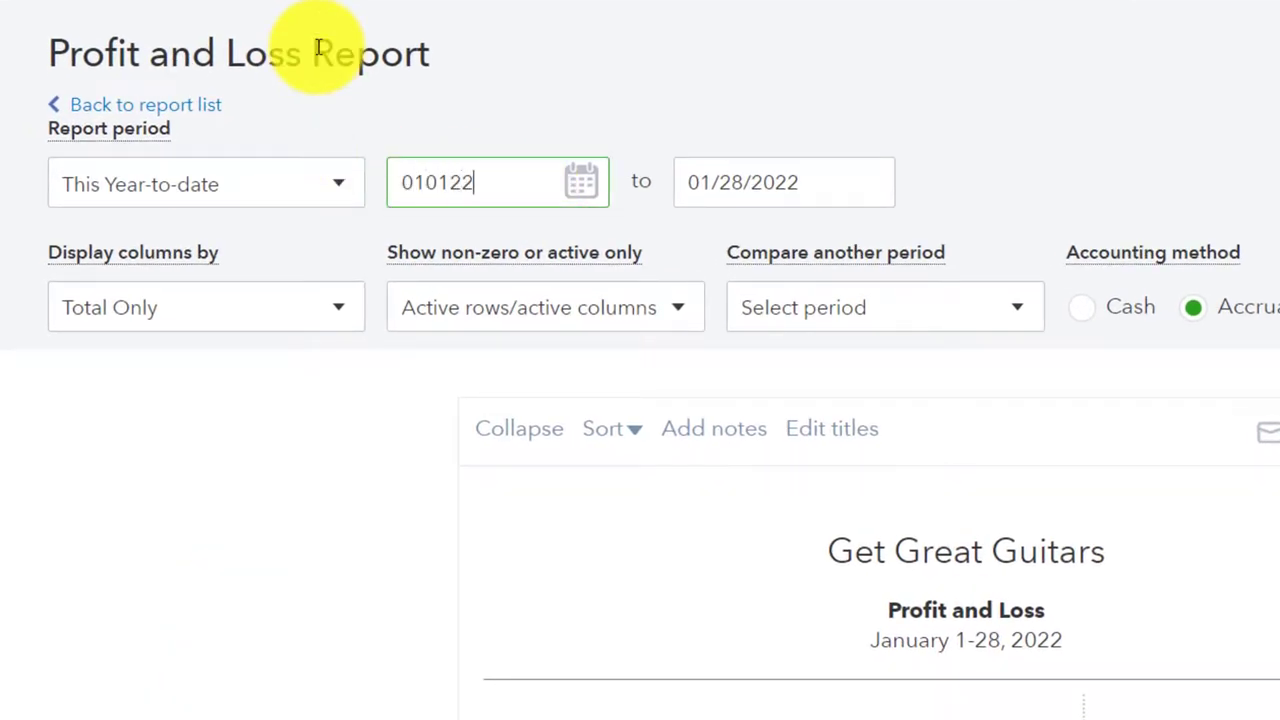
pyautogui.press('Tab')
pyautogui.write('12/31/202')
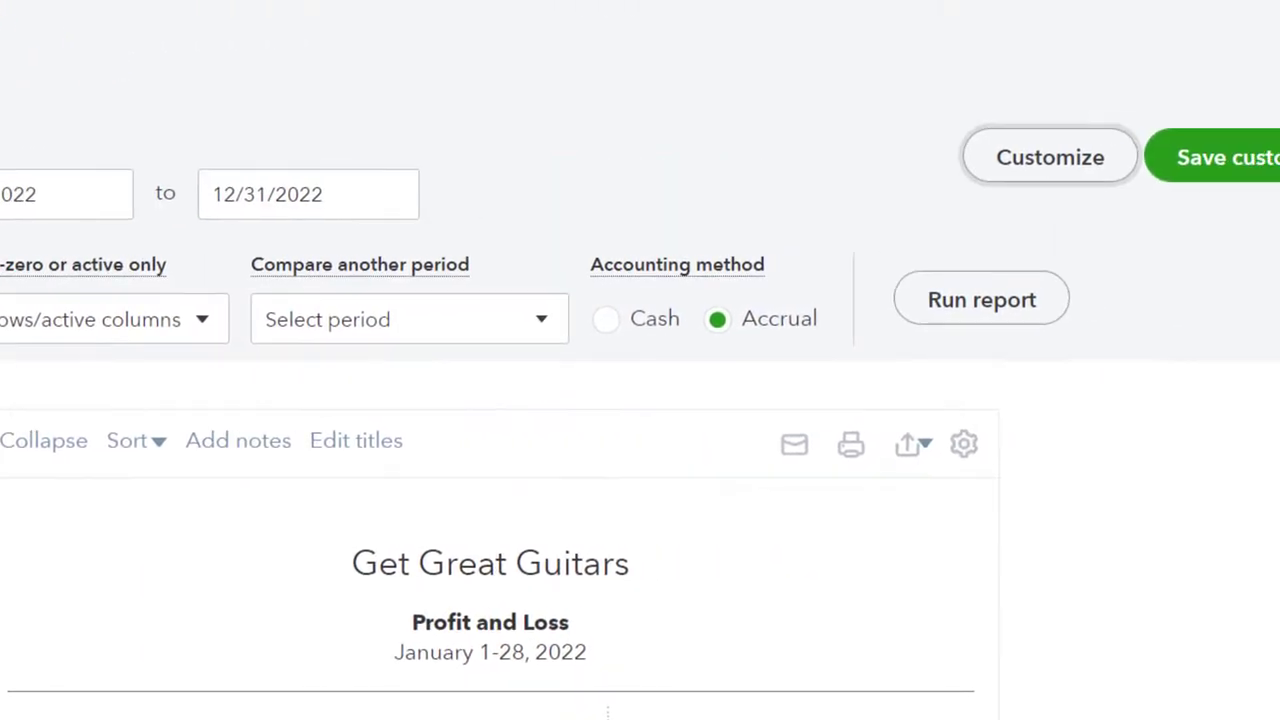
pyautogui.click(862, 306)
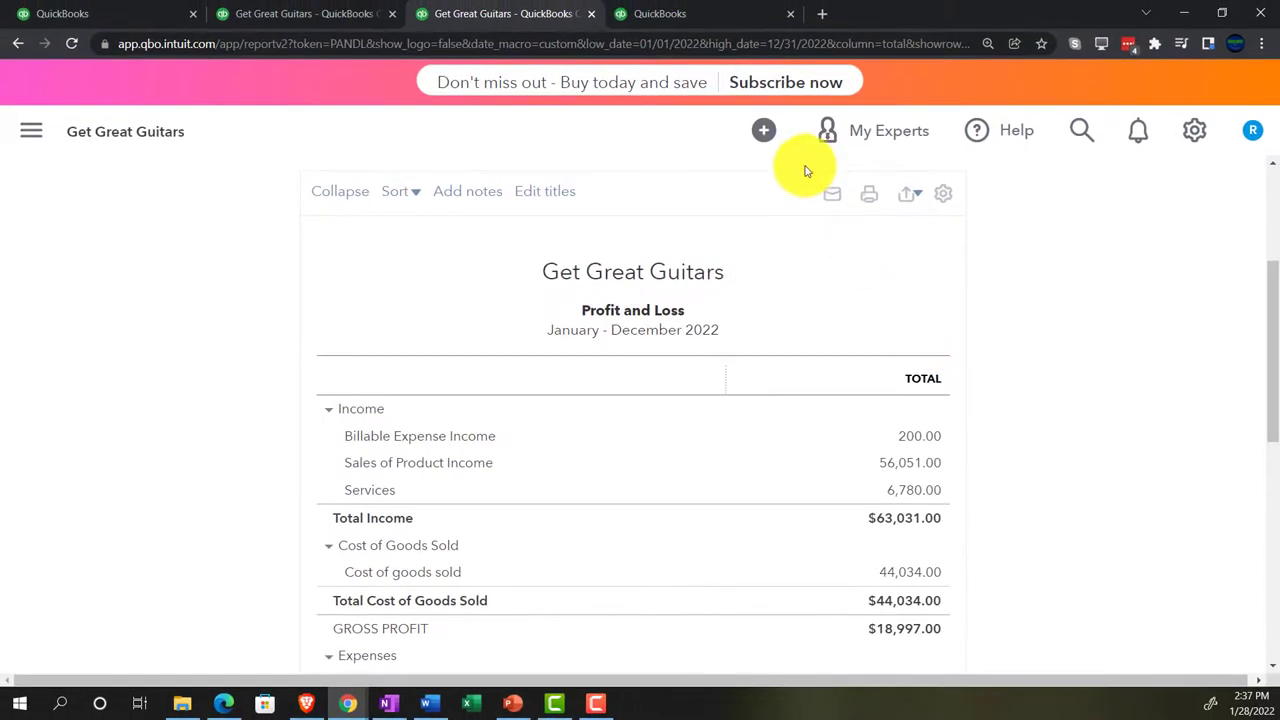
# - Open another Profit and Loss report from the favorite reports in the fourth tab
pyautogui.click(706, 16)
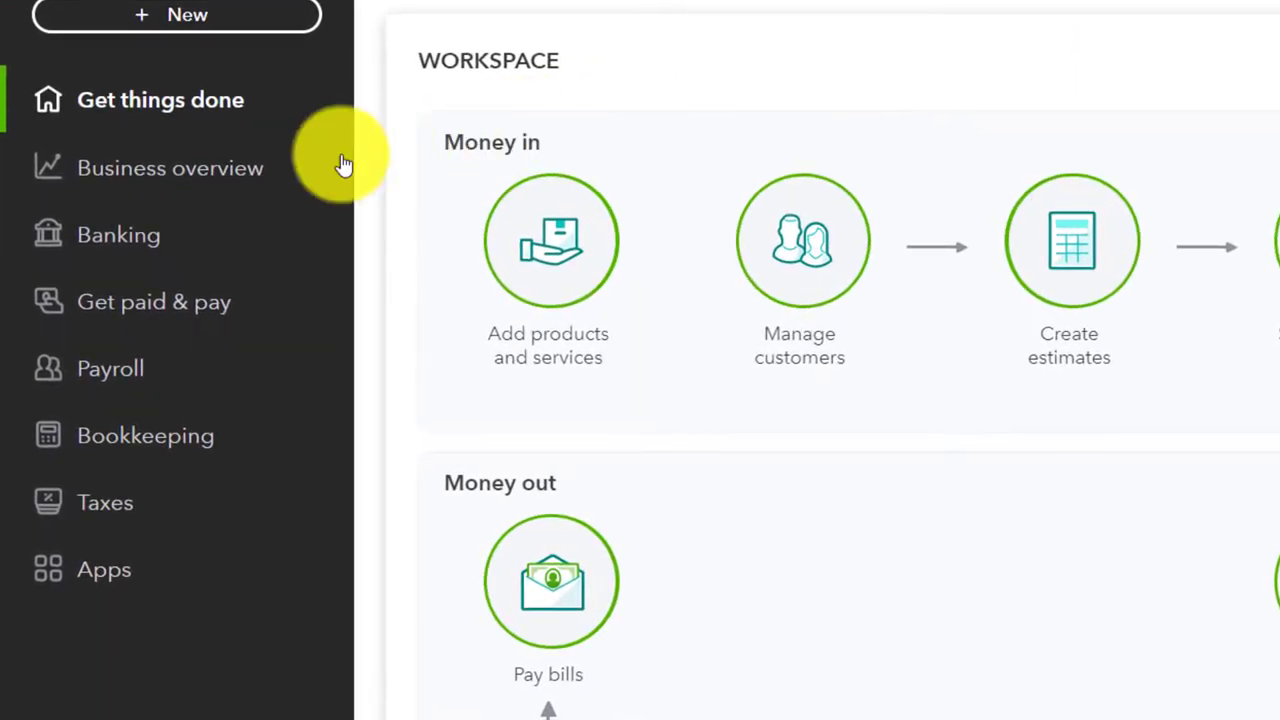
pyautogui.click(140, 182)
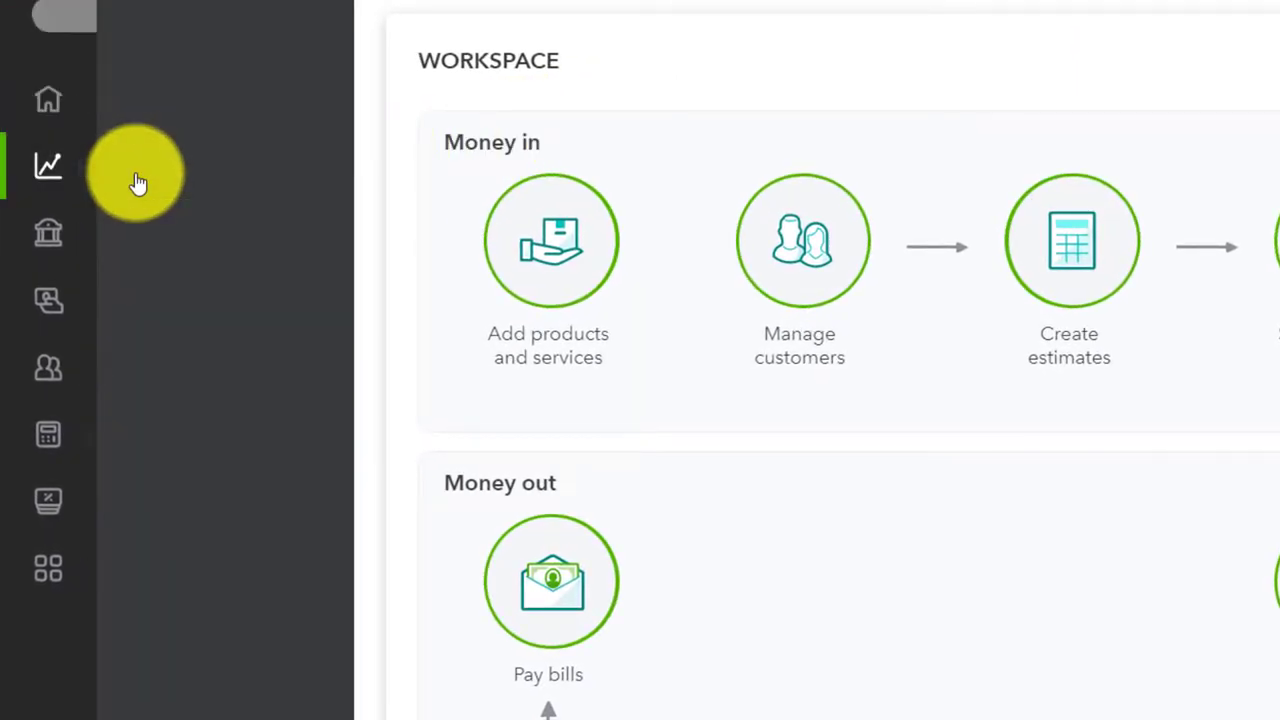
pyautogui.click(140, 178)
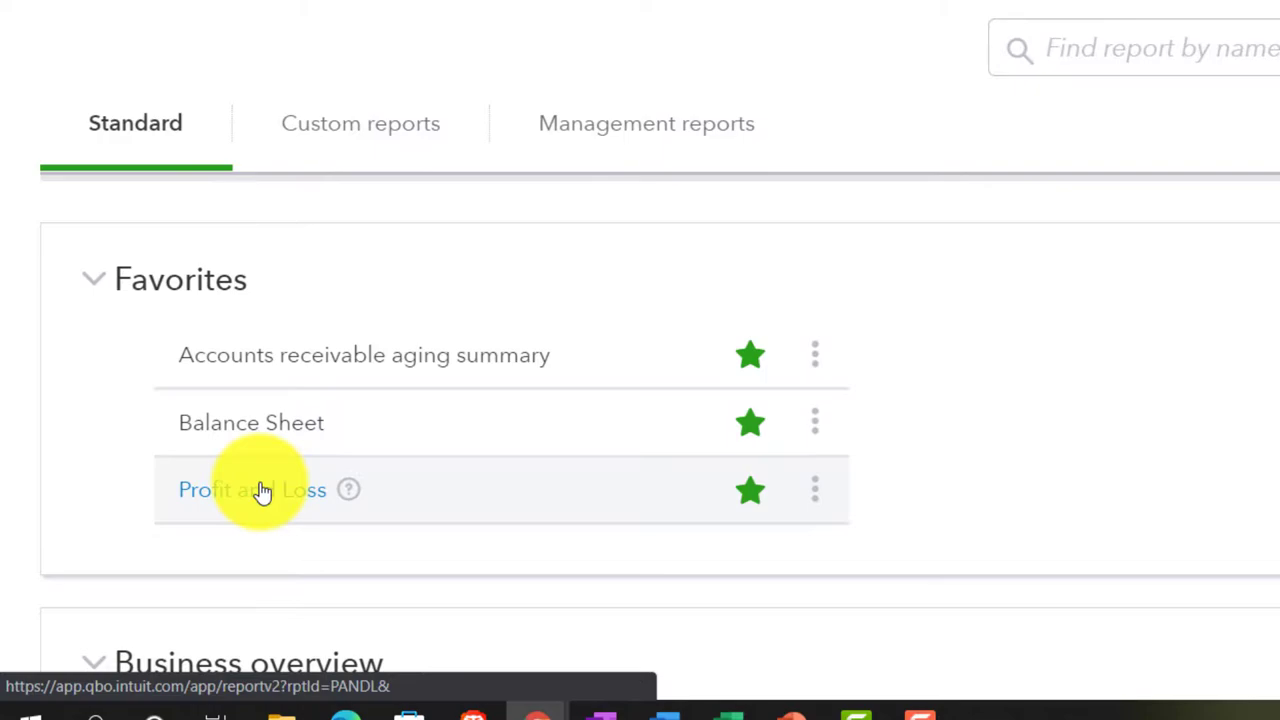
pyautogui.click(262, 491)
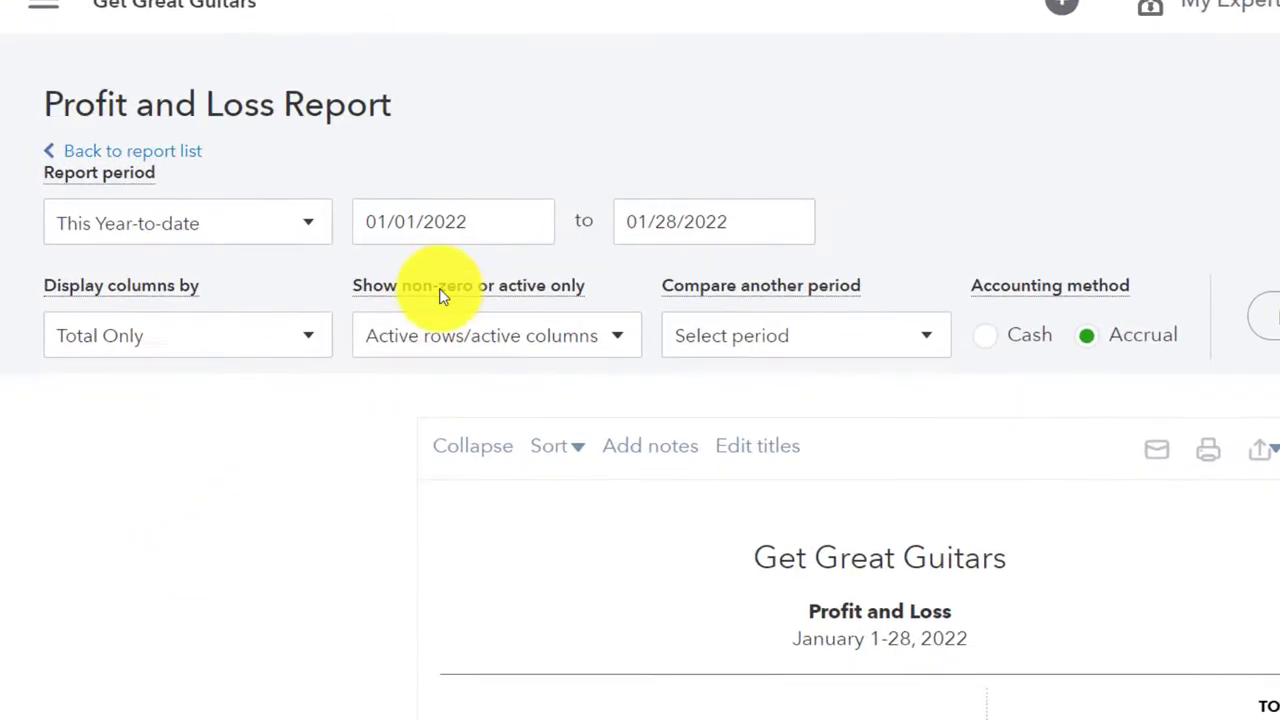
# - Run the fourth tab's Profit and Loss report for the period 02/01/2022 to 12/31/2022
pyautogui.click(330, 254)
pyautogui.tripleClick(530, 180)
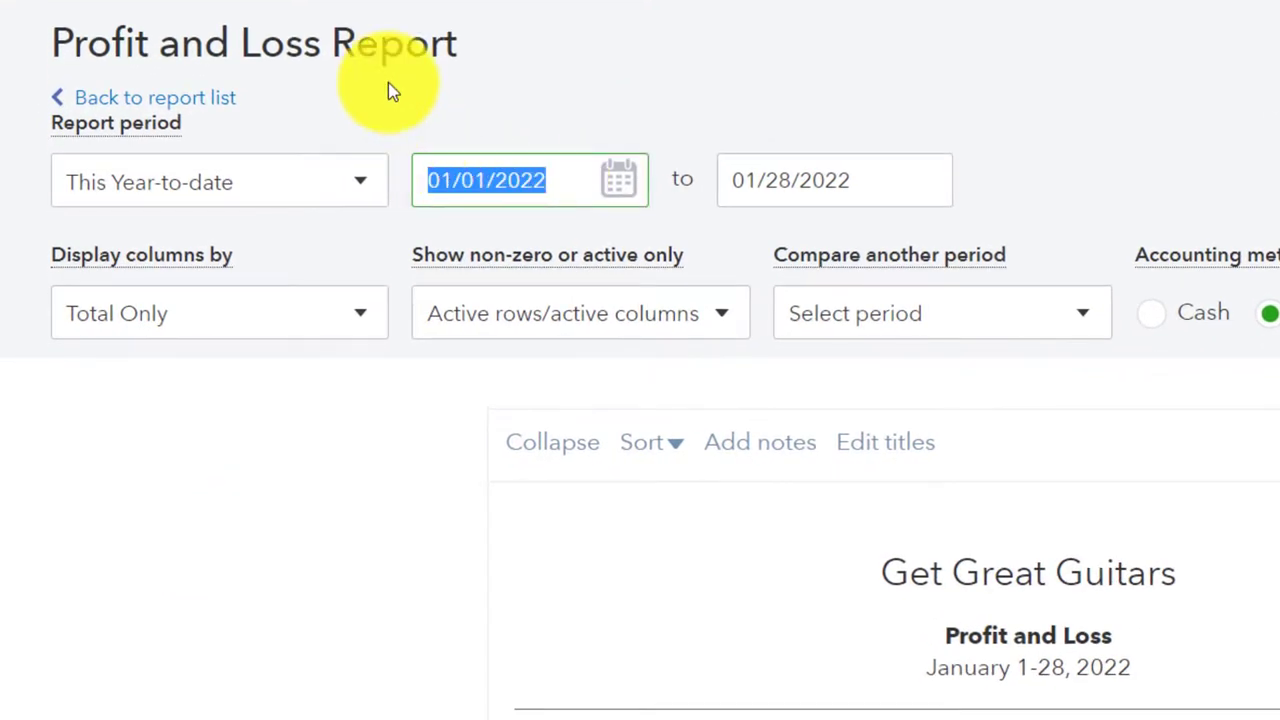
pyautogui.write('02012022')
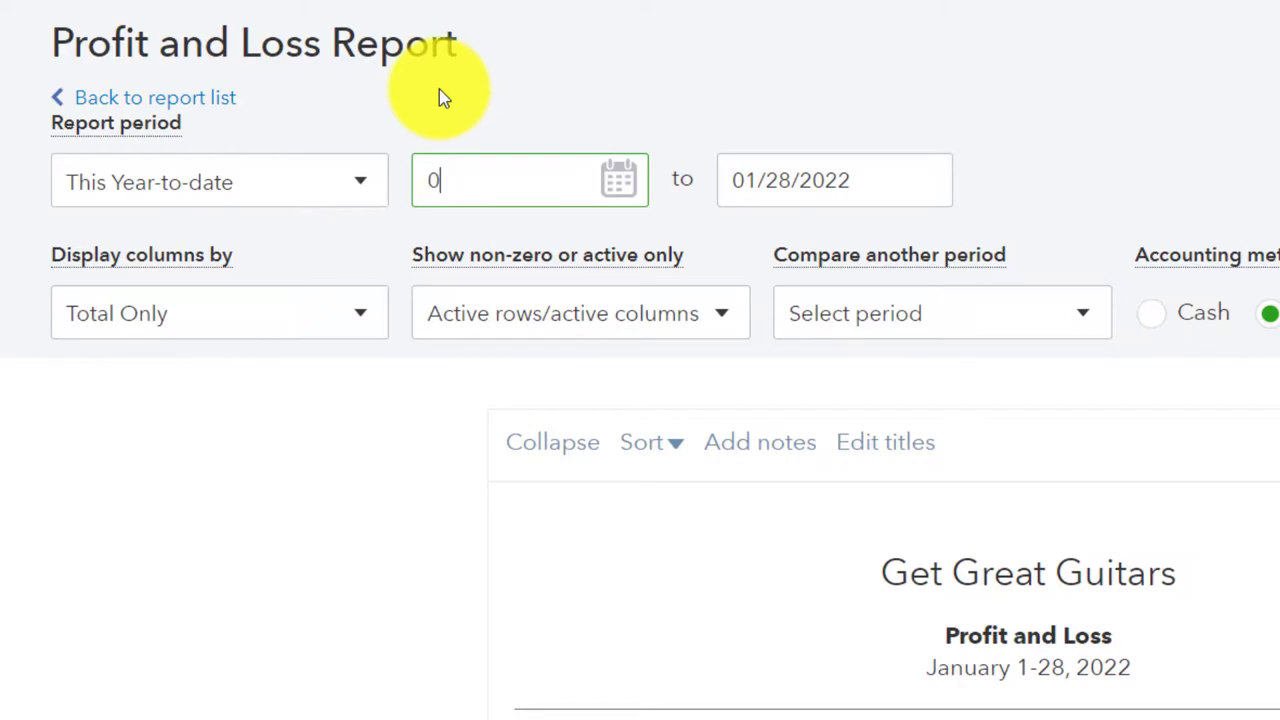
pyautogui.press('Tab')
pyautogui.write('12312022')
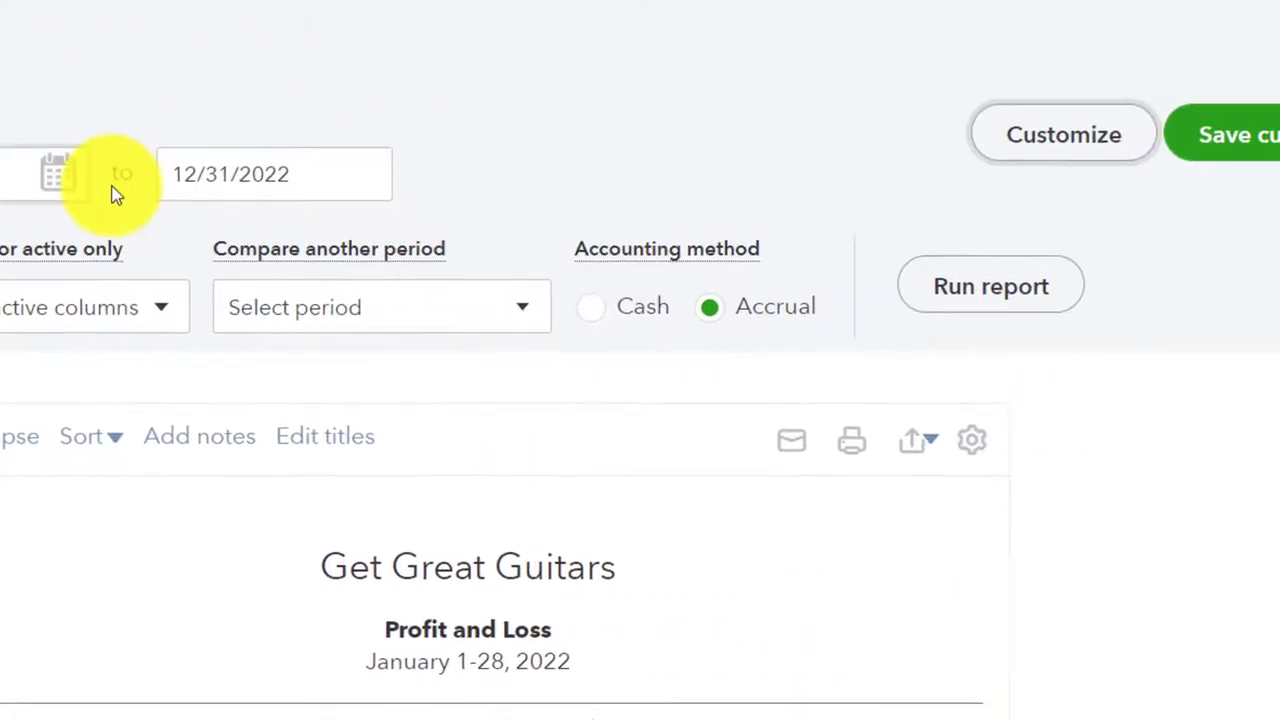
pyautogui.click(925, 292)
pyautogui.scroll(-4, 925, 292)
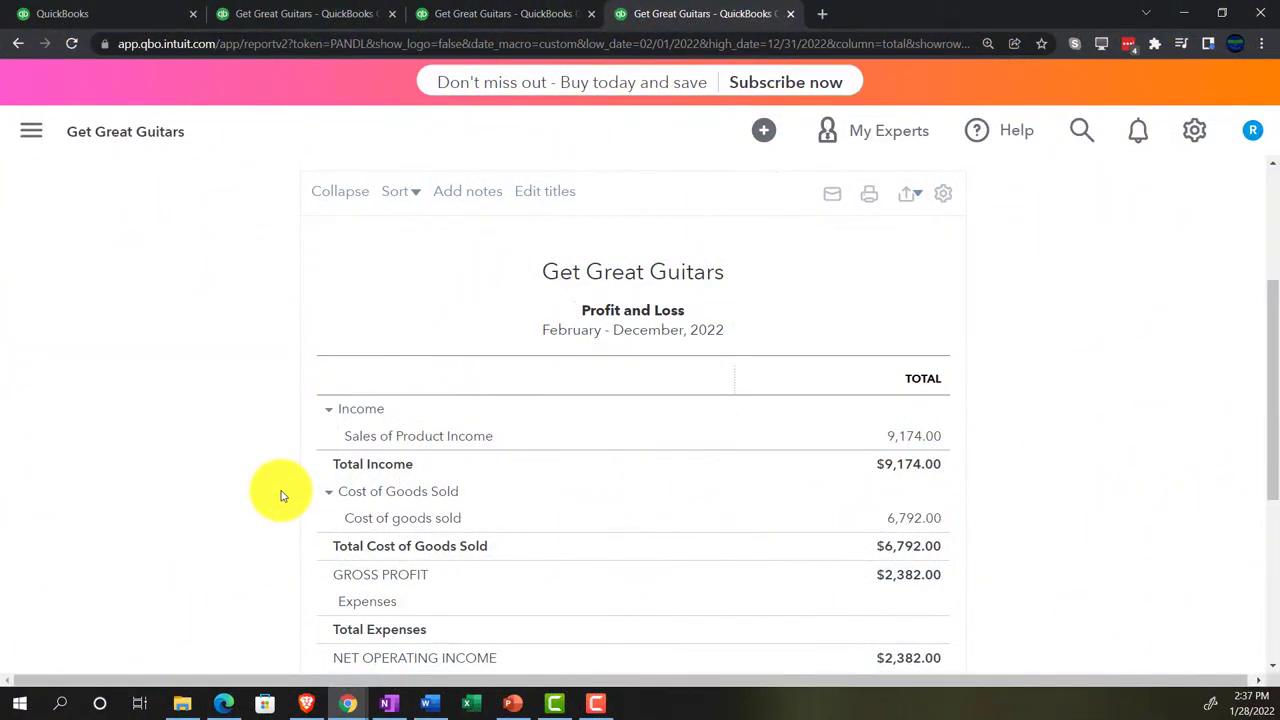
# - View the list of new transaction forms from the home page in the first tab, and close it
pyautogui.hotkey('ctrl', '+')
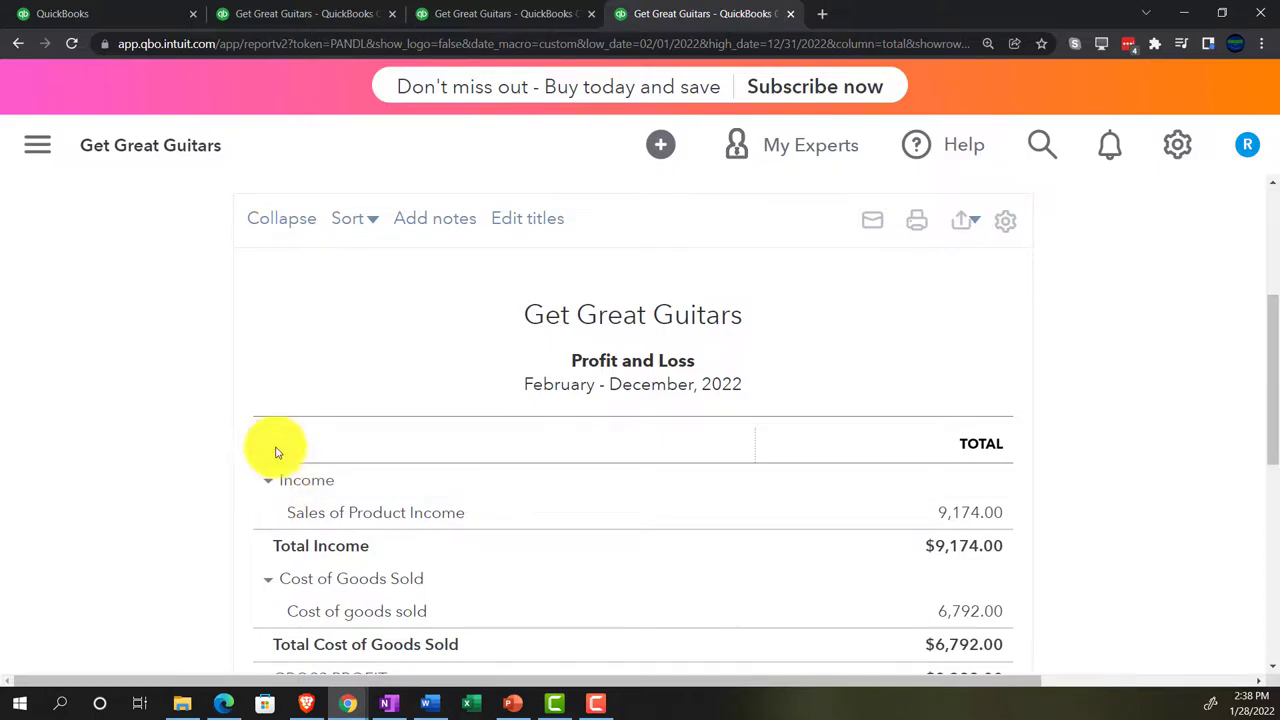
pyautogui.click(143, 10)
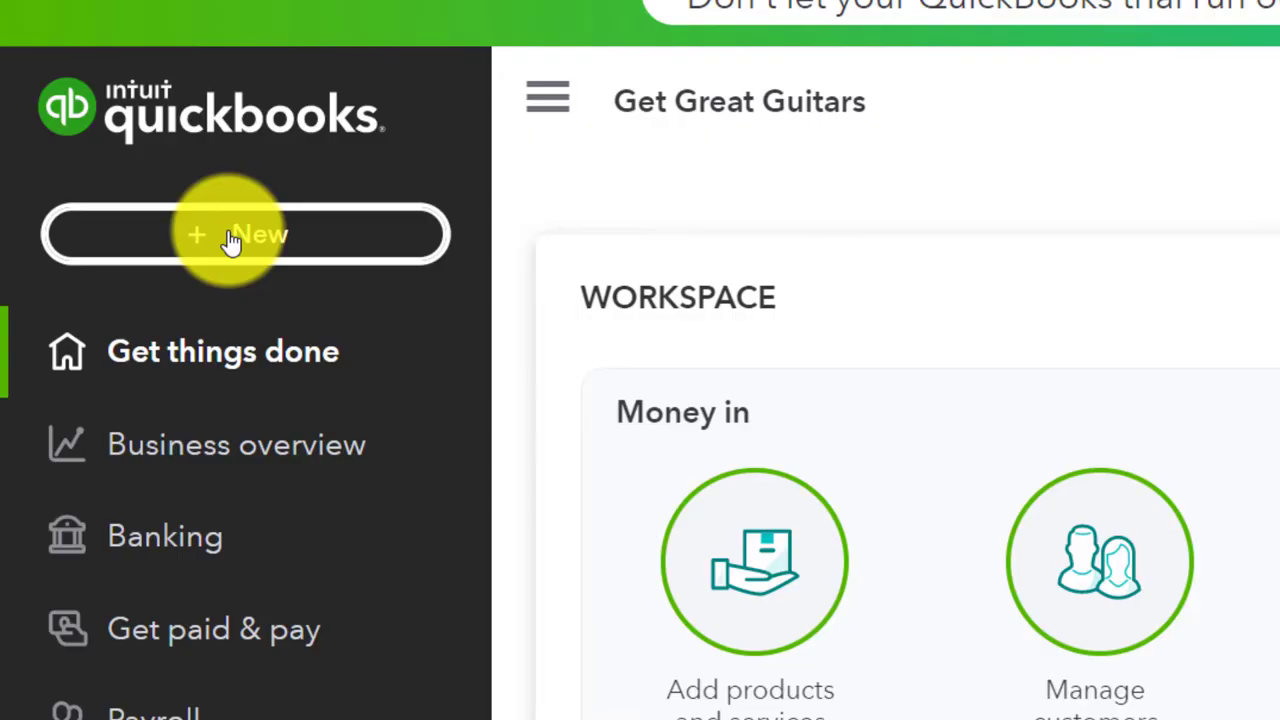
pyautogui.click(230, 240)
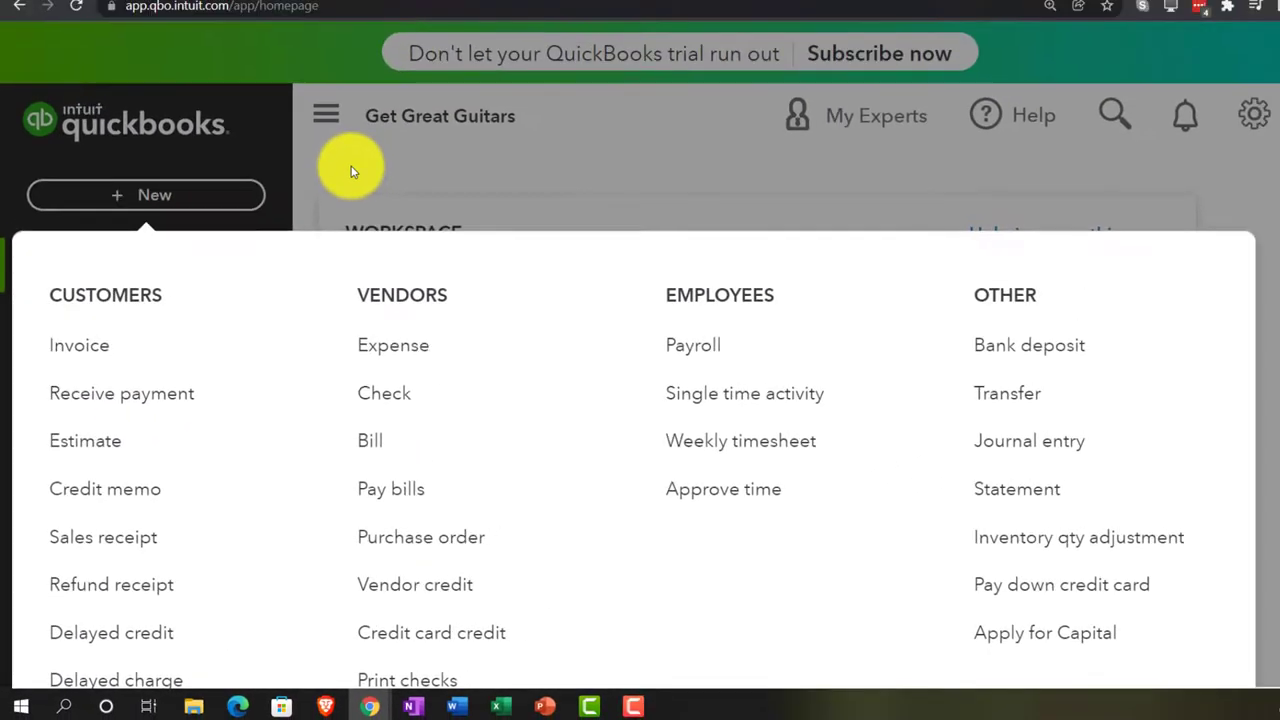
pyautogui.click(332, 200)
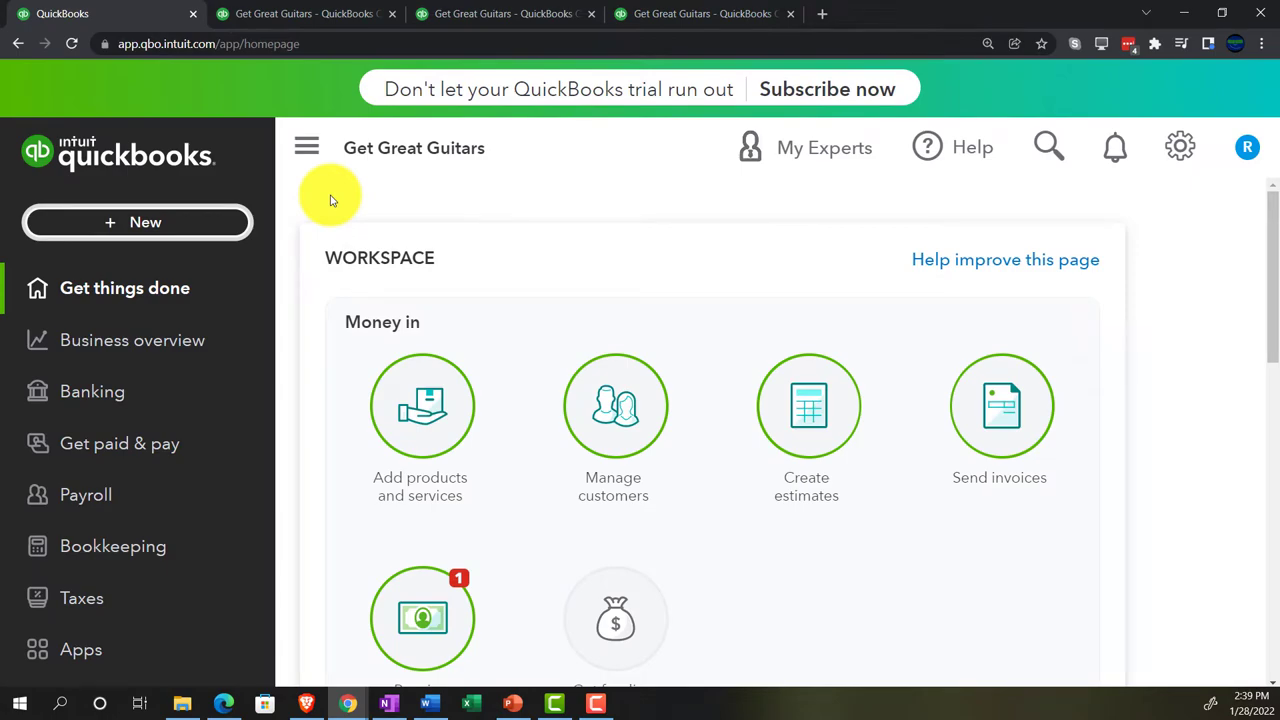
# - Duplicate the fourth tab and open the reports list in the copy
pyautogui.click(679, 16)
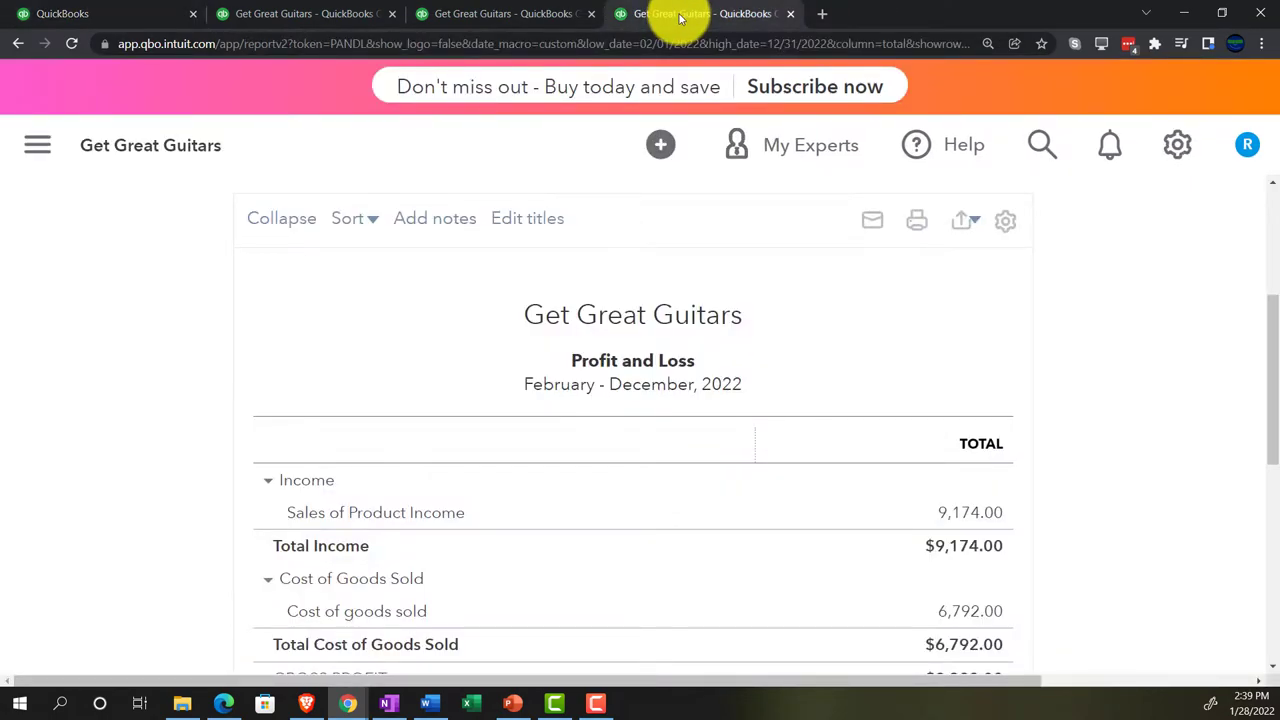
pyautogui.rightClick(443, 25)
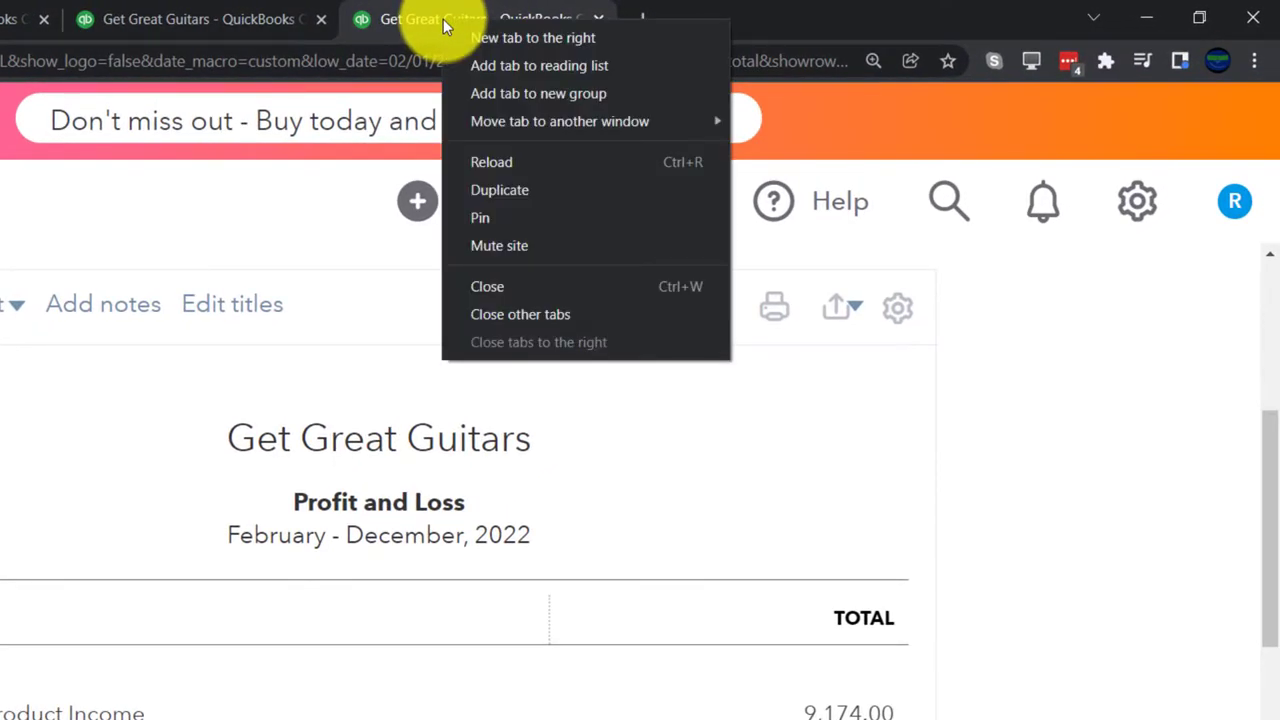
pyautogui.click(492, 190)
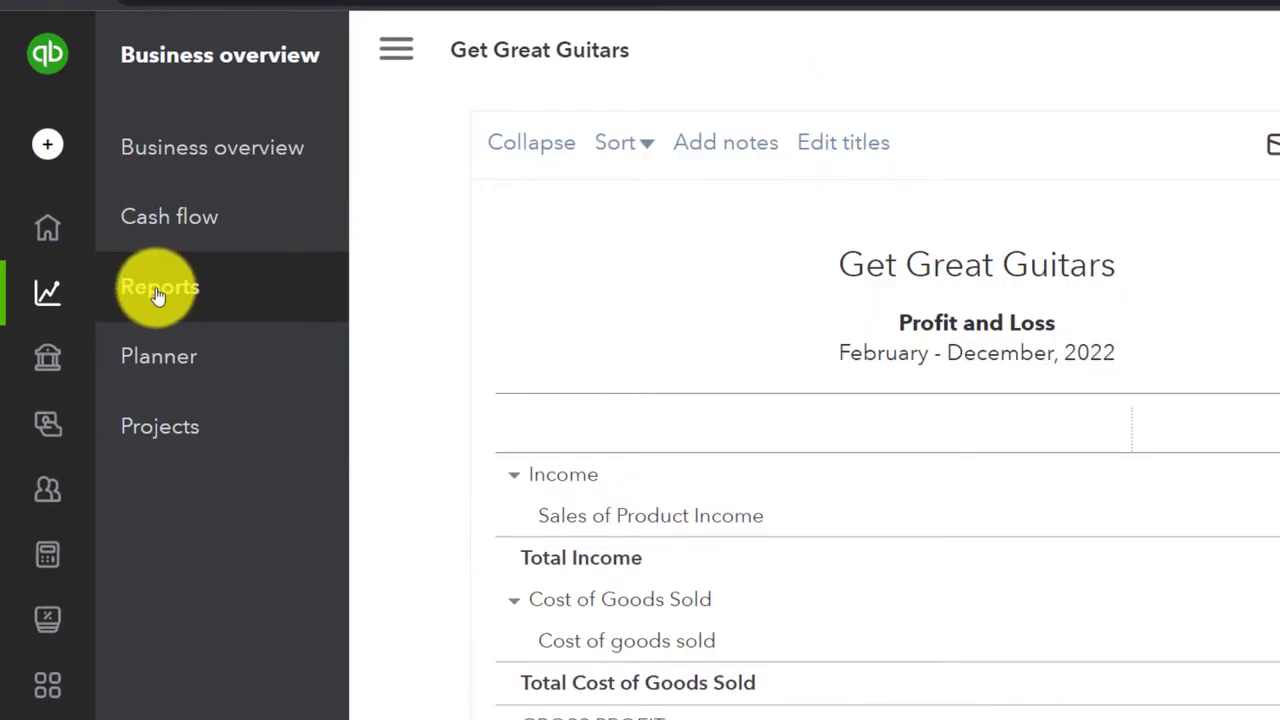
pyautogui.click(157, 290)
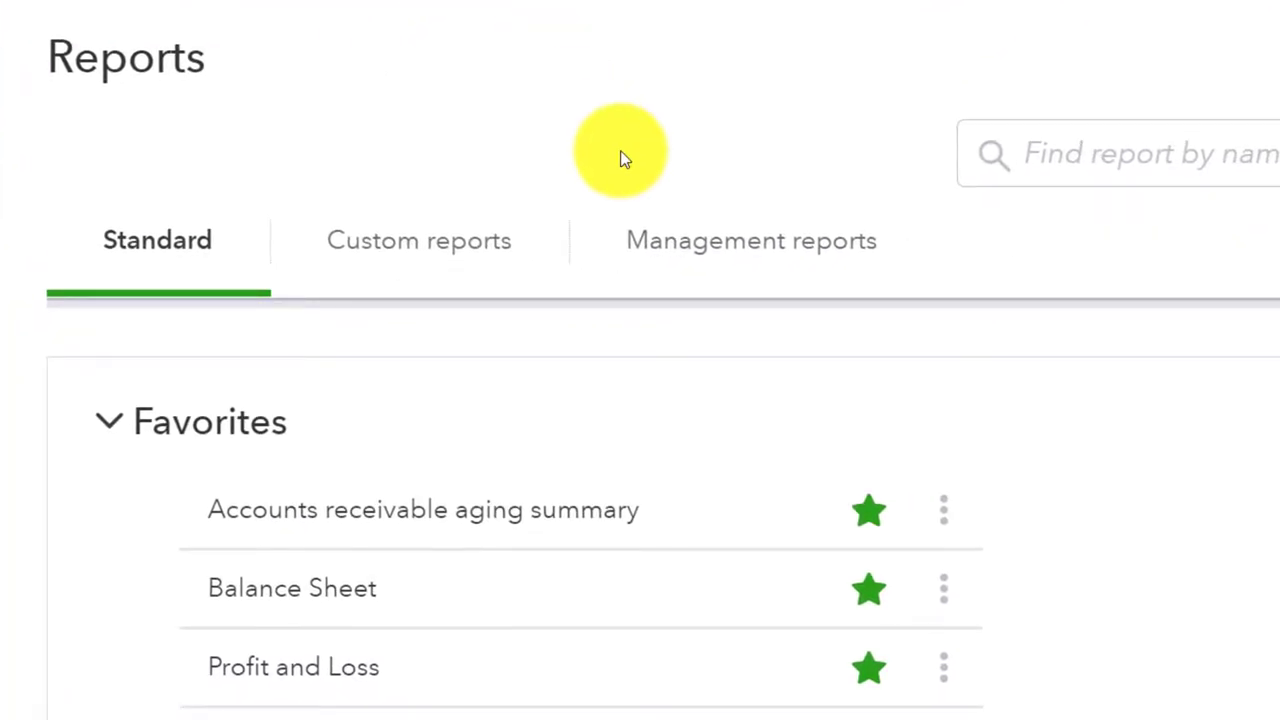
# - Open the Customer Balance Detail report from the Who owes you reports
pyautogui.scroll(-2, 969, 633)
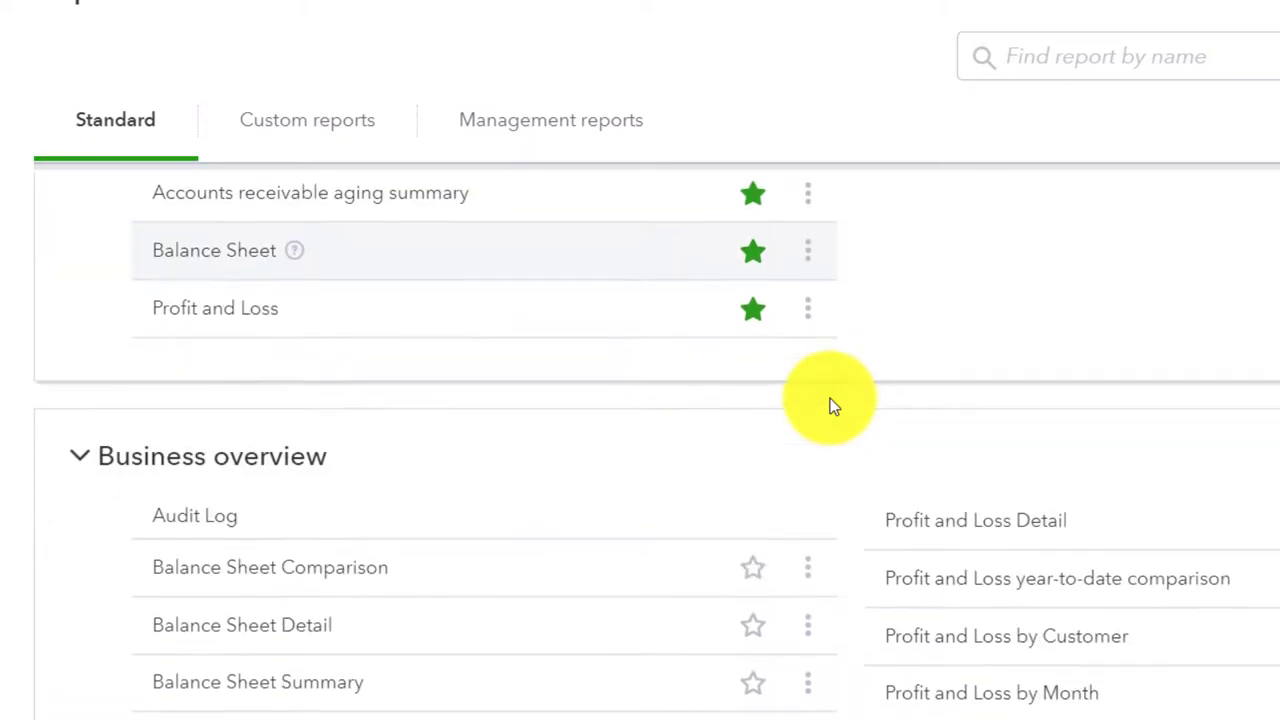
pyautogui.scroll(-10, 830, 400)
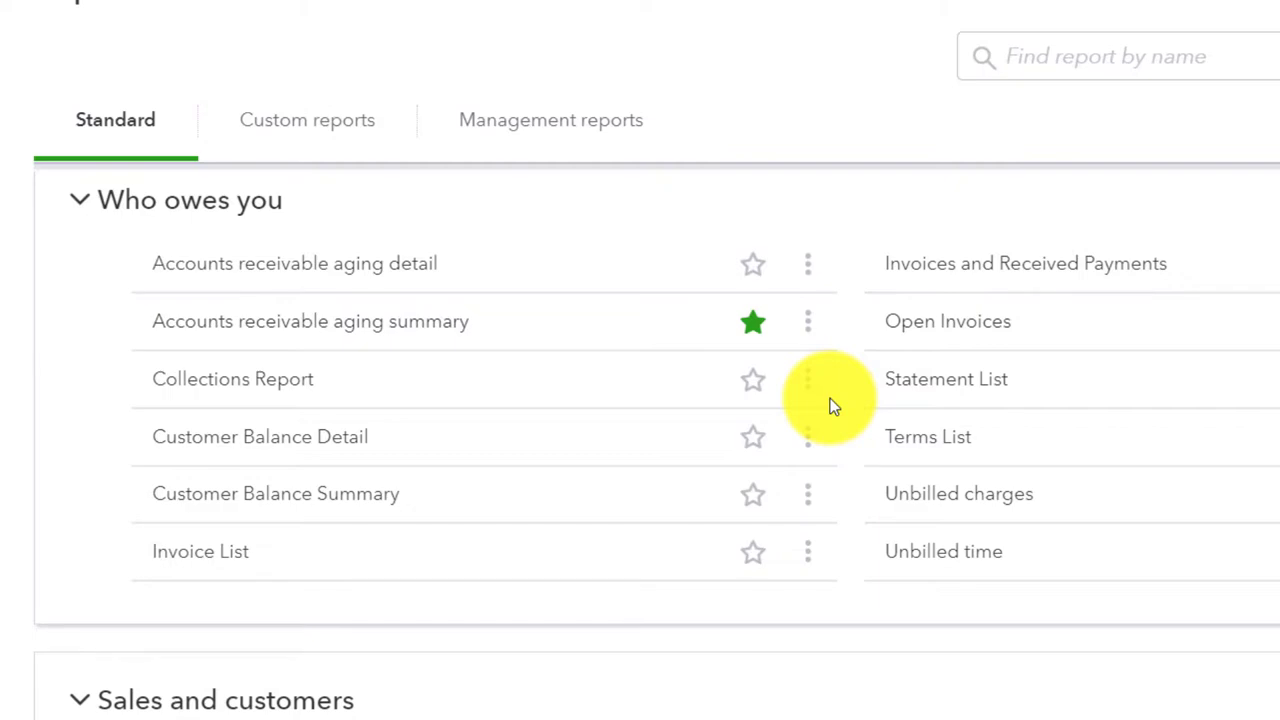
pyautogui.click(313, 452)
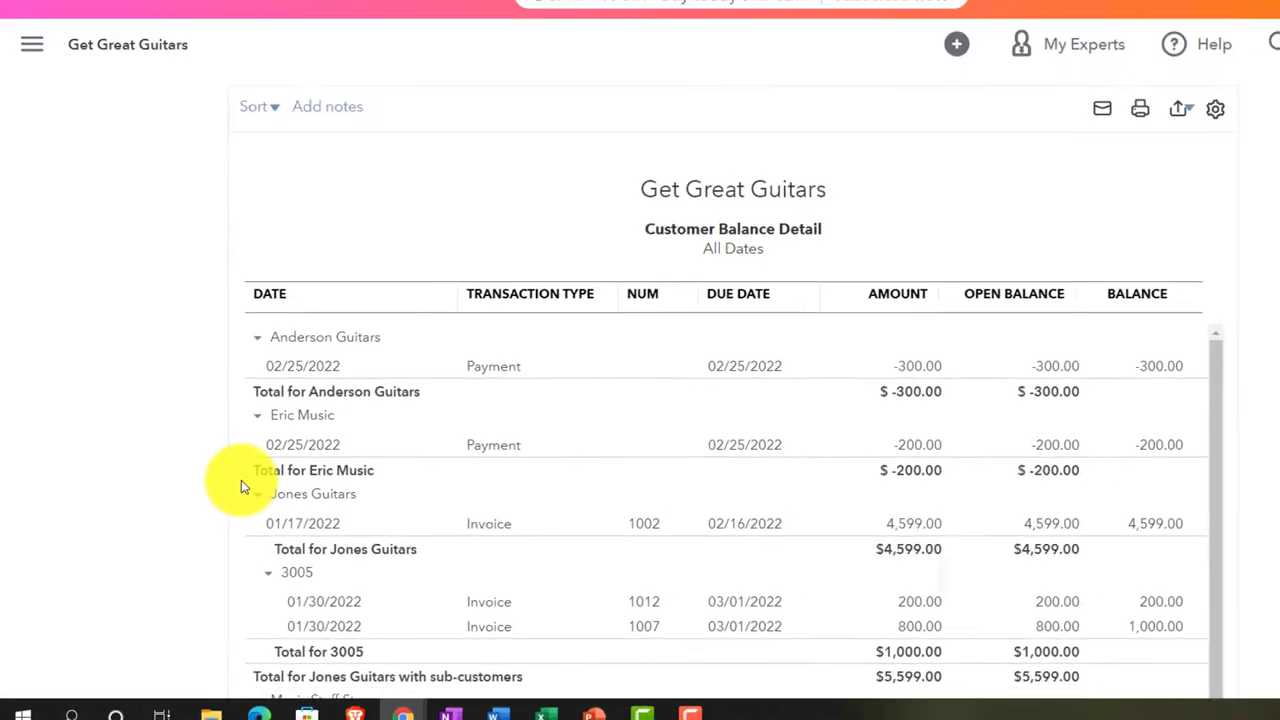
# - Run the Customer Balance Detail report with a custom report period as of 12/31/2022
pyautogui.scroll(3, 203, 503)
pyautogui.click(197, 263)
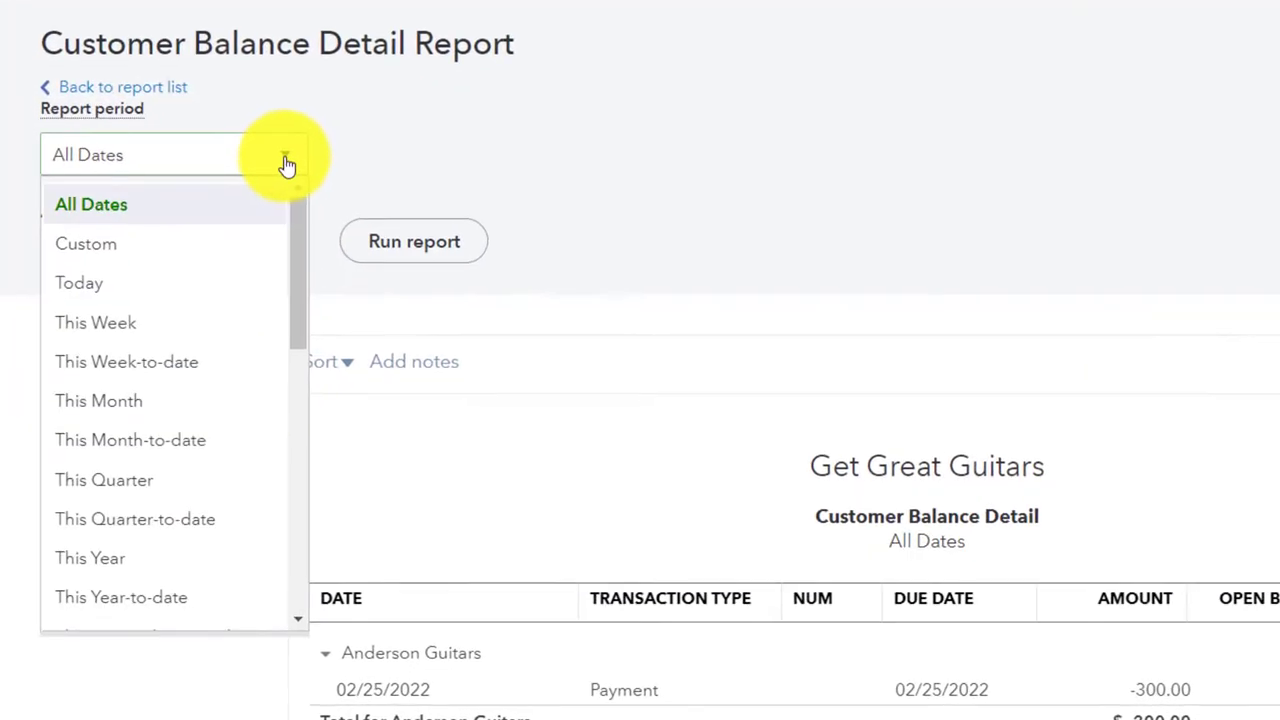
pyautogui.click(229, 240)
pyautogui.click(500, 157)
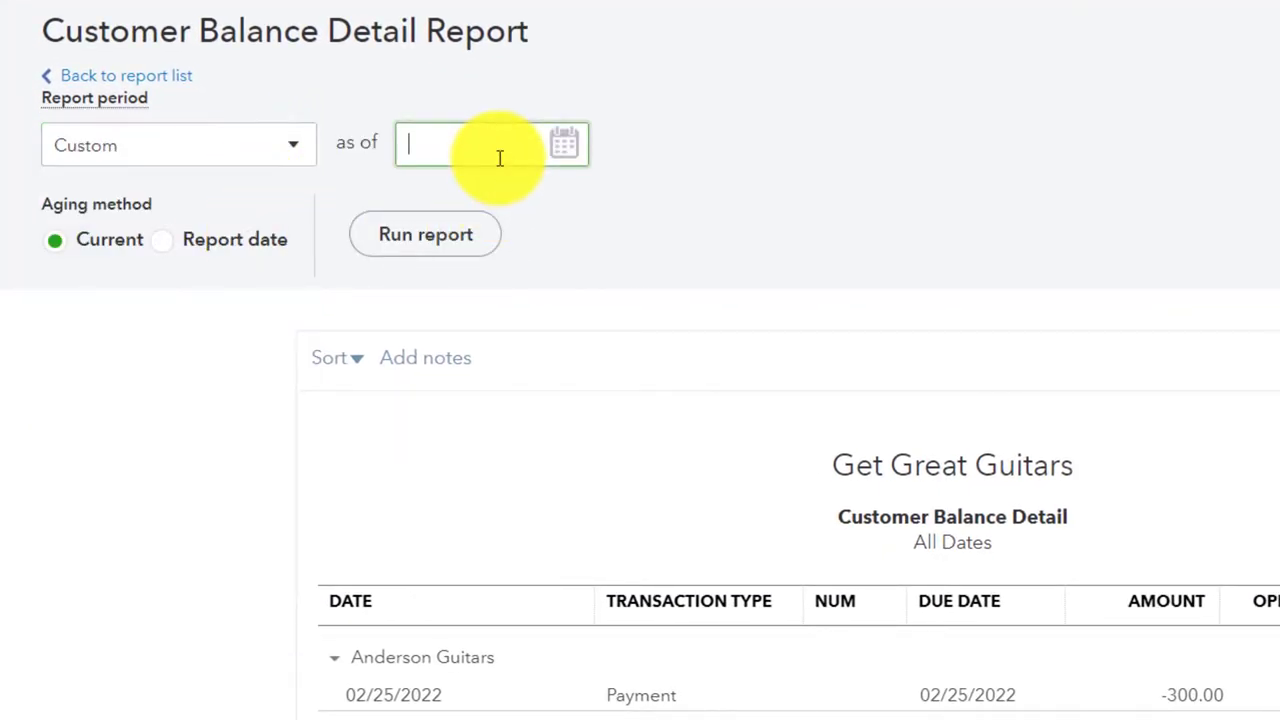
pyautogui.write('12312021')
pyautogui.press('Tab')
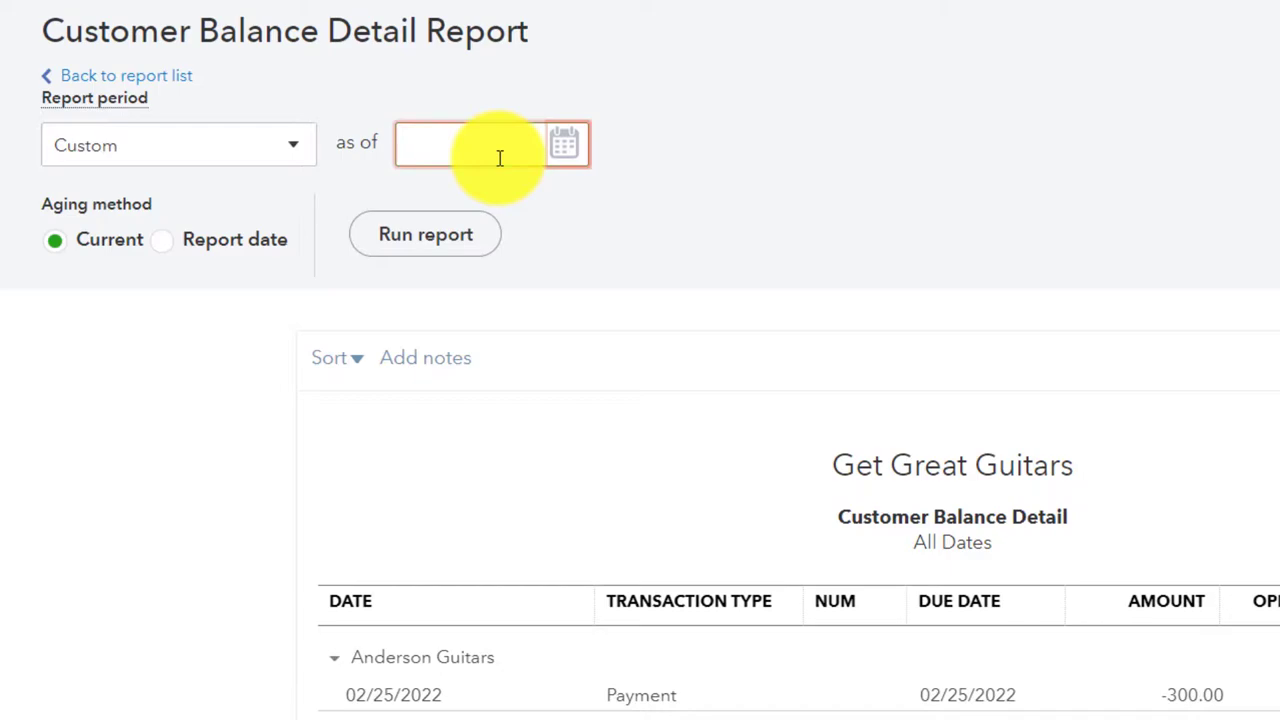
pyautogui.click(476, 140)
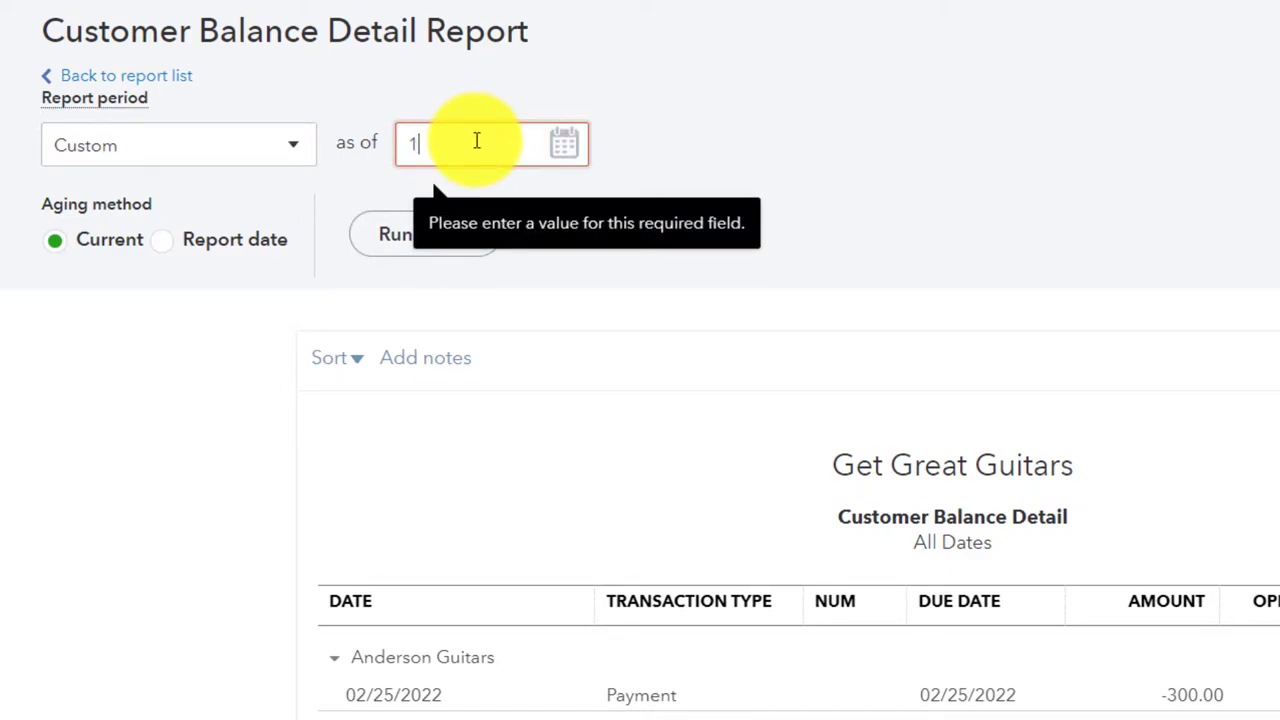
pyautogui.write('12/31/2022')
pyautogui.press('Tab')
pyautogui.click(425, 234)
pyautogui.hotkey('ctrl', '-')
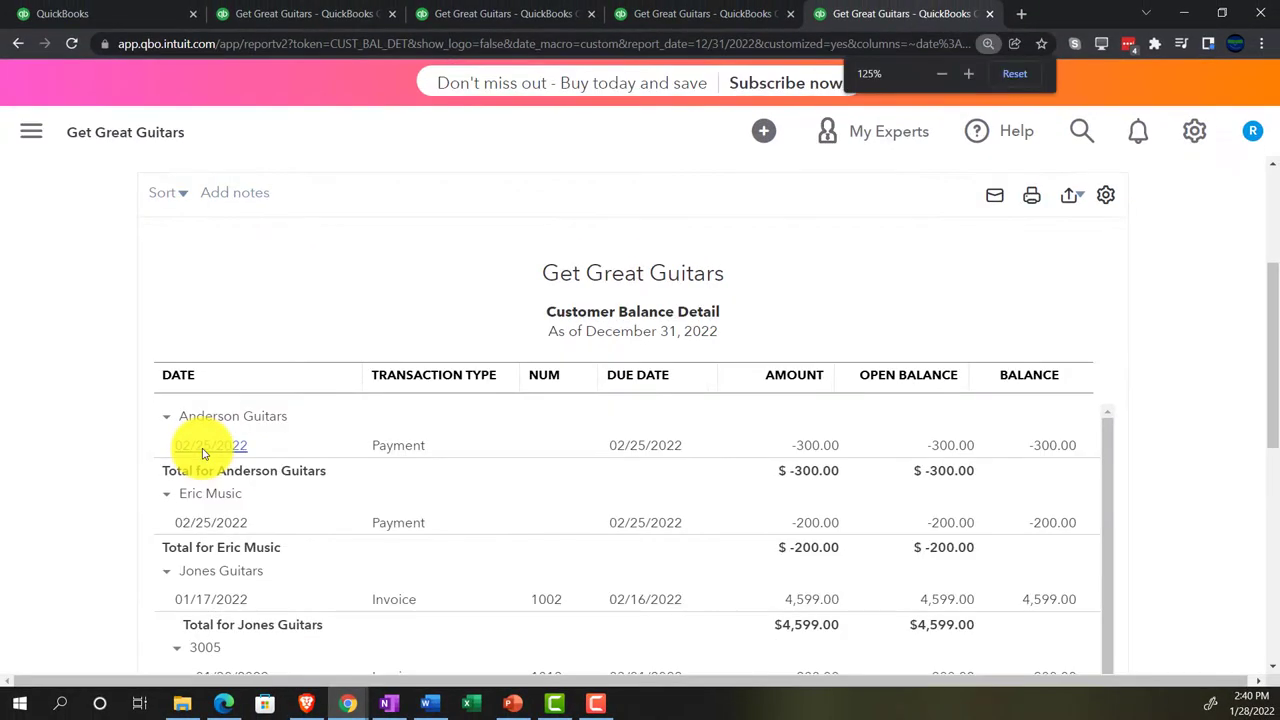
pyautogui.hotkey('ctrl', '+')
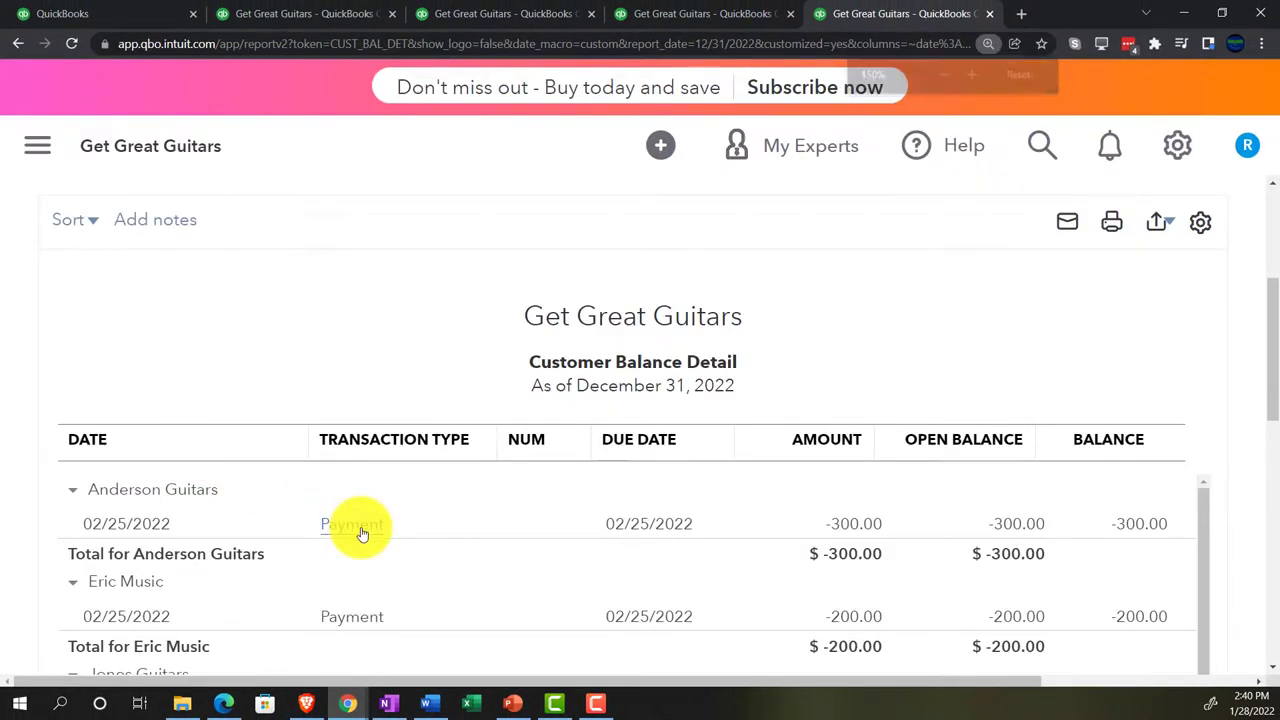
pyautogui.scroll(-5, 434, 557)
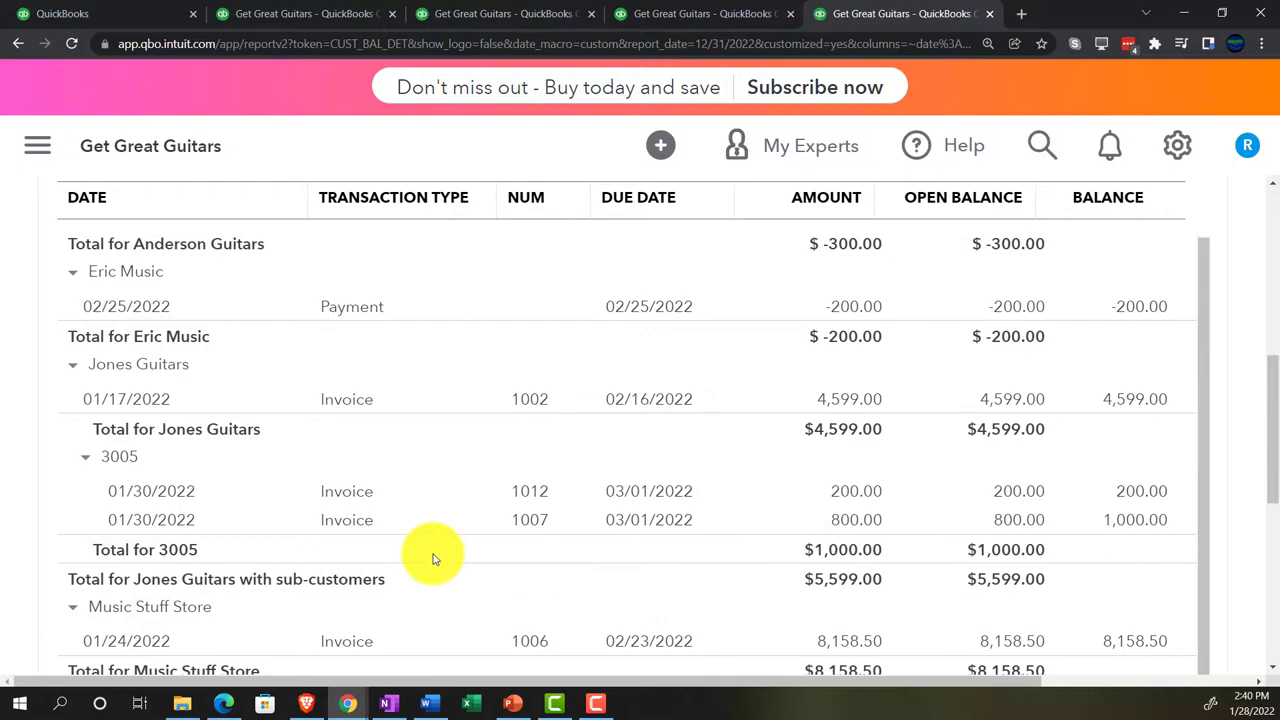
pyautogui.scroll(3, 434, 557)
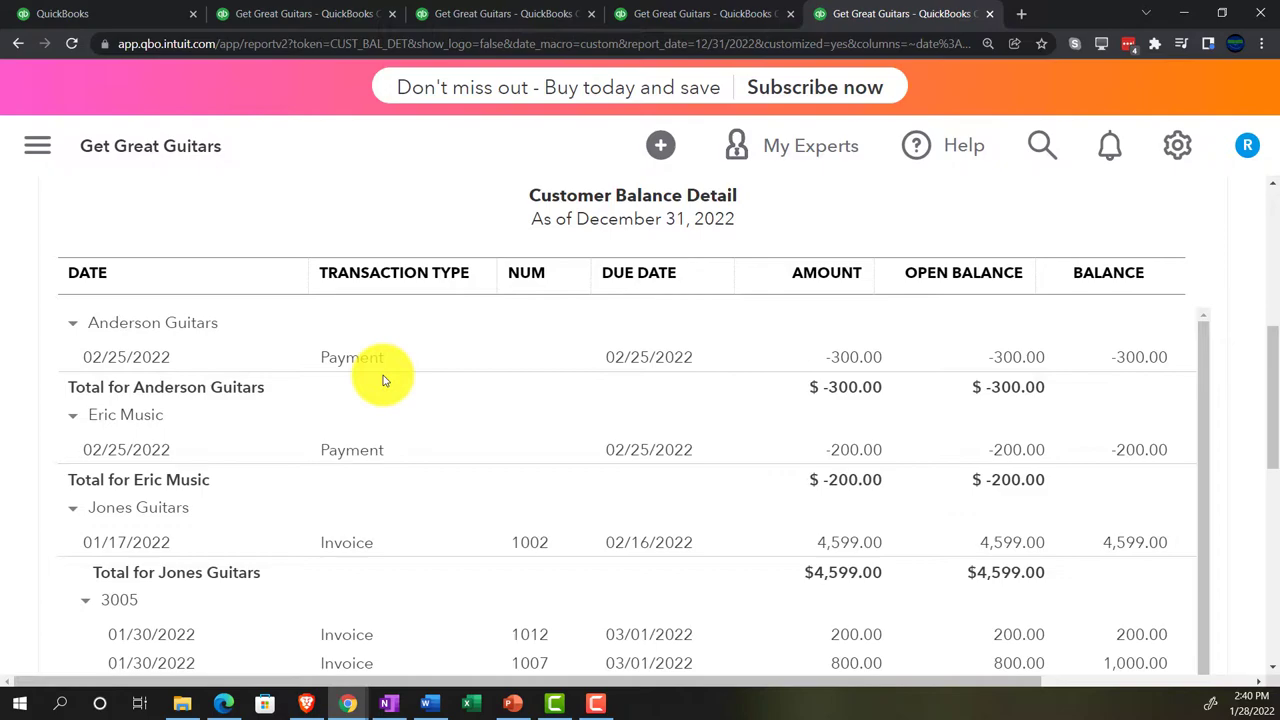
# - Open the Customers list under Get paid & pay in the first tab
pyautogui.click(130, 14)
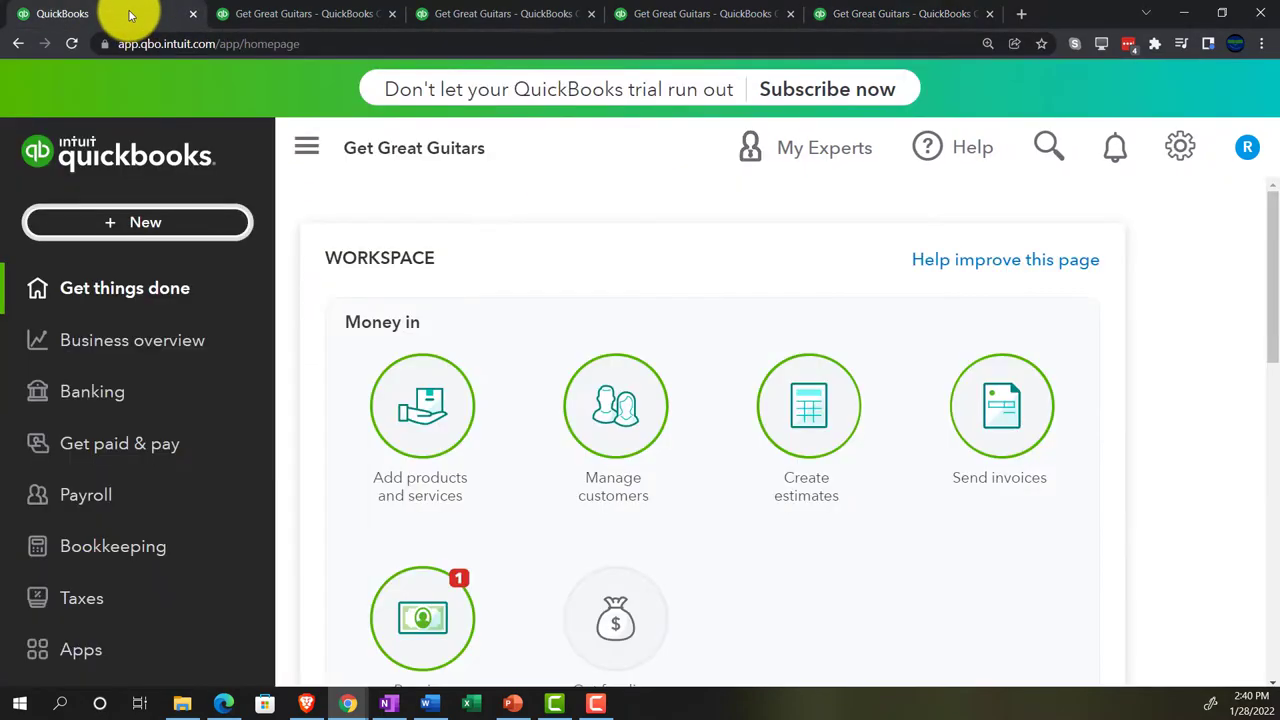
pyautogui.hotkey('ctrl', '-')
pyautogui.hotkey('ctrl', '-')
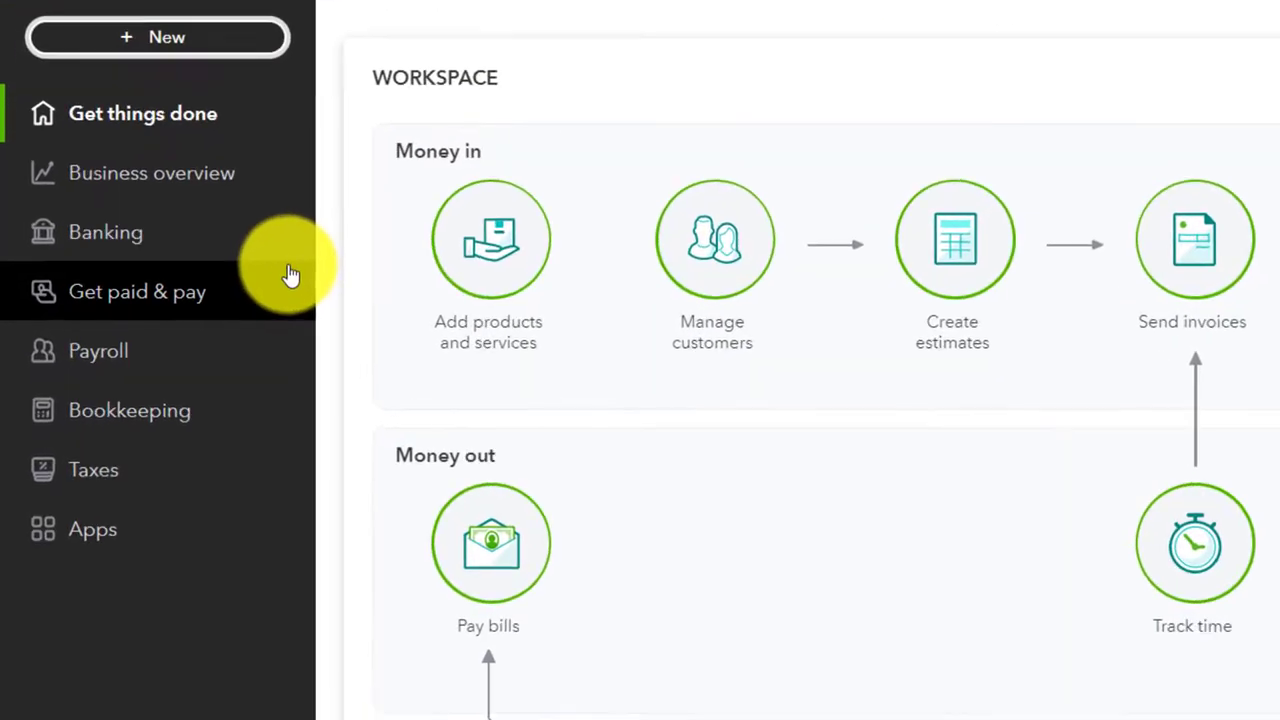
pyautogui.click(173, 293)
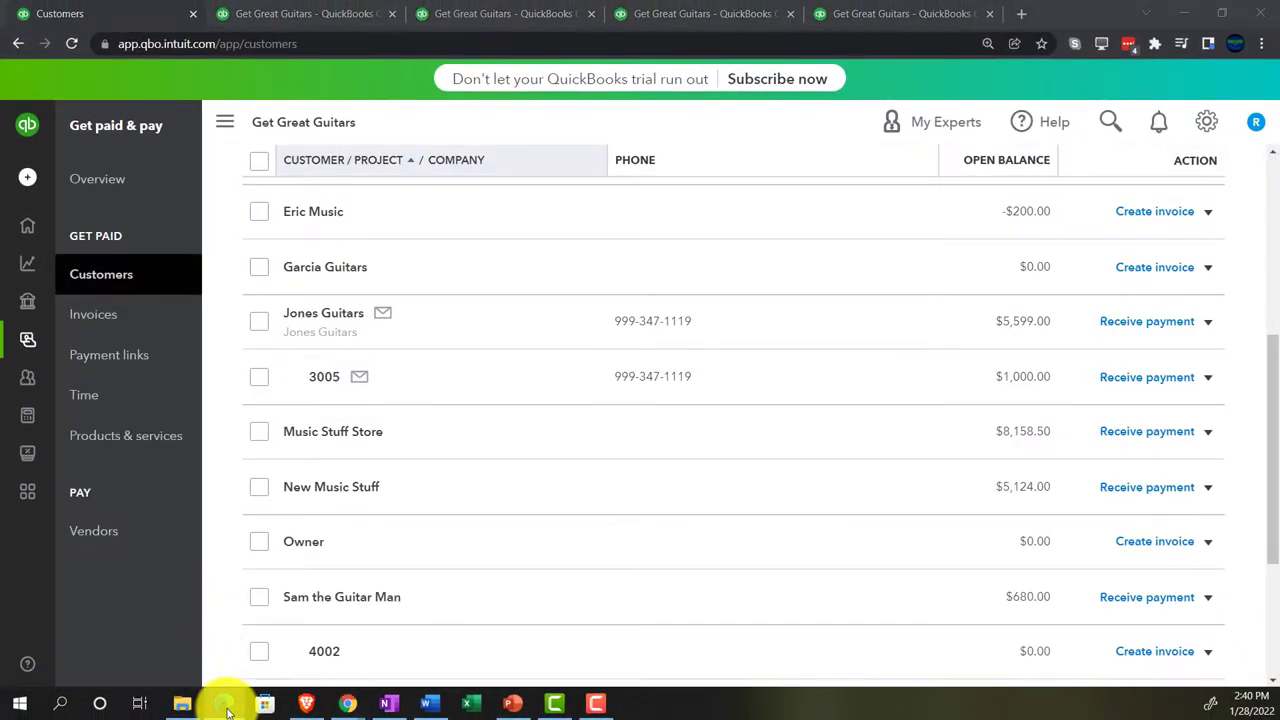
# - Switch to the sample company in Edge to view its navigation, and return to the Get Great Guitars customer list
pyautogui.click(222, 703)
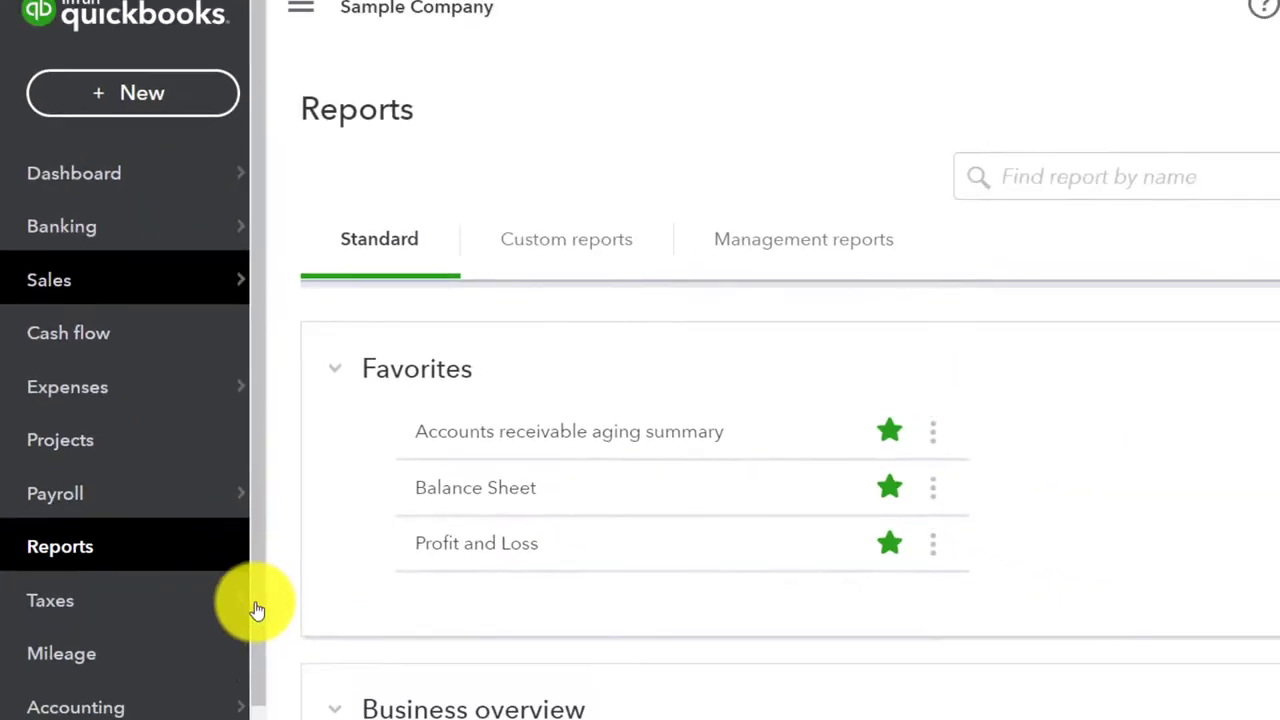
pyautogui.click(233, 705)
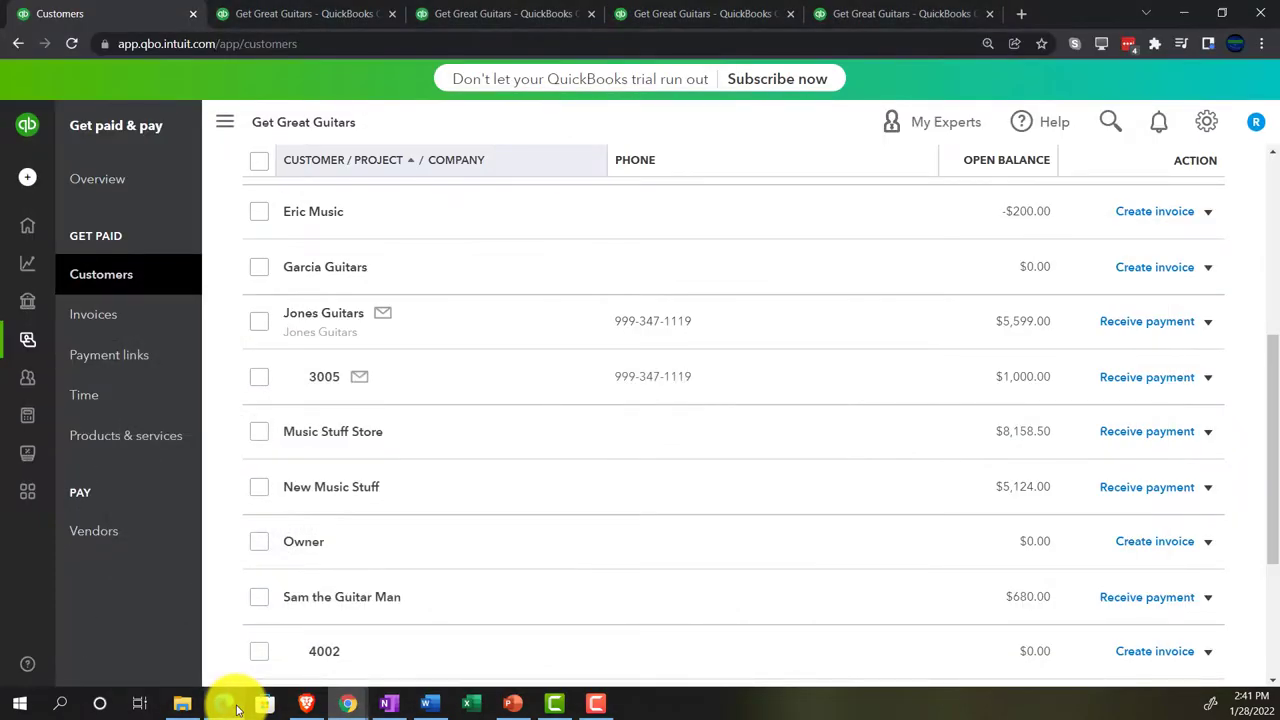
# - Open the Anderson Guitars customer record, and collapse both the navigation sidebar and the customer list beside the record
pyautogui.scroll(2, 363, 486)
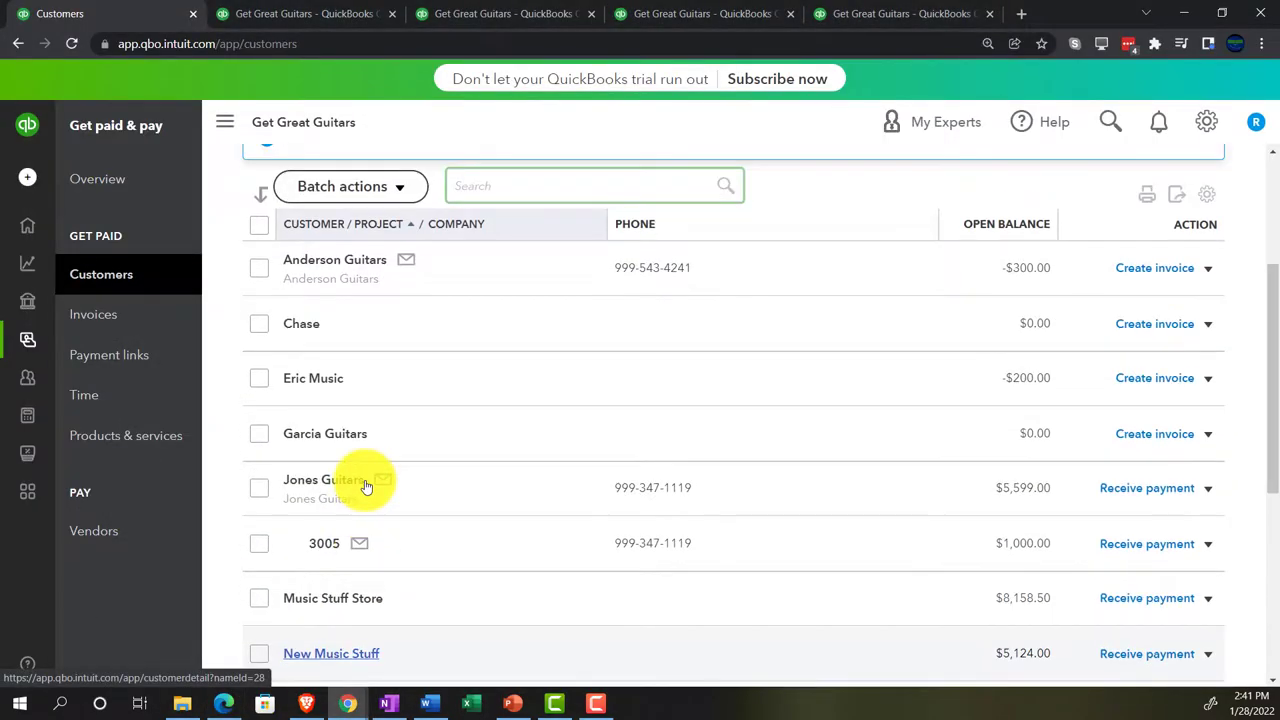
pyautogui.click(330, 262)
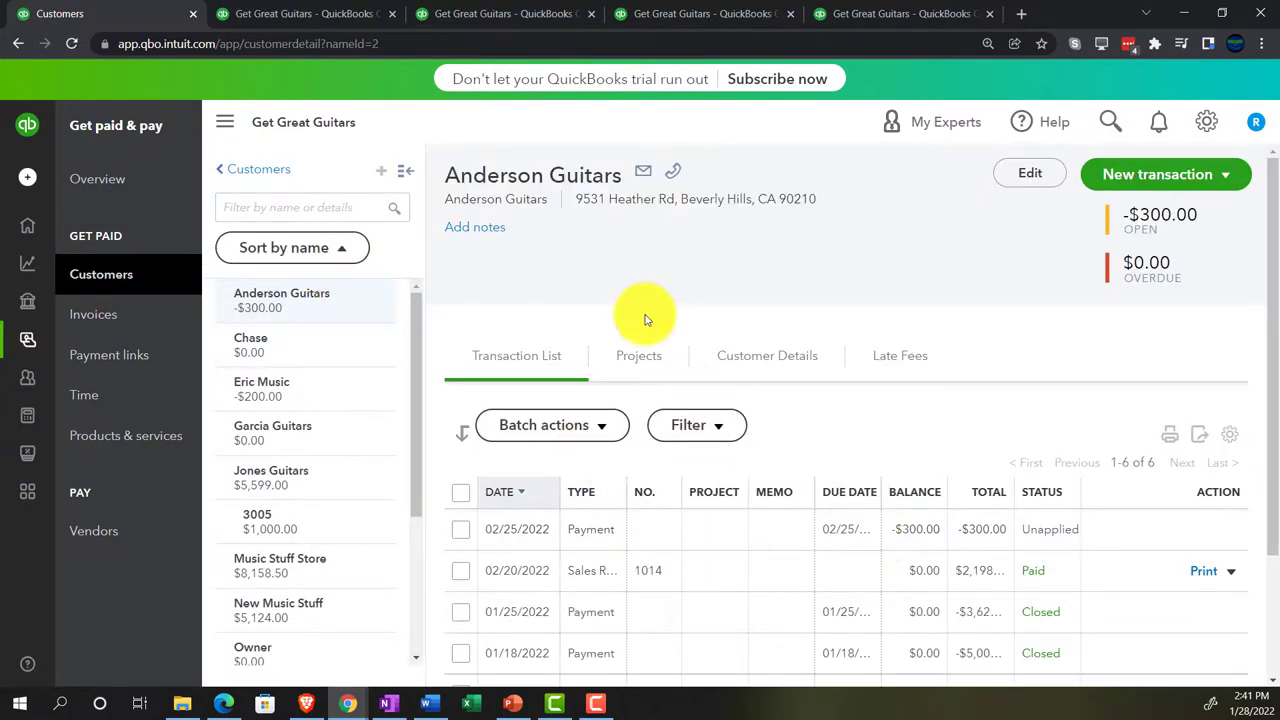
pyautogui.click(224, 122)
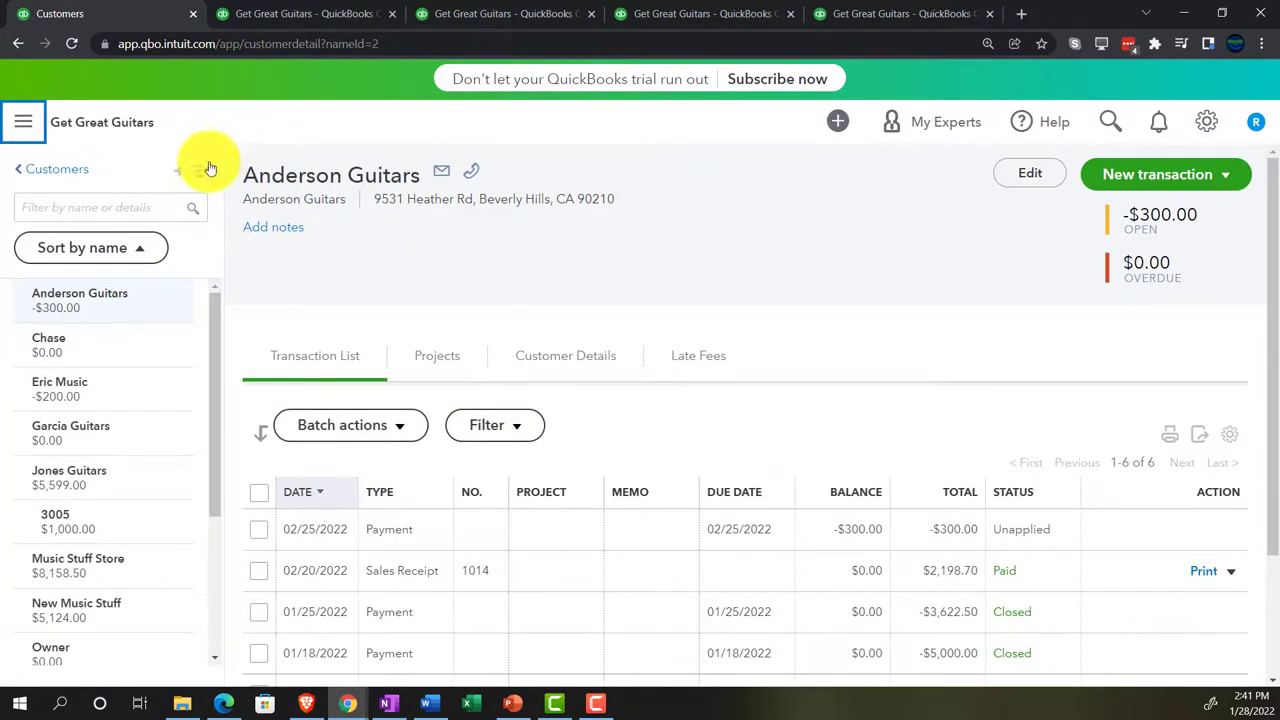
pyautogui.click(204, 173)
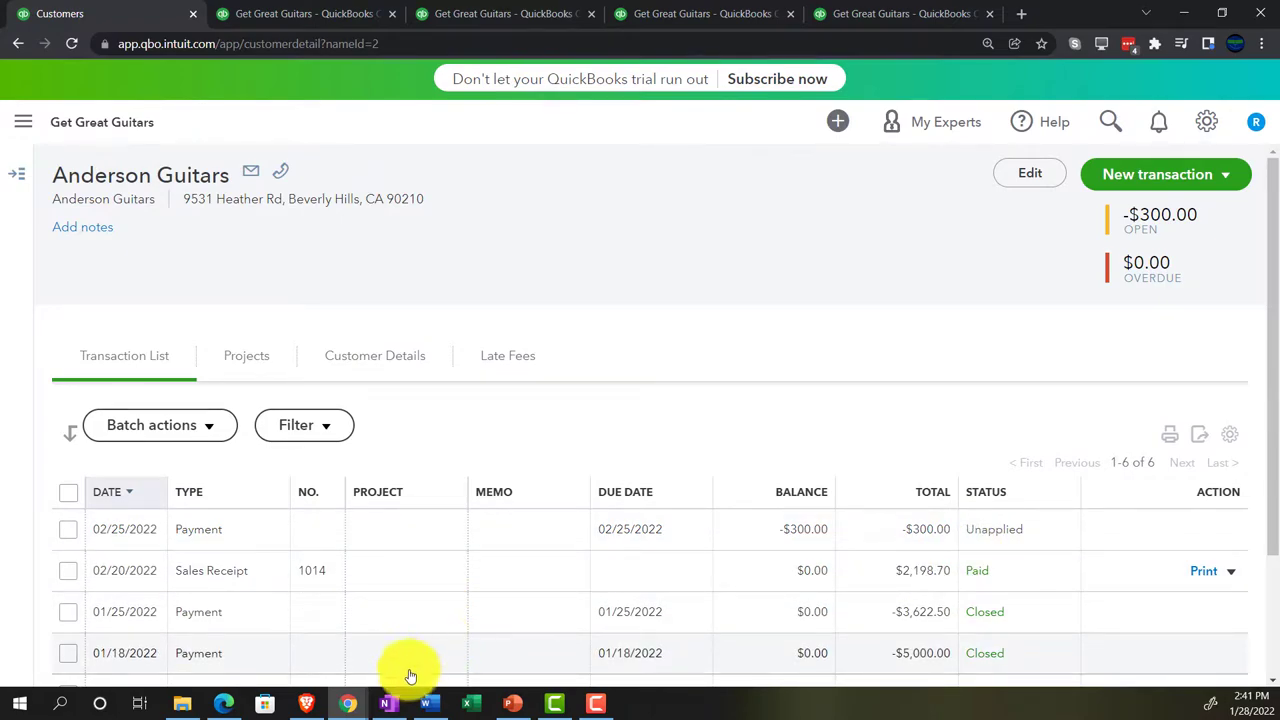
# - Switch to OneNote to examine the desktop home page flow chart, and return to the customer record
pyautogui.click(393, 705)
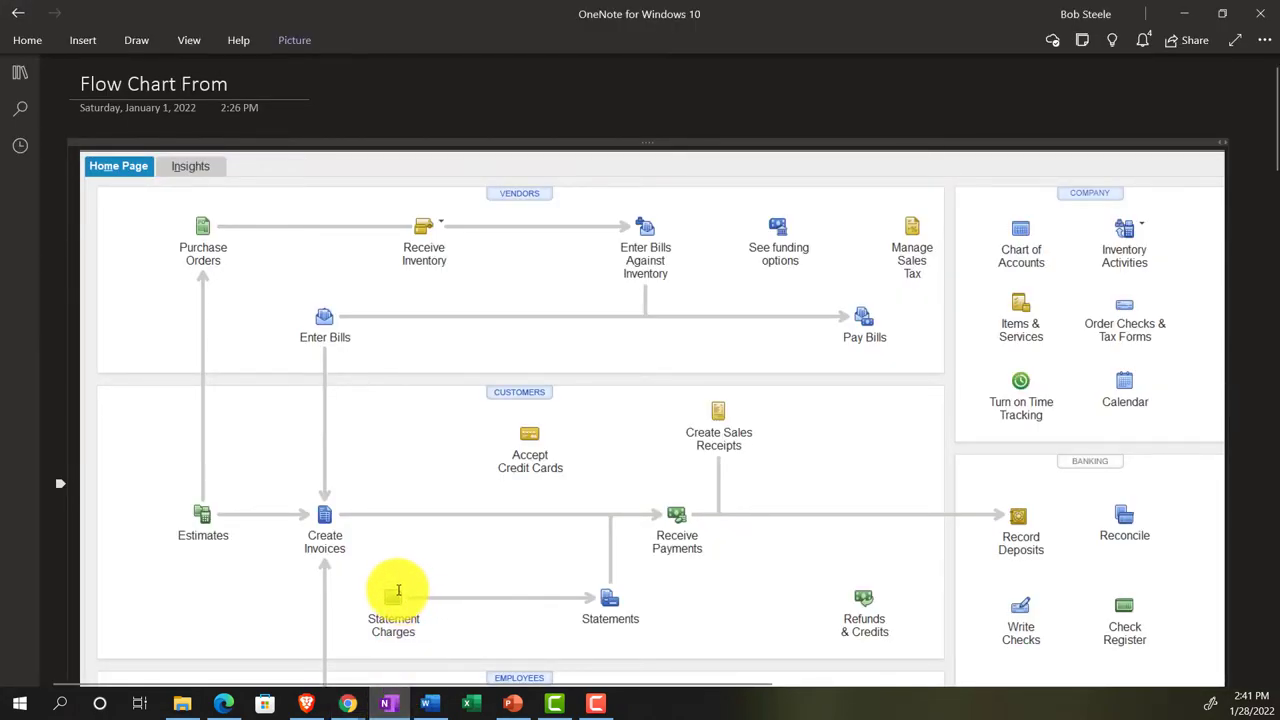
pyautogui.click(303, 43)
pyautogui.click(303, 43)
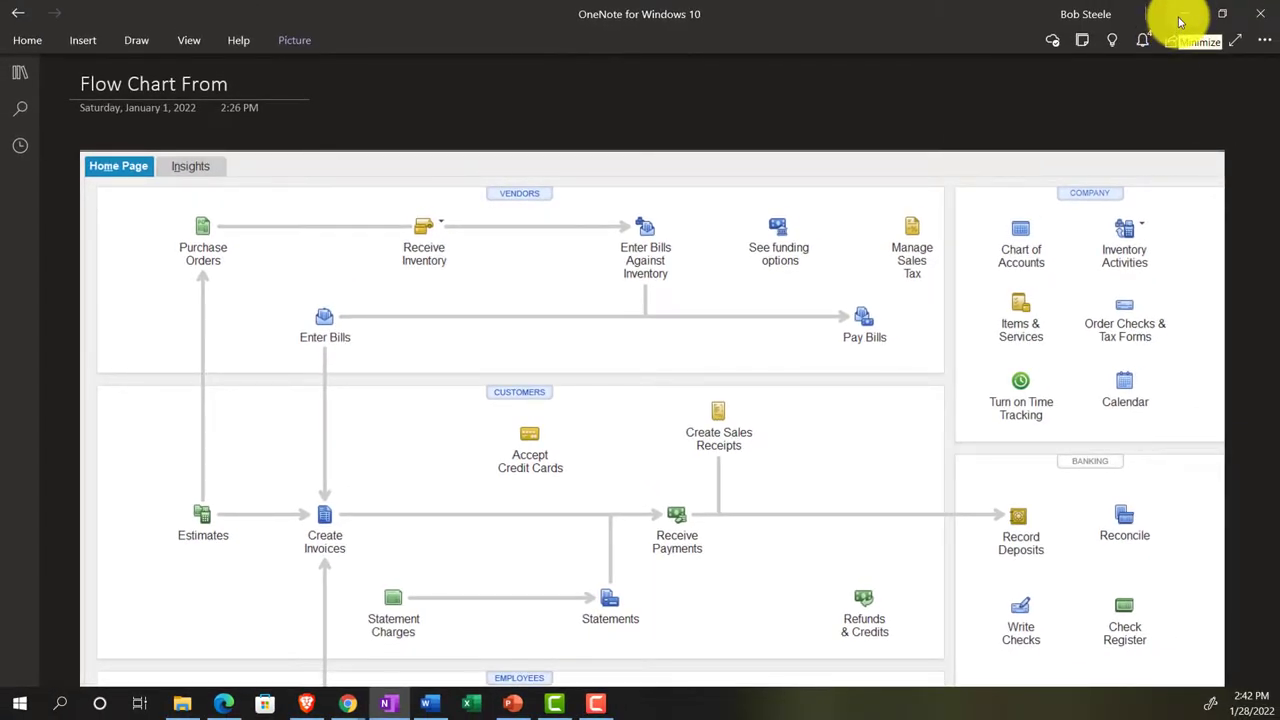
pyautogui.click(1180, 22)
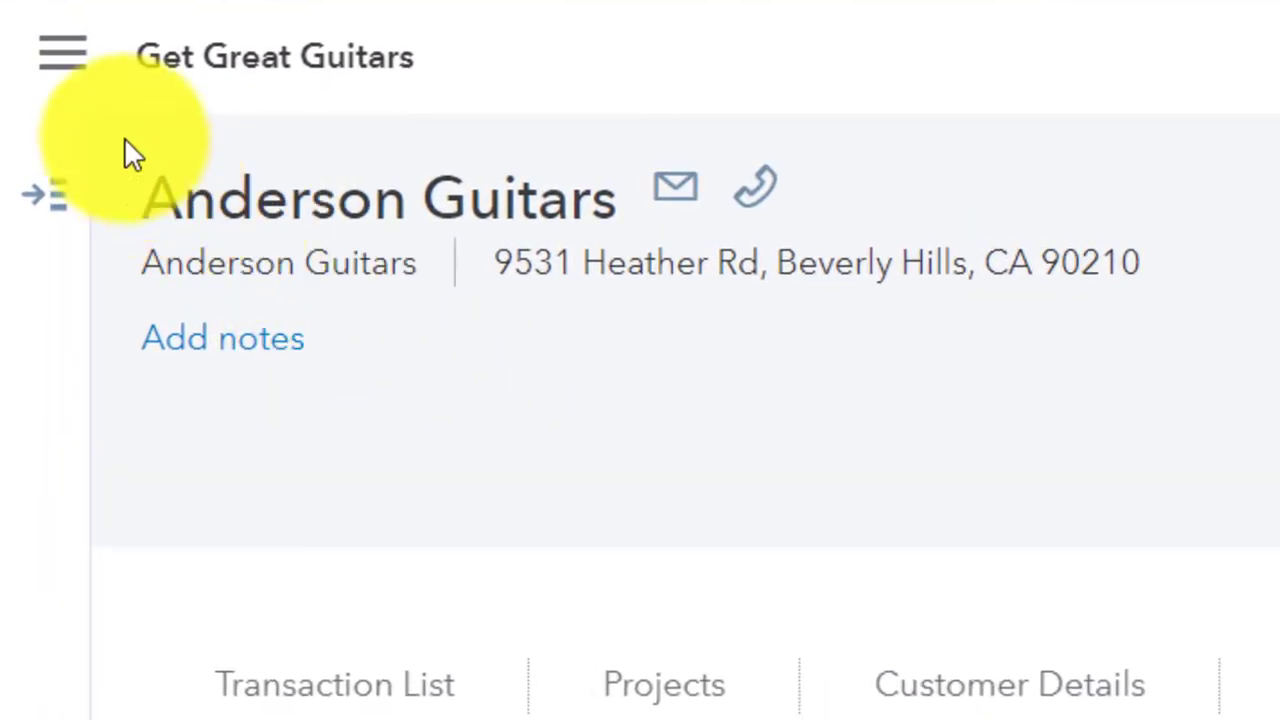
# - Reopen the collapsed navigation sidebar and start a new customer estimate
pyautogui.click(75, 80)
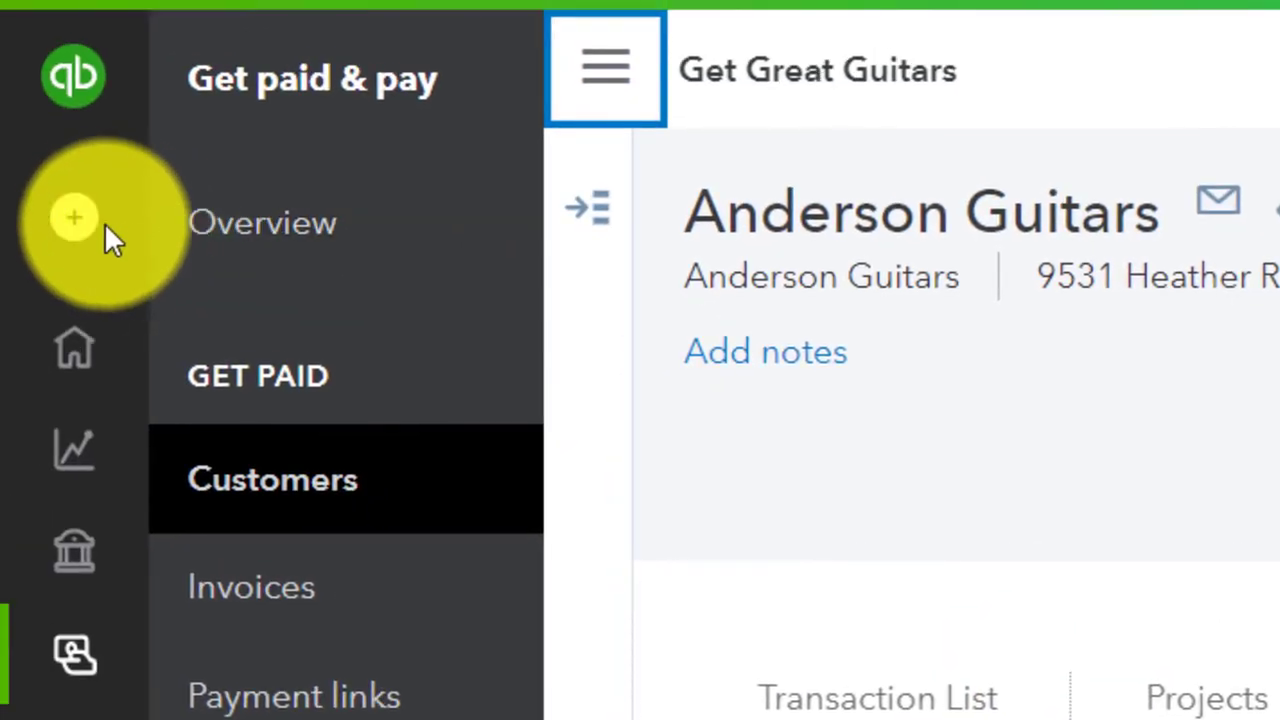
pyautogui.click(80, 220)
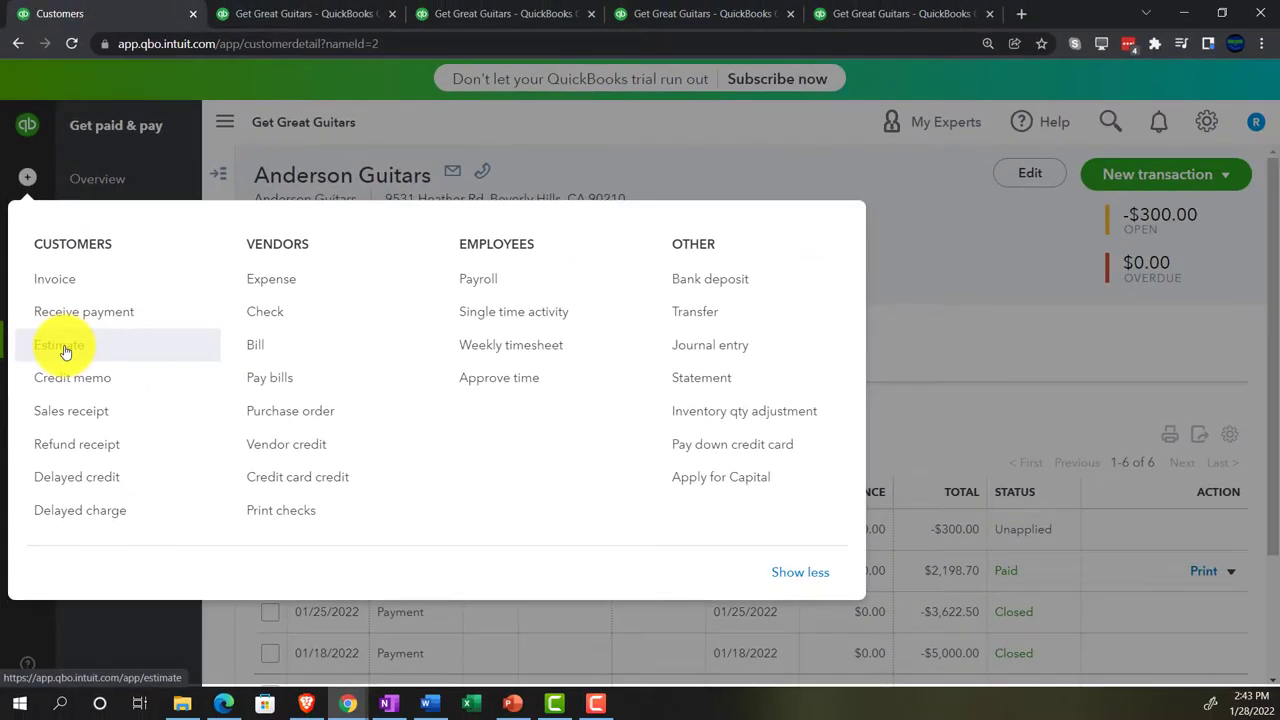
pyautogui.click(178, 455)
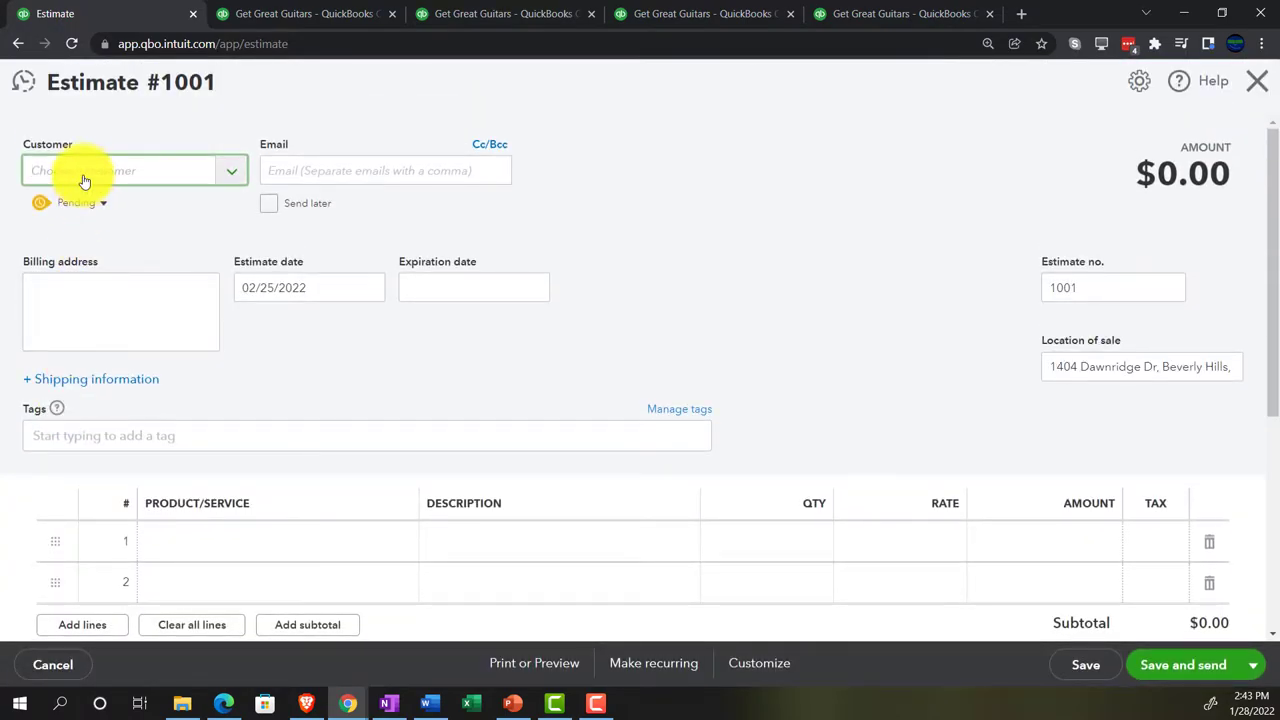
# - Select Anderson Guitars as the estimate's customer and keep the estimate date of 02/25/2022
pyautogui.click(85, 176)
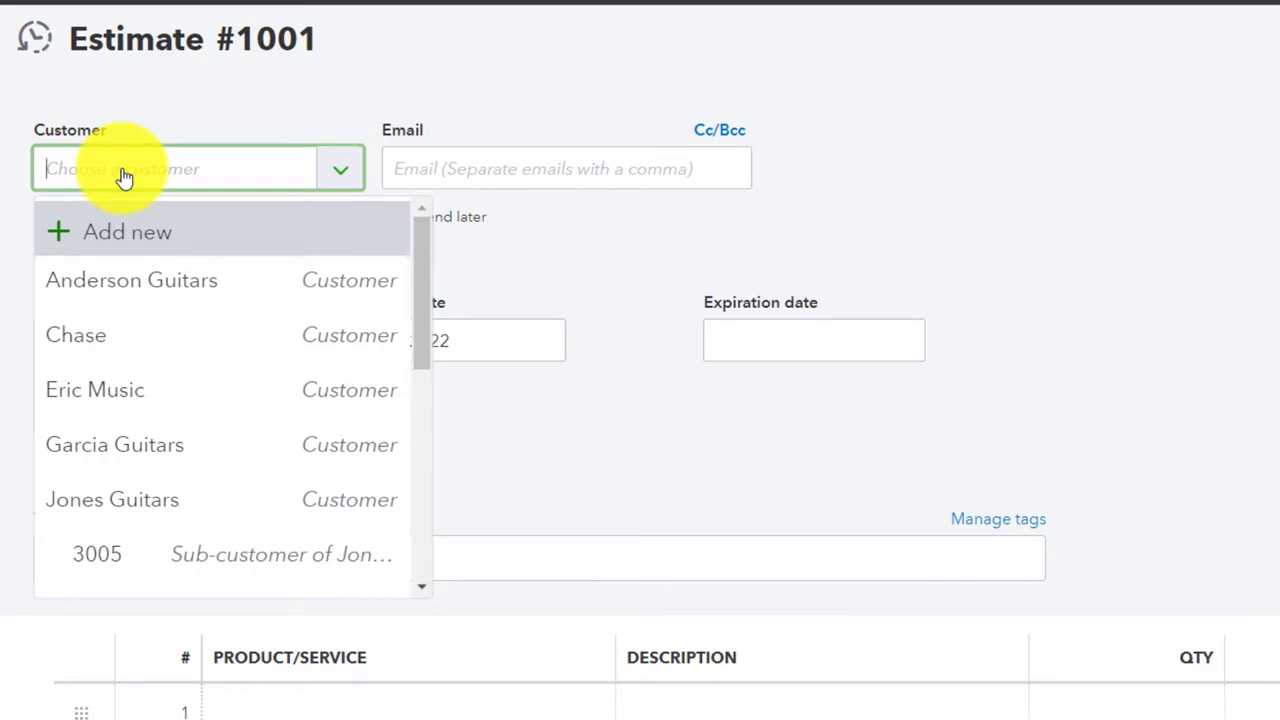
pyautogui.write('Adn')
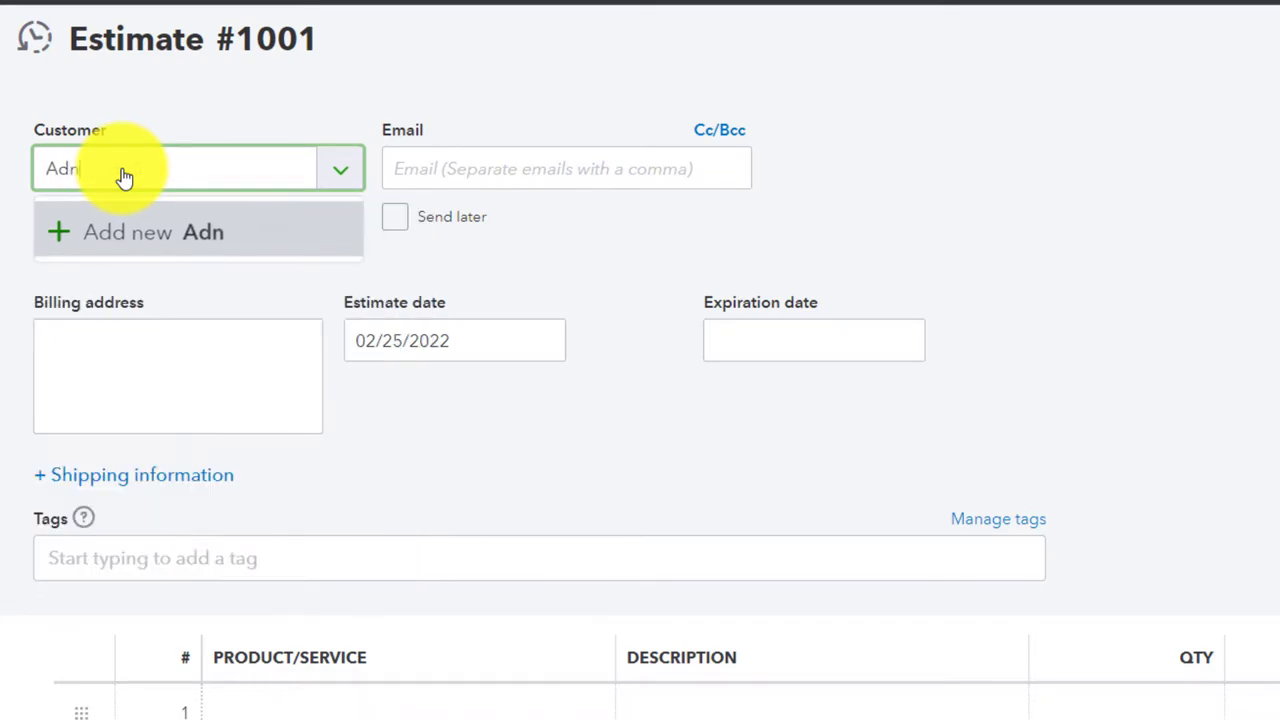
pyautogui.press('BackSpace')
pyautogui.press('BackSpace')
pyautogui.write('n')
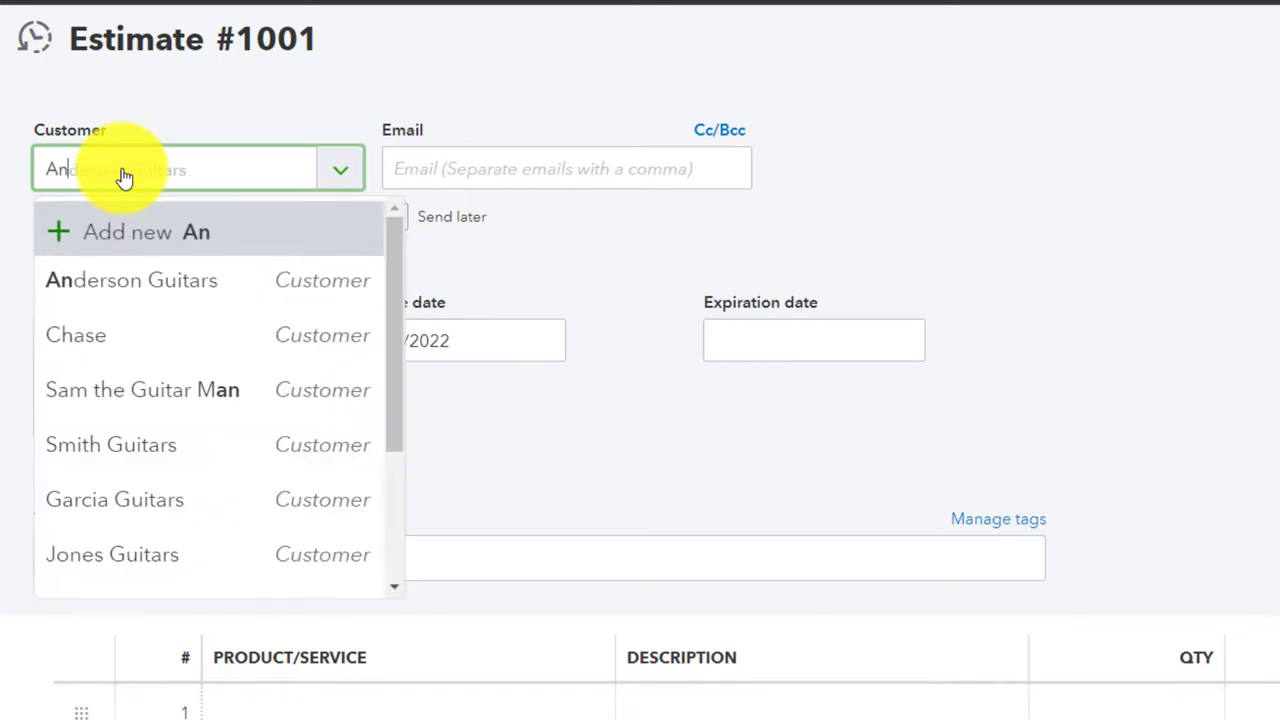
pyautogui.press('Down')
pyautogui.press('Down')
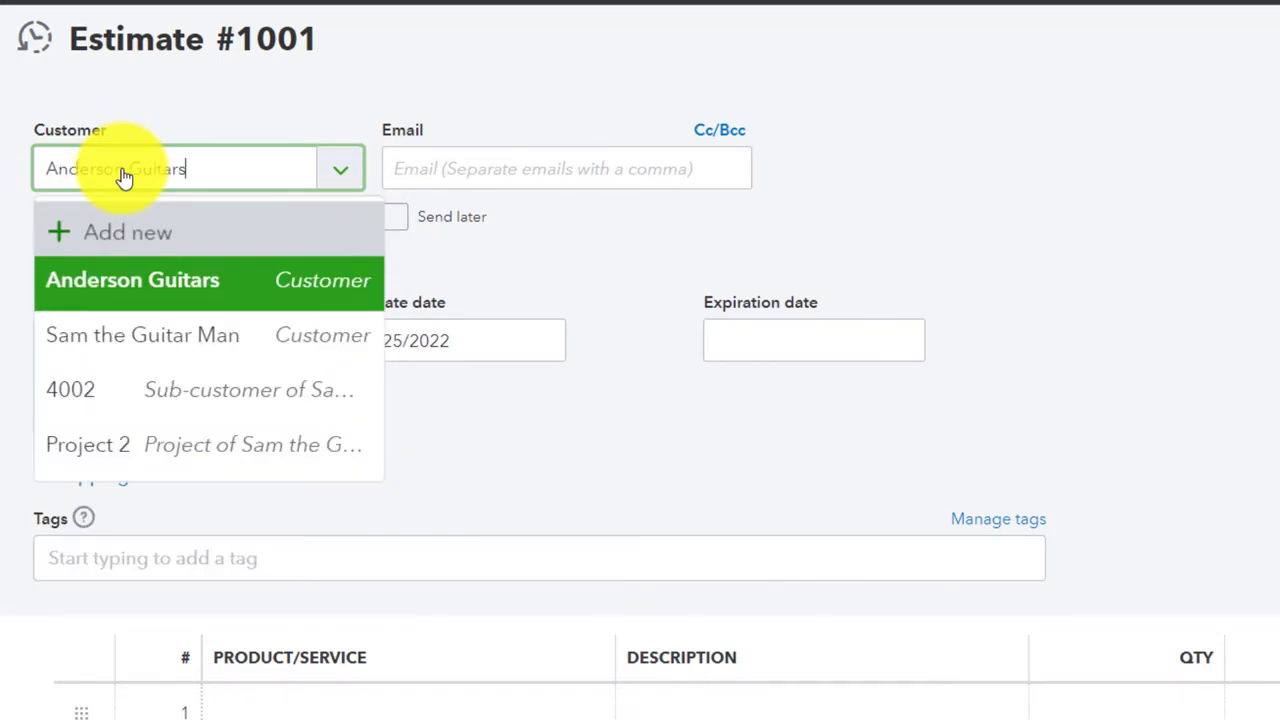
pyautogui.press('Return')
pyautogui.press('Tab')
pyautogui.press('Tab')
pyautogui.press('Tab')
pyautogui.press('Tab')
pyautogui.press('Tab')
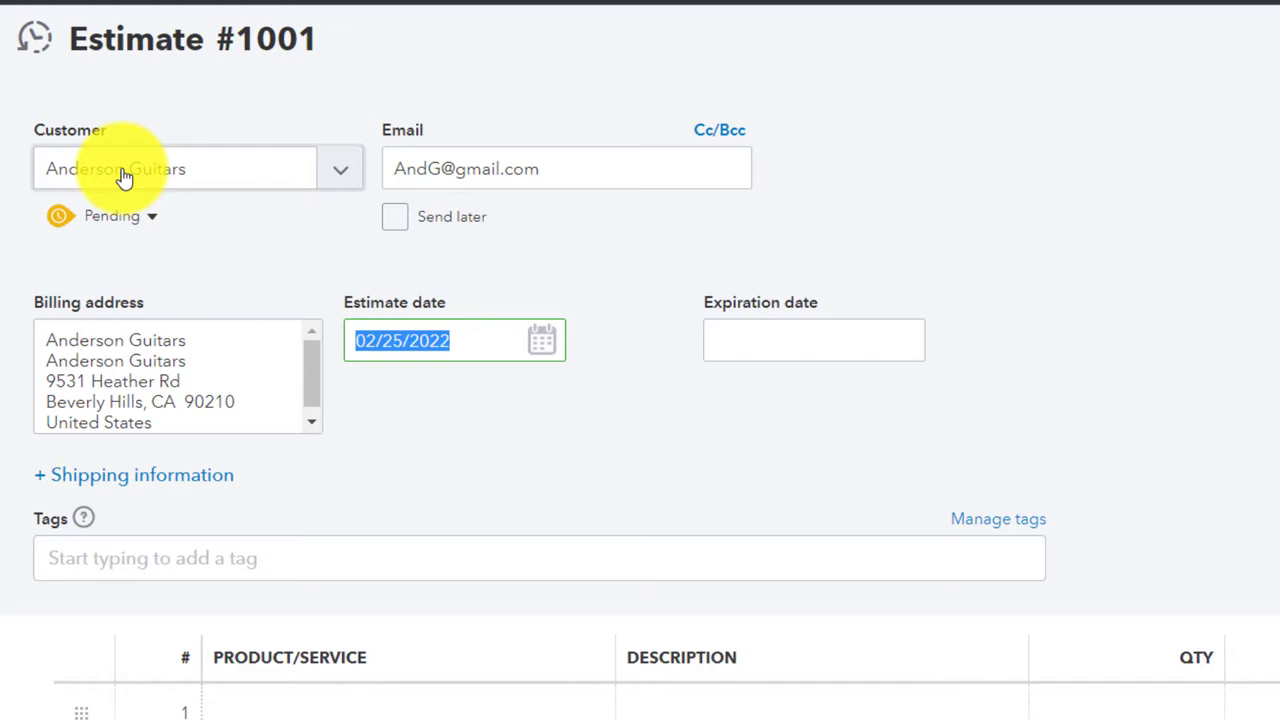
pyautogui.press('Tab')
pyautogui.press('Tab')
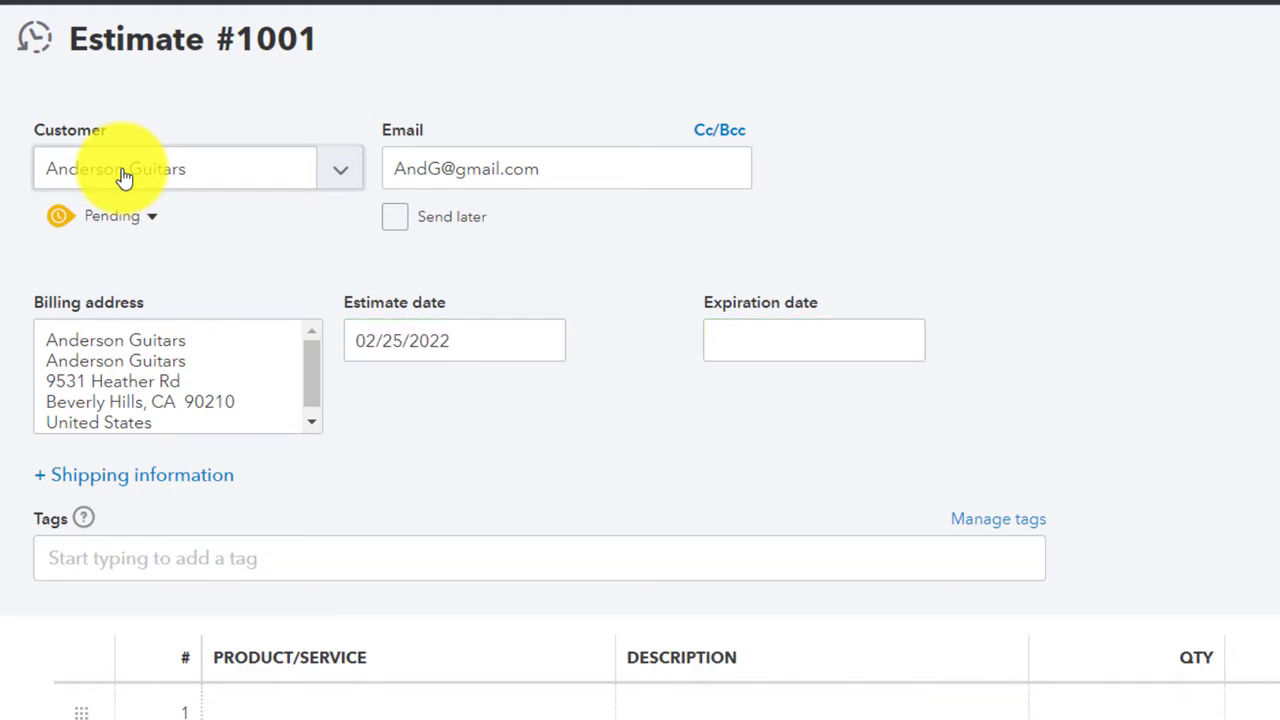
# - Add the EPSH Epiphone Semi-Hollow Body as the estimate's first line item with a quantity of 2
pyautogui.scroll(-1, 423, 480)
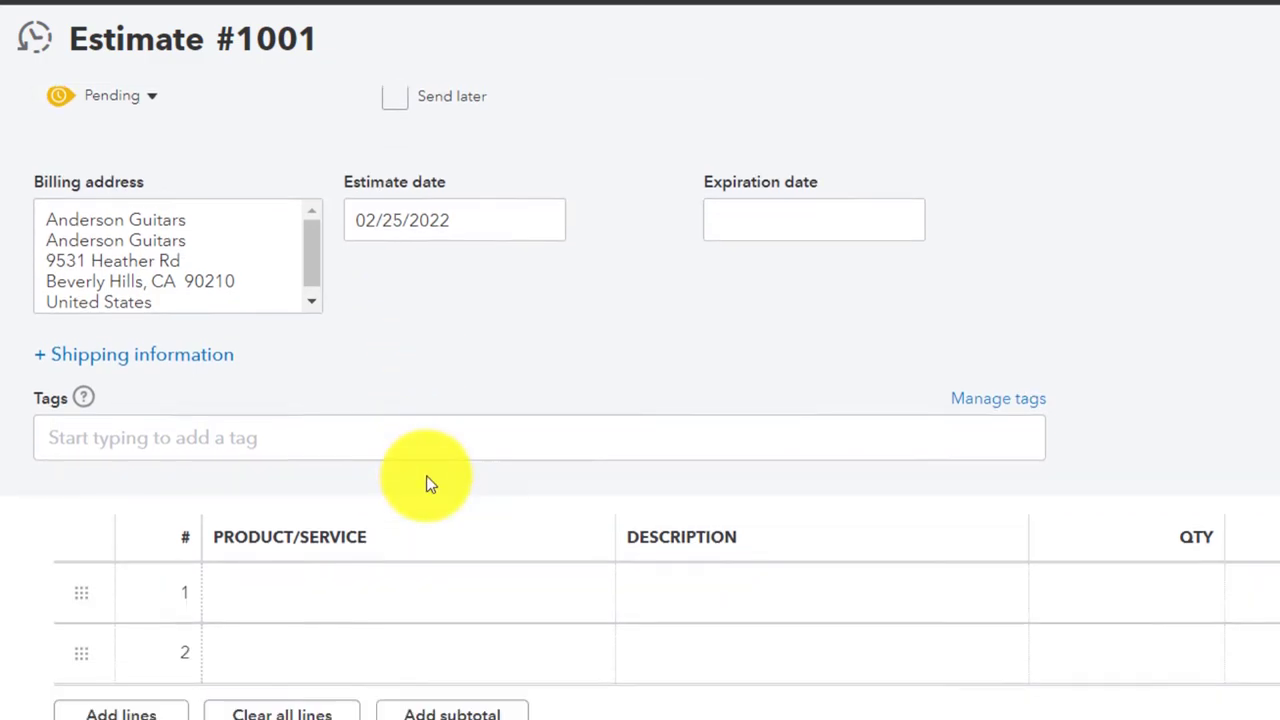
pyautogui.click(311, 602)
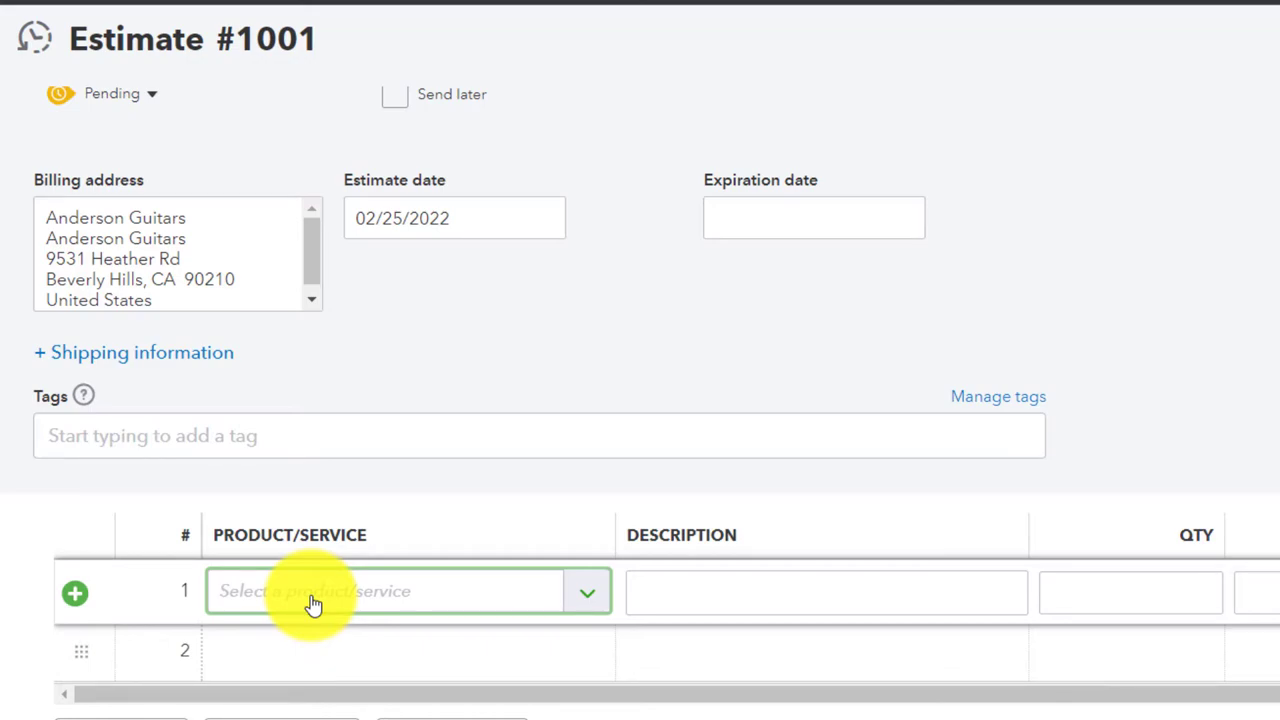
pyautogui.write('Eps')
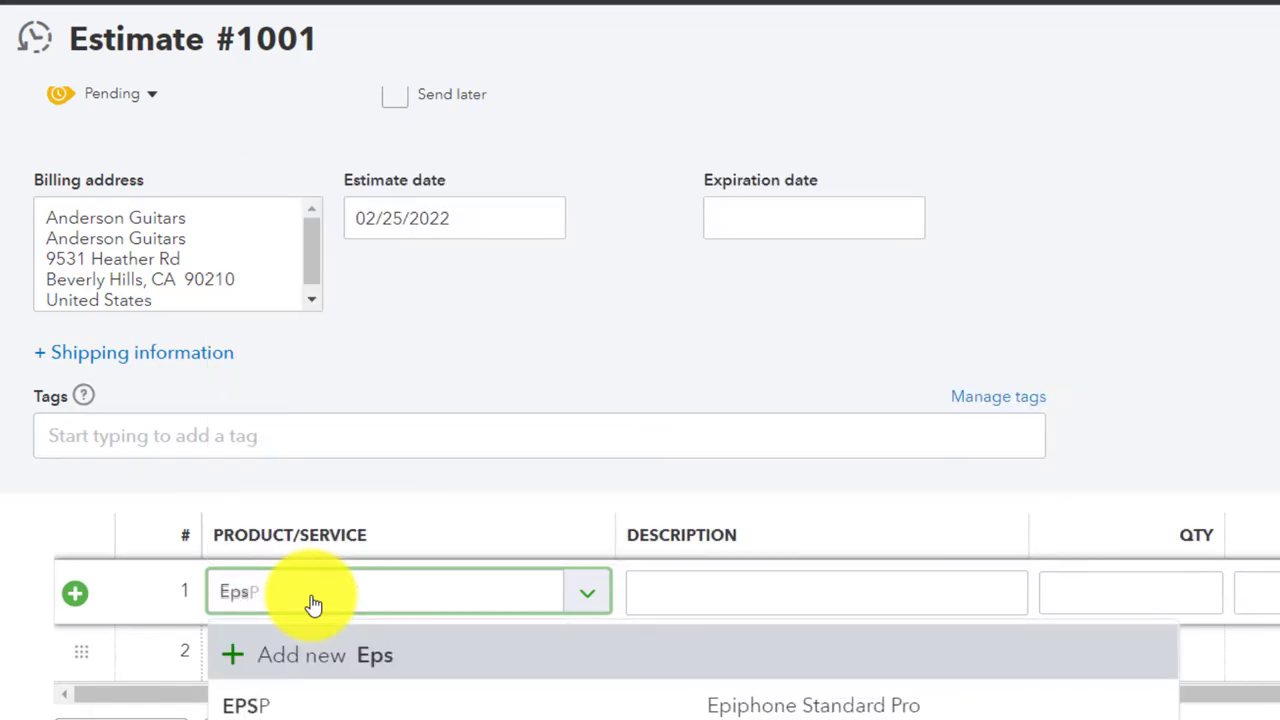
pyautogui.write('s')
pyautogui.press('BackSpace')
pyautogui.write('h')
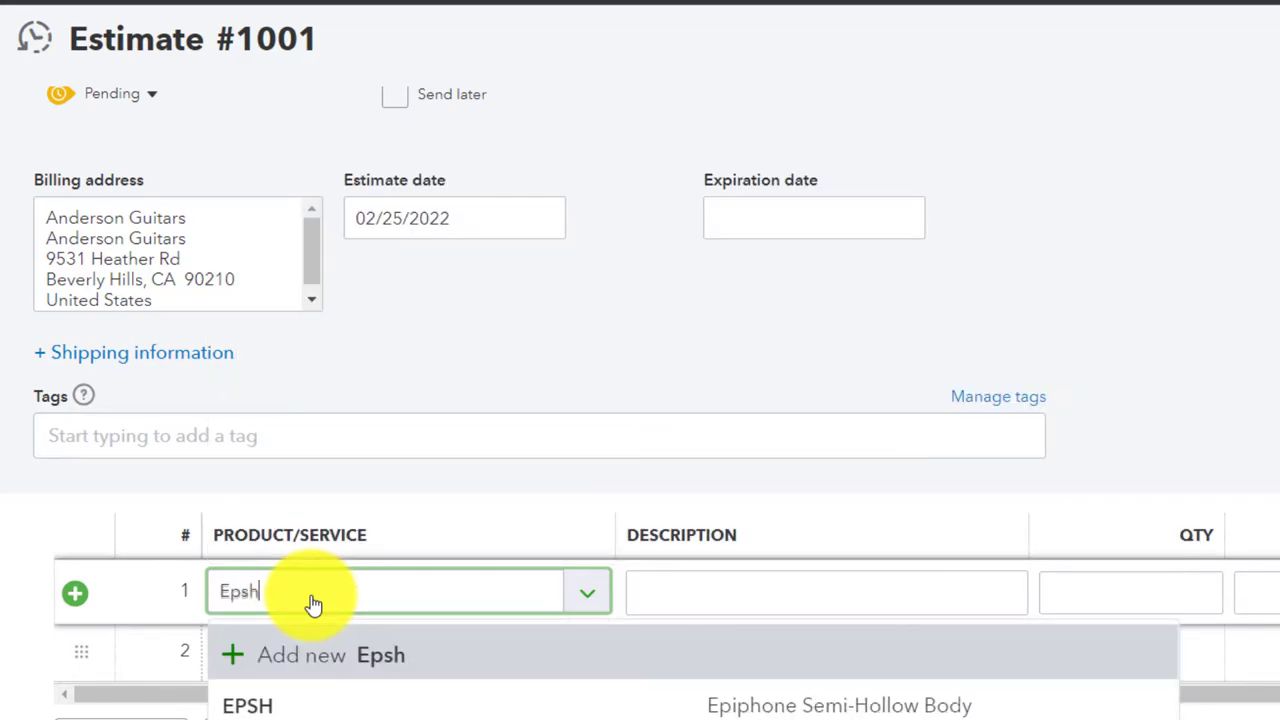
pyautogui.press('Down')
pyautogui.press('Tab')
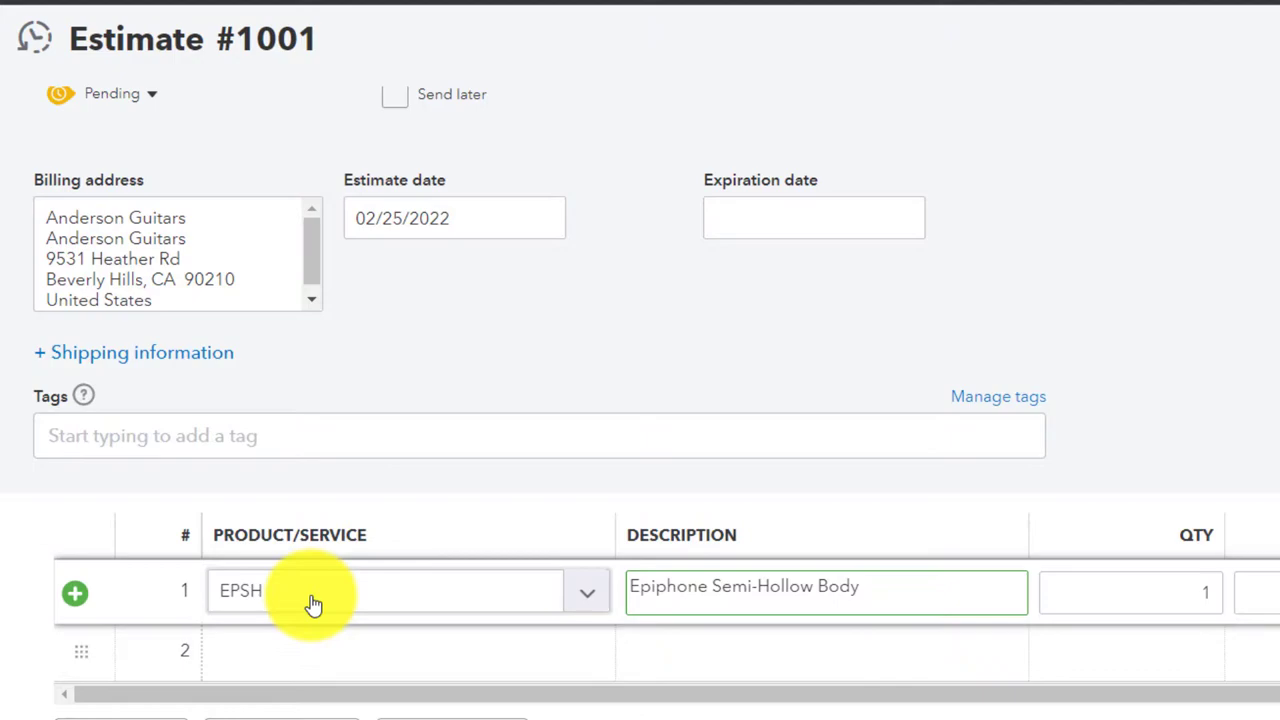
pyautogui.press('Tab')
pyautogui.write('2')
pyautogui.press('Tab')
pyautogui.press('Tab')
pyautogui.press('Tab')
pyautogui.press('Tab')
pyautogui.press('Tab')
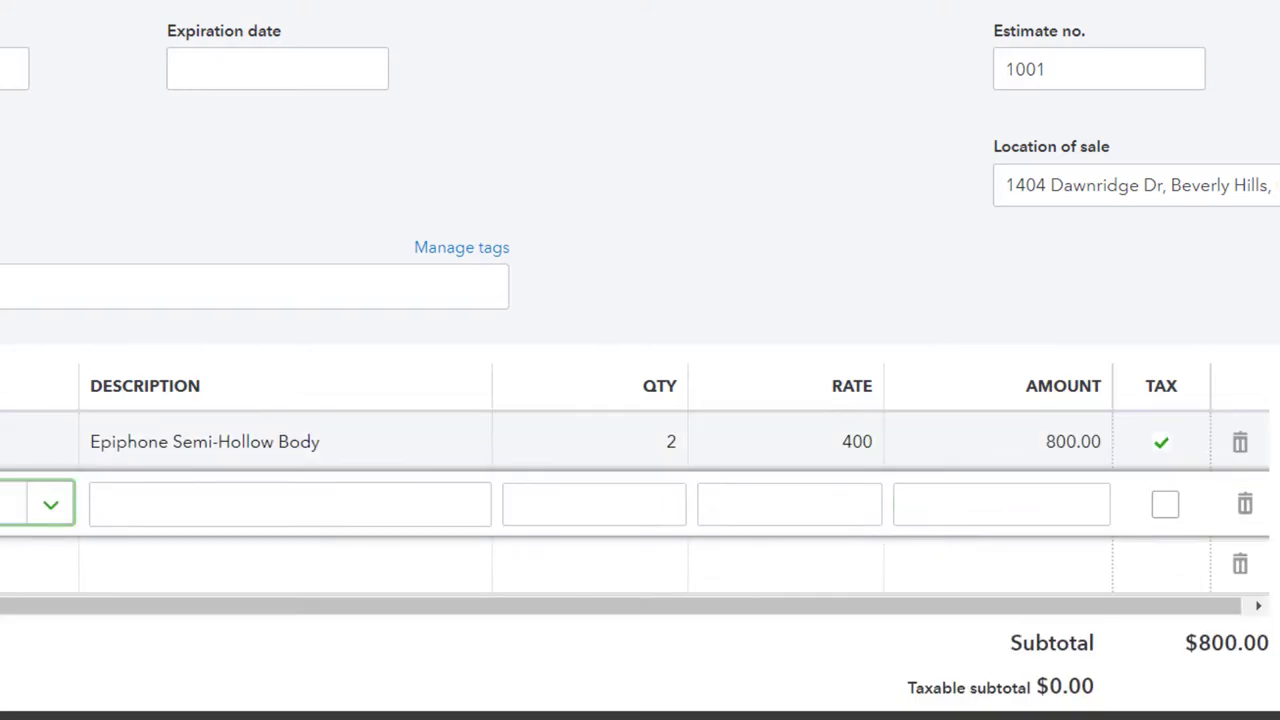
# - Add the ELP Epiphone Les Paul as the second line item, keeping the quantity of 1 and the tax setting
pyautogui.write('ELP')
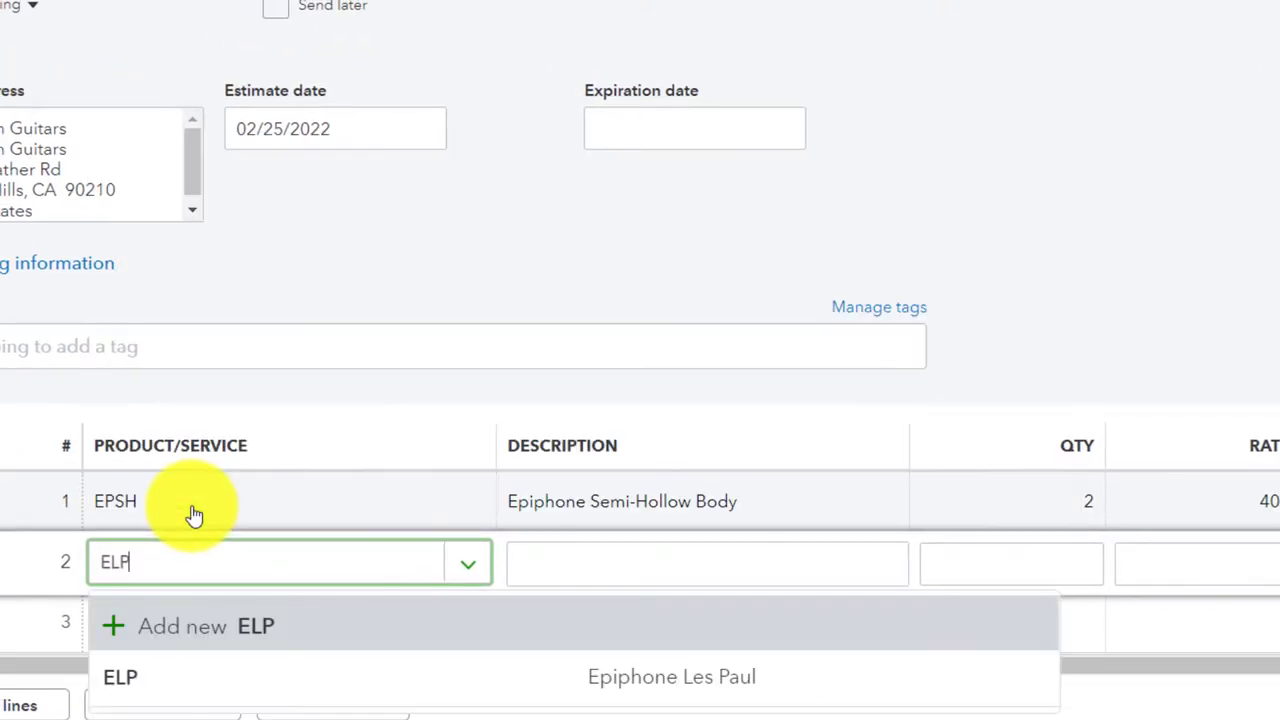
pyautogui.press('Down')
pyautogui.press('Tab')
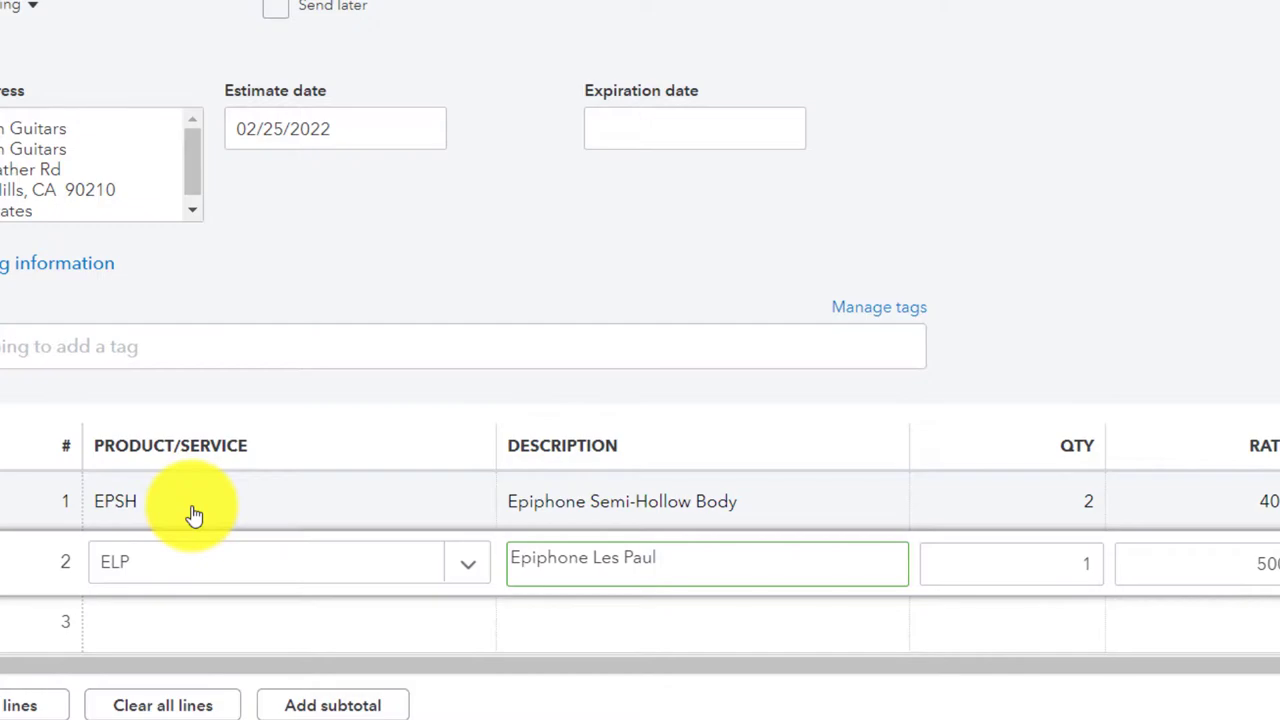
pyautogui.press('Tab')
pyautogui.press('Tab')
pyautogui.press('Tab')
pyautogui.press('Tab')
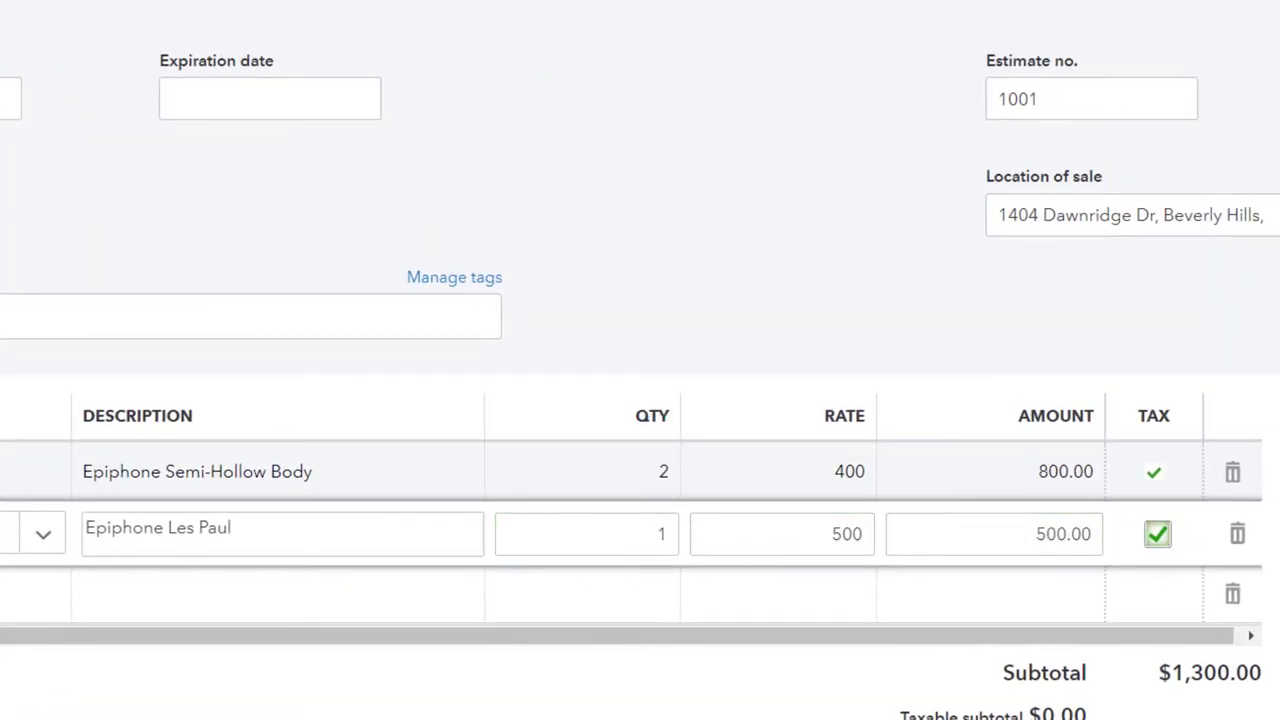
pyautogui.scroll(-3, 100, 480)
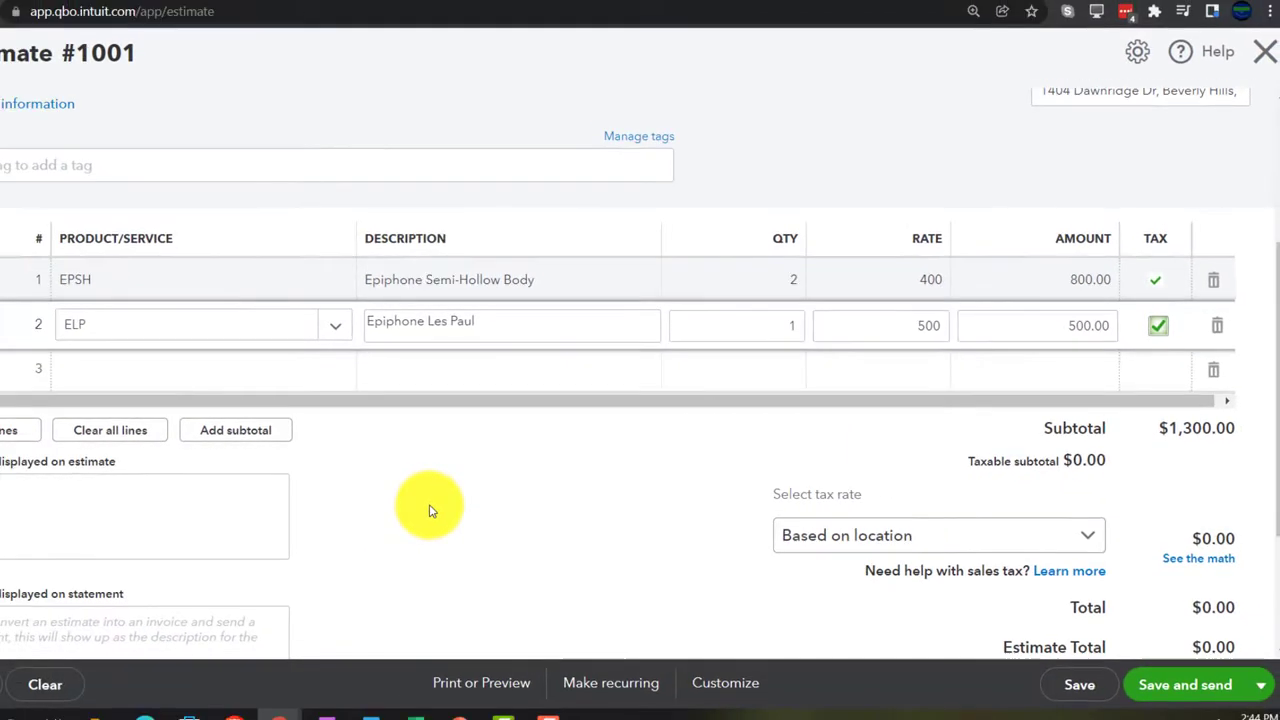
pyautogui.click(430, 510)
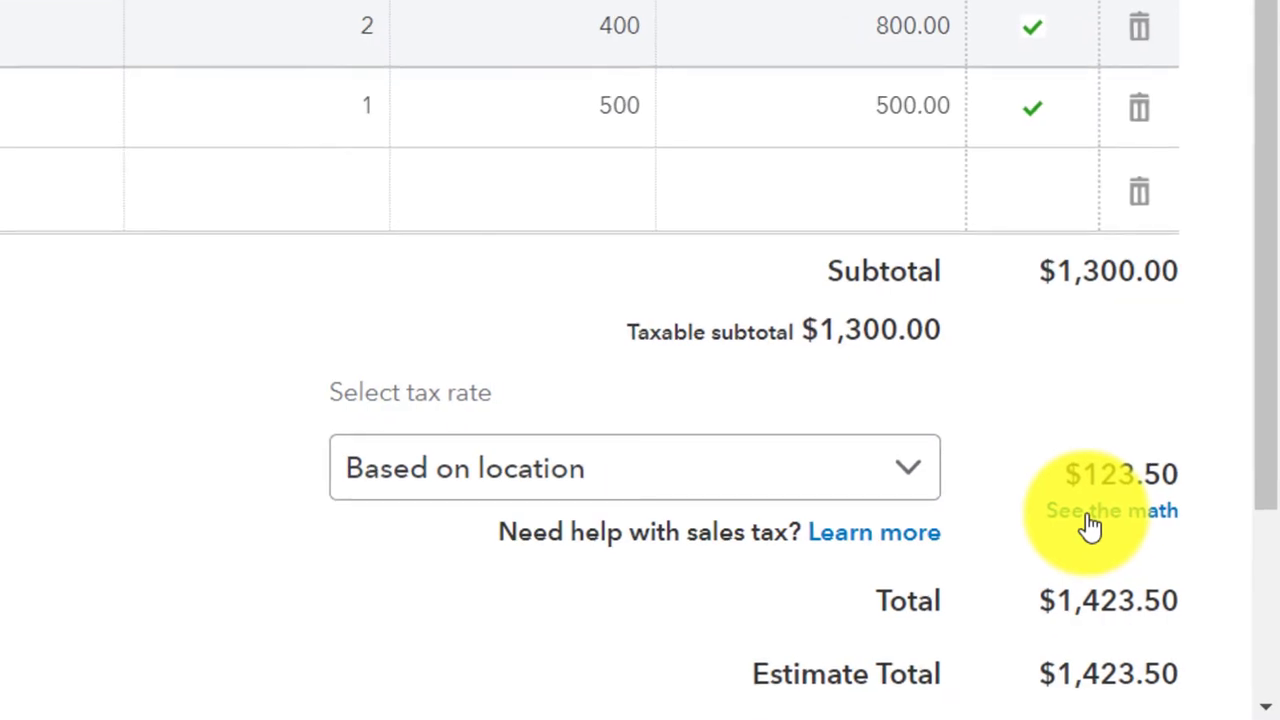
# - Override the estimate's calculated sales tax with a 5% rate, giving Other as the reason, and save the tax change
pyautogui.click(1090, 527)
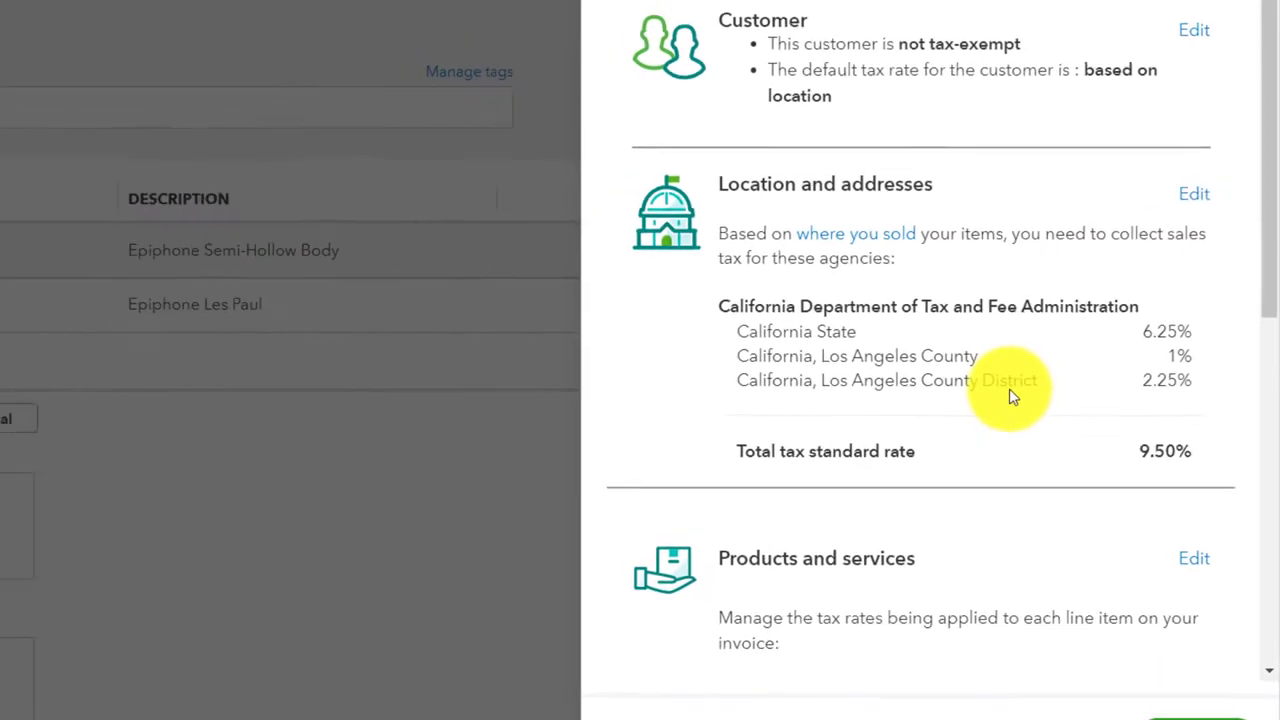
pyautogui.scroll(-5, 1040, 480)
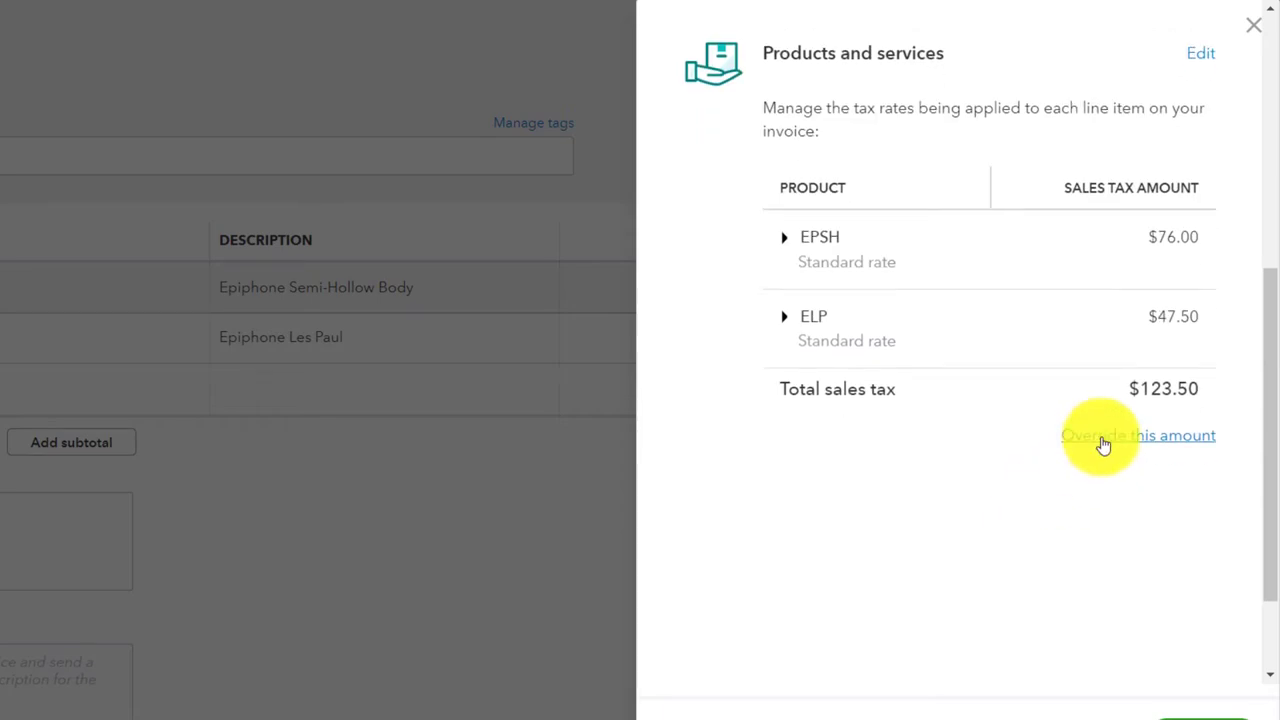
pyautogui.click(1100, 440)
pyautogui.write('5')
pyautogui.press('Tab')
pyautogui.click(1075, 607)
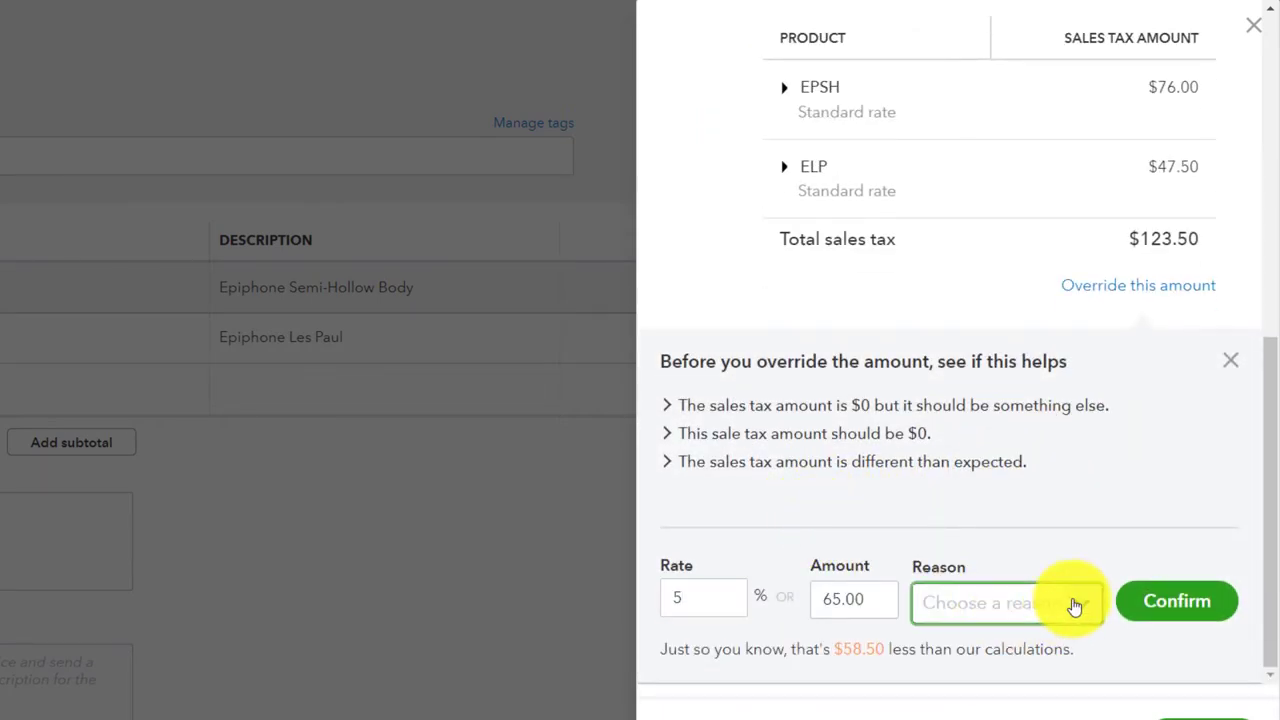
pyautogui.click(975, 320)
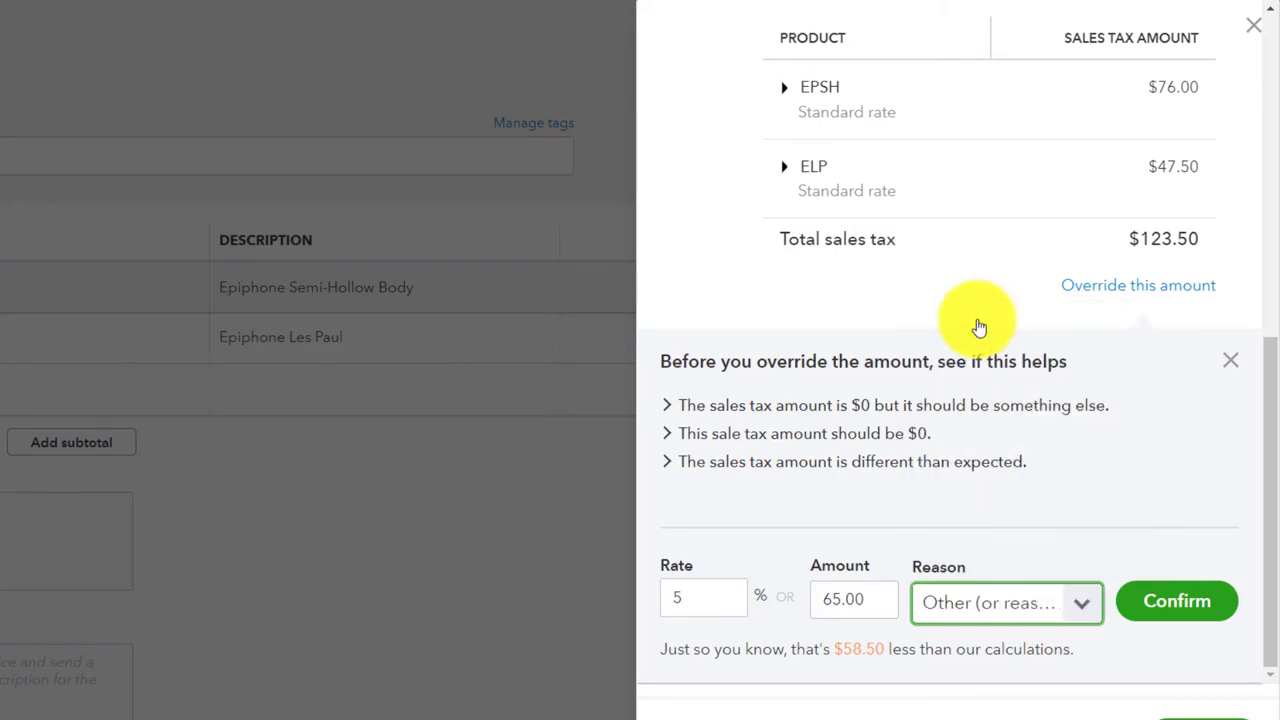
pyautogui.click(1176, 612)
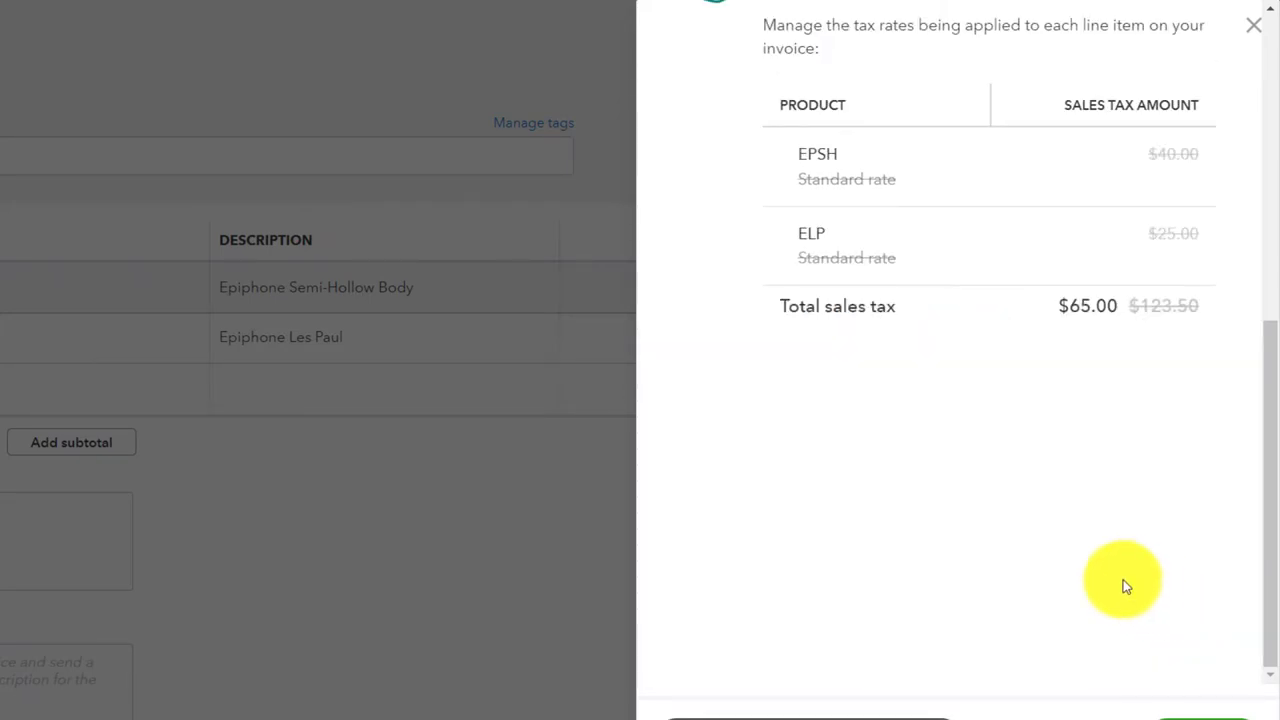
pyautogui.click(1200, 714)
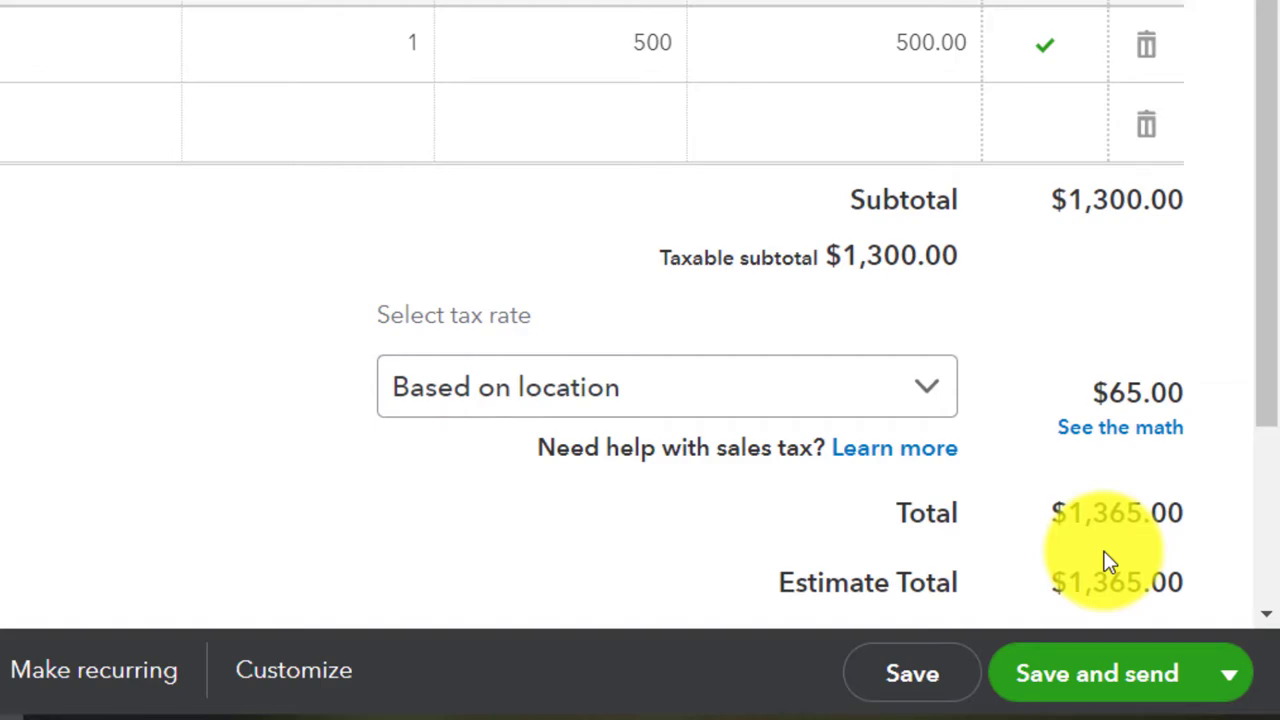
# - Save and close the estimate, and create an invoice from it in the customer's transaction list
pyautogui.click(1224, 675)
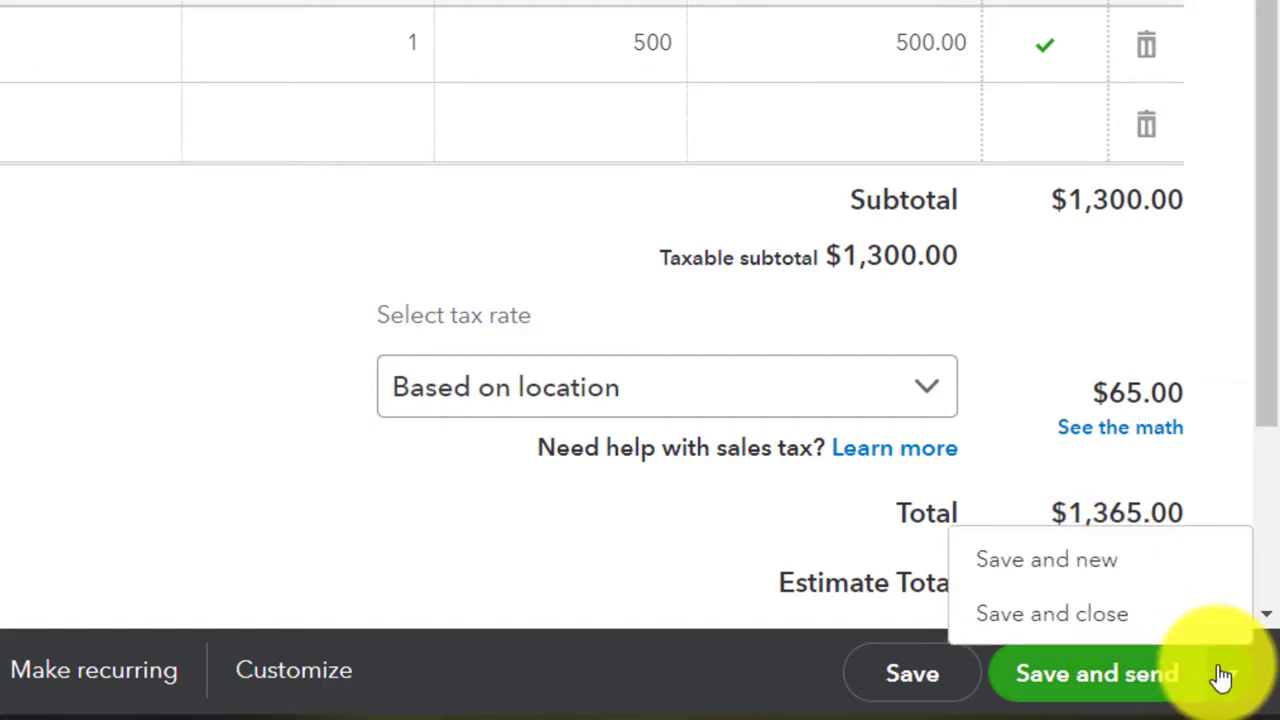
pyautogui.click(1090, 625)
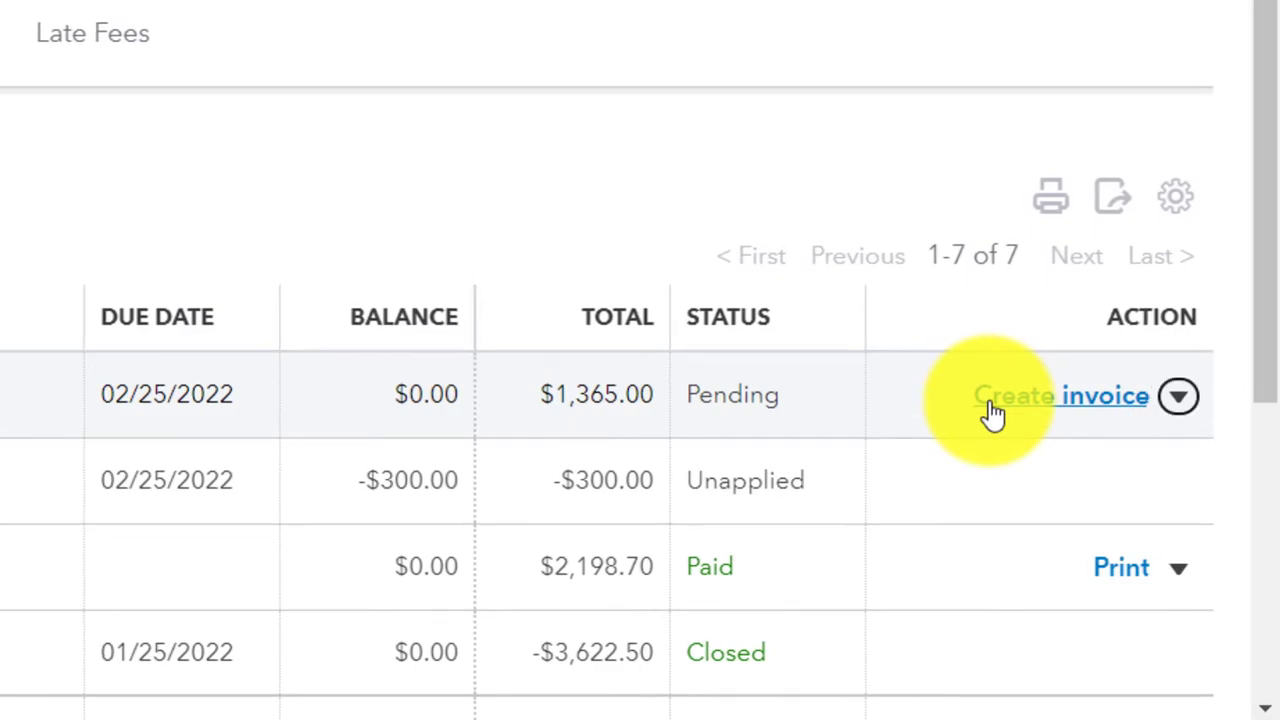
pyautogui.click(993, 410)
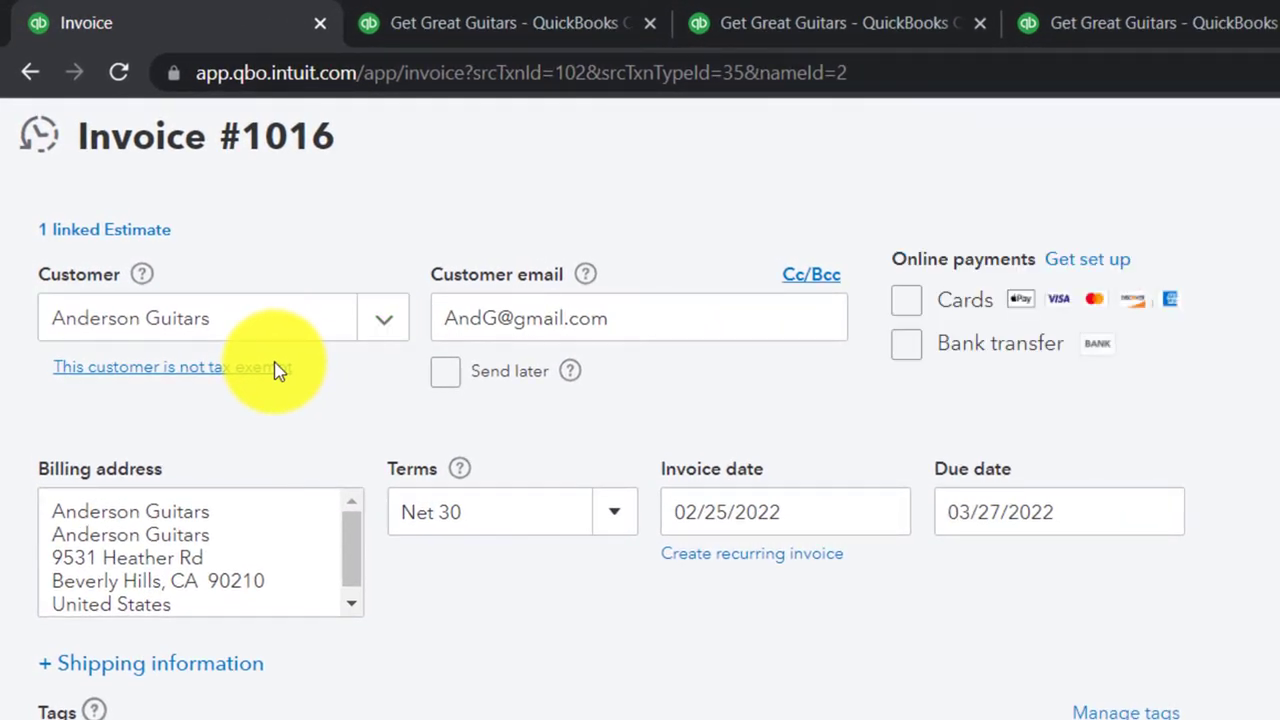
# - Move the invoice date forward one day to 02/26/2022, keeping the Net 30 terms
pyautogui.press('Tab')
pyautogui.press('Tab')
pyautogui.press('Tab')
pyautogui.press('Tab')
pyautogui.press('Tab')
pyautogui.press('Tab')
pyautogui.press('Tab')
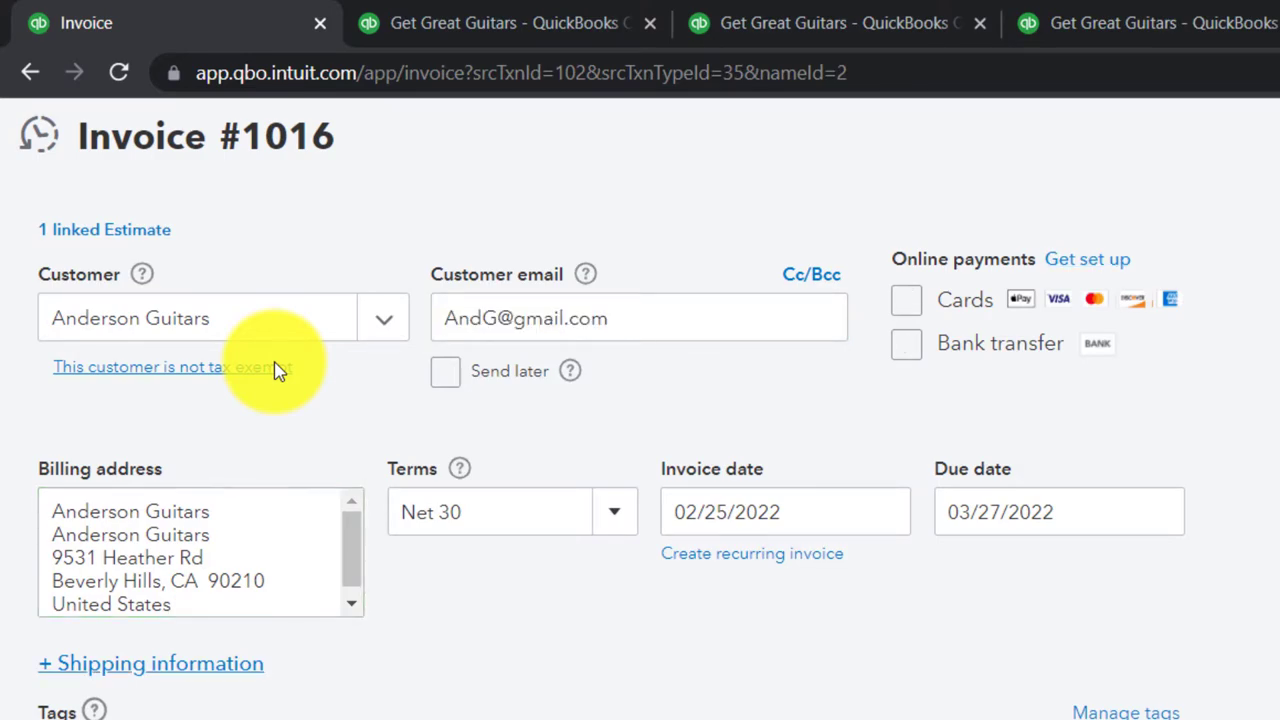
pyautogui.press('Tab')
pyautogui.press('+')
pyautogui.press('Tab')
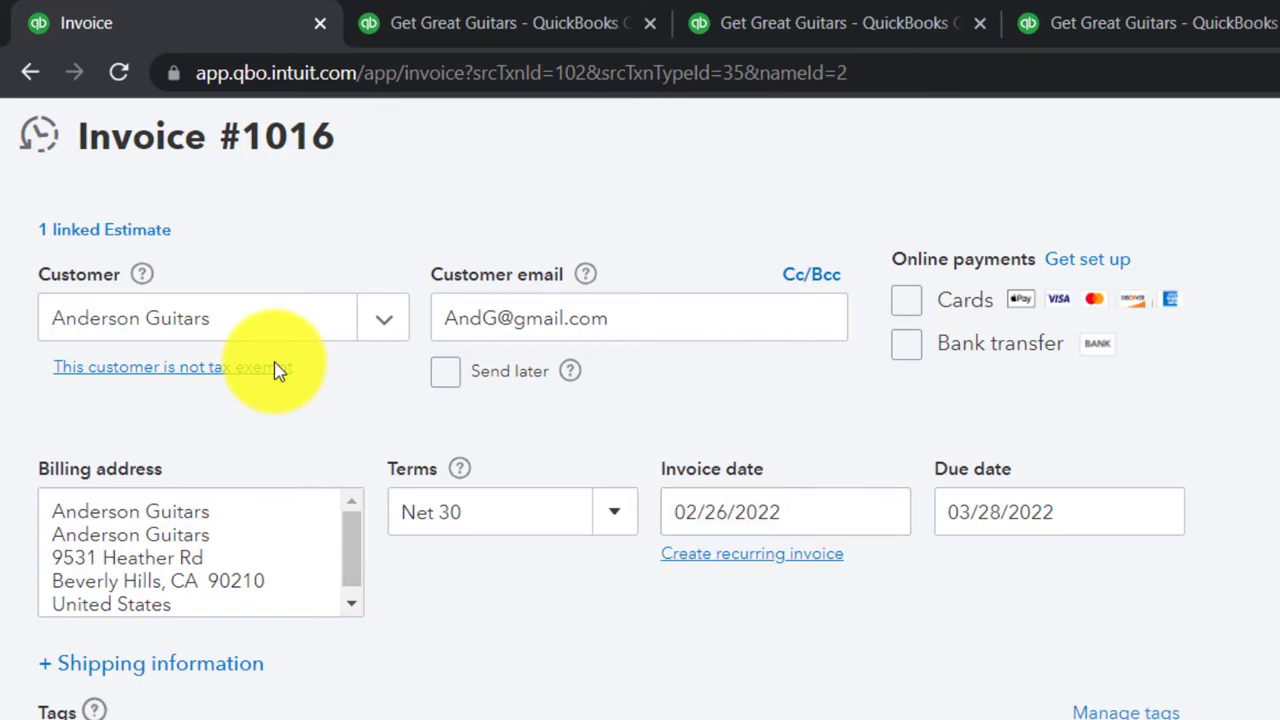
# - Examine the invoice's line items, sales tax and totals, and expand the Add to Invoice pane
pyautogui.scroll(-1, 1250, 405)
pyautogui.scroll(-1, 1141, 361)
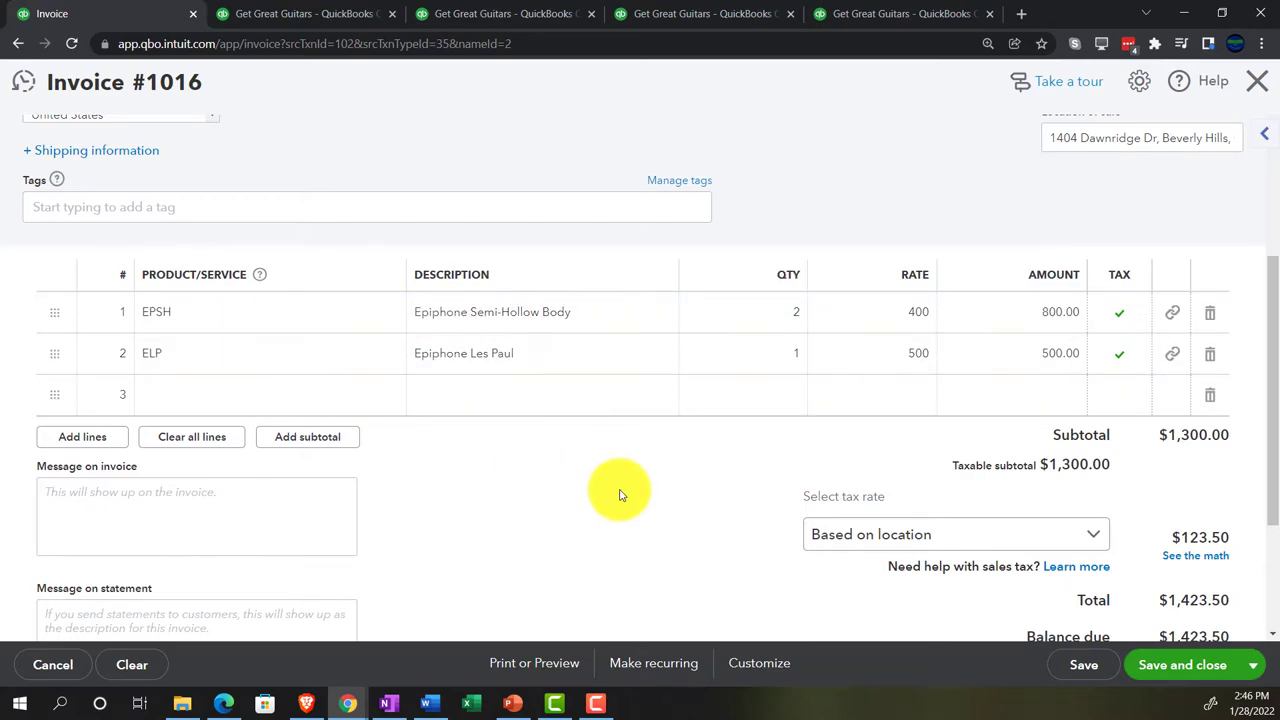
pyautogui.scroll(-1, 601, 478)
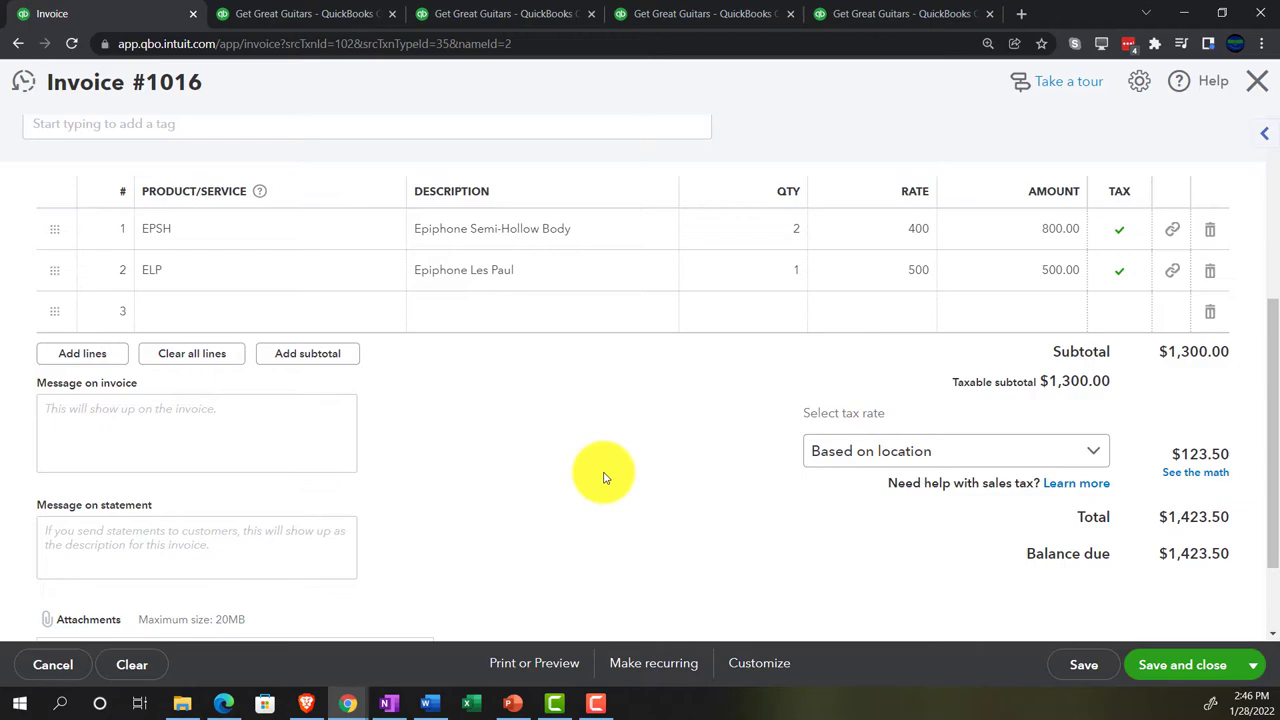
pyautogui.scroll(3, 603, 477)
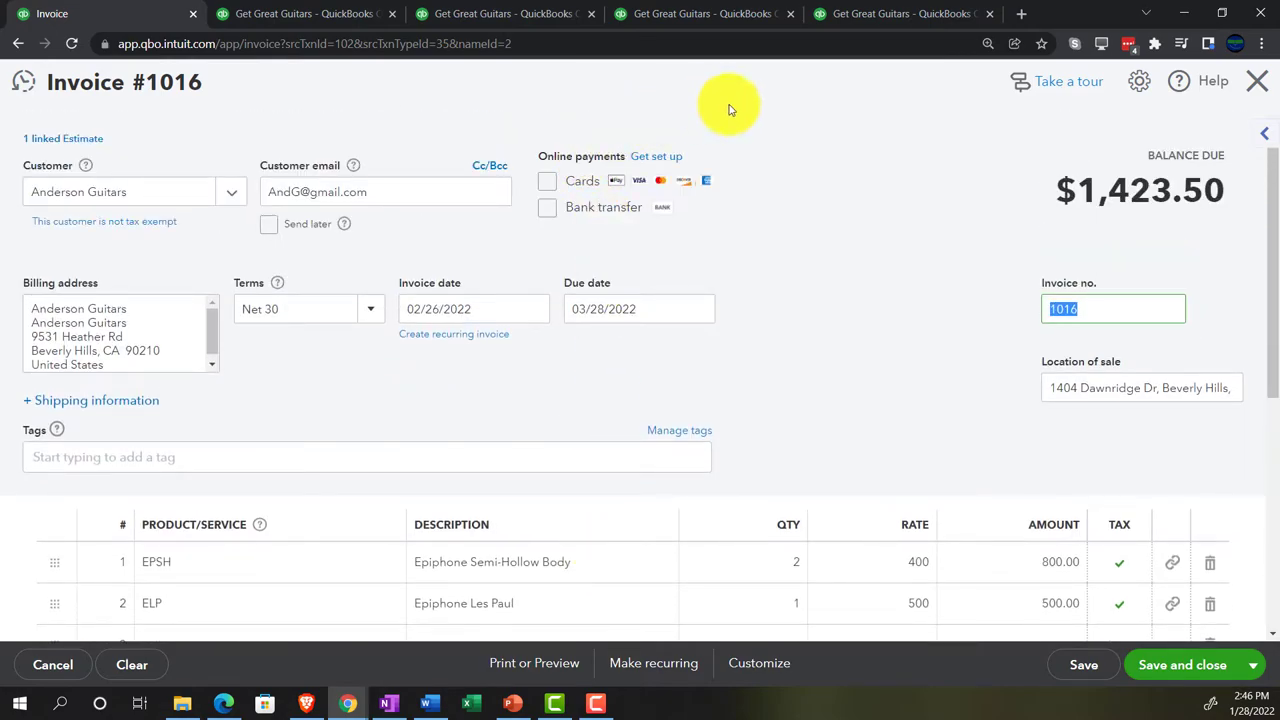
pyautogui.click(1264, 134)
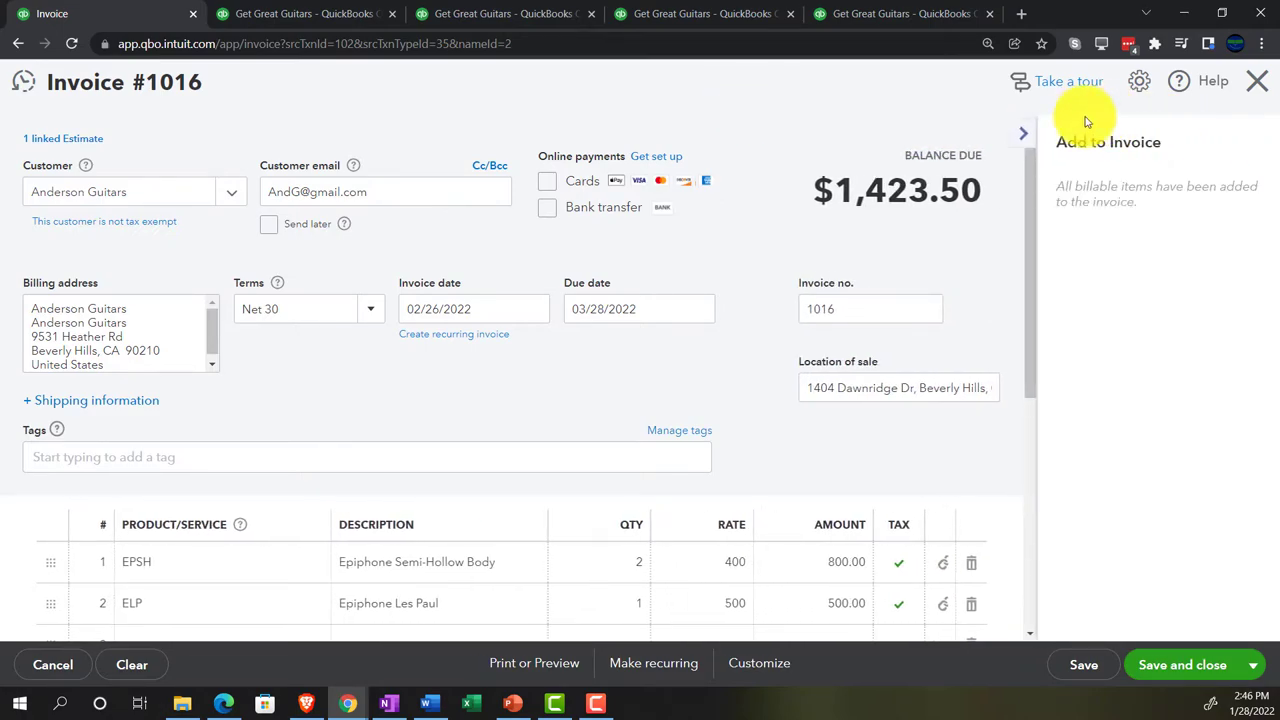
# - Collapse the Add to Invoice pane and open the override option in the invoice's sales tax calculation details
pyautogui.click(1030, 139)
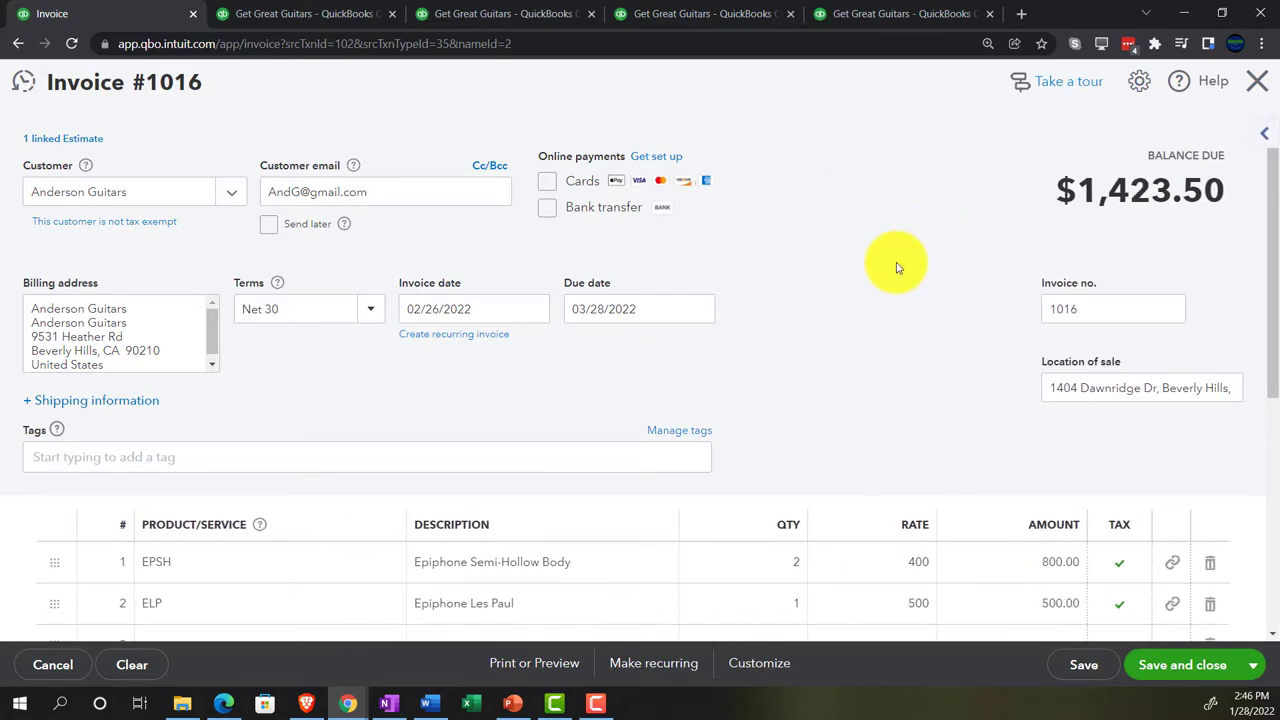
pyautogui.scroll(-5, 885, 280)
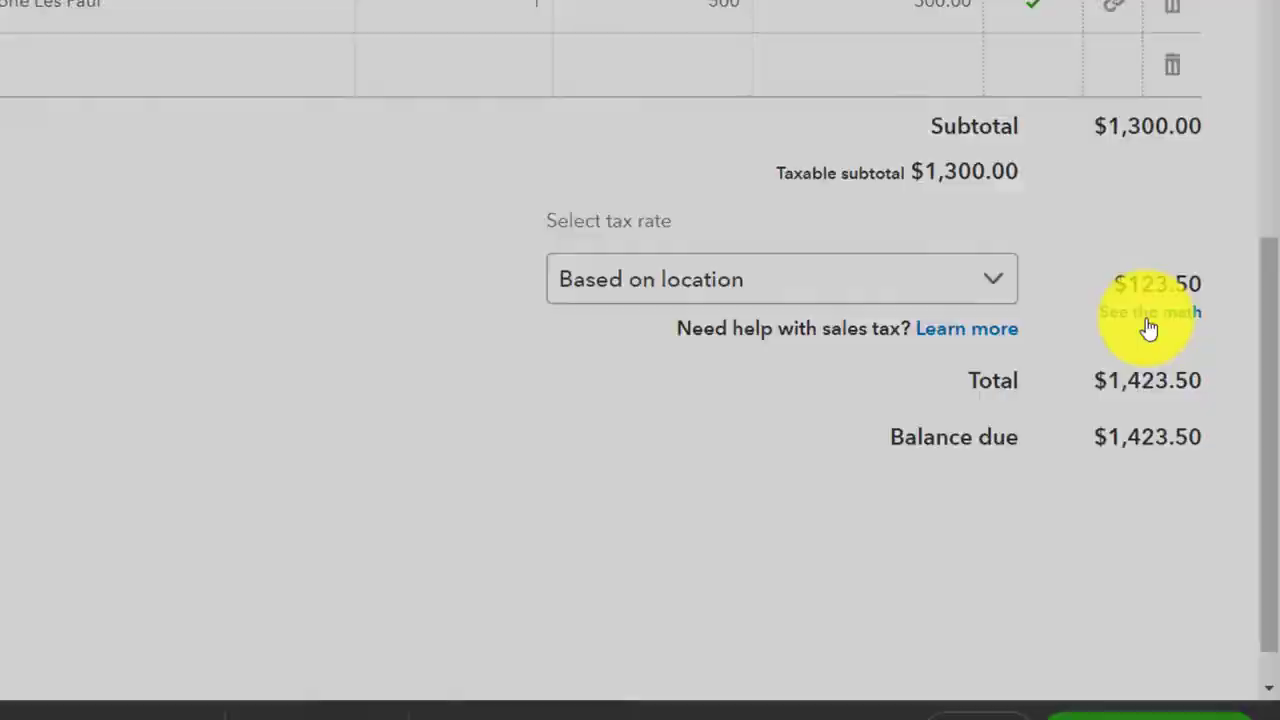
pyautogui.click(1128, 282)
pyautogui.scroll(-4, 1033, 414)
pyautogui.scroll(-2, 1033, 414)
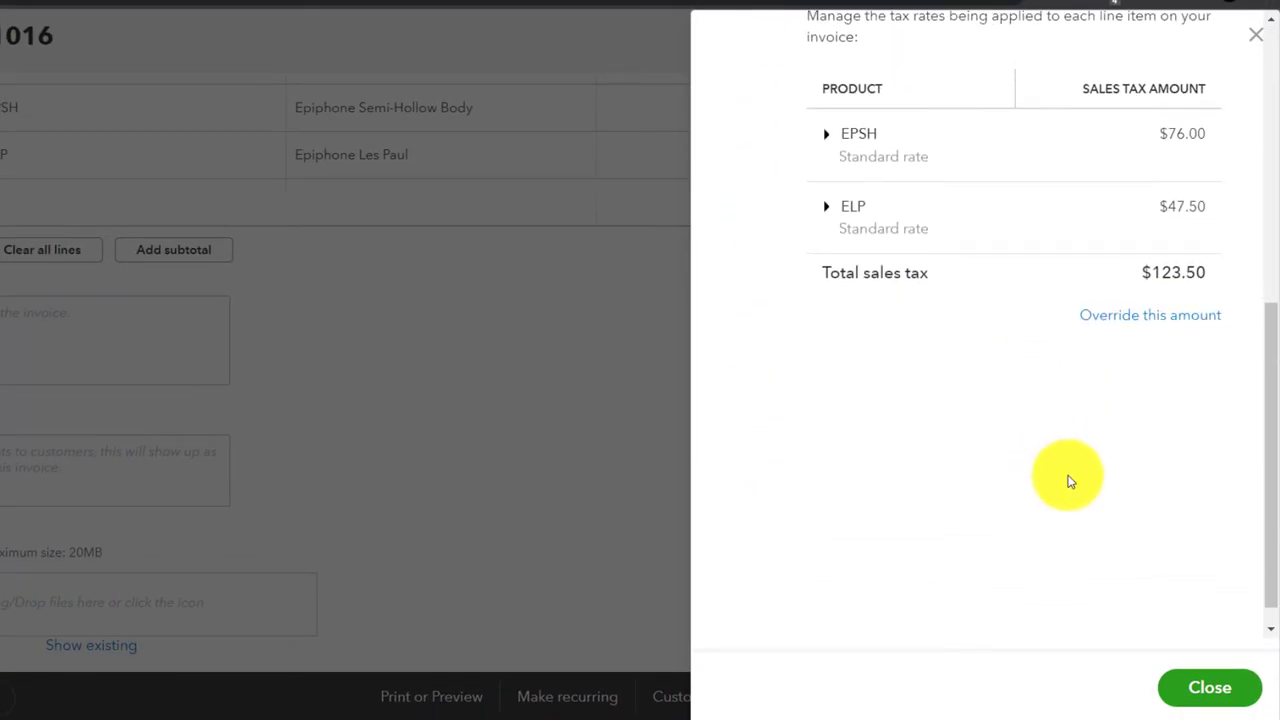
pyautogui.scroll(-1, 1067, 460)
pyautogui.click(1111, 290)
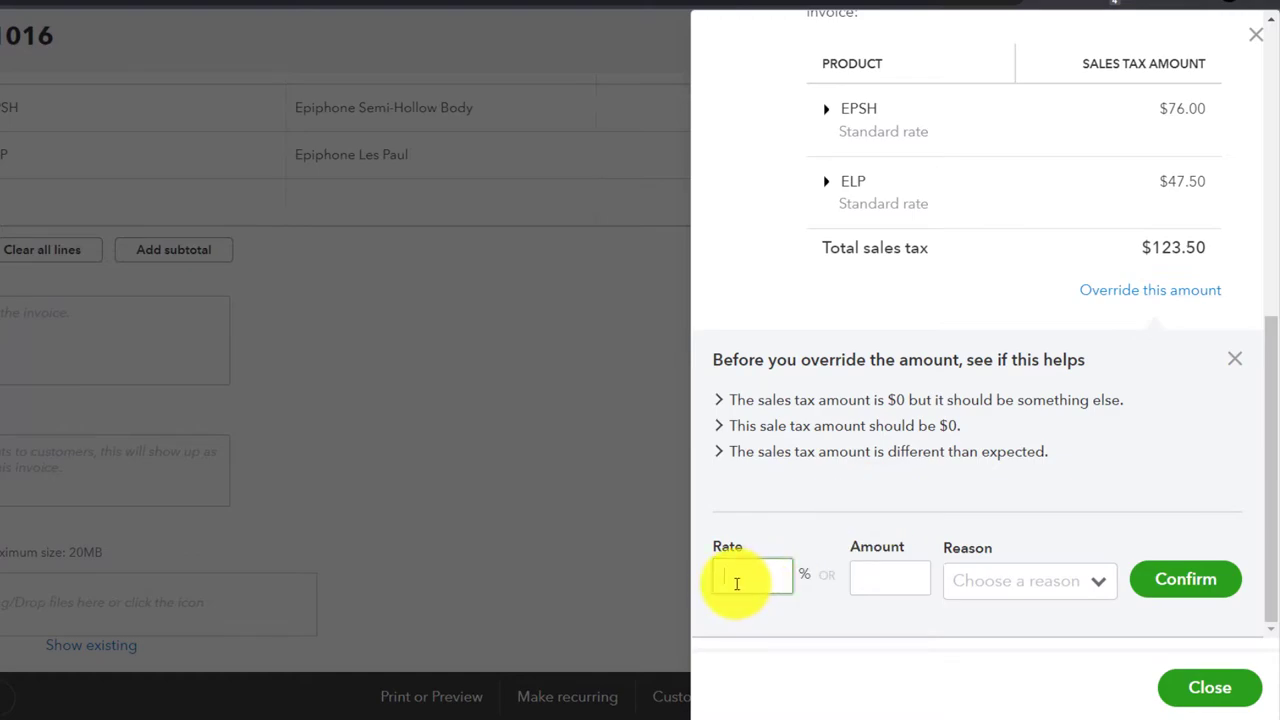
# - Override the invoice's sales tax with a 5% rate, giving Other as the reason, and save and close the invoice
pyautogui.click(736, 583)
pyautogui.write('5')
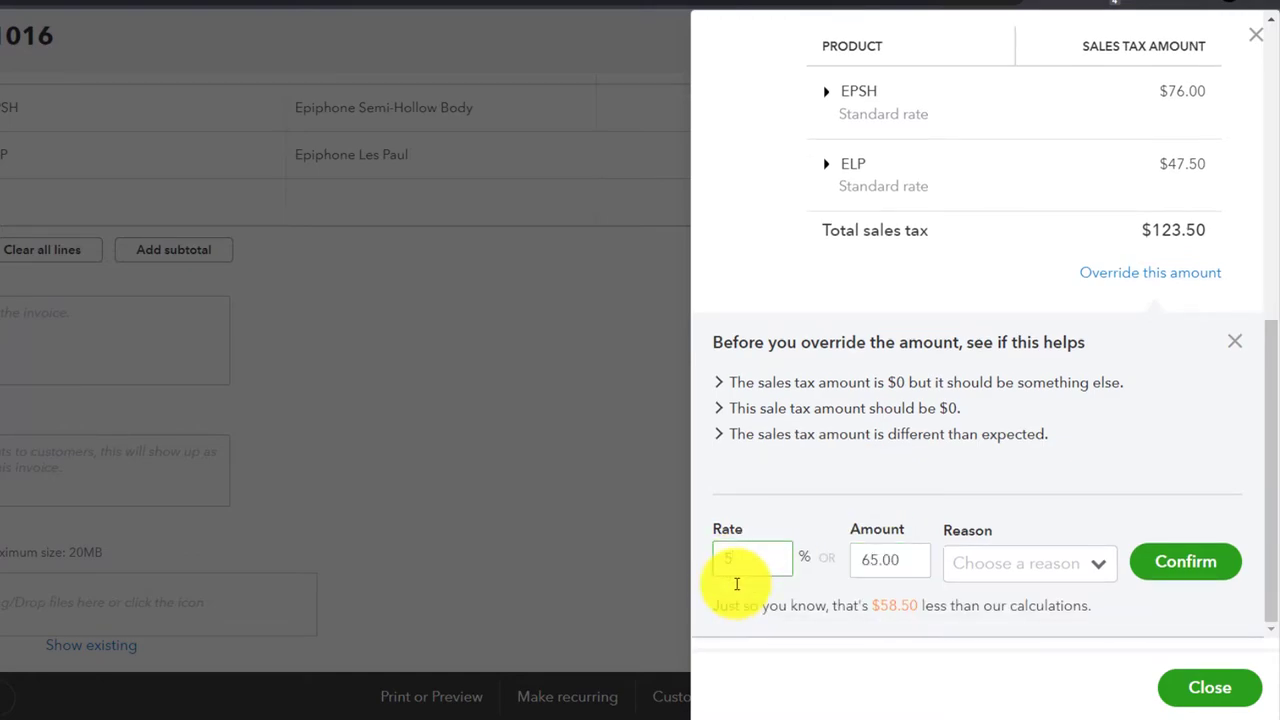
pyautogui.press('Tab')
pyautogui.click(1094, 563)
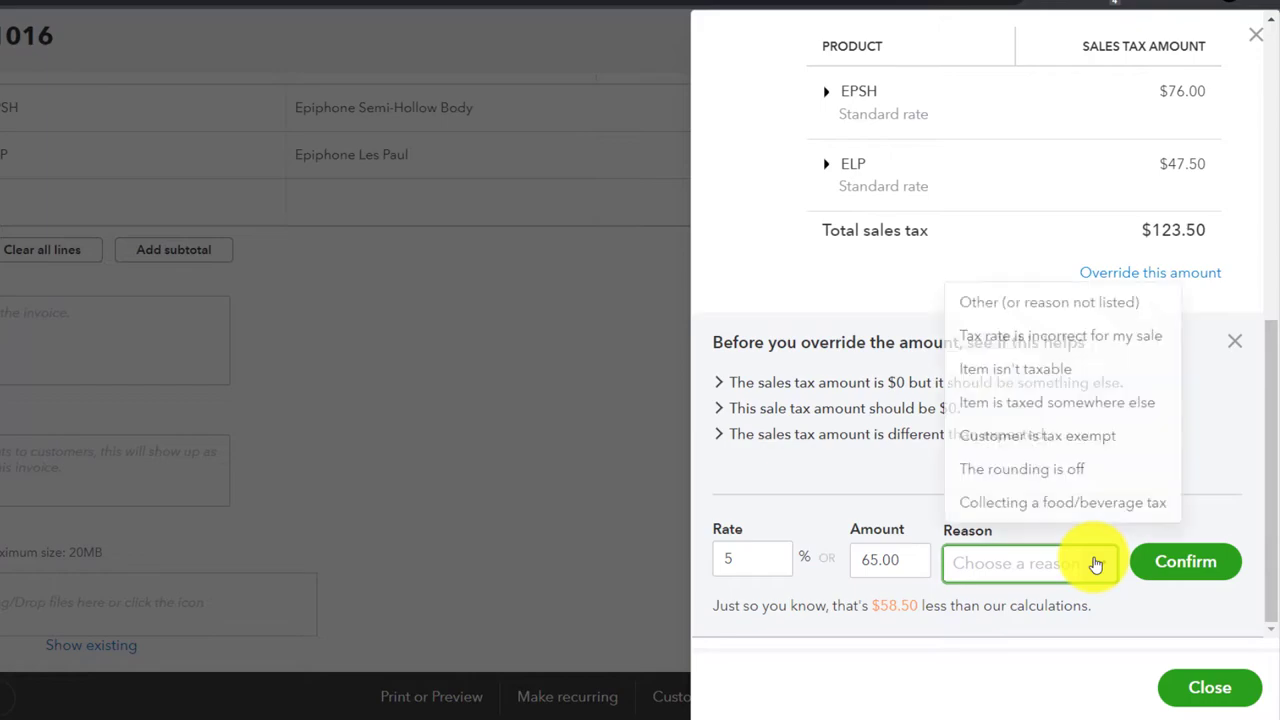
pyautogui.click(1006, 303)
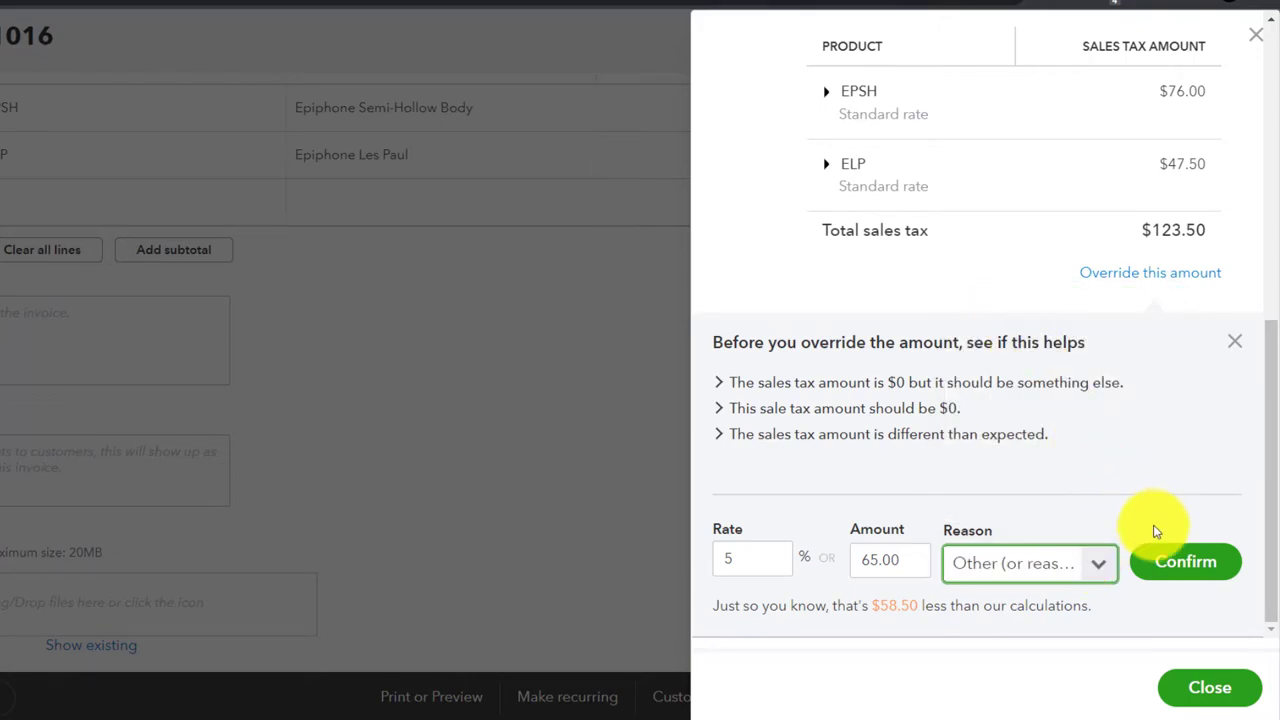
pyautogui.click(1186, 560)
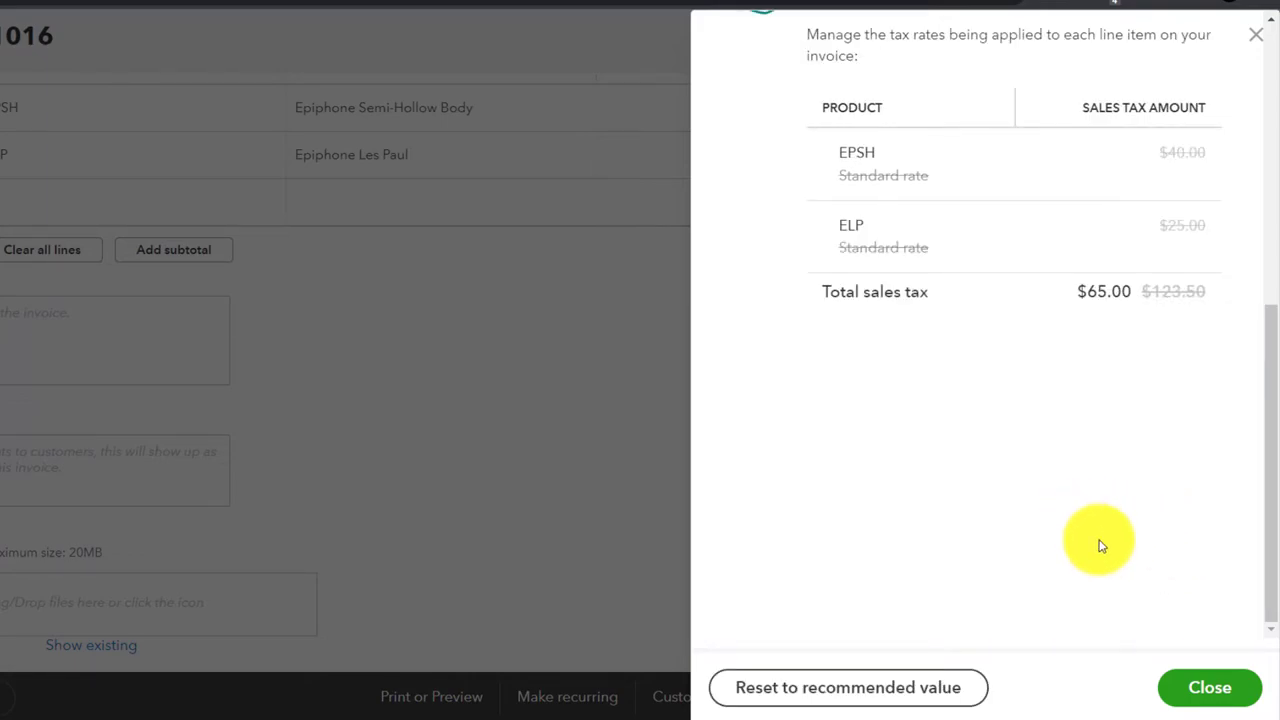
pyautogui.click(1206, 687)
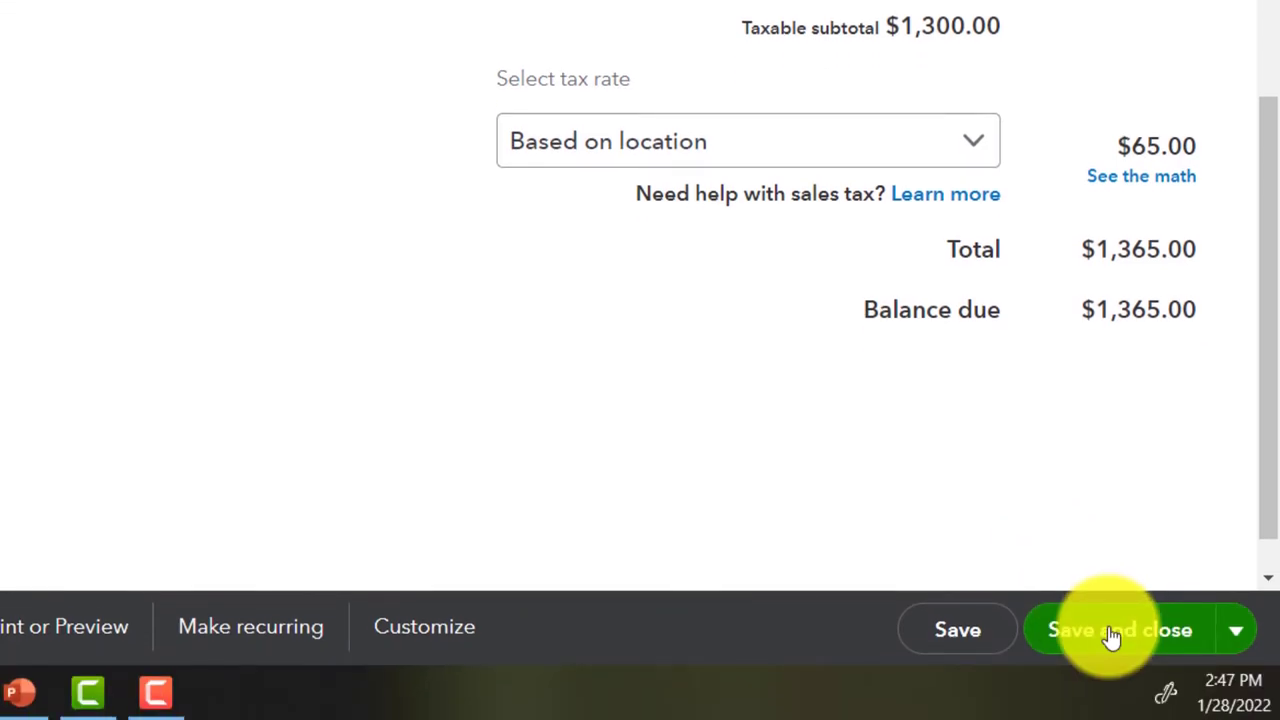
pyautogui.click(1110, 632)
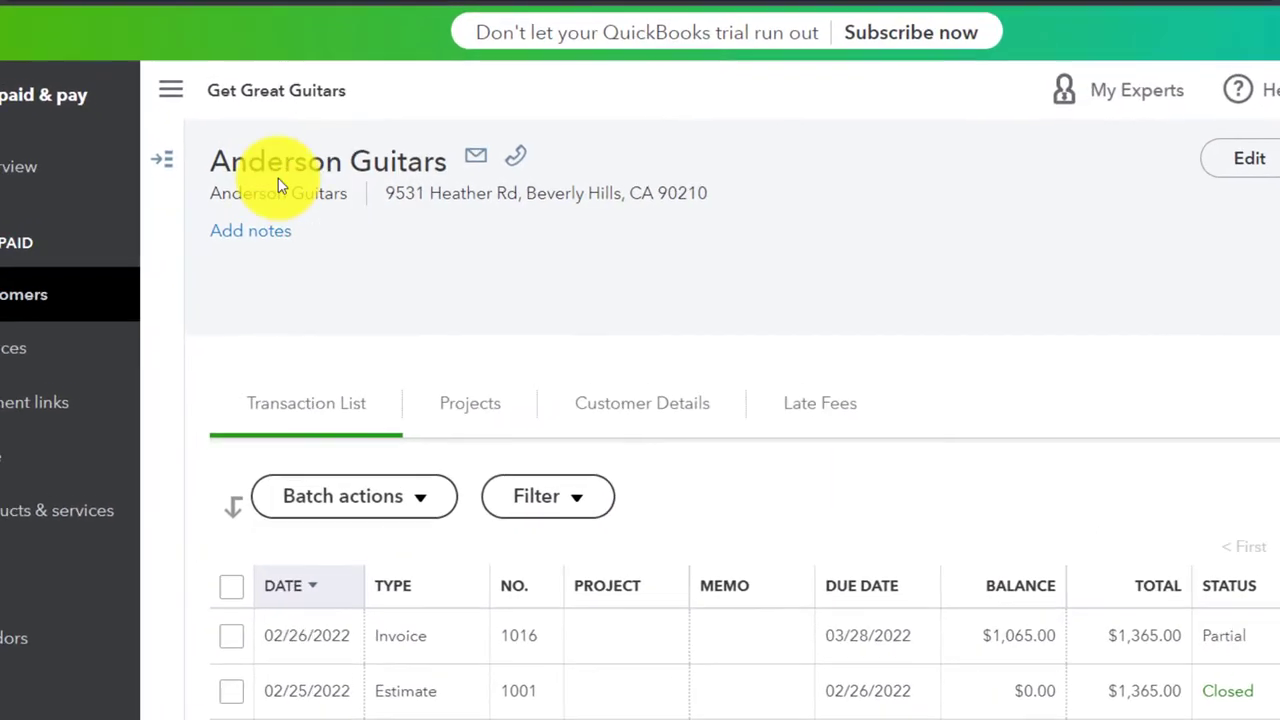
# - Review invoice 1016 and the 02/25/2022 payment from the Anderson Guitars transaction list, closing each form after viewing it
pyautogui.click(140, 76)
pyautogui.scroll(-1, 374, 371)
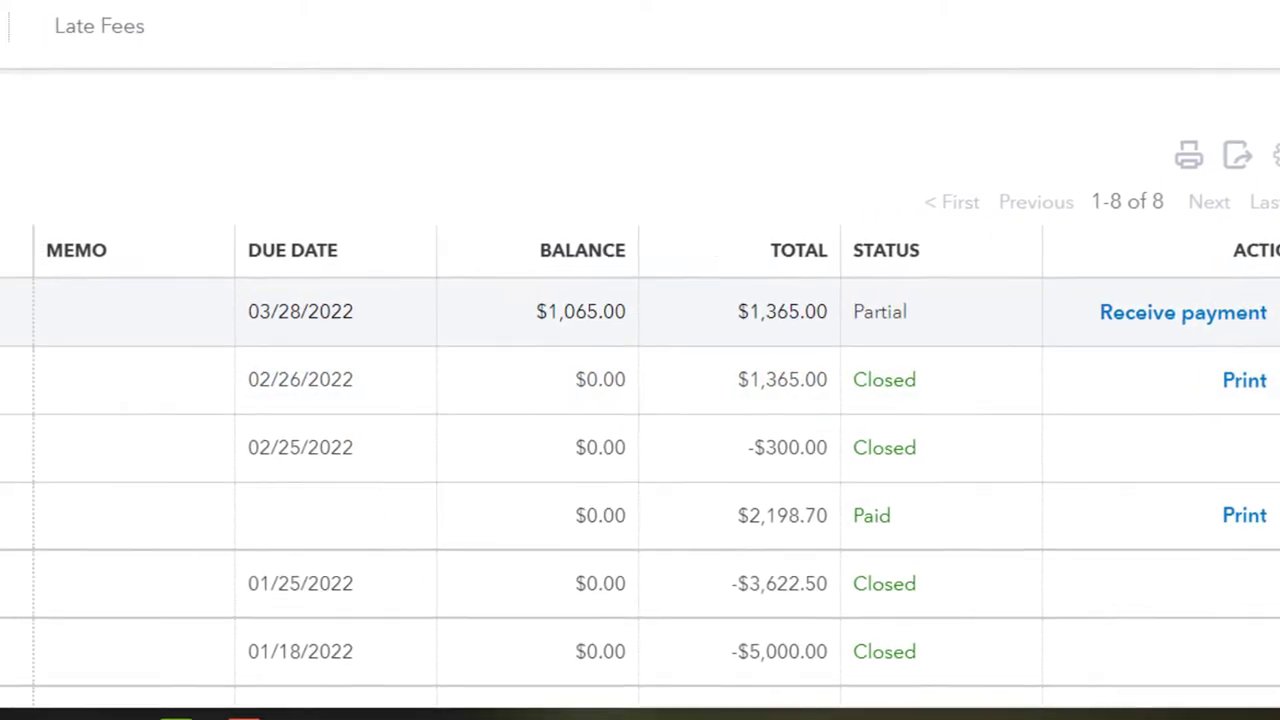
pyautogui.click(385, 329)
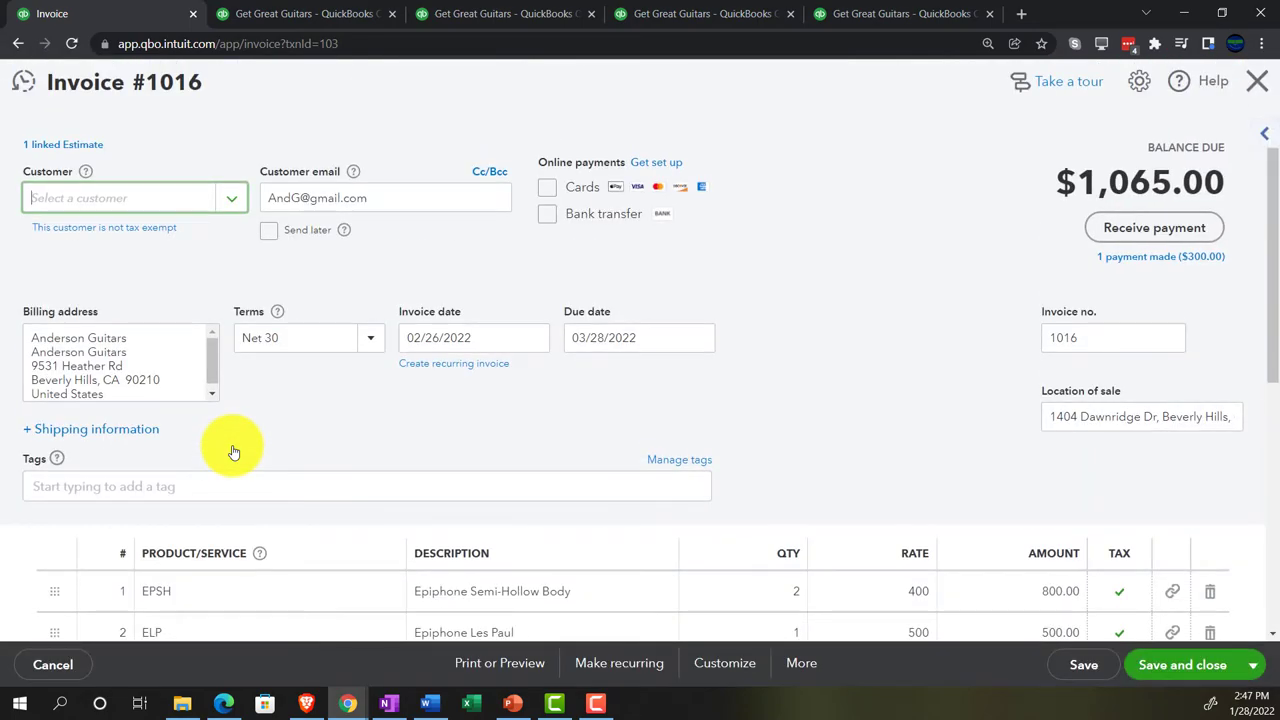
pyautogui.scroll(-3, 726, 437)
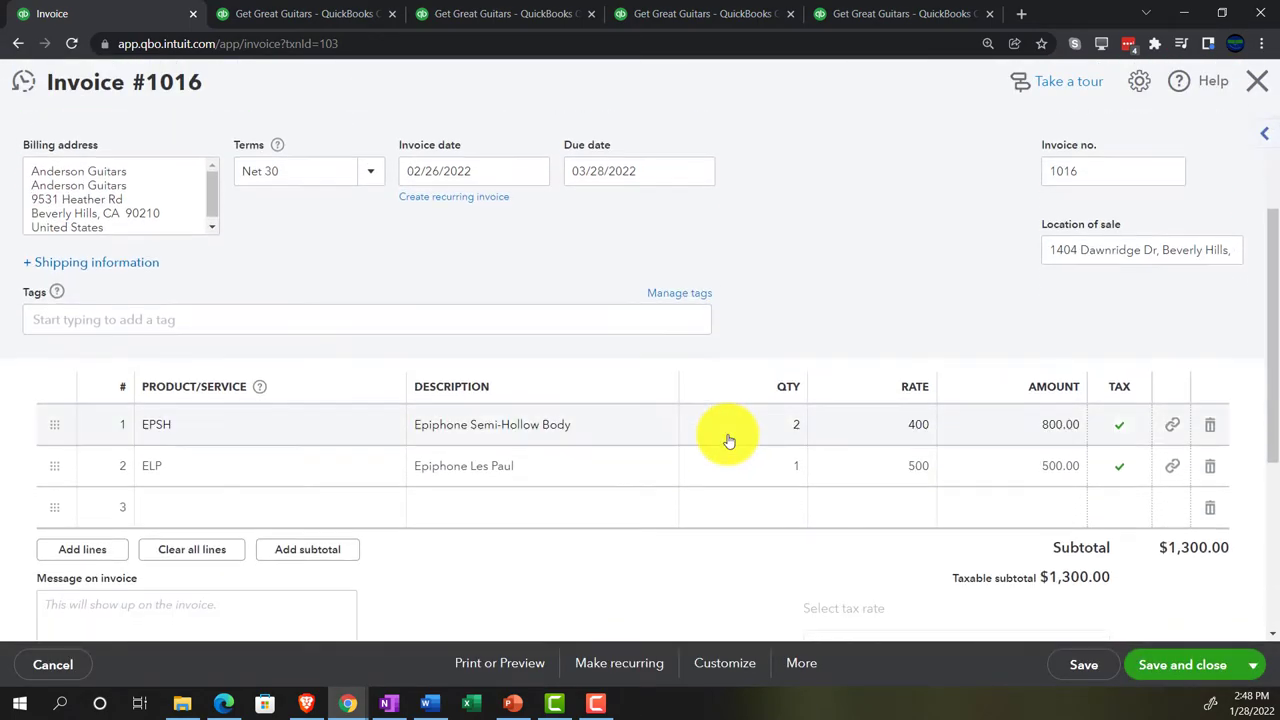
pyautogui.scroll(-2, 729, 440)
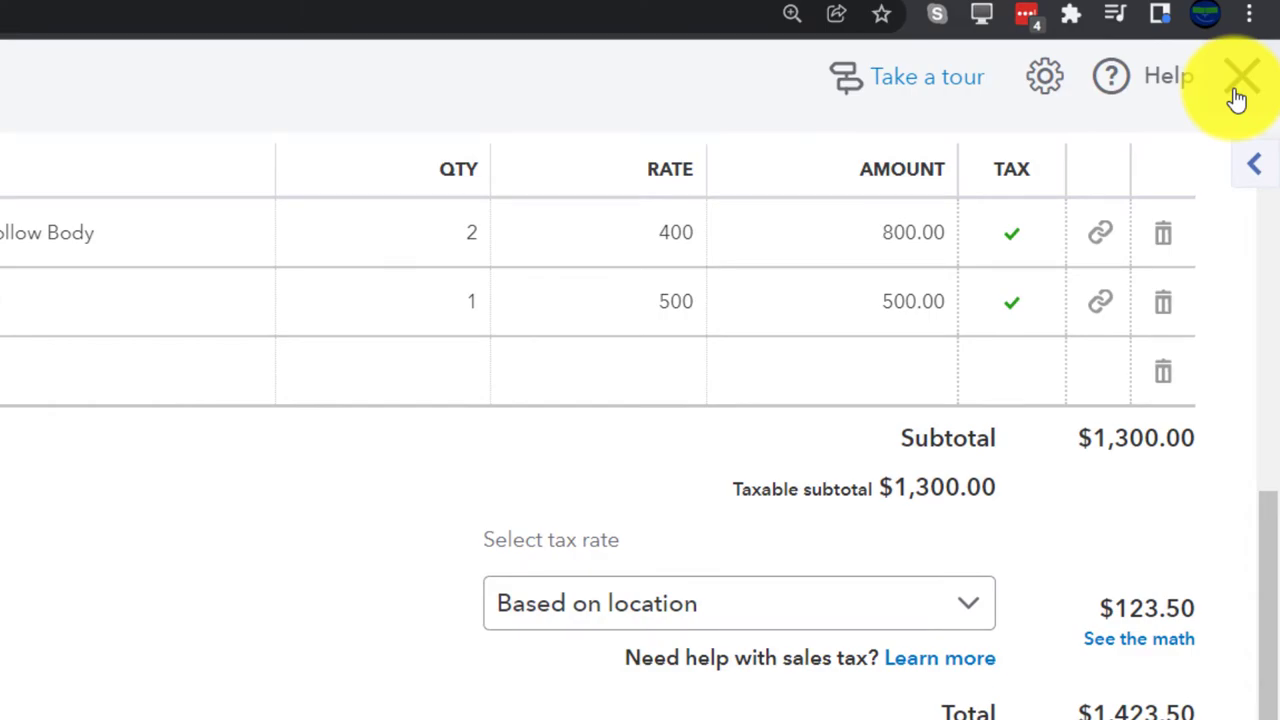
pyautogui.click(1236, 92)
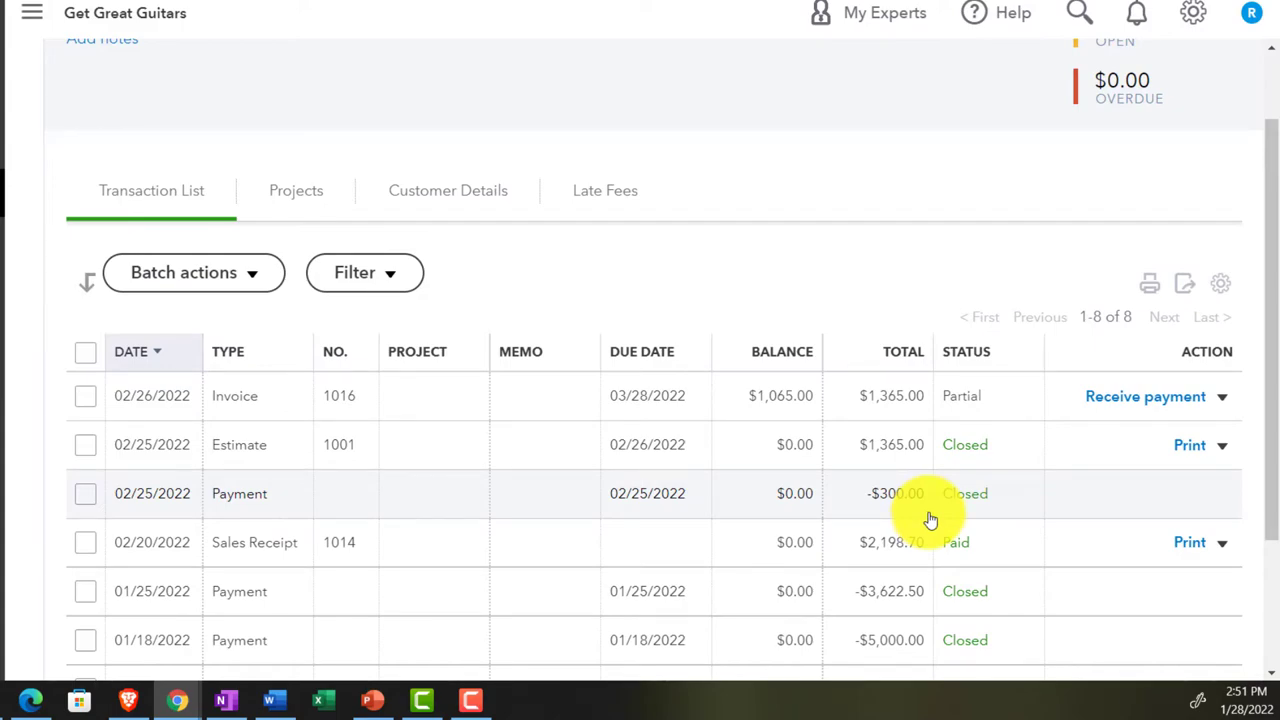
pyautogui.click(298, 509)
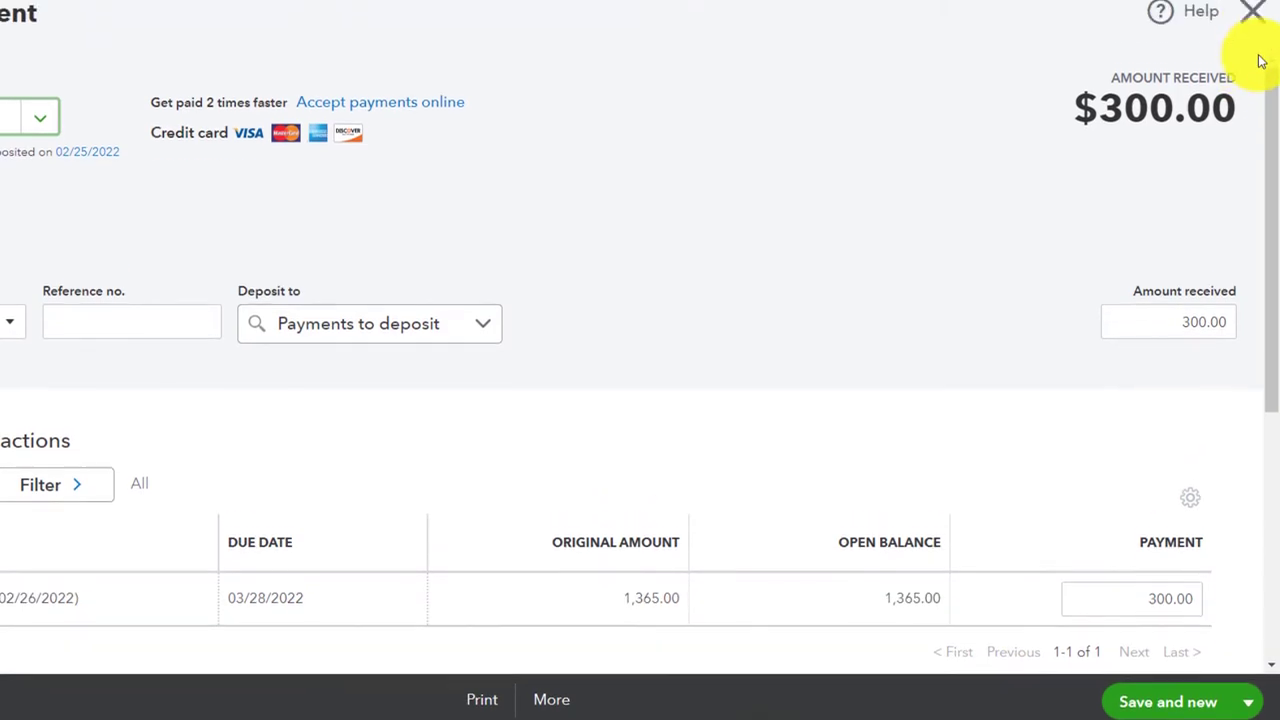
pyautogui.click(1255, 68)
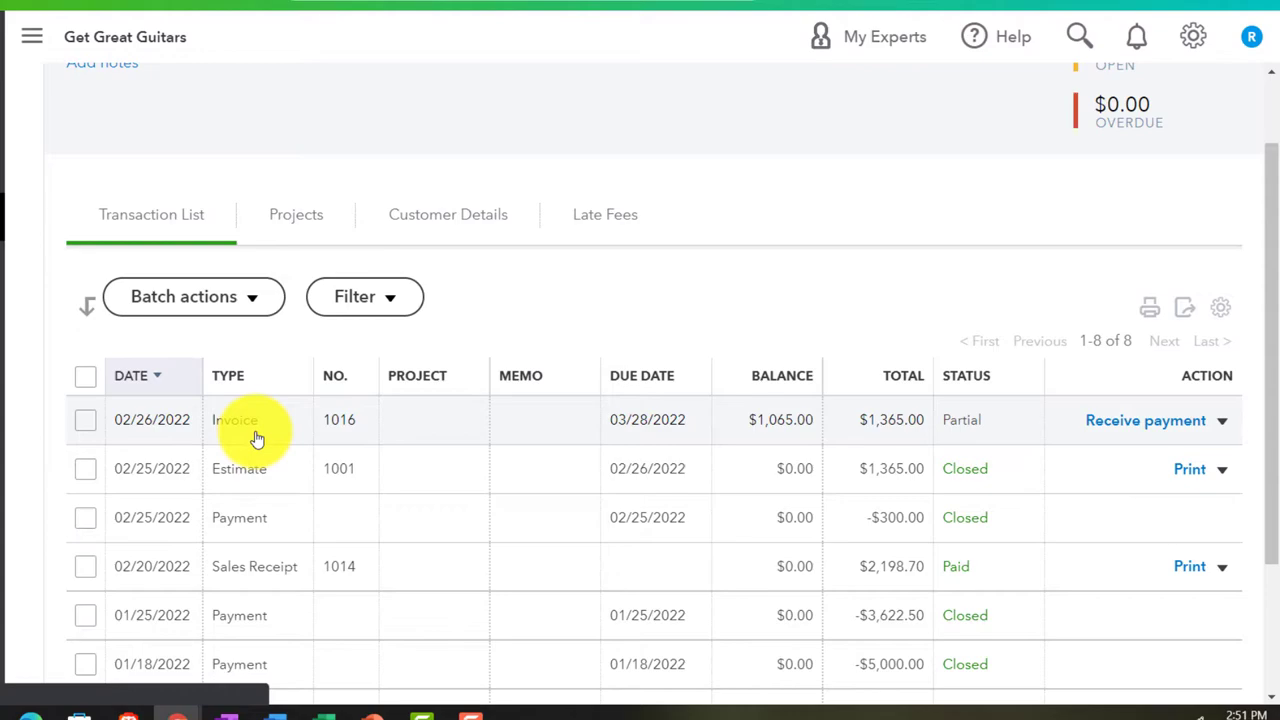
# - Reopen invoice 1016 and examine its item quantities, sales tax and totals
pyautogui.click(287, 438)
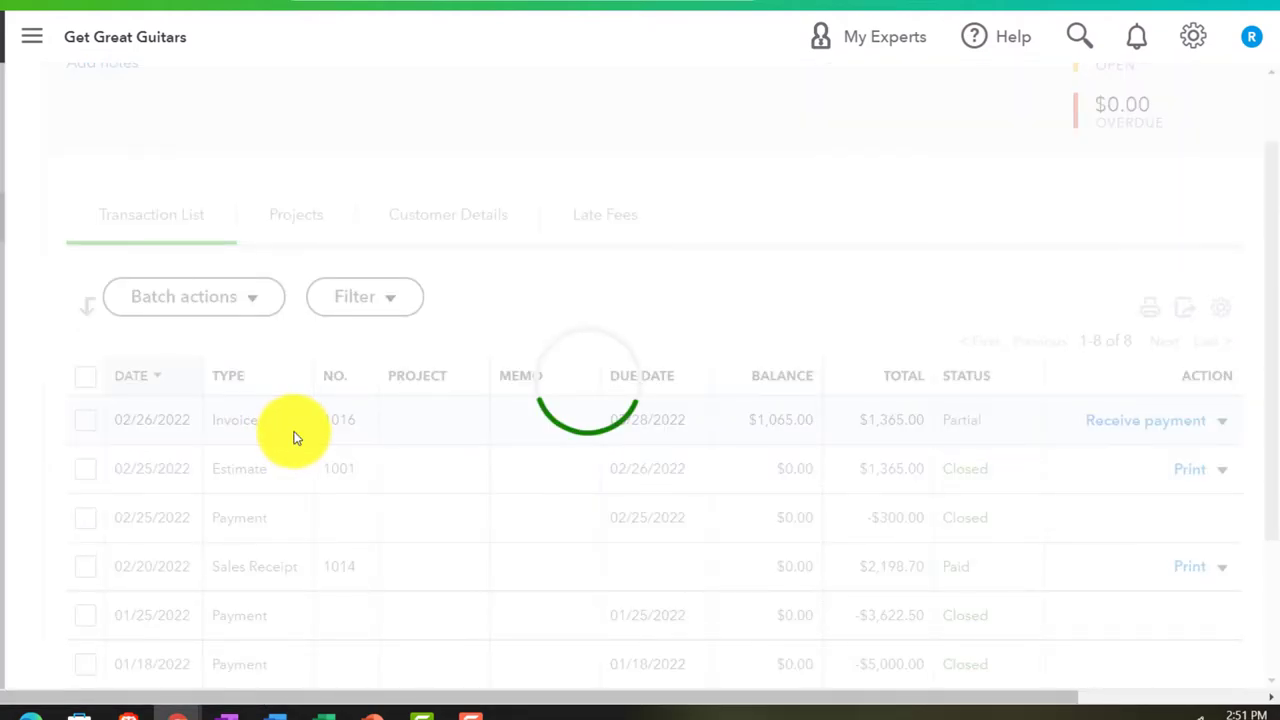
pyautogui.scroll(-3, 430, 440)
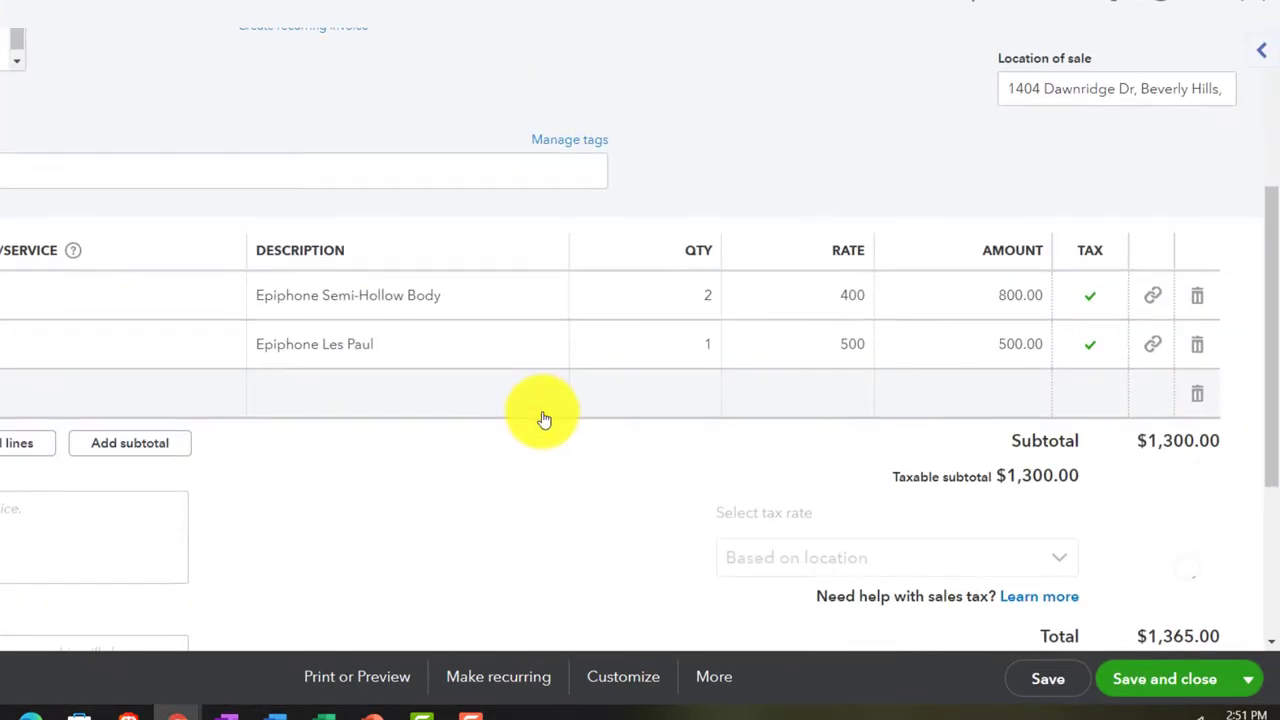
pyautogui.scroll(-2, 660, 503)
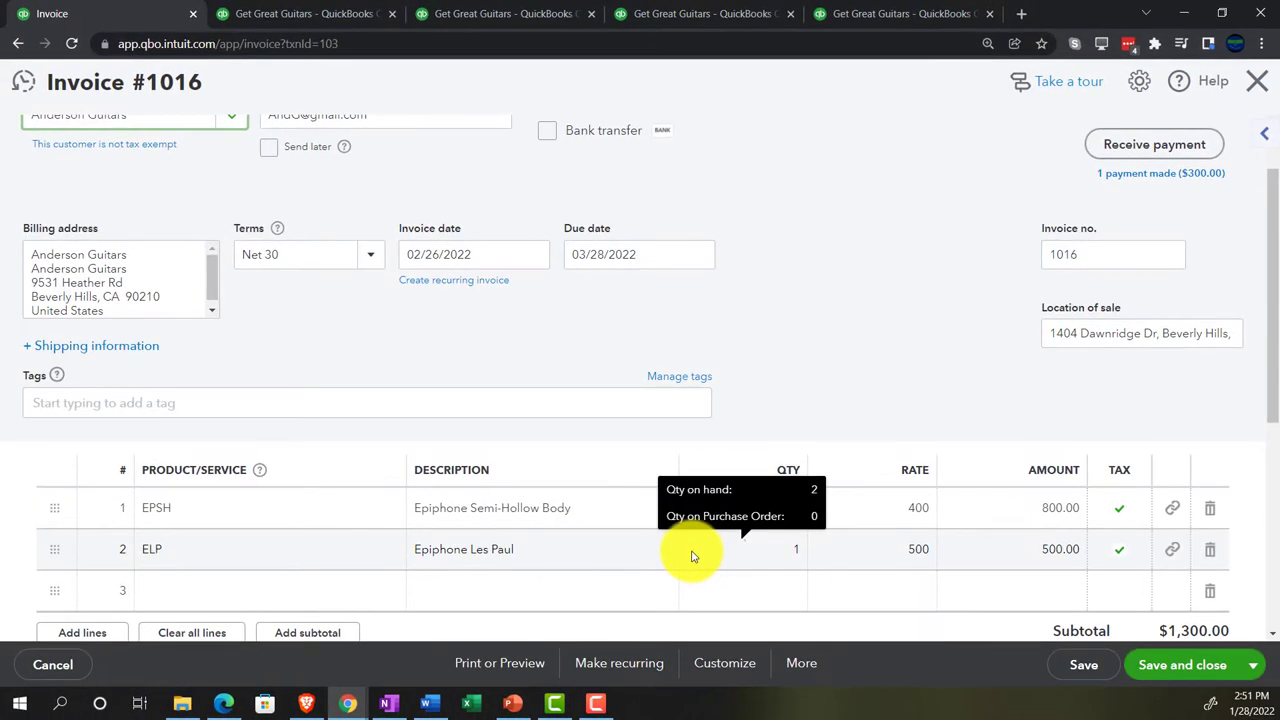
pyautogui.scroll(-3, 225, 415)
pyautogui.scroll(-1, 693, 557)
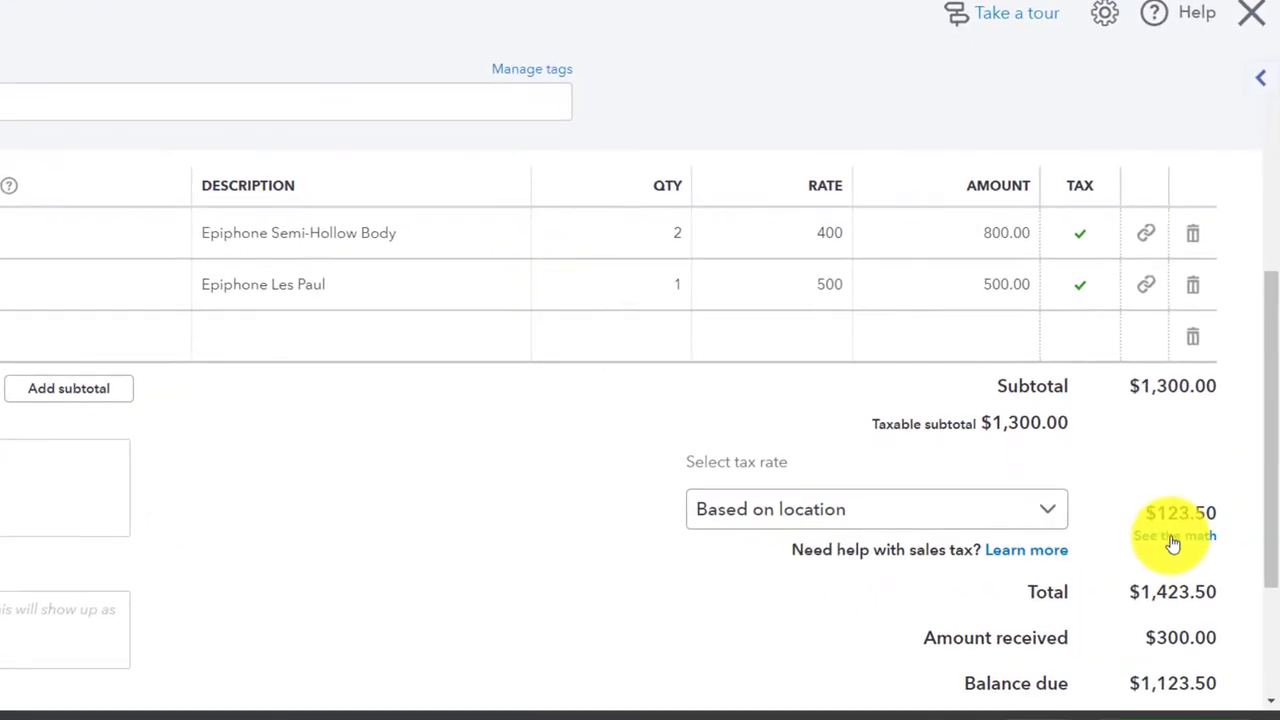
# - Override the reopened invoice's sales tax with a 5% rate for the reason Other, and close the invoice without saving
pyautogui.click(1170, 540)
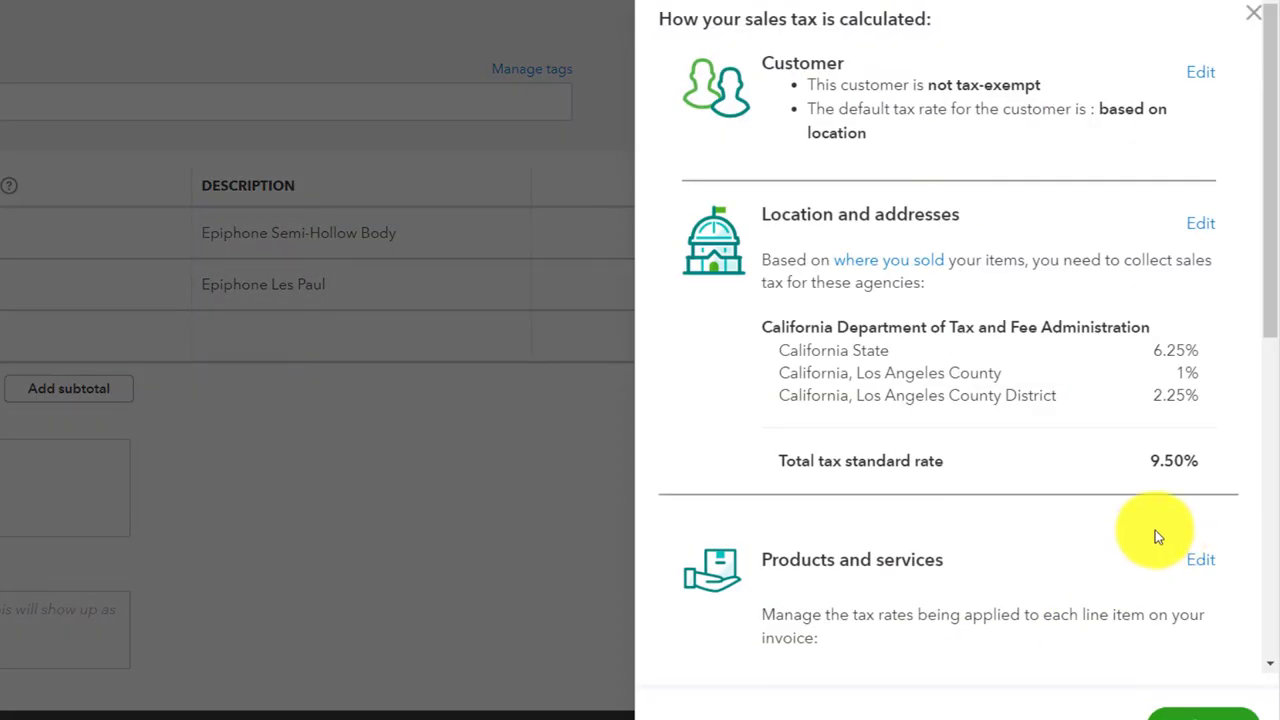
pyautogui.scroll(-3, 1119, 537)
pyautogui.scroll(-2, 1131, 553)
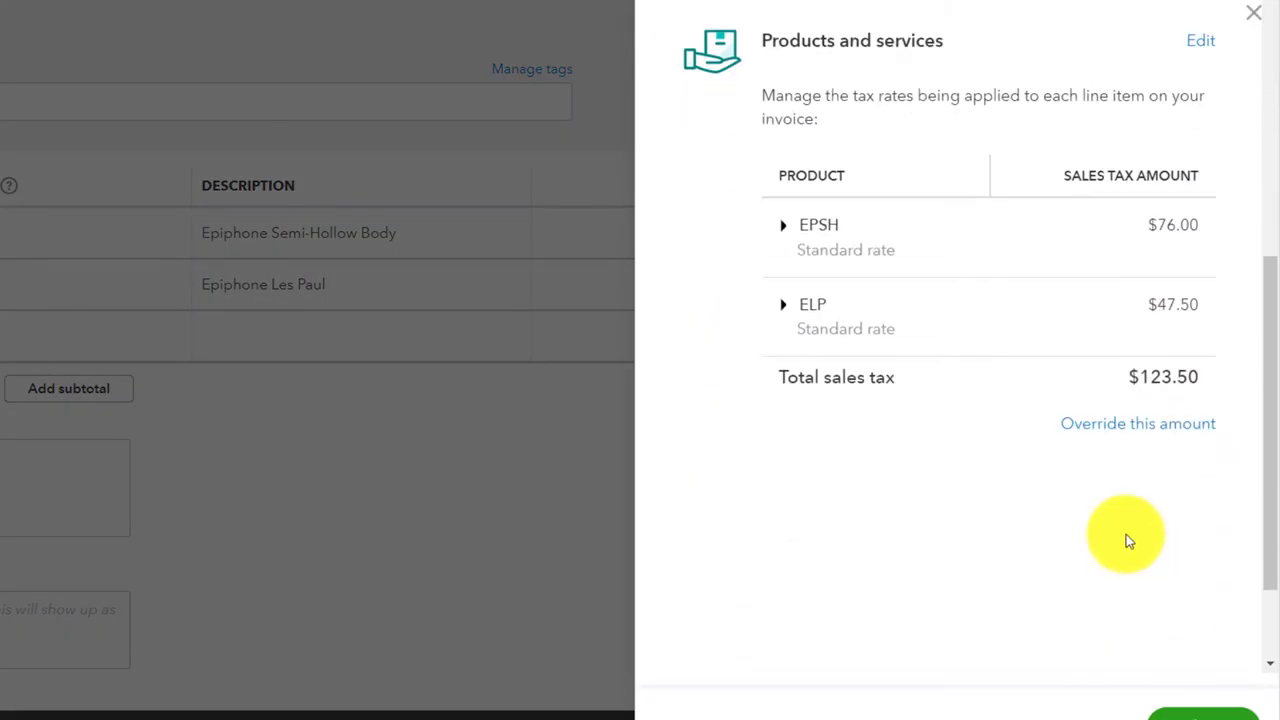
pyautogui.click(1124, 428)
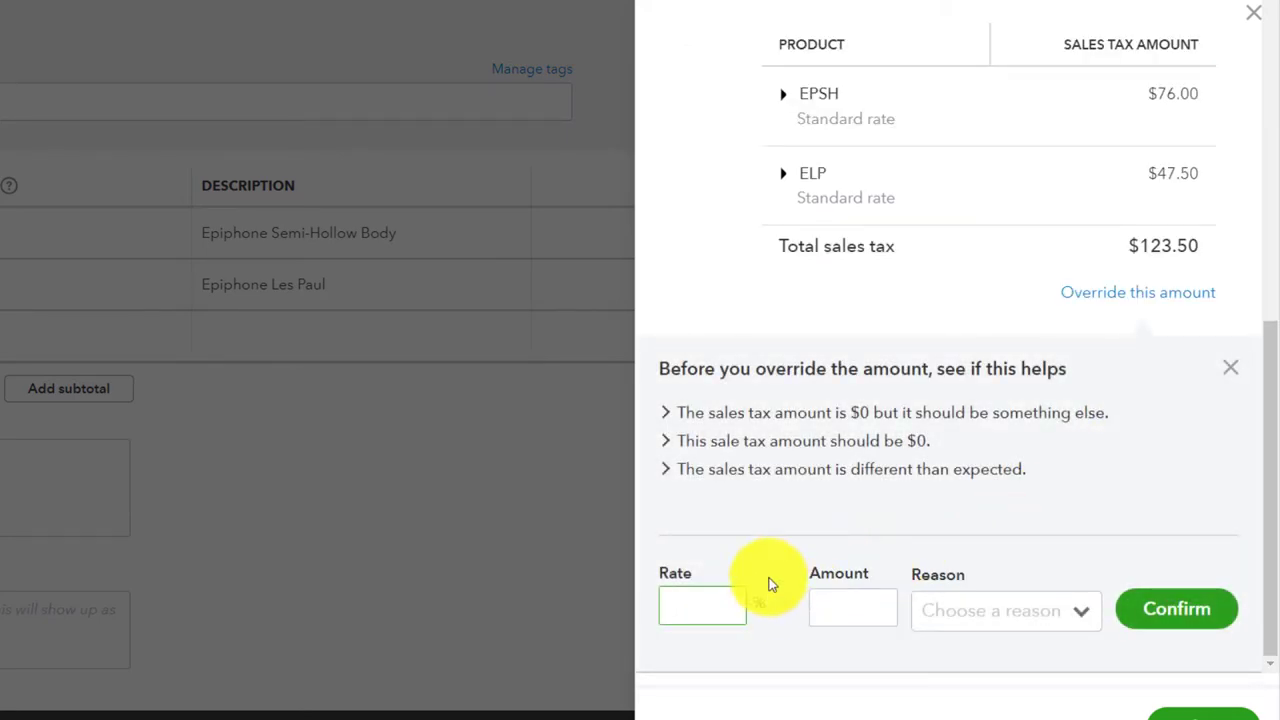
pyautogui.write('5')
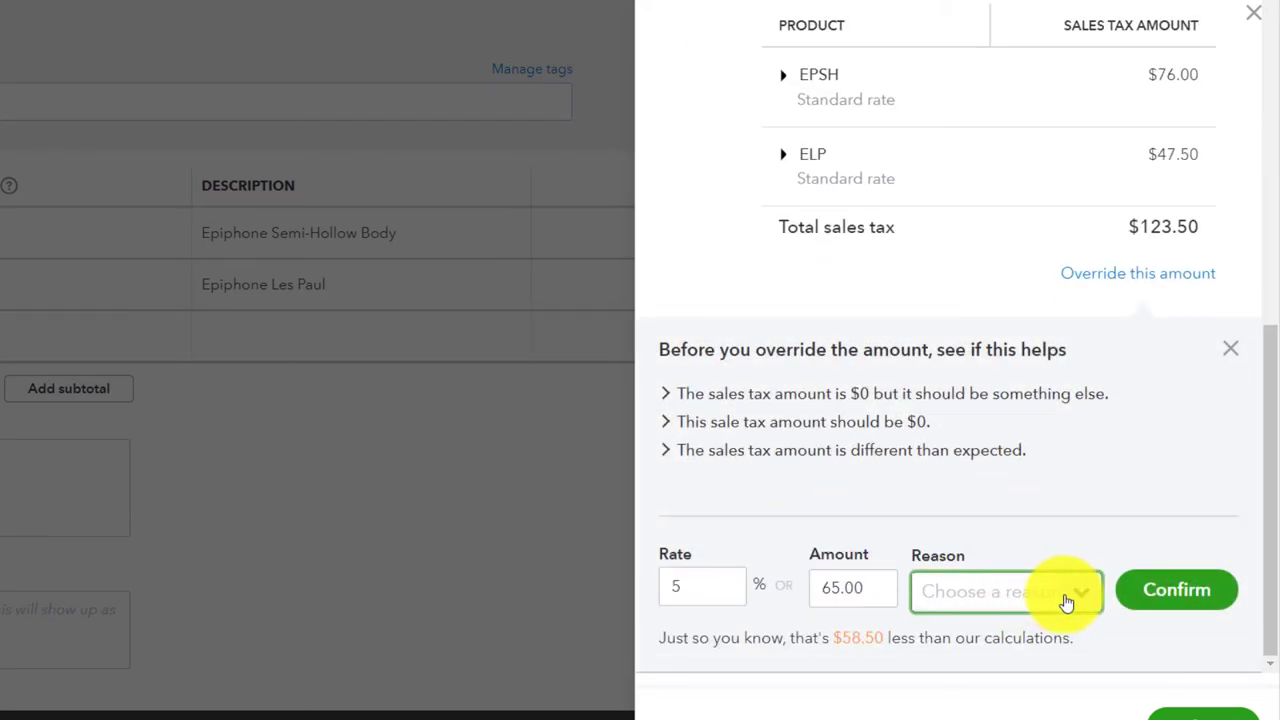
pyautogui.click(1065, 601)
pyautogui.click(980, 308)
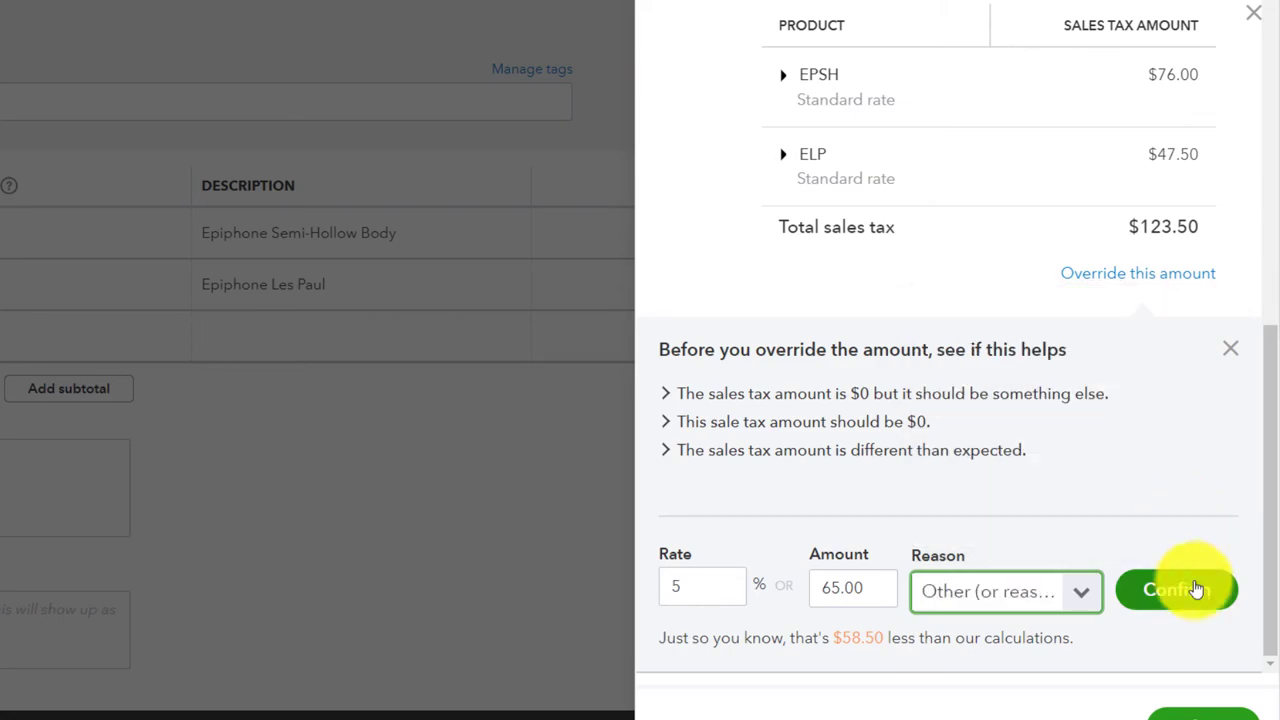
pyautogui.click(1190, 590)
pyautogui.click(1203, 712)
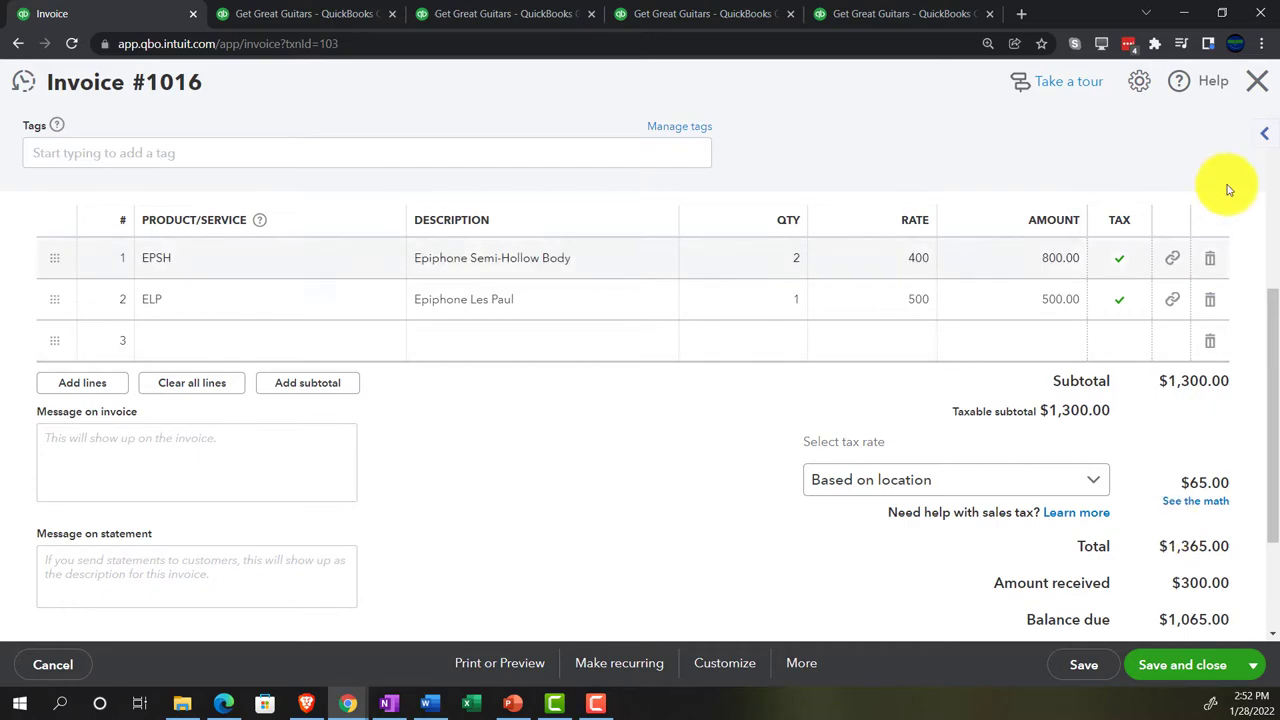
pyautogui.click(1255, 84)
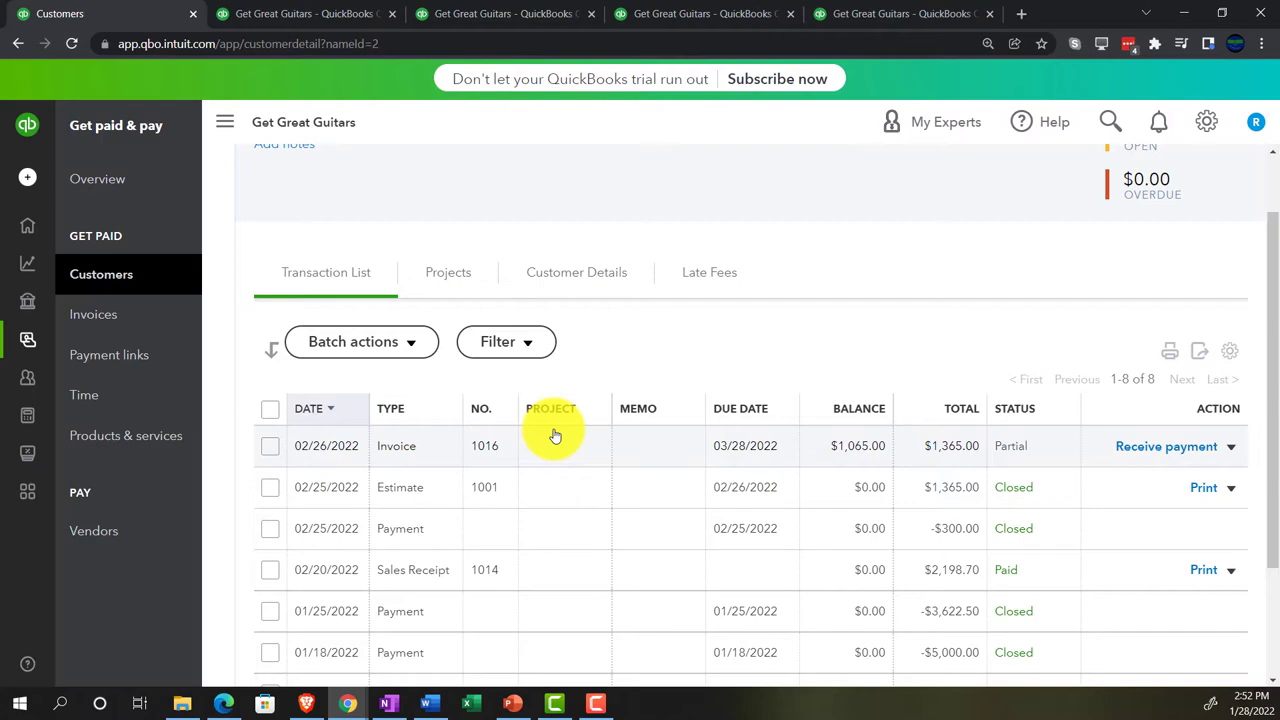
# - Hide the navigation menu, switch to the Balance Sheet report, and enlarge it to examine the current asset accounts
pyautogui.click(222, 128)
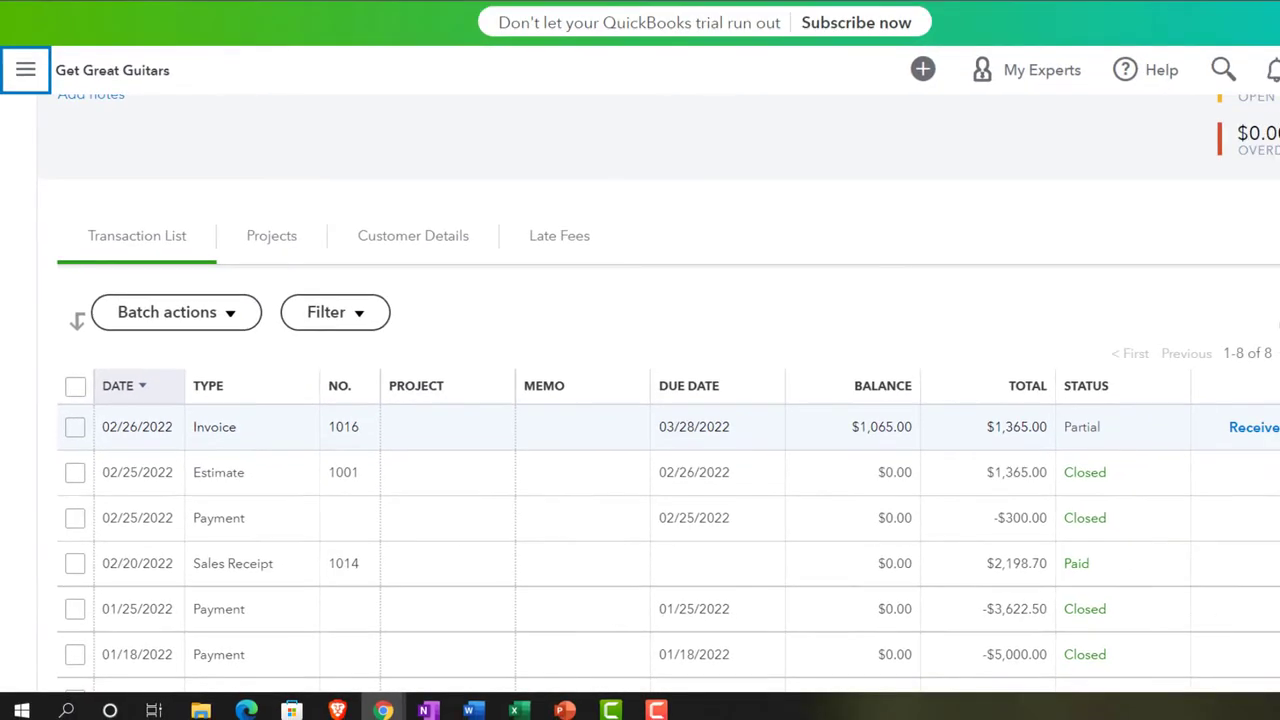
pyautogui.click(304, 20)
pyautogui.hotkey('ctrl', '+')
pyautogui.hotkey('ctrl', '+')
pyautogui.hotkey('ctrl', '+')
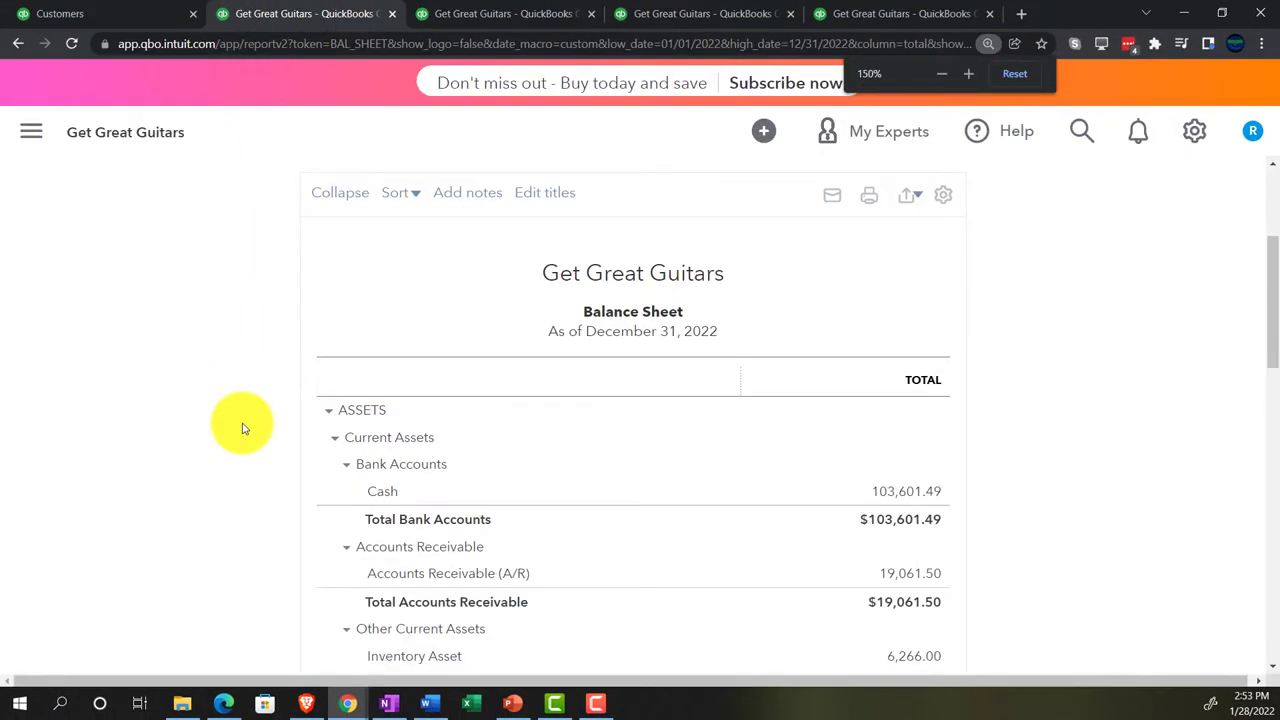
pyautogui.scroll(-1, 192, 422)
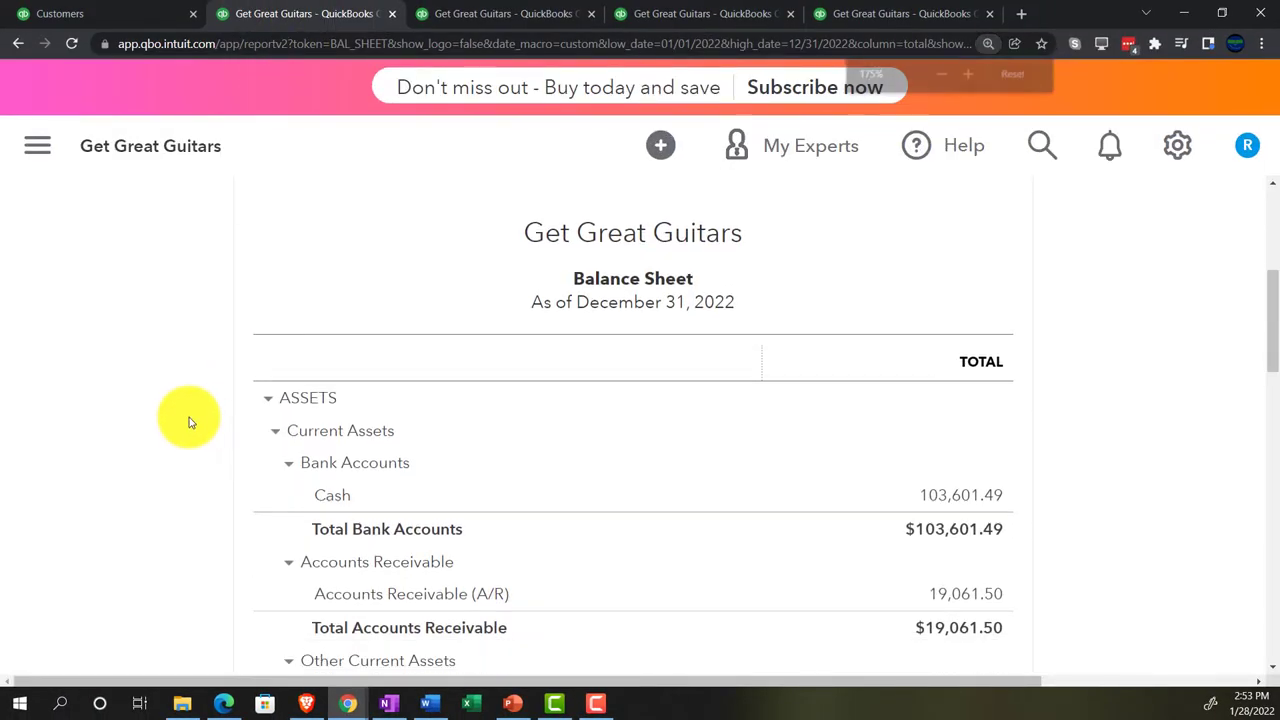
pyautogui.hotkey('ctrl', '+')
pyautogui.scroll(-2, 165, 425)
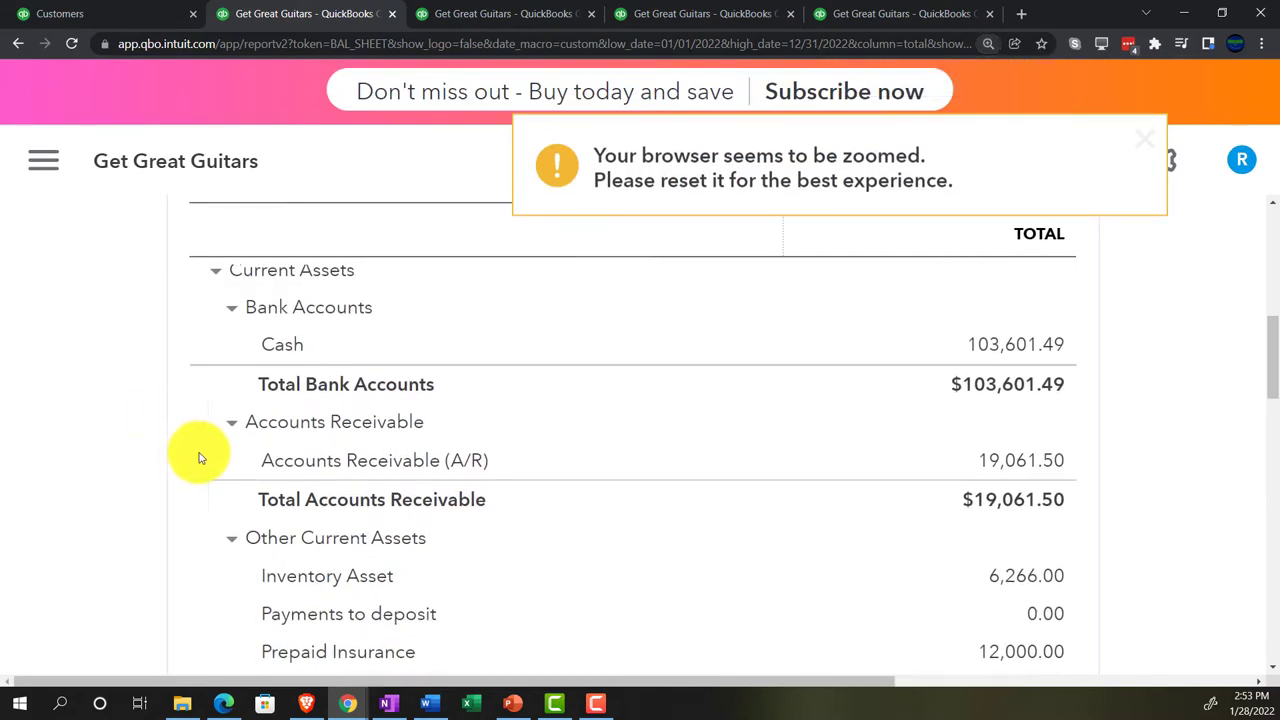
# - Open the transaction report behind Accounts Receivable on the Balance Sheet and examine its entries through invoice 1016
pyautogui.click(1016, 472)
pyautogui.hotkey('ctrl', '-')
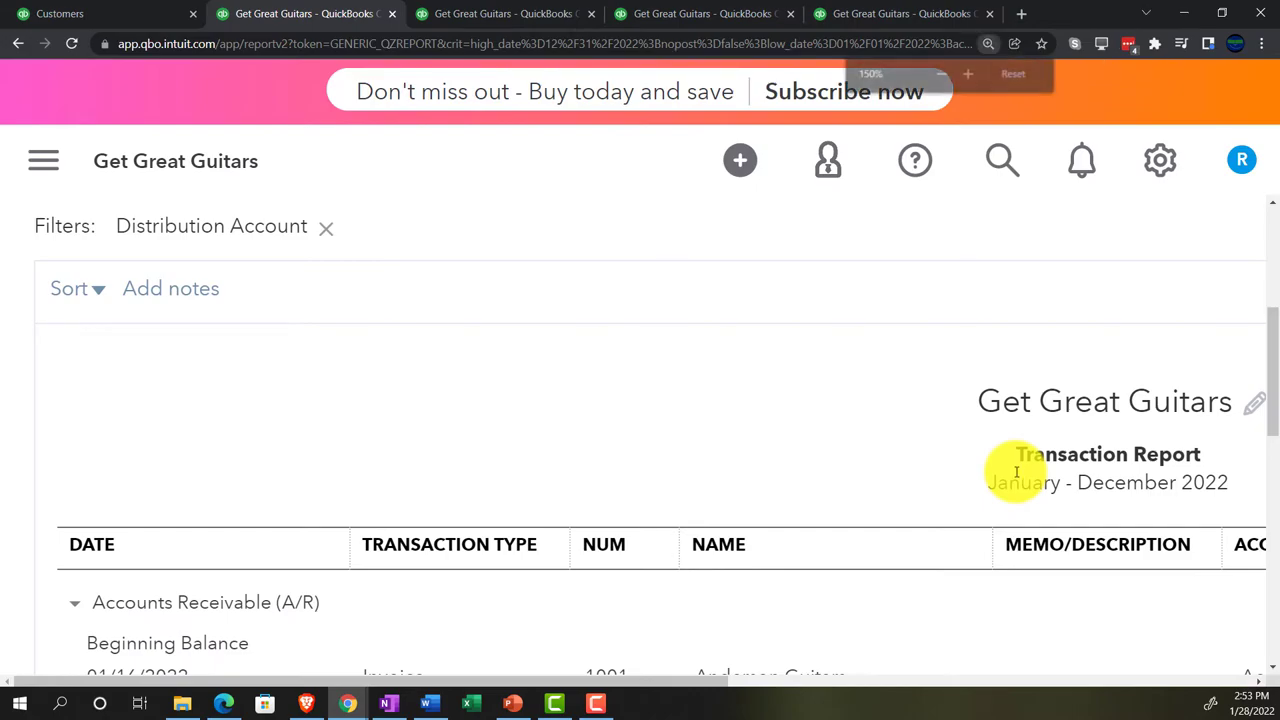
pyautogui.hotkey('ctrl', '-')
pyautogui.hotkey('ctrl', '-')
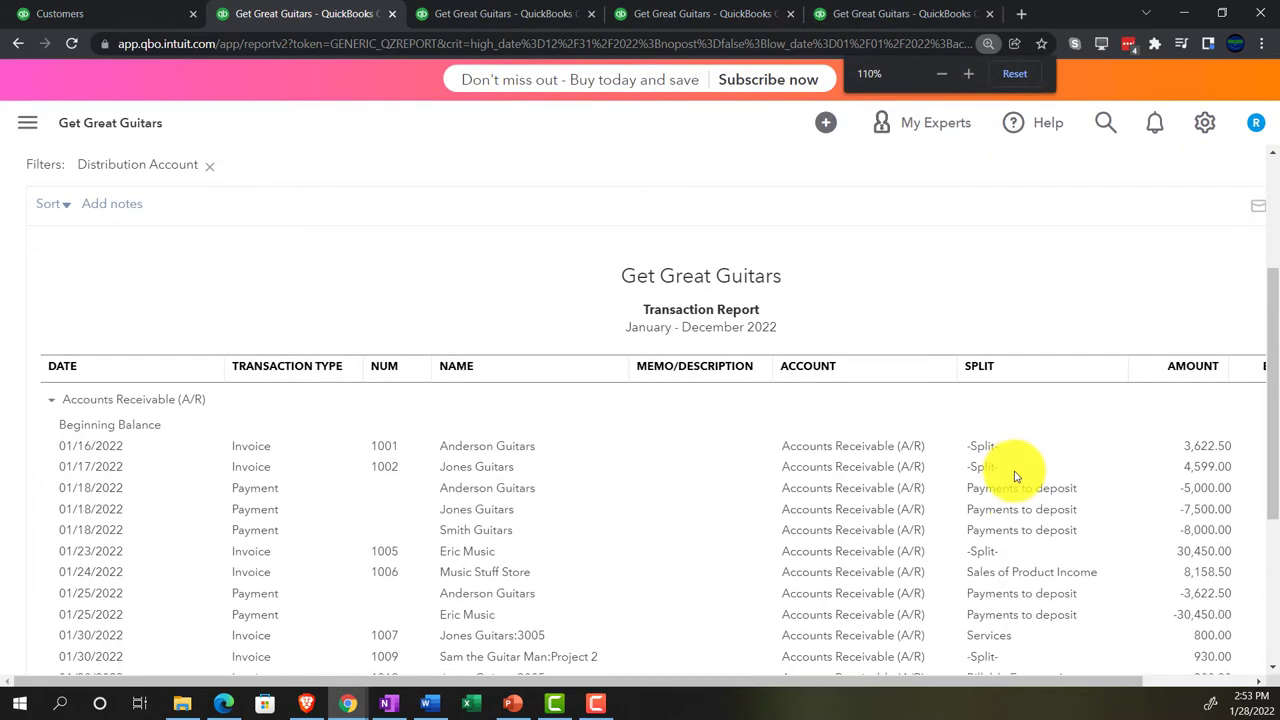
pyautogui.scroll(-3, 925, 503)
pyautogui.scroll(1, 835, 530)
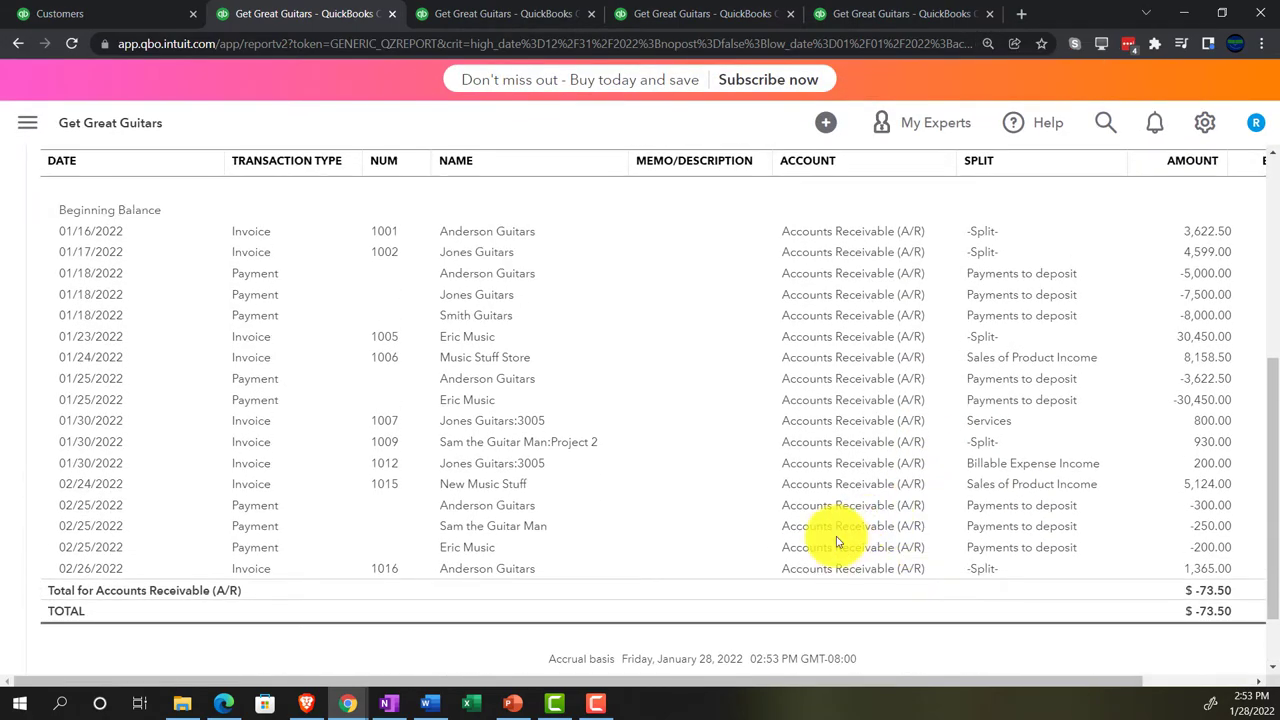
# - Open invoice 1016 from the Accounts Receivable transaction report, override its sales tax with a 5% rate, and close it without saving
pyautogui.click(1199, 574)
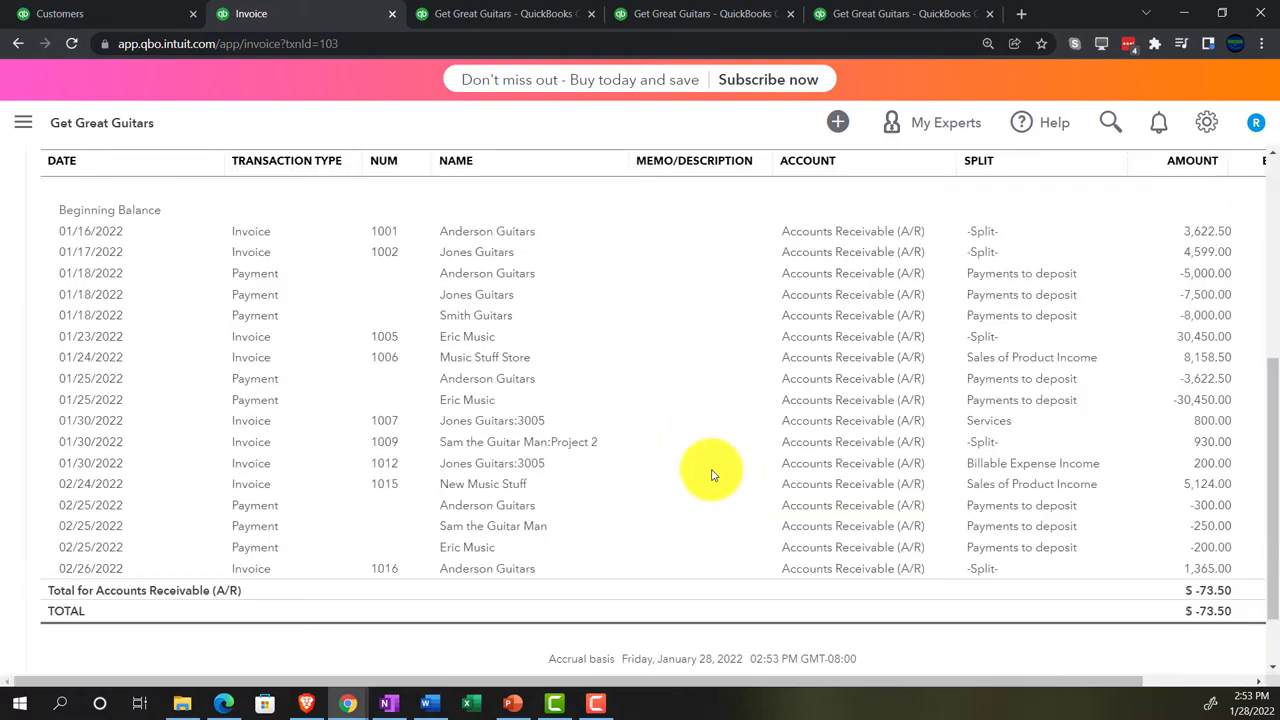
pyautogui.scroll(-3, 705, 478)
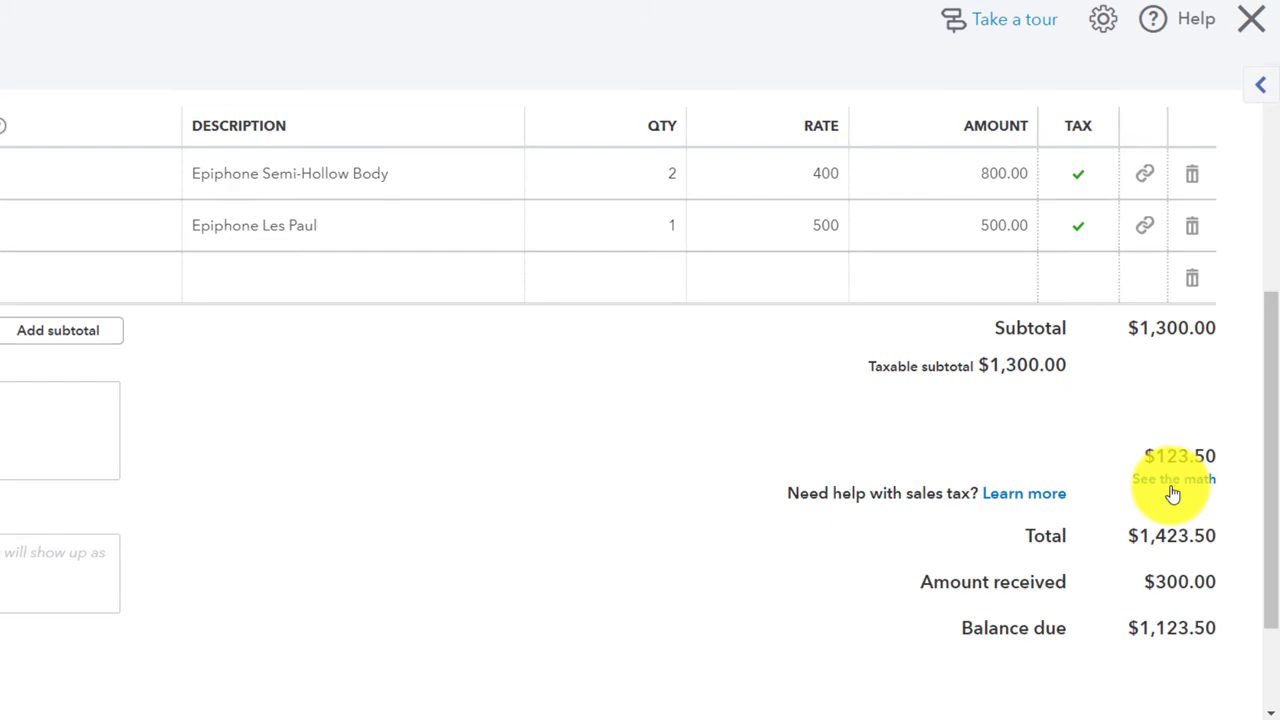
pyautogui.click(1184, 488)
pyautogui.scroll(-4, 1020, 483)
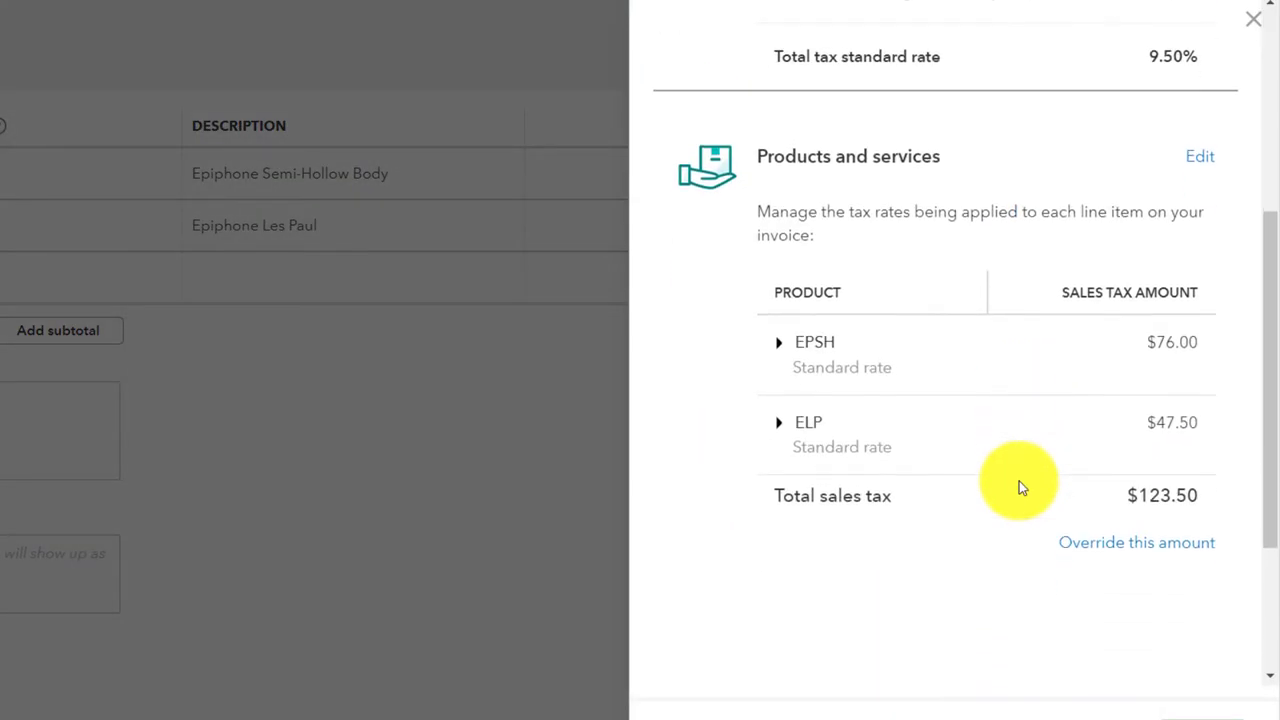
pyautogui.click(1111, 539)
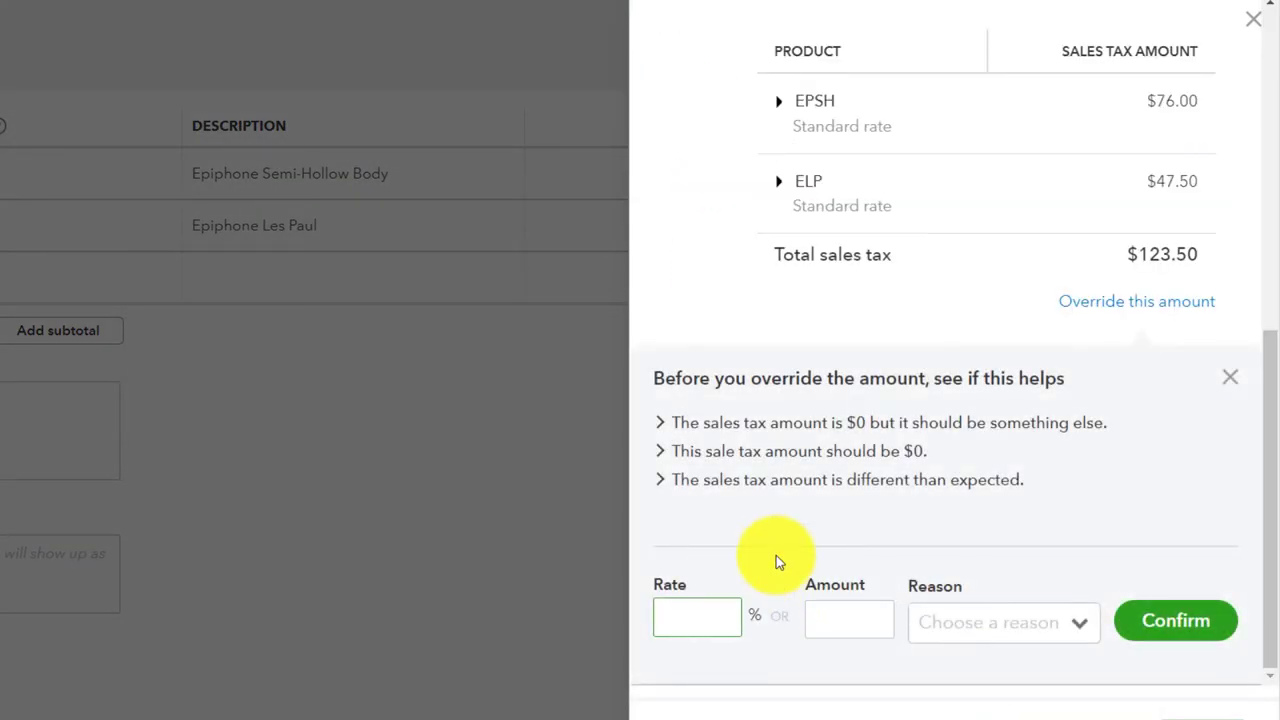
pyautogui.write('5')
pyautogui.click(1074, 612)
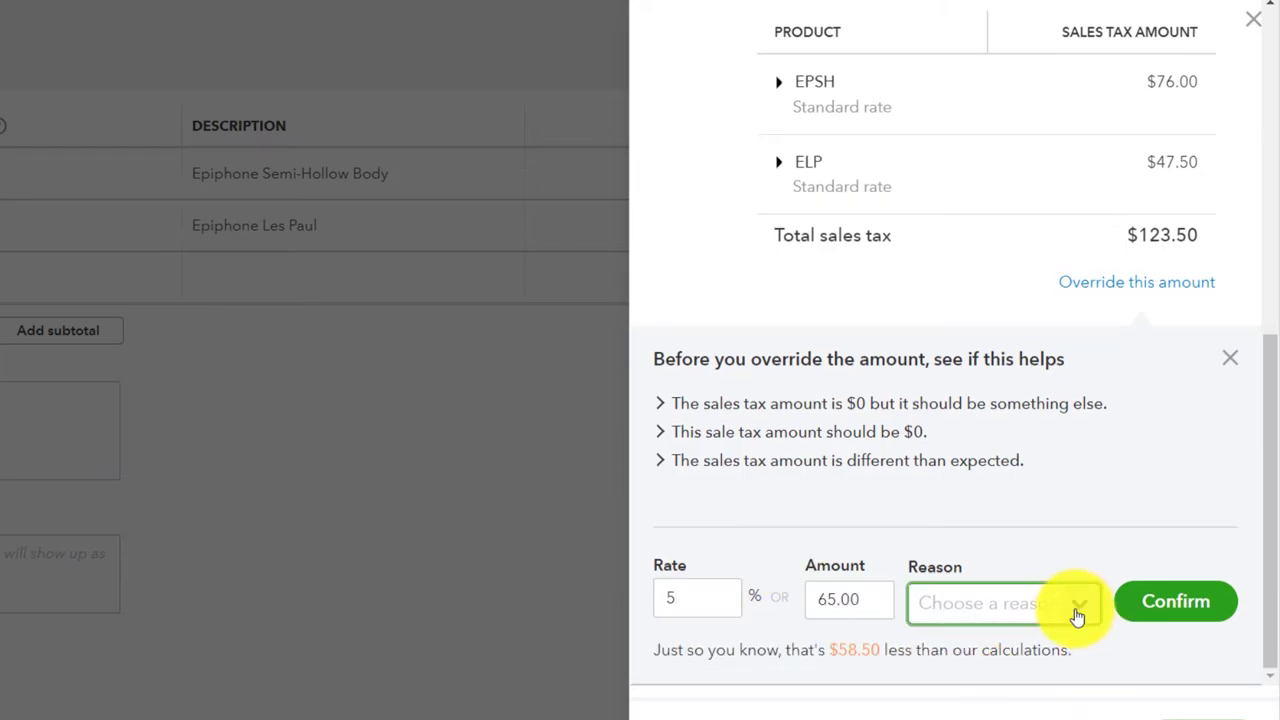
pyautogui.click(975, 312)
pyautogui.click(1180, 548)
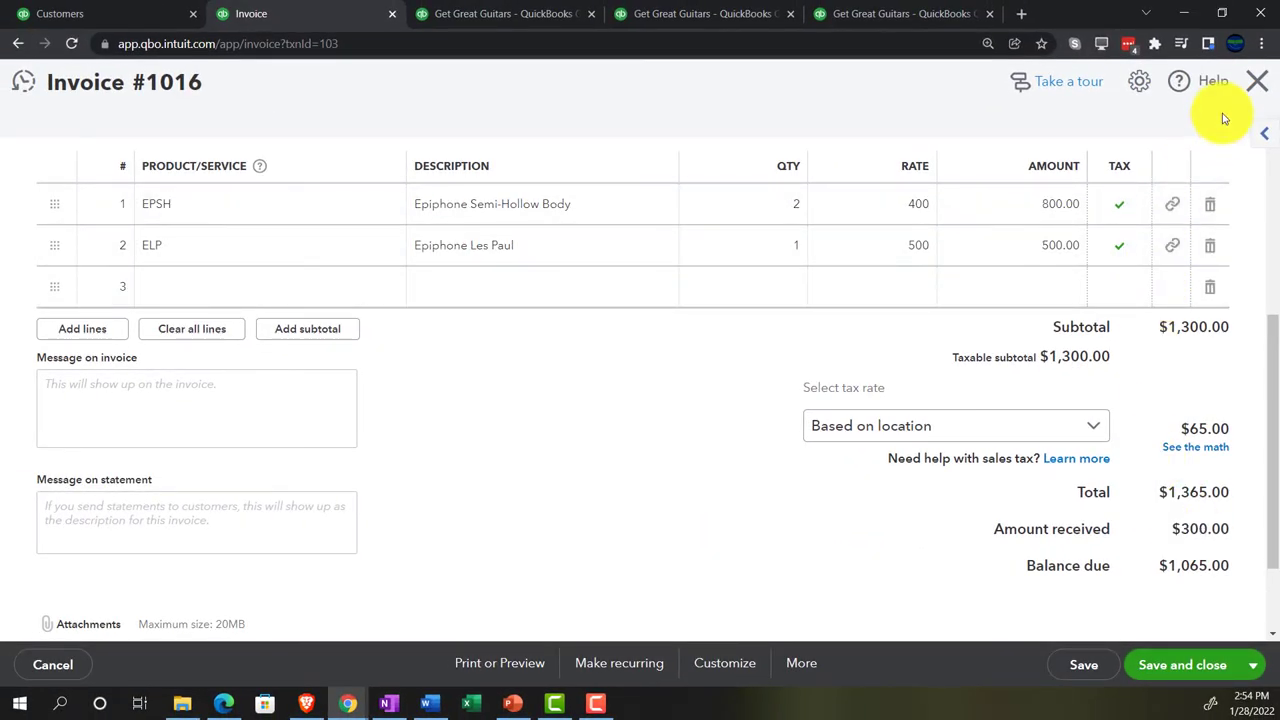
pyautogui.click(1247, 86)
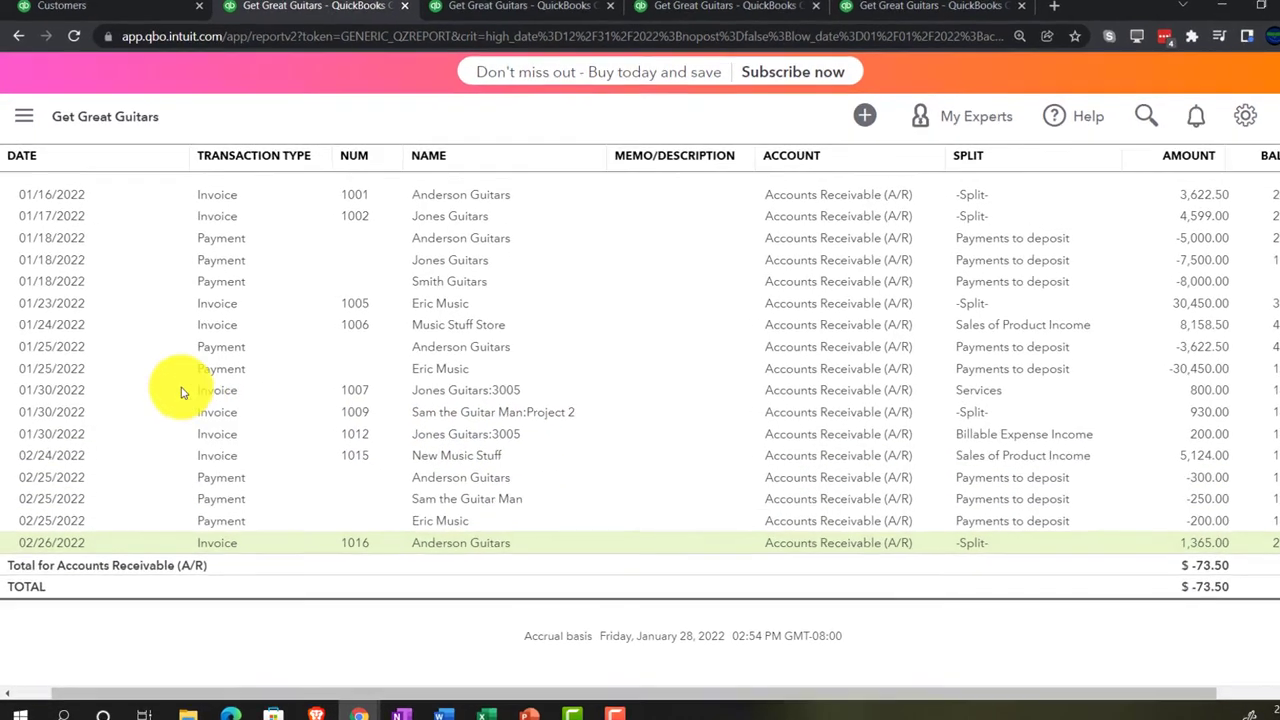
# - Return from the Accounts Receivable transaction report to the Balance Sheet summary
pyautogui.scroll(5, 166, 392)
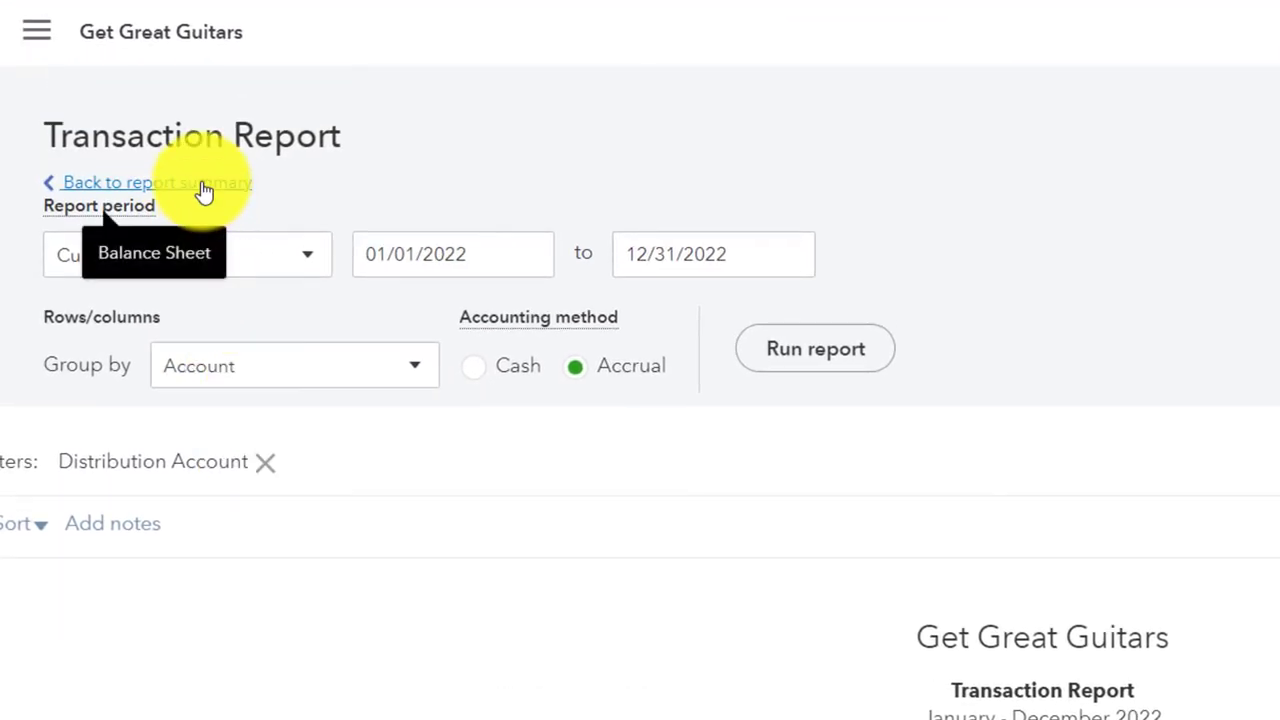
pyautogui.click(200, 184)
pyautogui.scroll(-5, 163, 274)
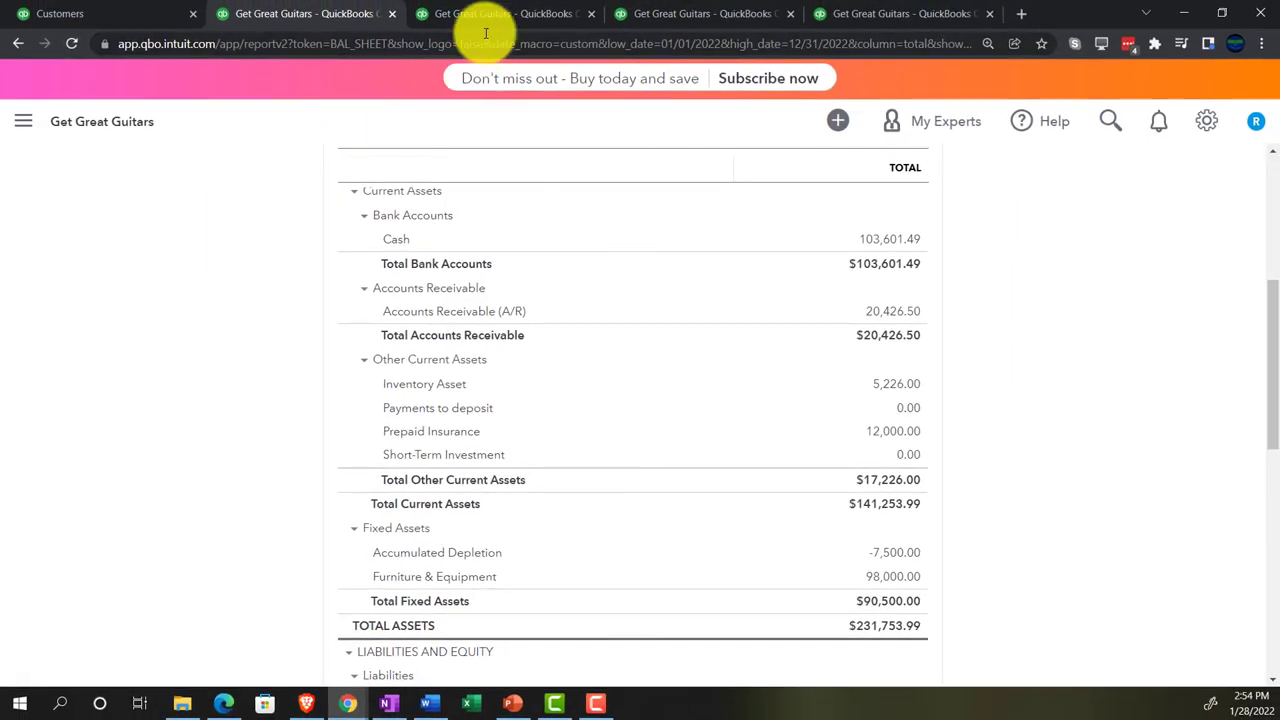
# - Switch to the January - December 2022 Profit and Loss report and rerun it with current data
pyautogui.click(484, 13)
pyautogui.hotkey('ctrl', '+')
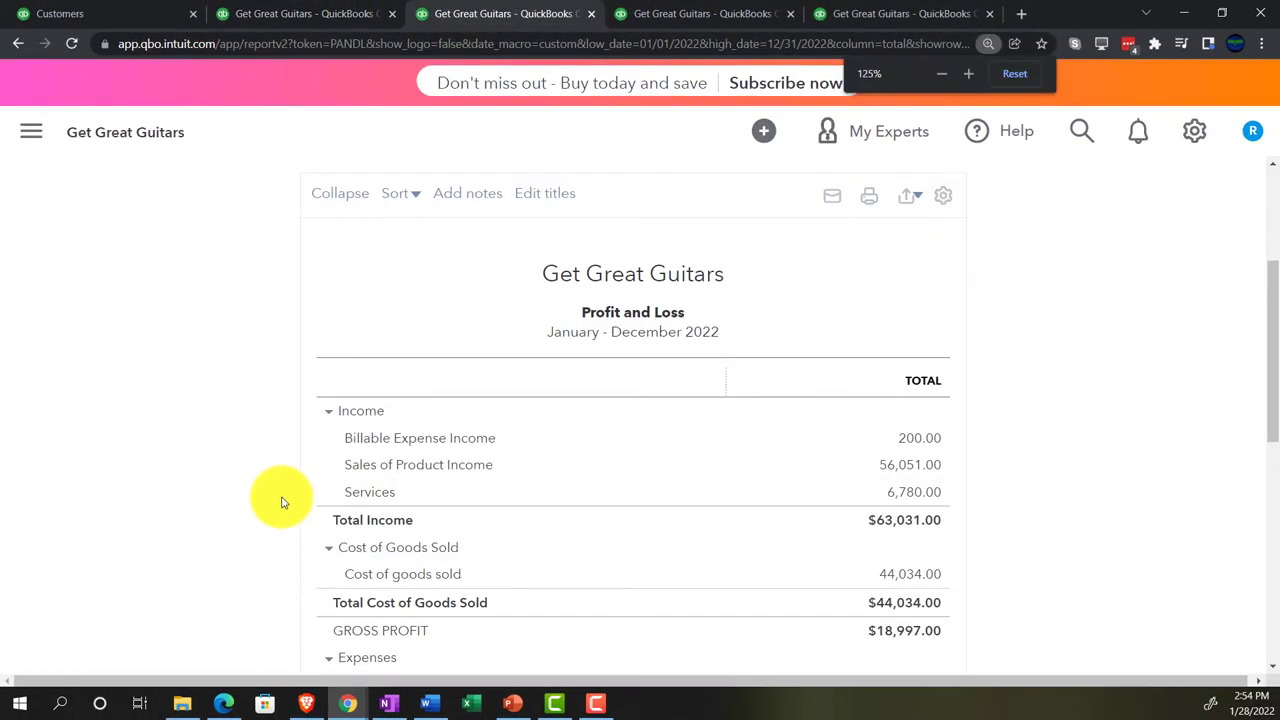
pyautogui.scroll(3, 457, 466)
pyautogui.click(909, 346)
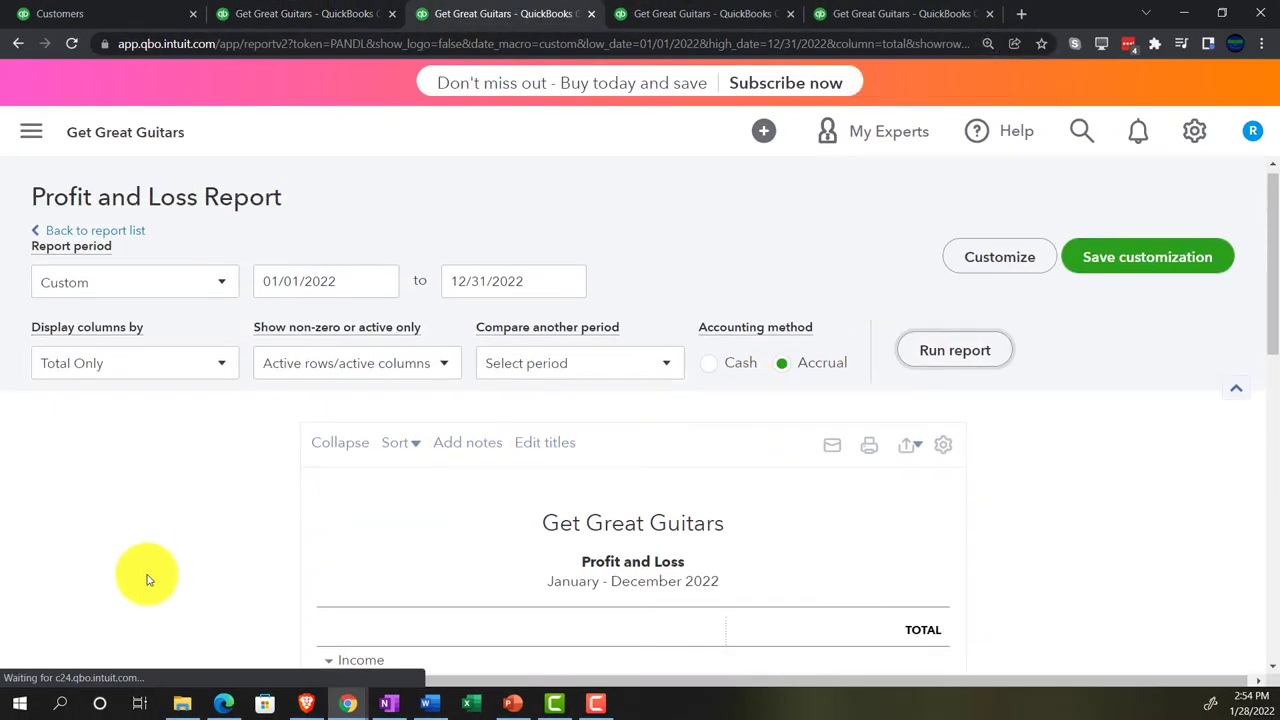
pyautogui.scroll(-3, 155, 570)
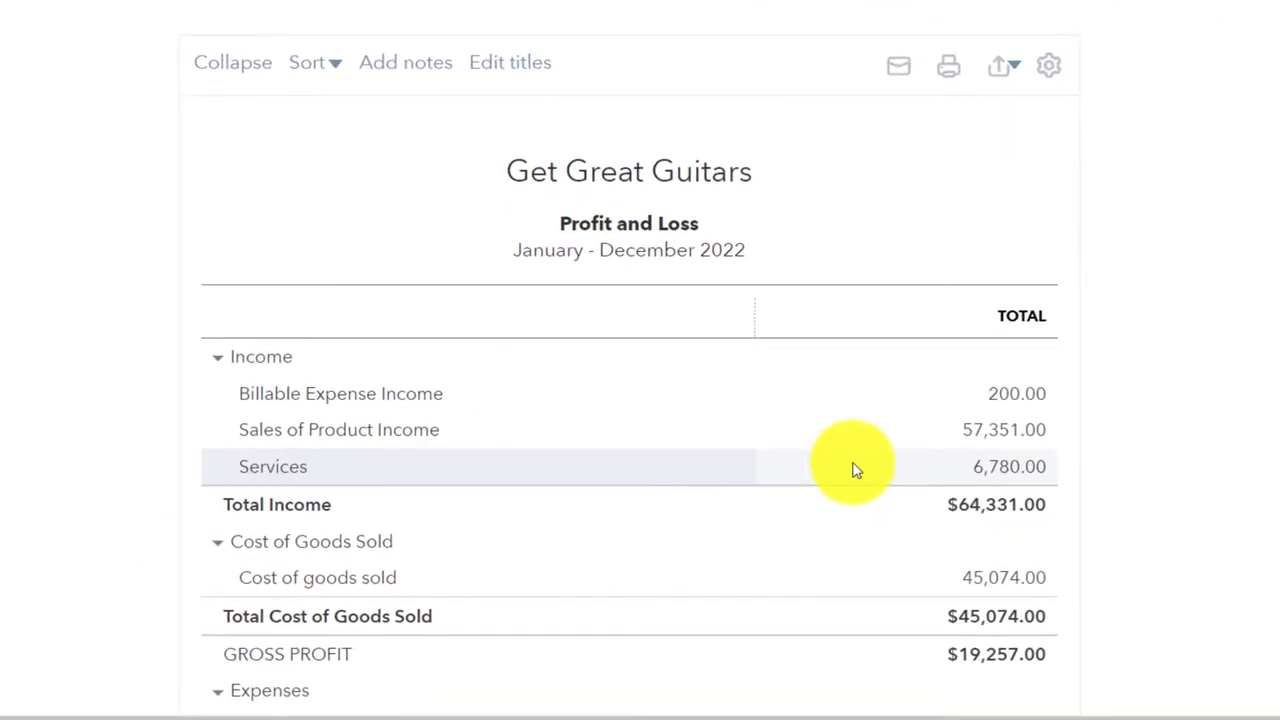
# - Examine the transactions behind Sales of Product Income through the invoice 1016 lines, and return to the Profit and Loss summary
pyautogui.click(987, 437)
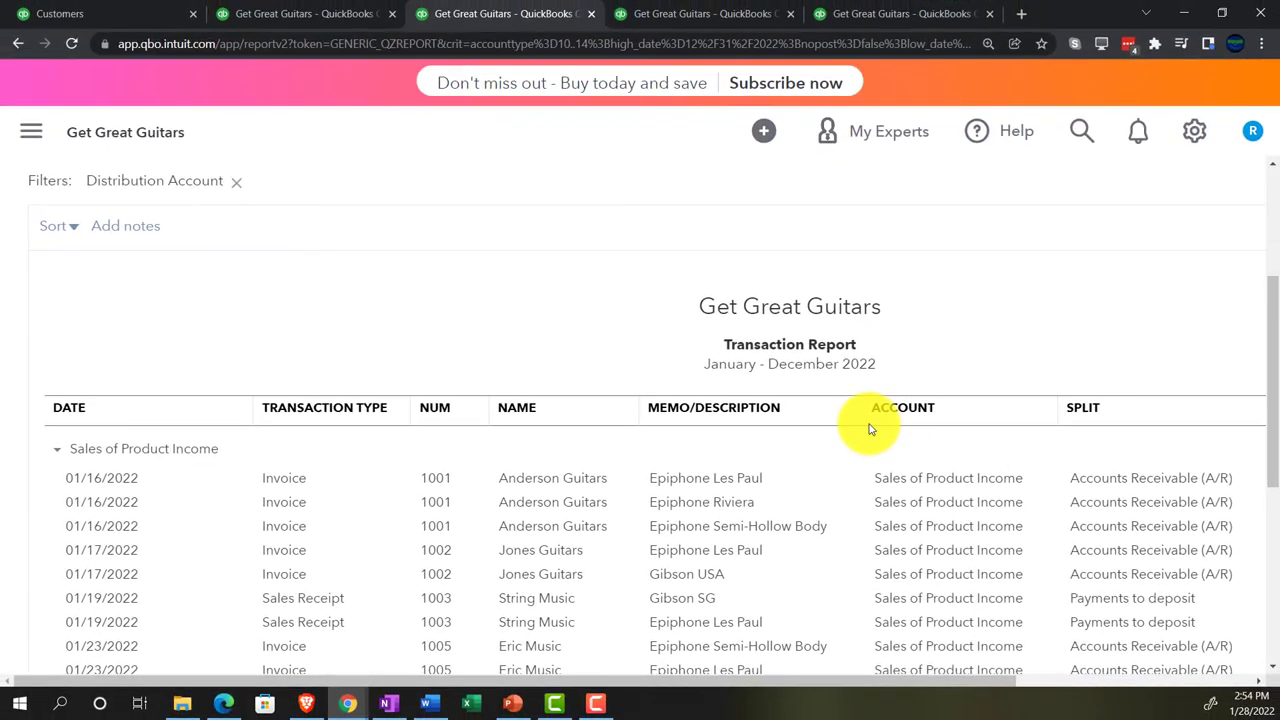
pyautogui.hotkey('ctrl', '-')
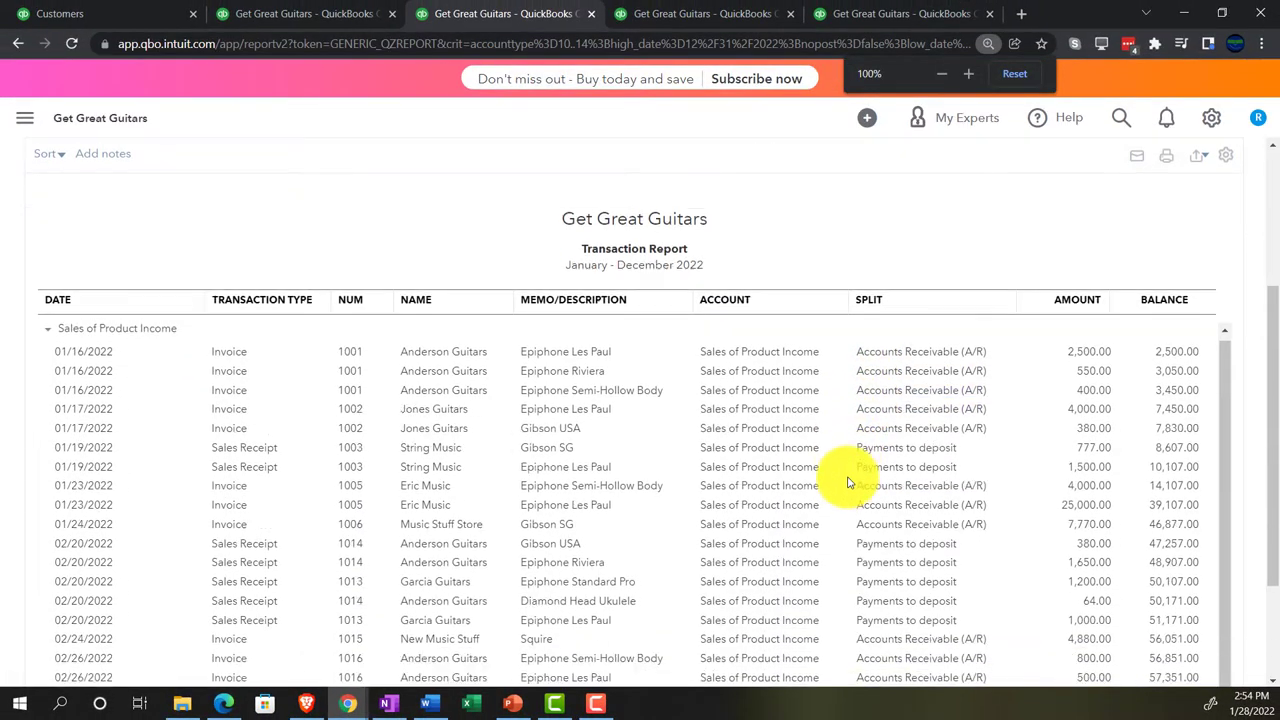
pyautogui.scroll(-3, 845, 482)
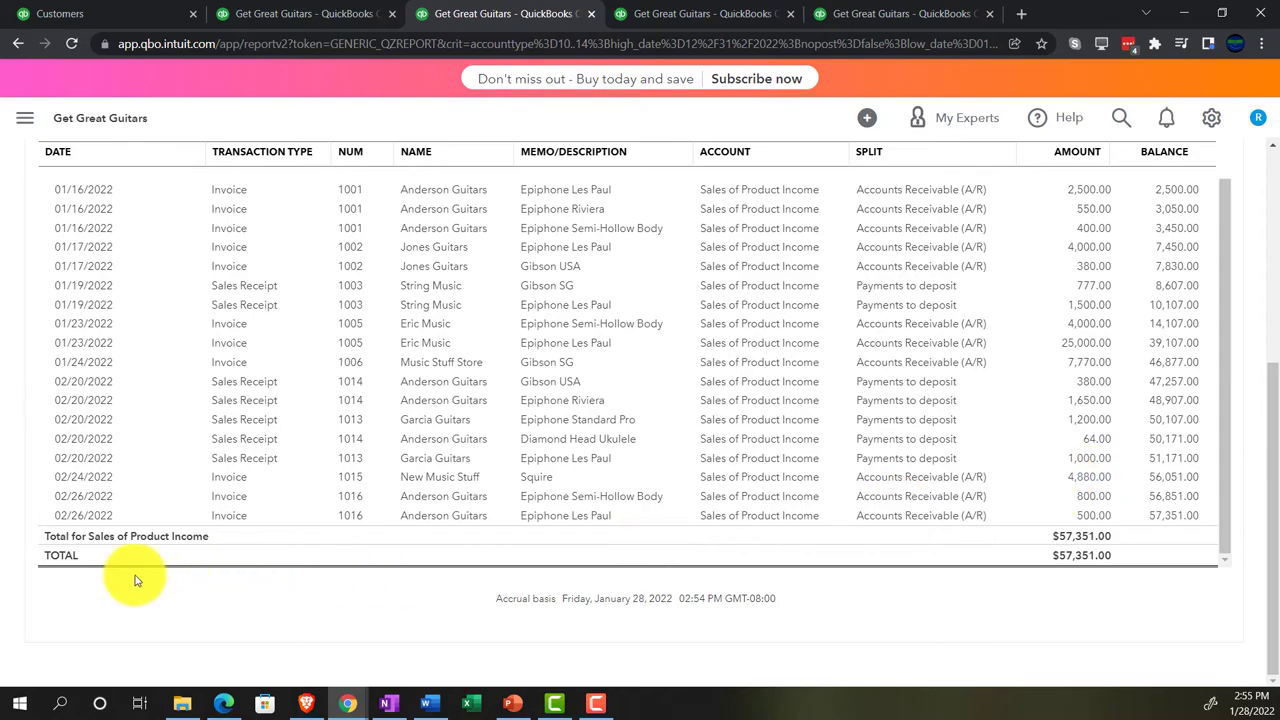
pyautogui.scroll(10, 63, 571)
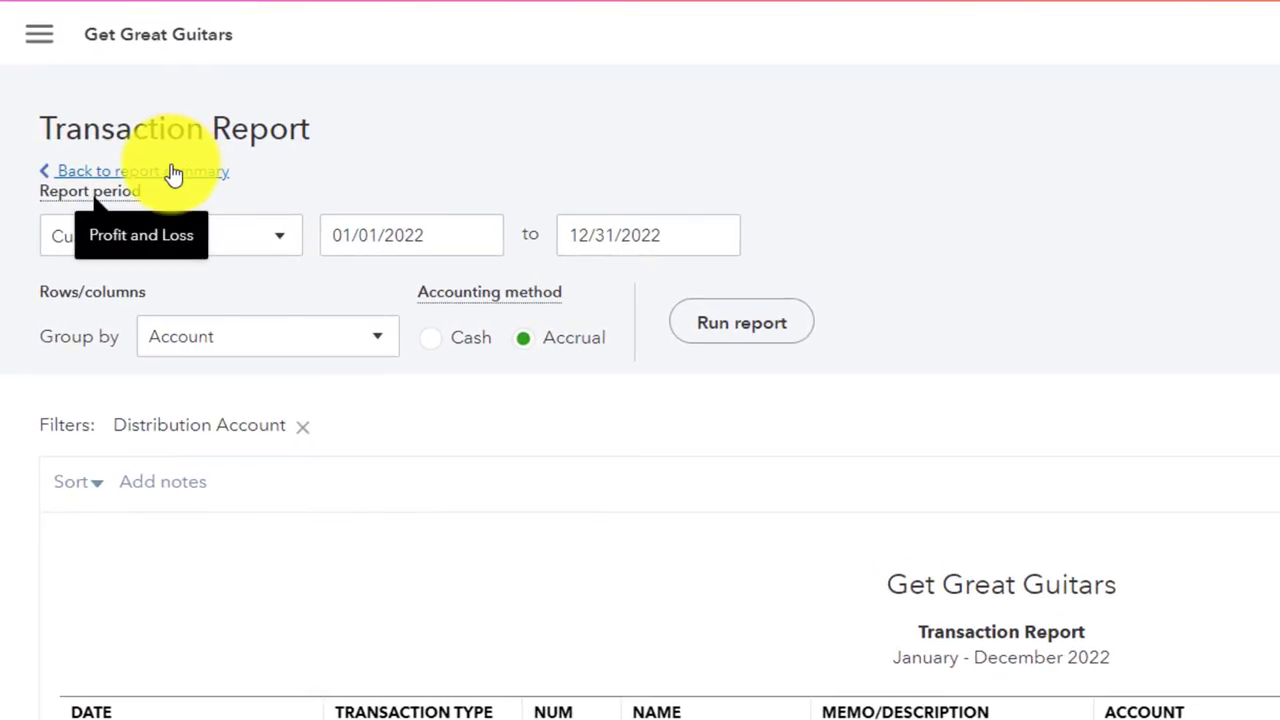
pyautogui.click(166, 177)
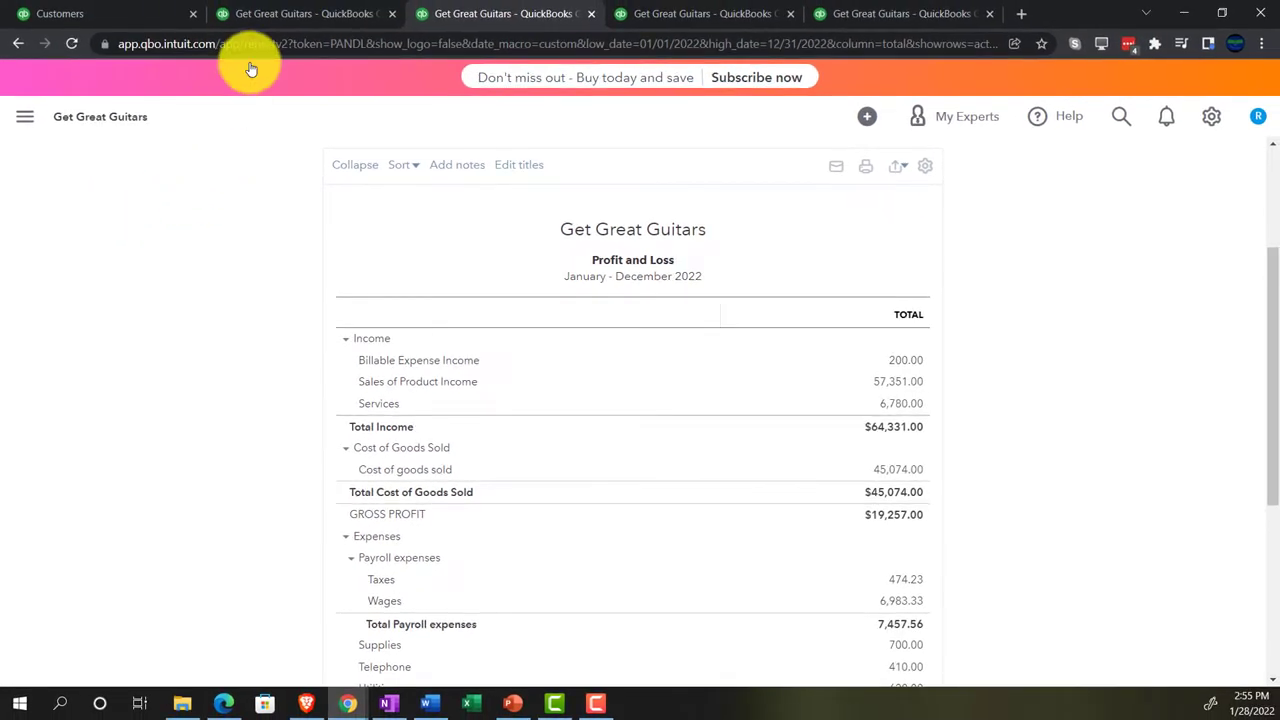
# - Switch back to the Balance Sheet and enlarge it to examine the California Department of Tax and Fee Administration Payable account
pyautogui.click(300, 13)
pyautogui.hotkey('ctrl', '+')
pyautogui.hotkey('ctrl', '+')
pyautogui.hotkey('ctrl', '+')
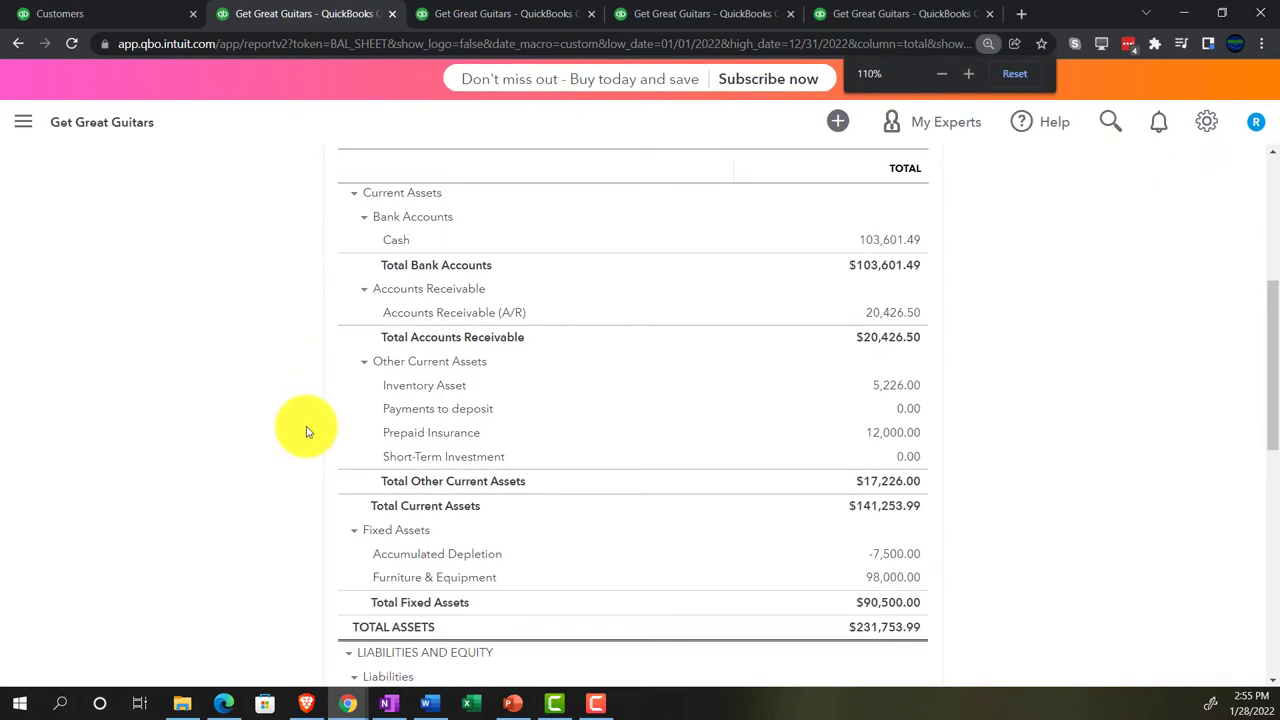
pyautogui.scroll(-4, 211, 426)
pyautogui.hotkey('ctrl', '+')
pyautogui.scroll(-3, 211, 424)
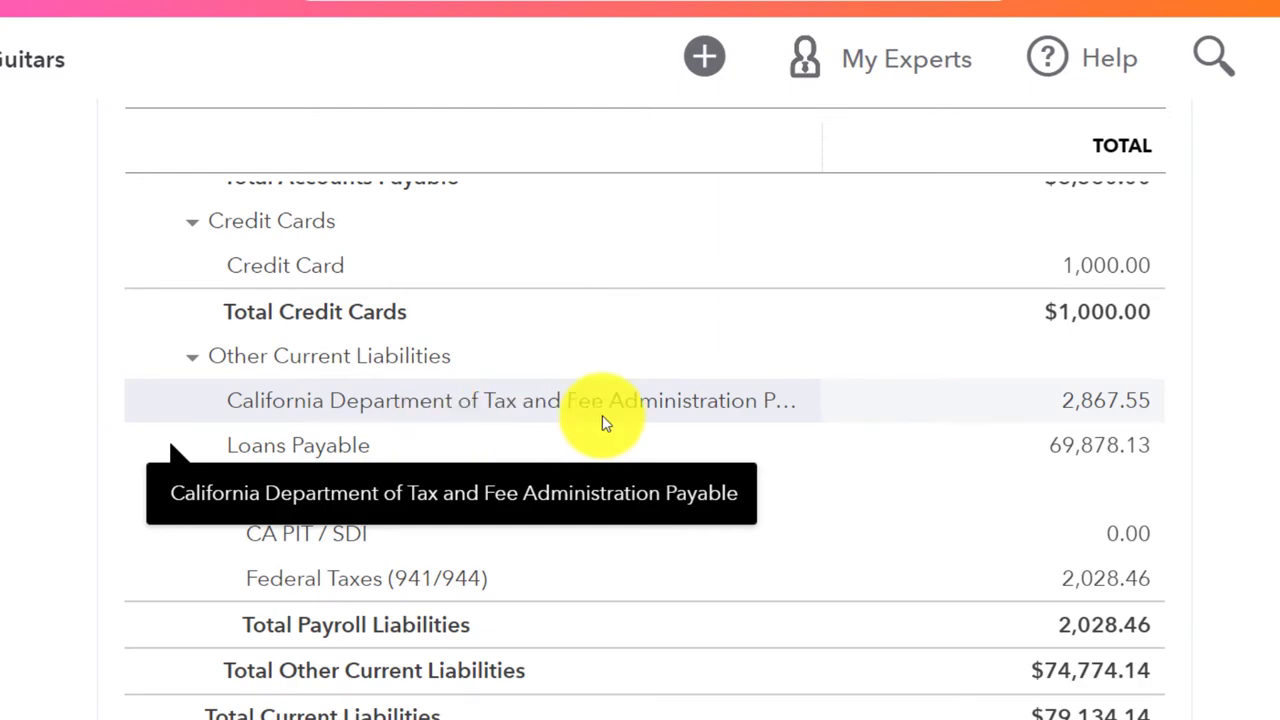
# - Open the transaction report behind Inventory Asset on the Balance Sheet and examine the lines for invoice 1016
pyautogui.scroll(8, 1037, 517)
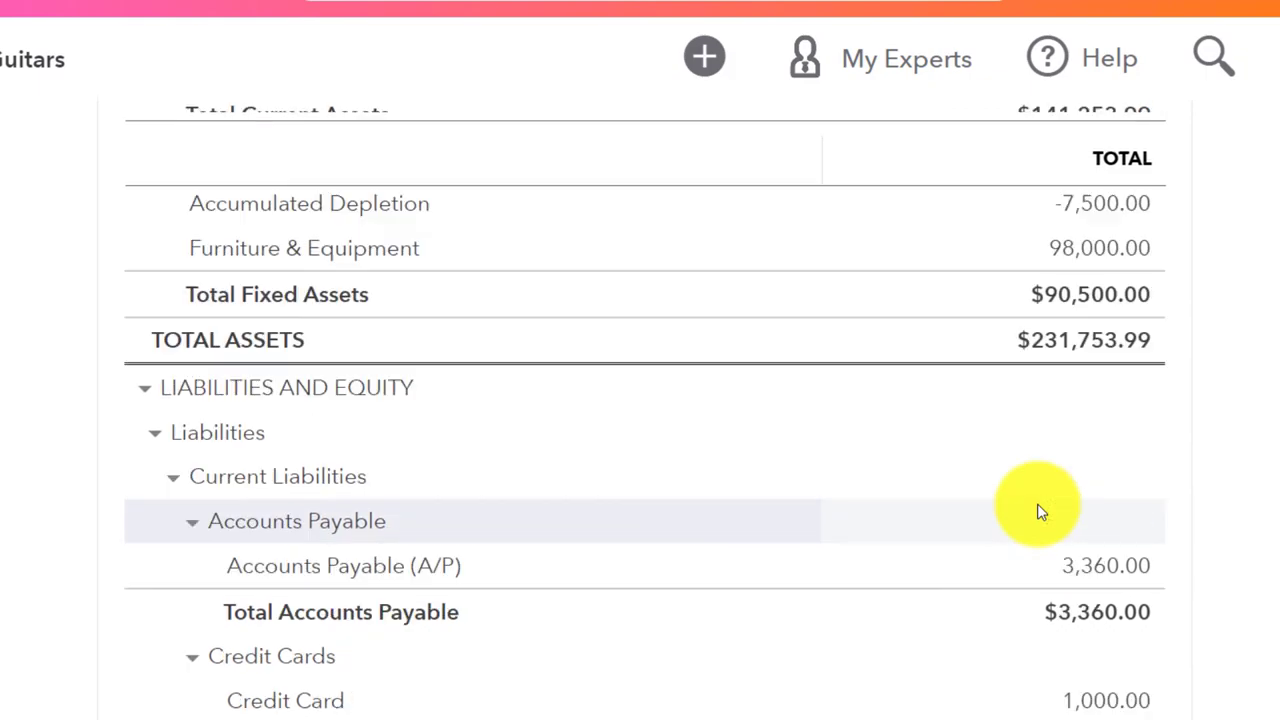
pyautogui.scroll(1, 1040, 513)
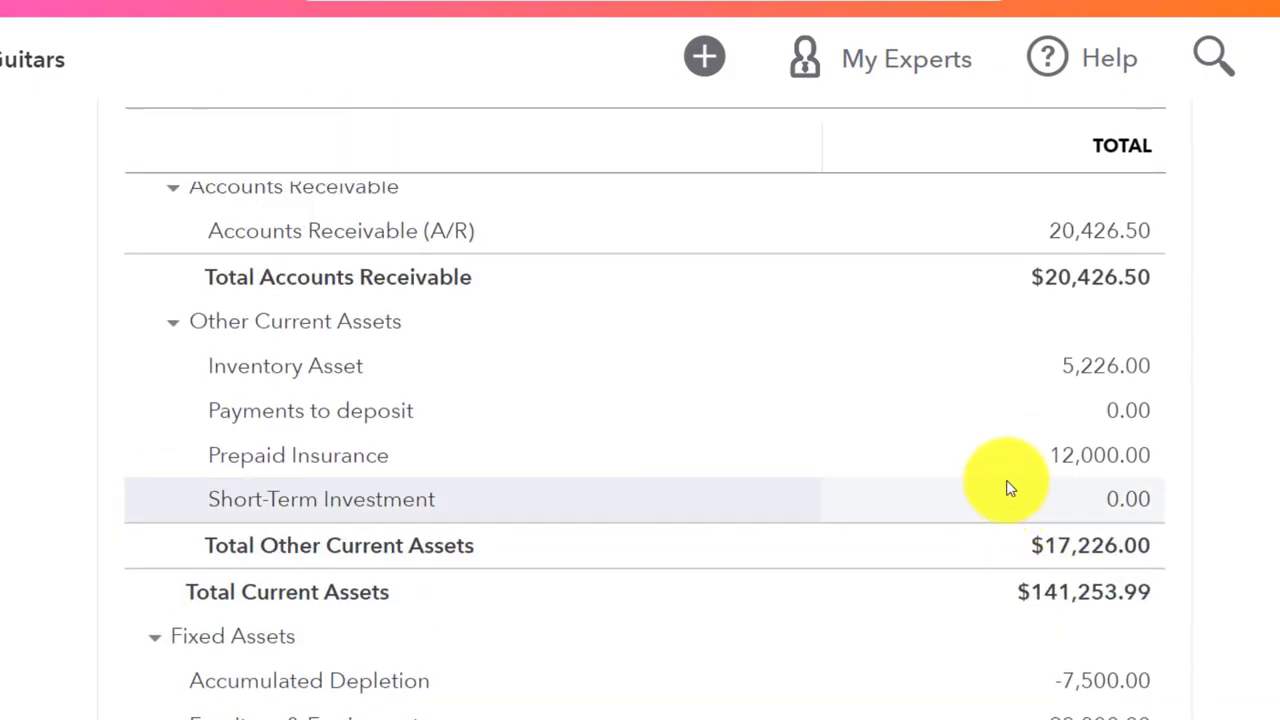
pyautogui.click(1088, 366)
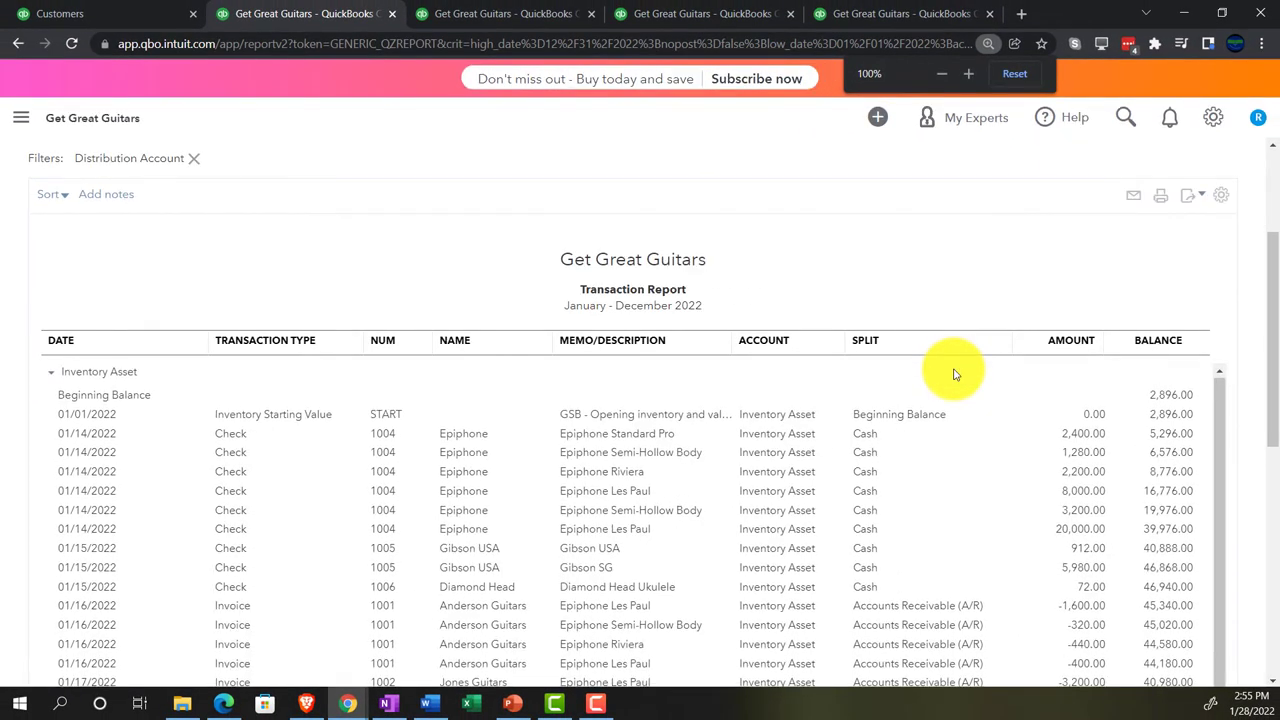
pyautogui.scroll(-5, 857, 440)
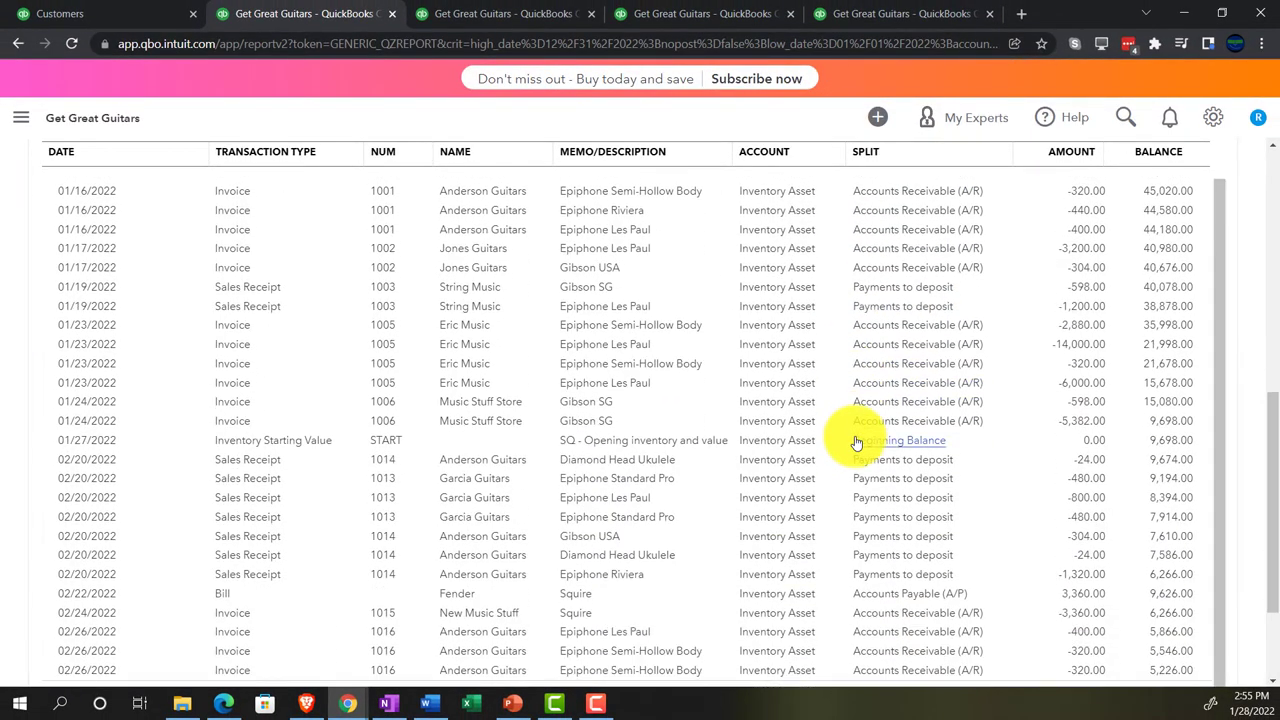
pyautogui.scroll(-2, 857, 440)
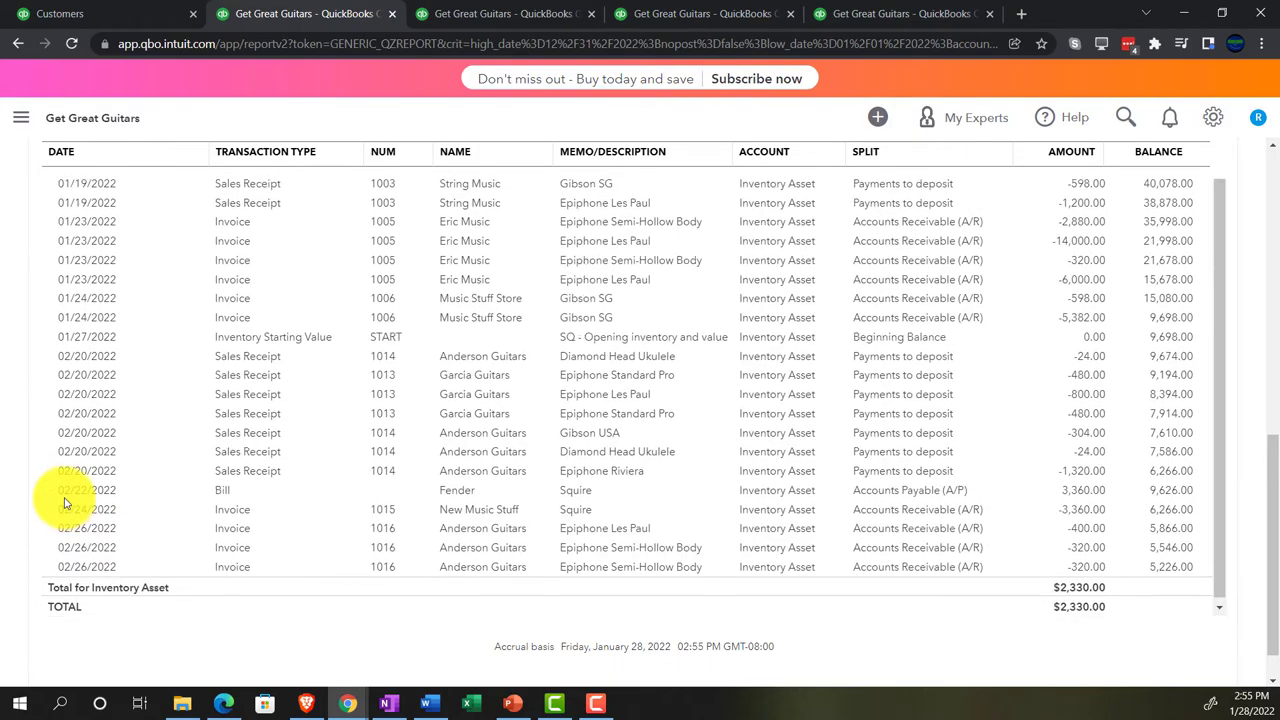
pyautogui.scroll(10, 95, 443)
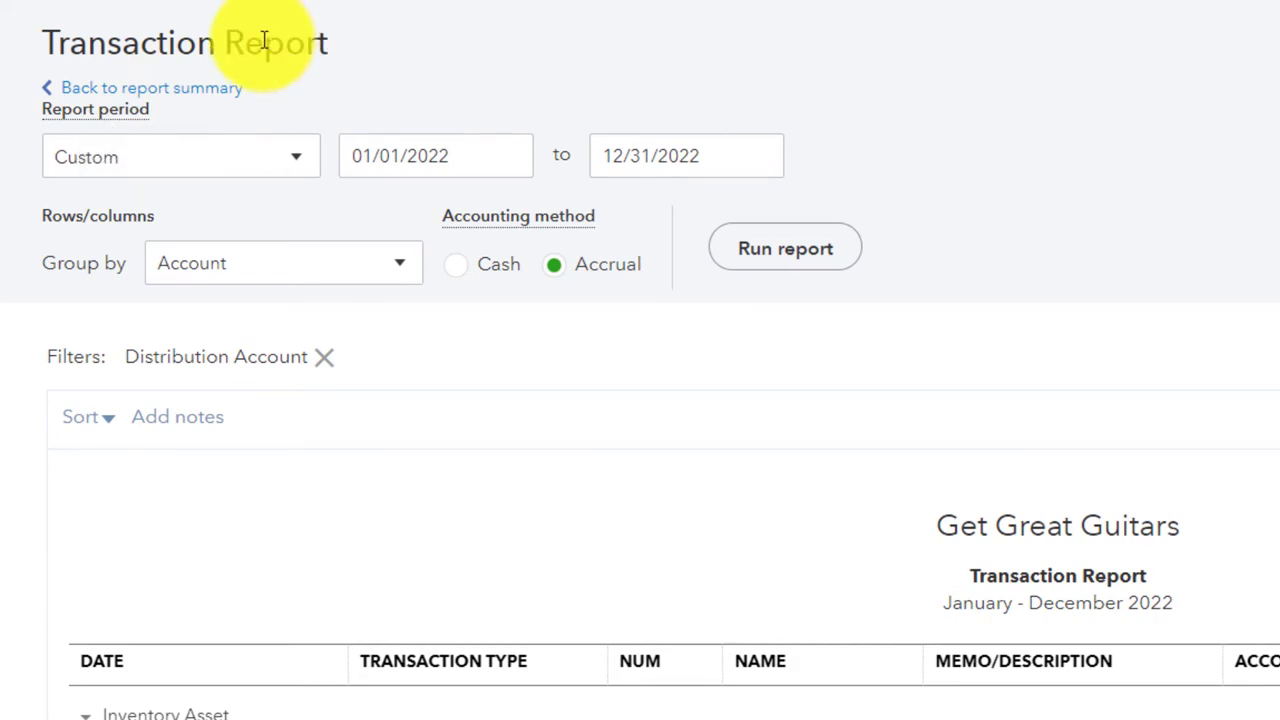
# - Examine the transactions behind Cost of goods sold on the January - December 2022 Profit and Loss, and return to its summary
pyautogui.click(480, 14)
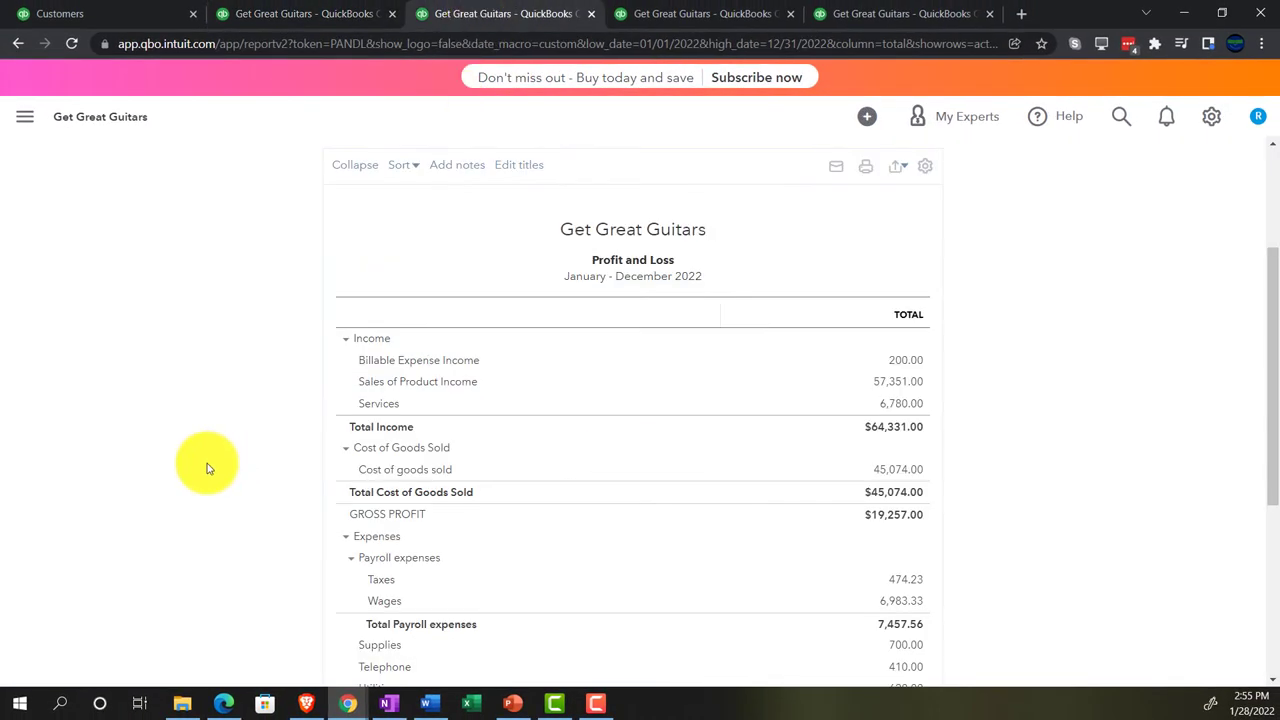
pyautogui.hotkey('ctrl', '+')
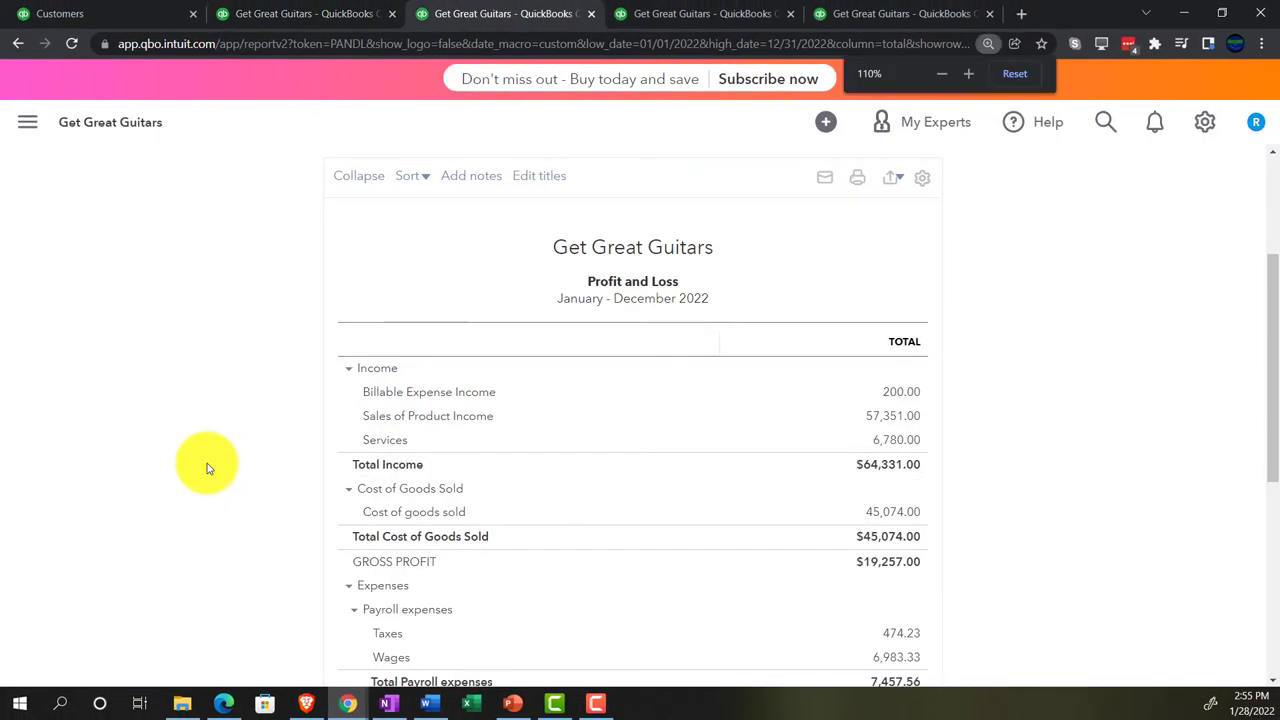
pyautogui.hotkey('ctrl', '+')
pyautogui.scroll(-3, 215, 468)
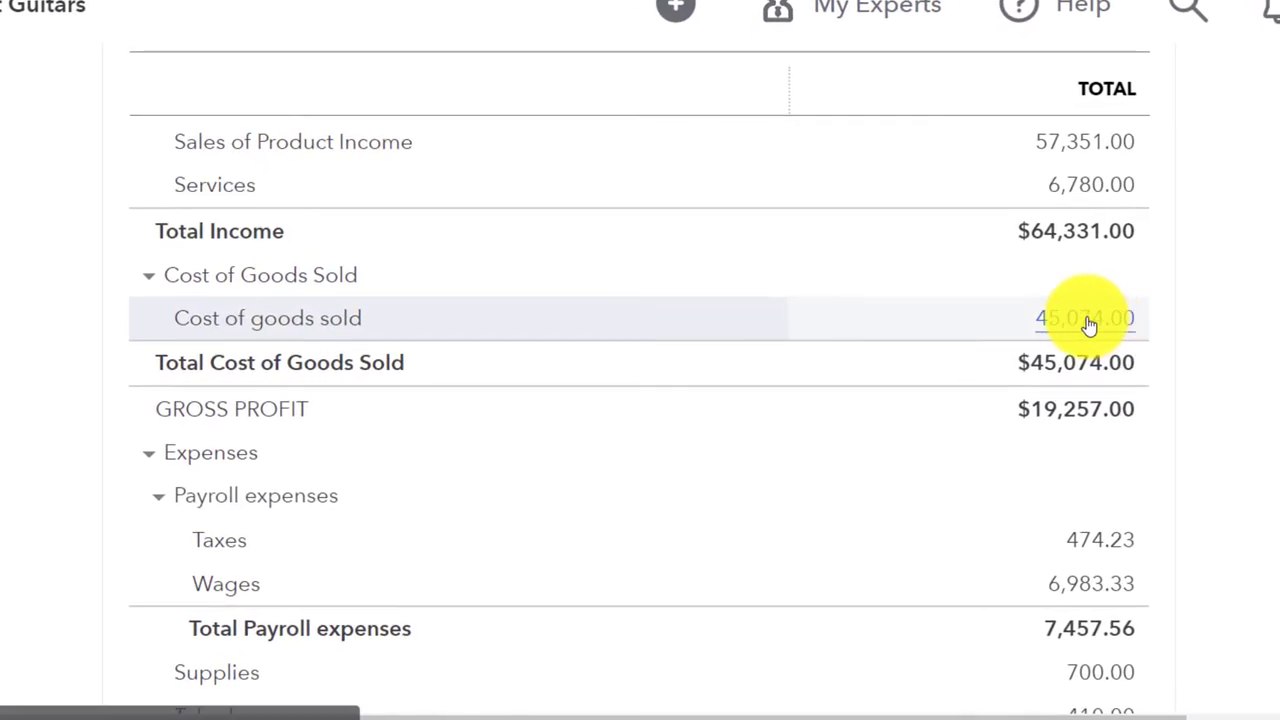
pyautogui.click(1093, 330)
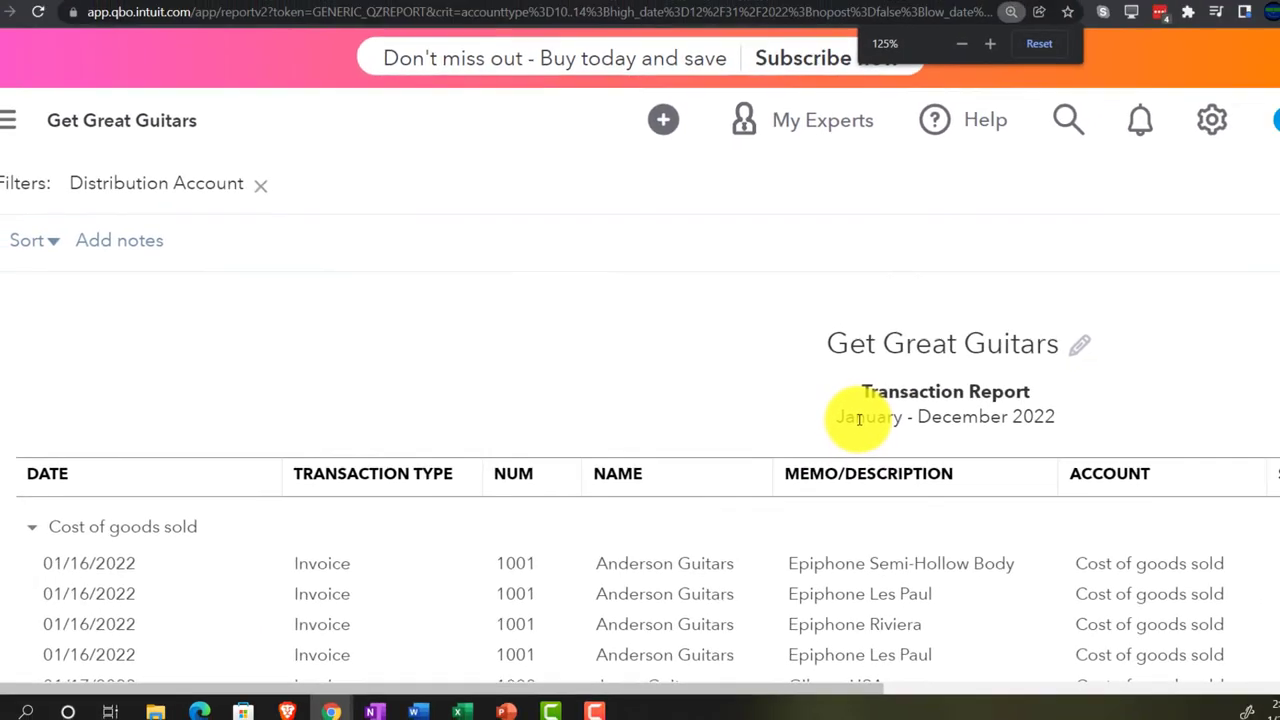
pyautogui.scroll(-5, 848, 441)
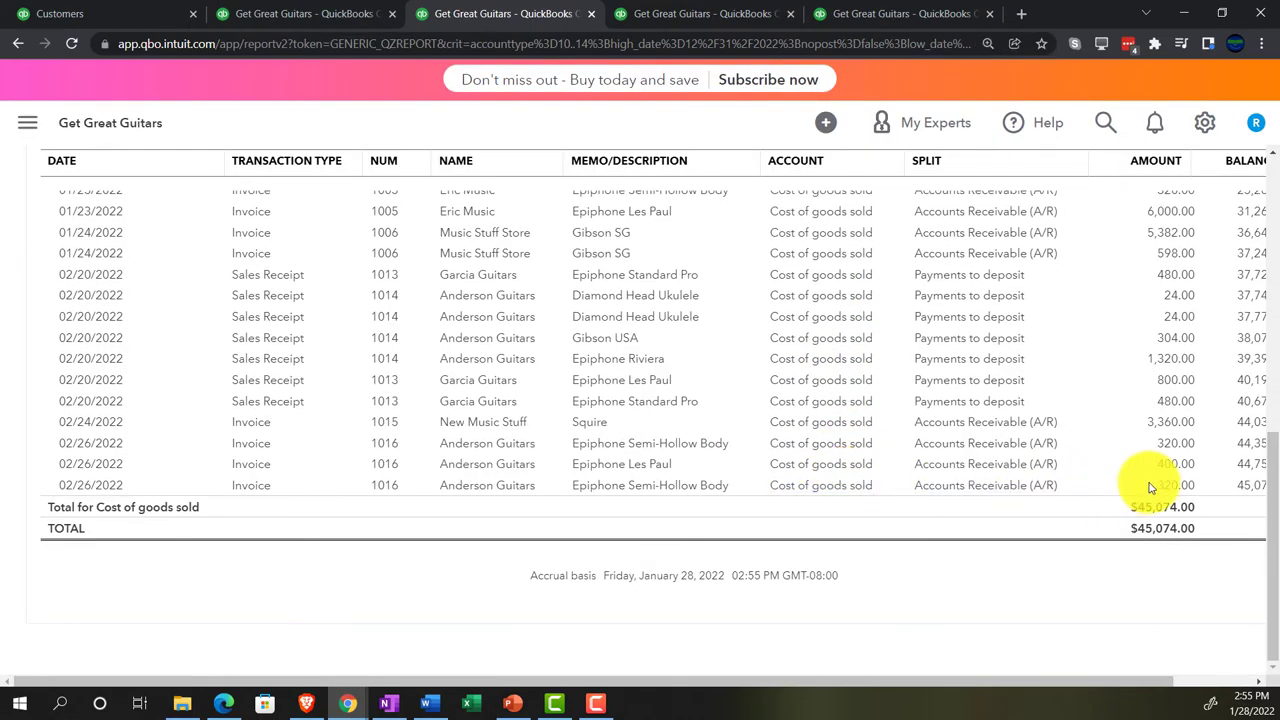
pyautogui.scroll(10, 166, 377)
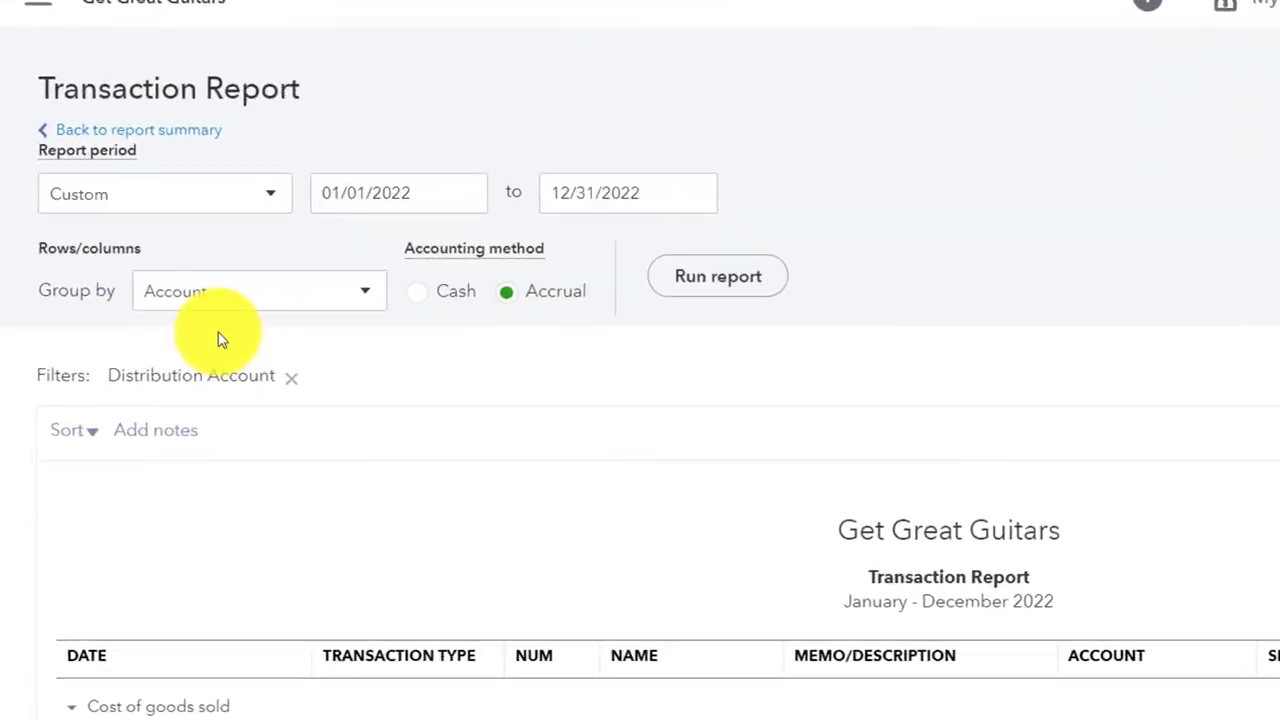
pyautogui.click(170, 137)
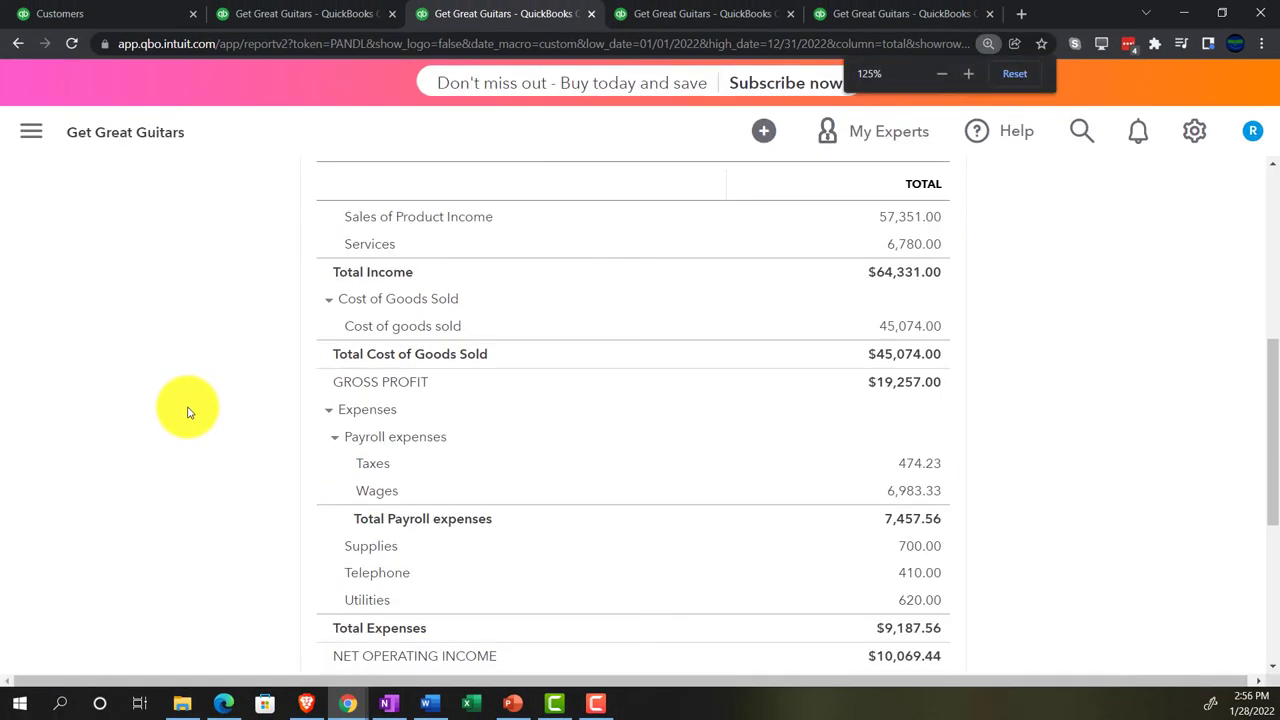
# - Enlarge the January - December 2022 Profit and Loss report and examine it from income down to net income
pyautogui.hotkey('ctrl', '+')
pyautogui.scroll(2, 183, 411)
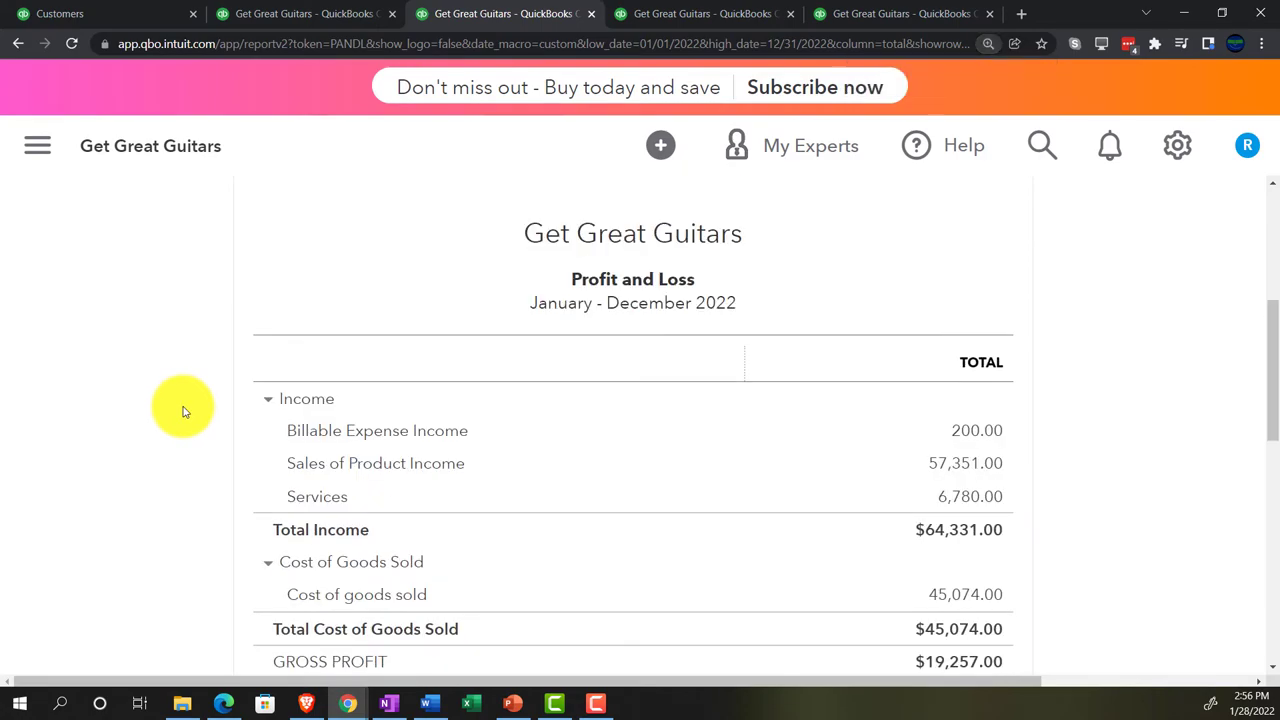
pyautogui.scroll(-8, 183, 411)
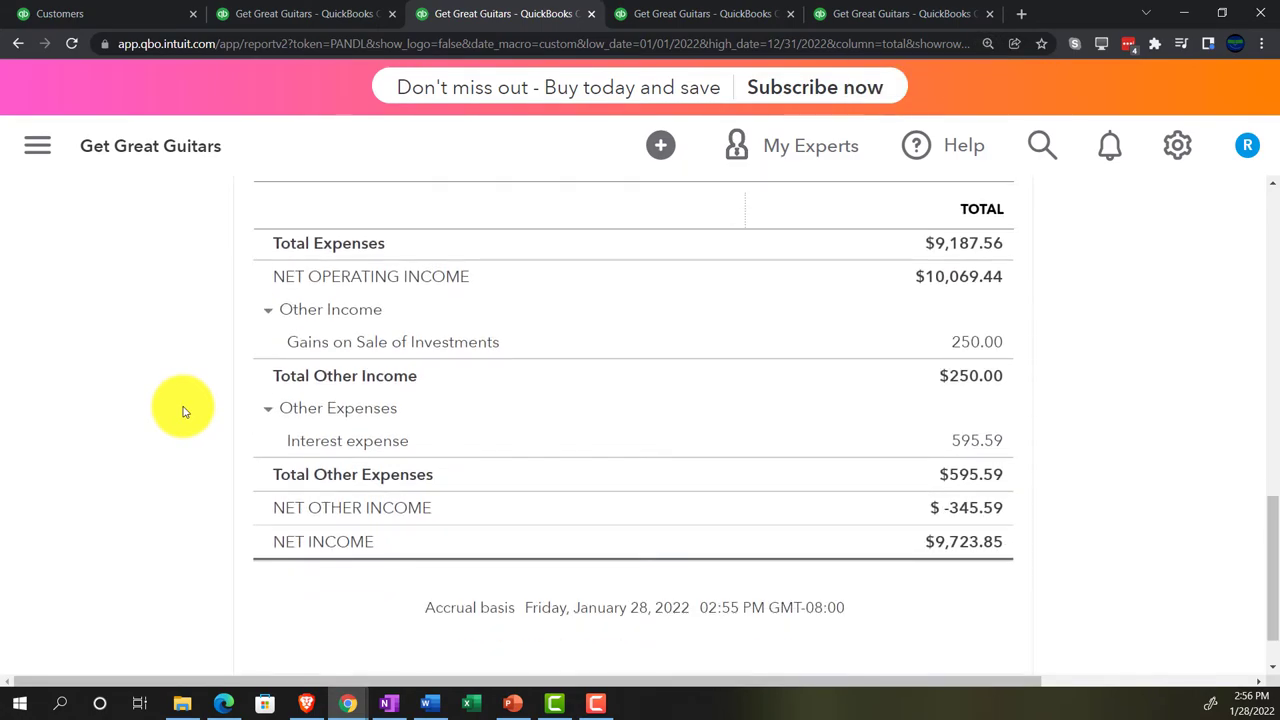
# - Rerun the February - December 2022 Profit and Loss report, enlarge it and examine it from income down to net income
pyautogui.click(646, 18)
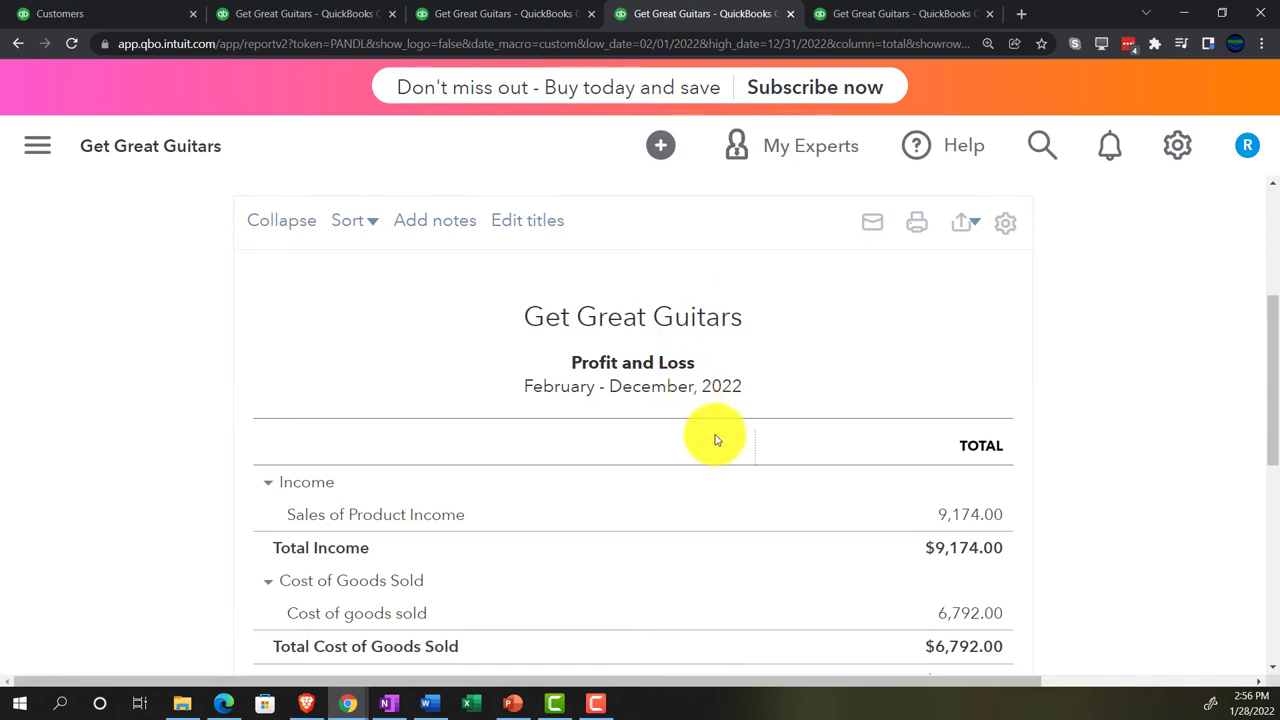
pyautogui.scroll(2, 845, 393)
pyautogui.click(1110, 362)
pyautogui.scroll(-2, 180, 537)
pyautogui.hotkey('ctrl', '+')
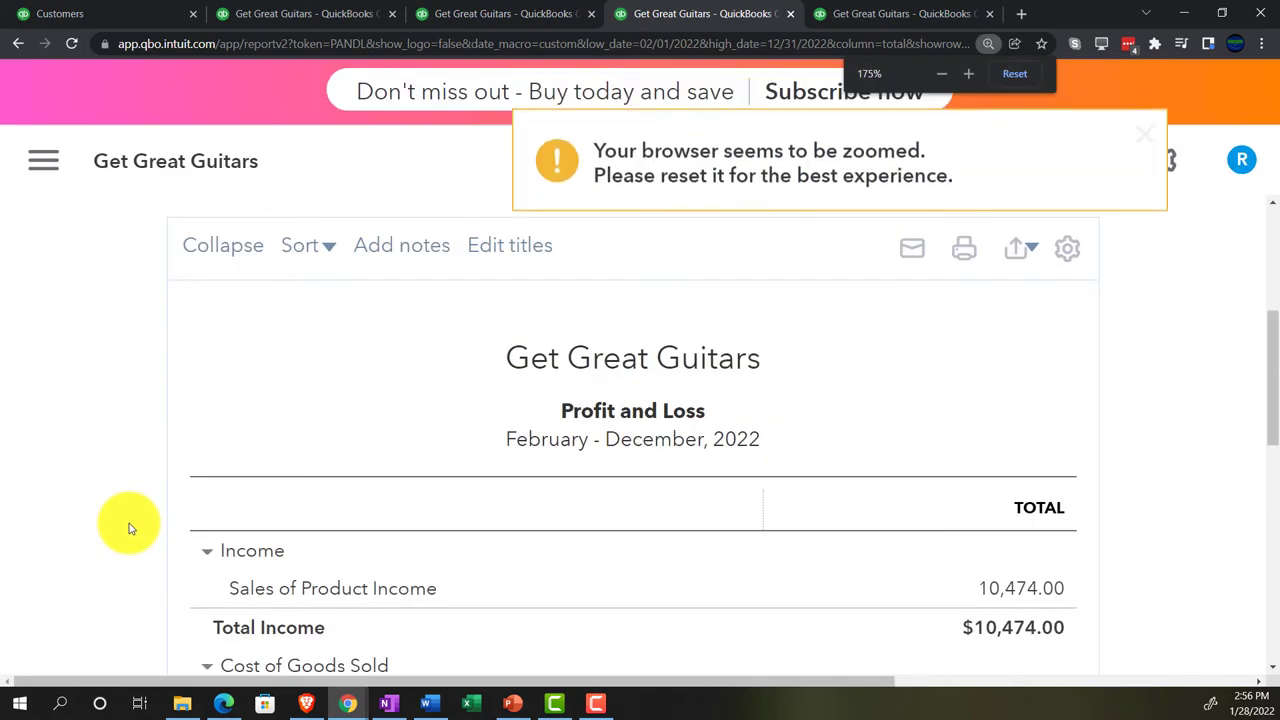
pyautogui.scroll(-1, 129, 528)
pyautogui.scroll(-1, 129, 528)
pyautogui.scroll(-4, 129, 528)
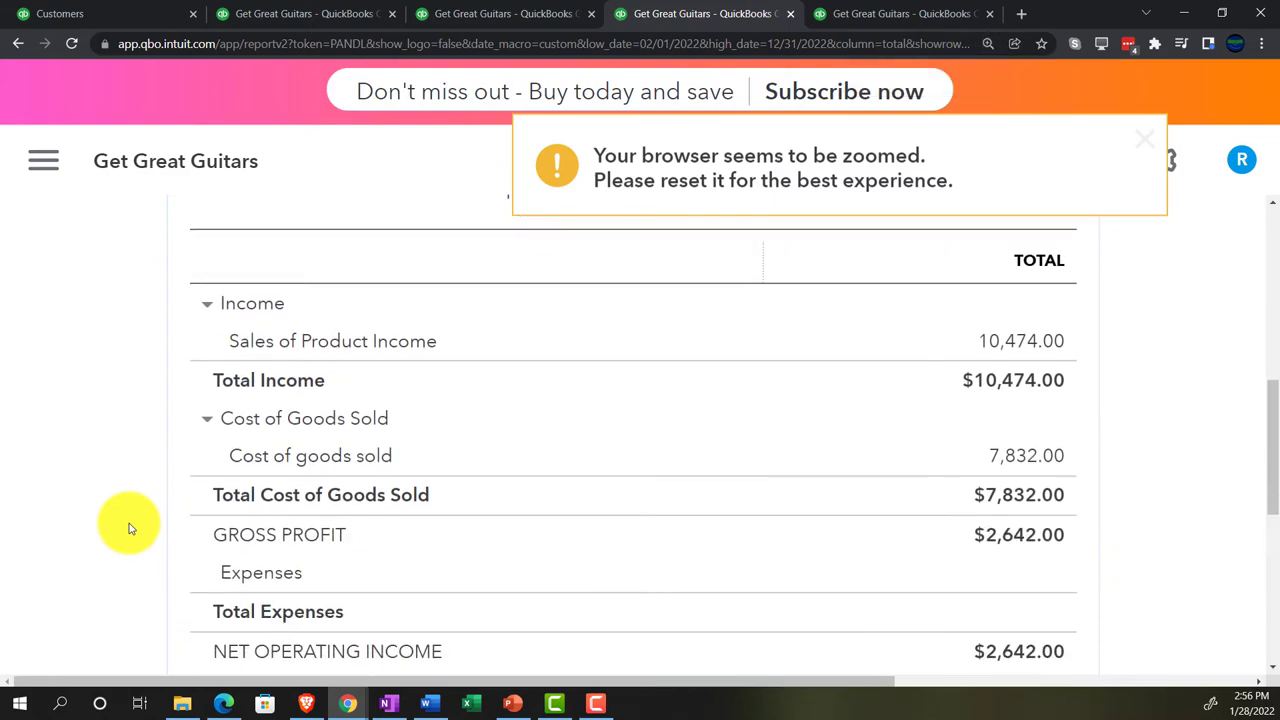
pyautogui.scroll(-1, 129, 528)
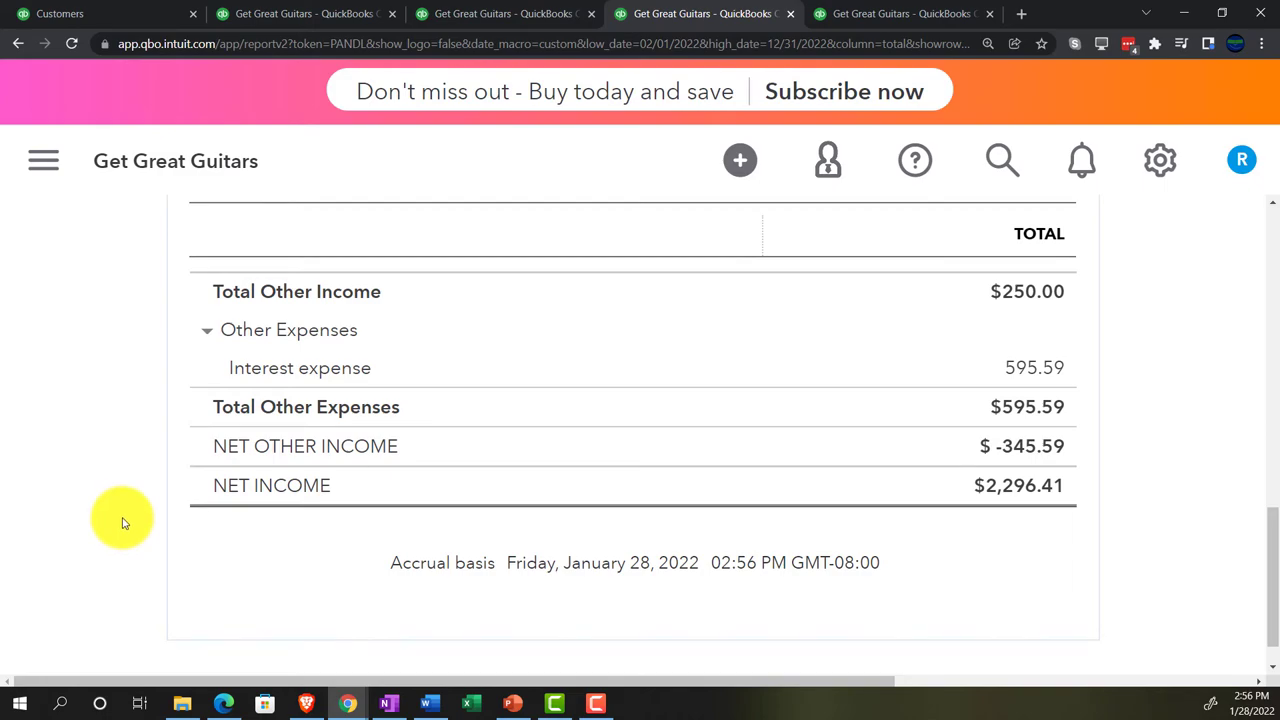
# - Rerun the Customer Balance Detail report as of 12/31/2022 at reduced zoom and examine the Anderson Guitars lines
pyautogui.click(850, 14)
pyautogui.hotkey('ctrl', '-')
pyautogui.hotkey('ctrl', '-')
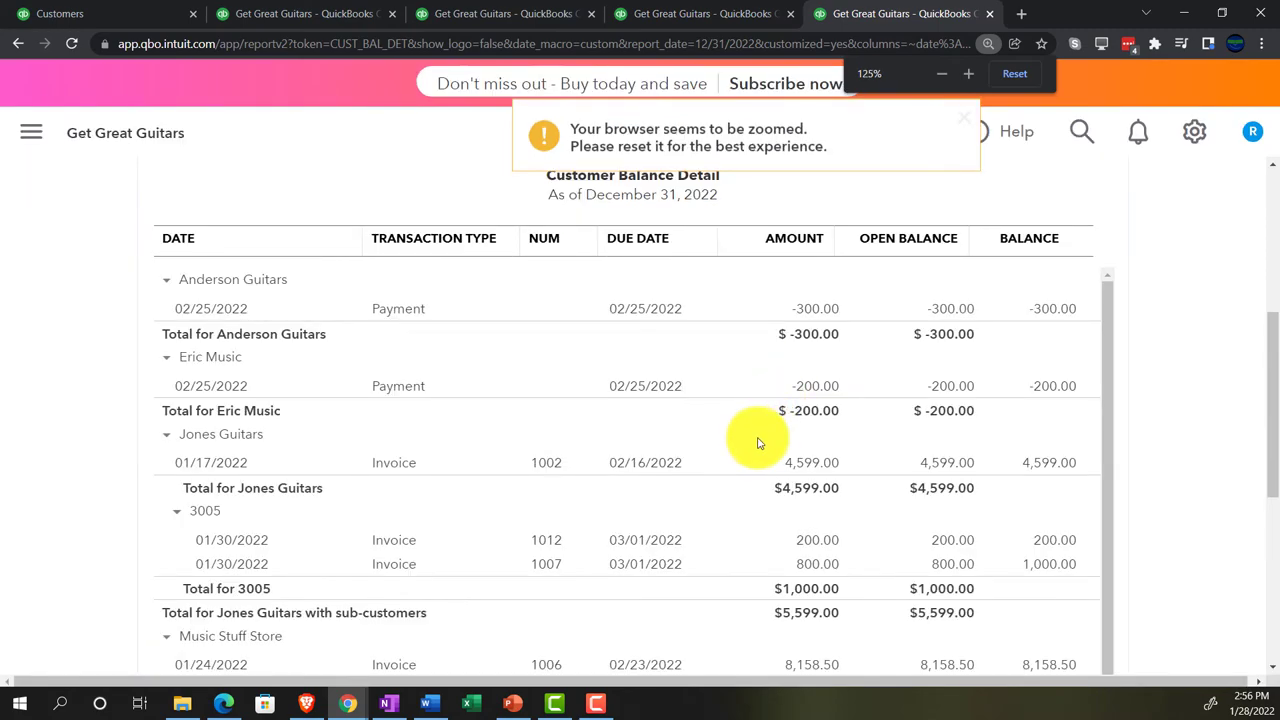
pyautogui.scroll(4, 758, 443)
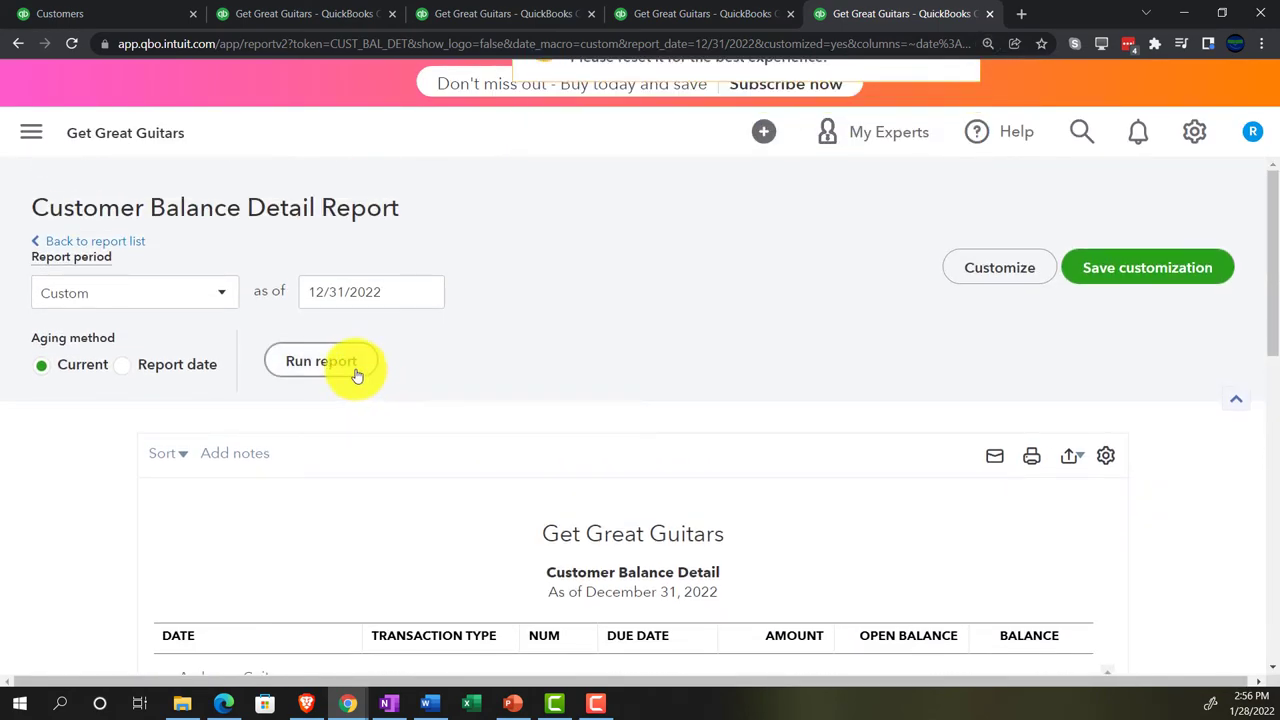
pyautogui.scroll(-2, 120, 443)
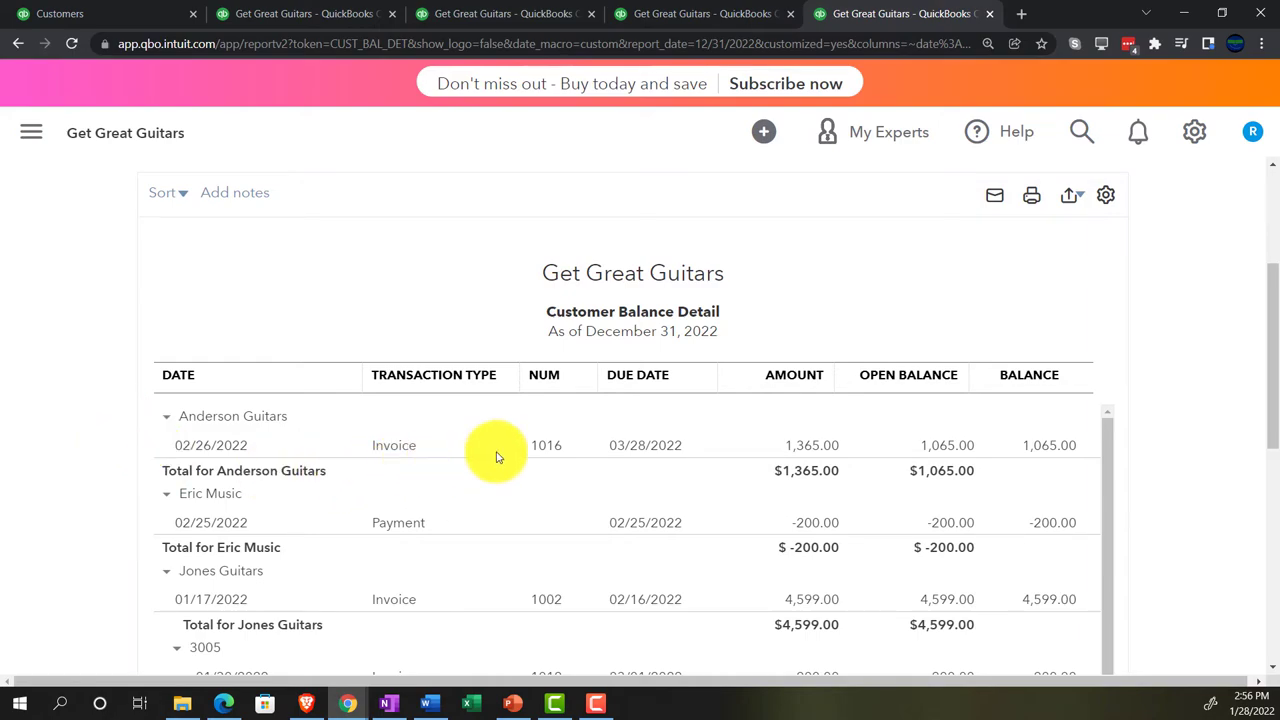
# - Customize the Customer Balance Detail report with the A/R Paid filter set to All and run it
pyautogui.scroll(3, 437, 463)
pyautogui.click(977, 257)
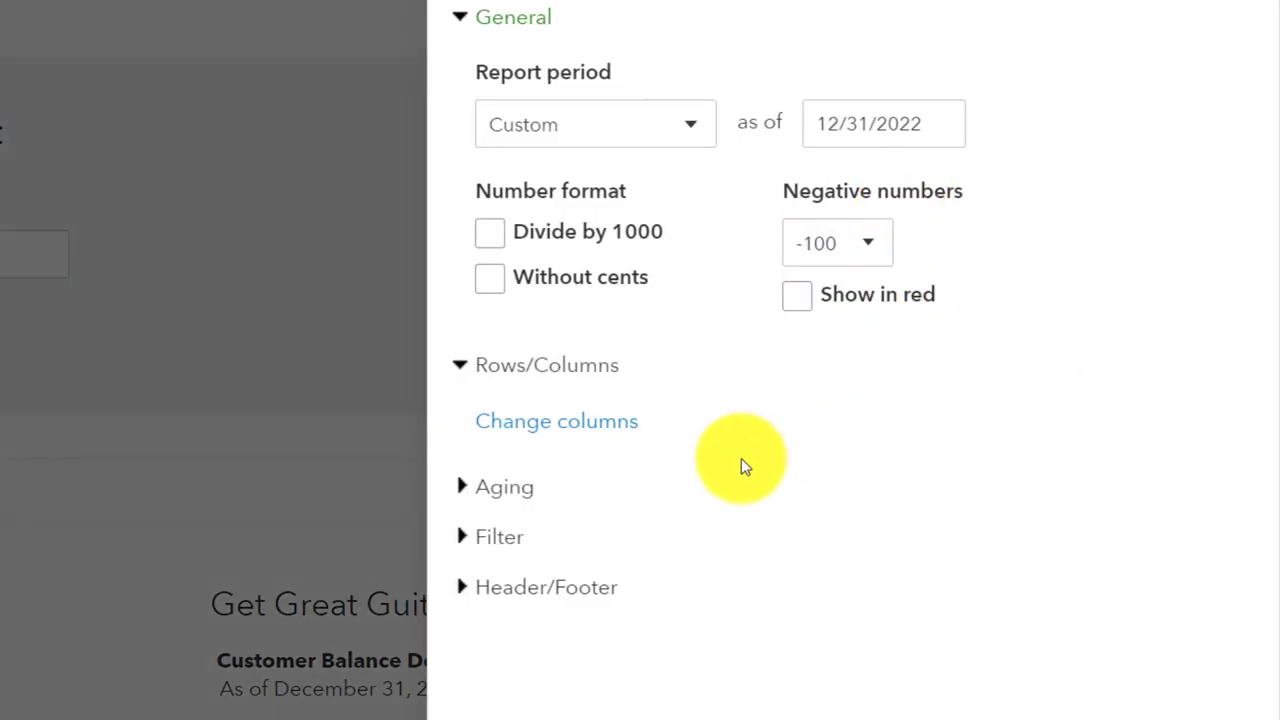
pyautogui.click(468, 548)
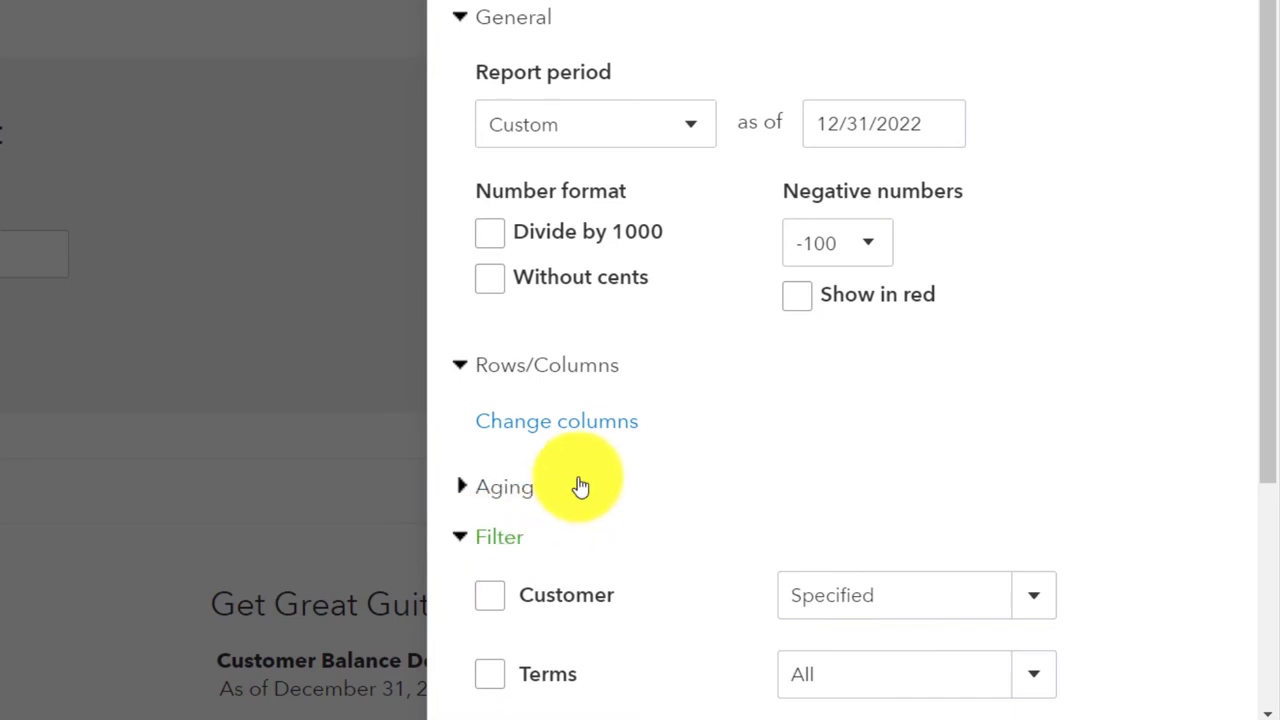
pyautogui.scroll(-4, 586, 471)
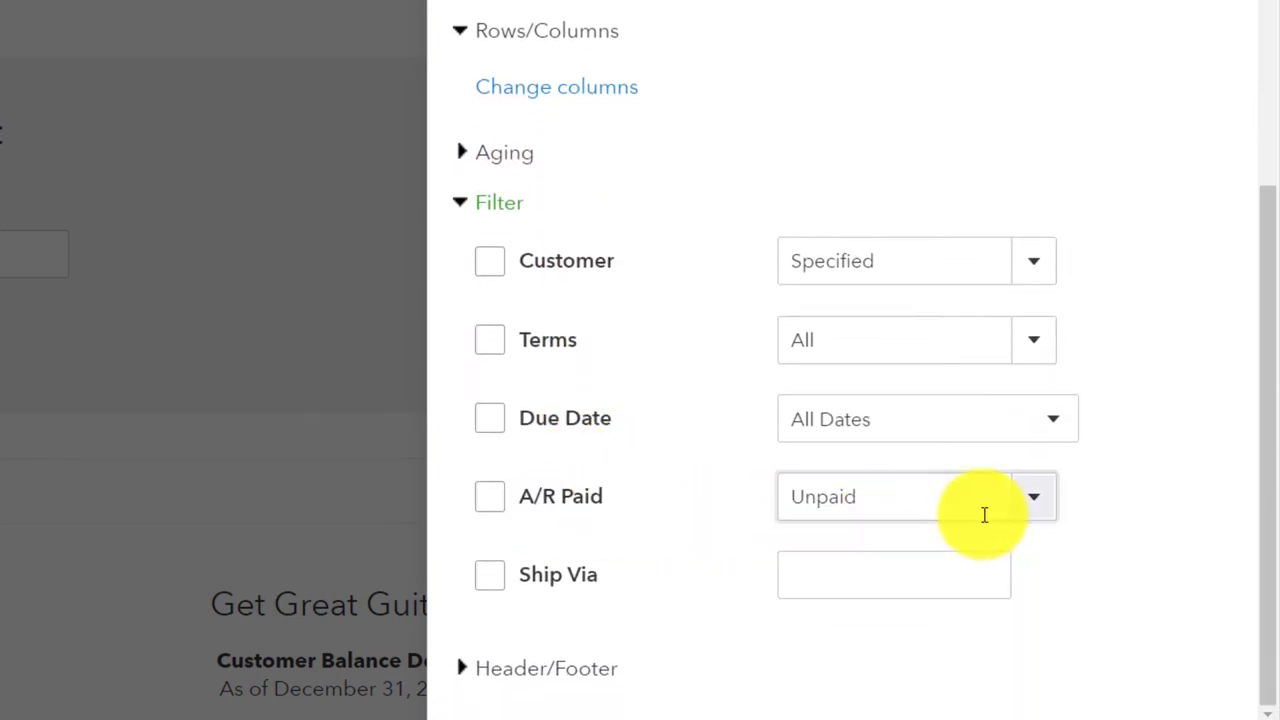
pyautogui.click(1043, 518)
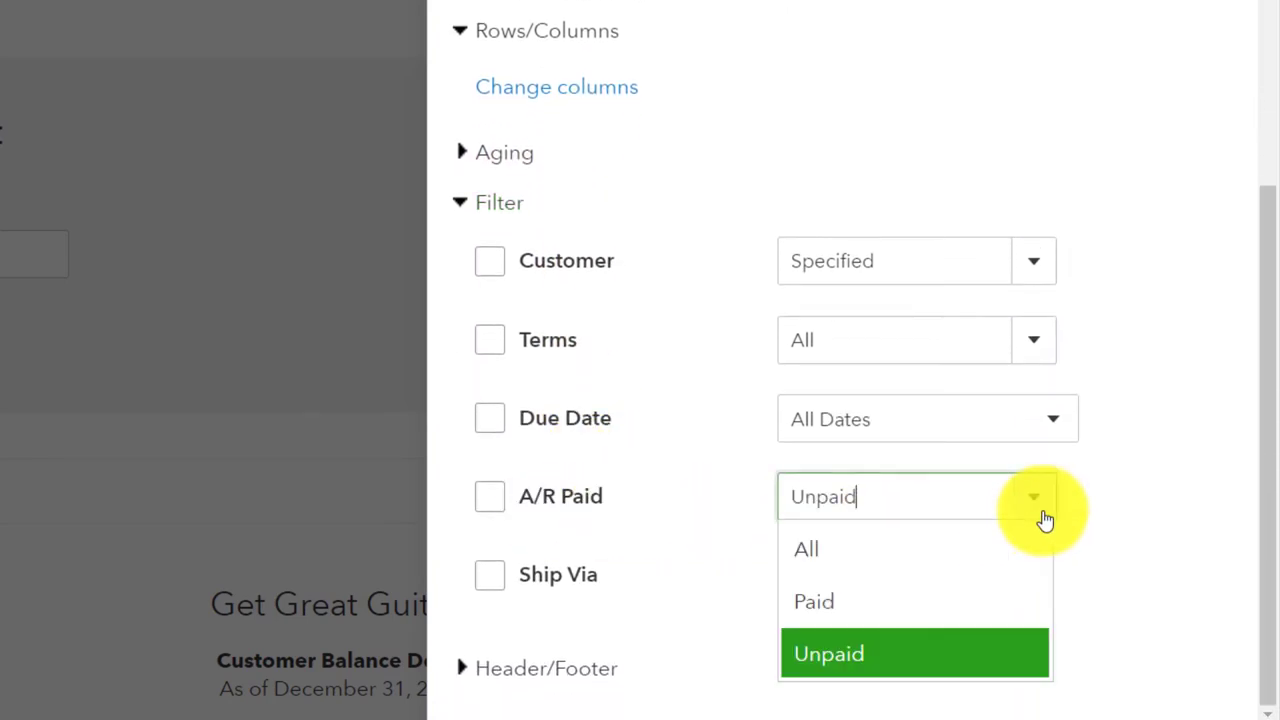
pyautogui.click(879, 553)
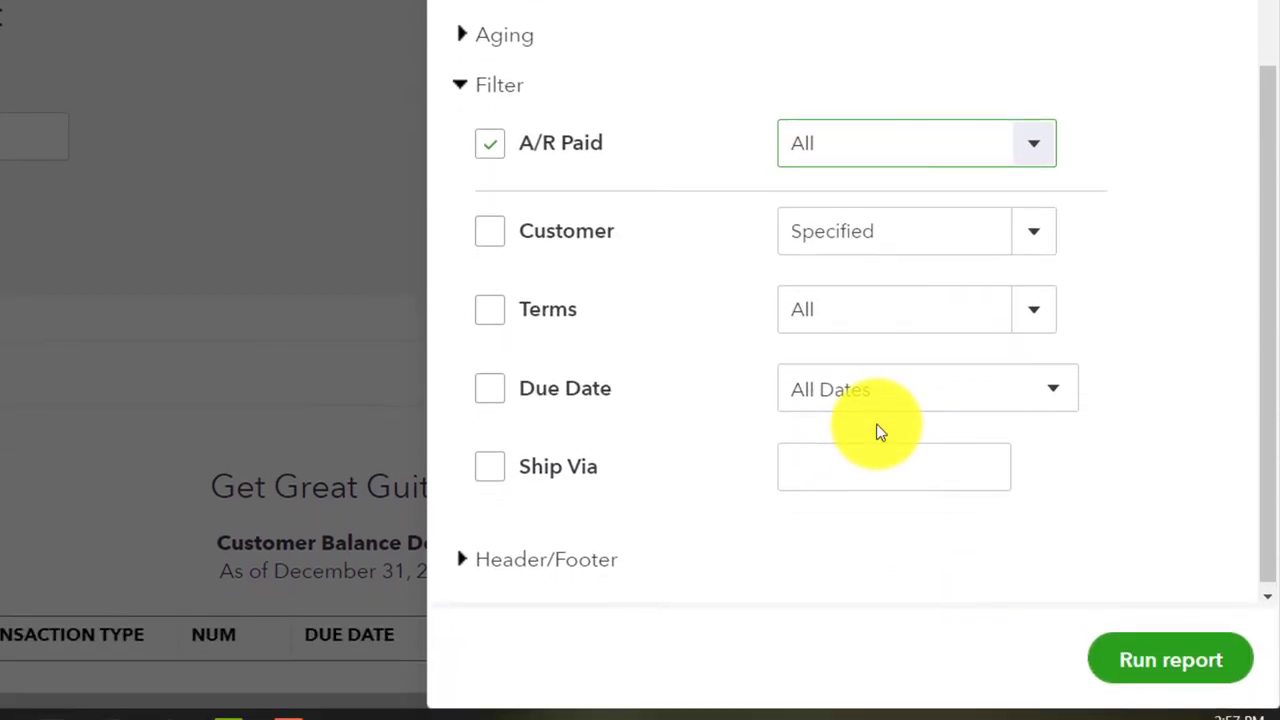
pyautogui.click(1180, 651)
pyautogui.scroll(-1, 90, 465)
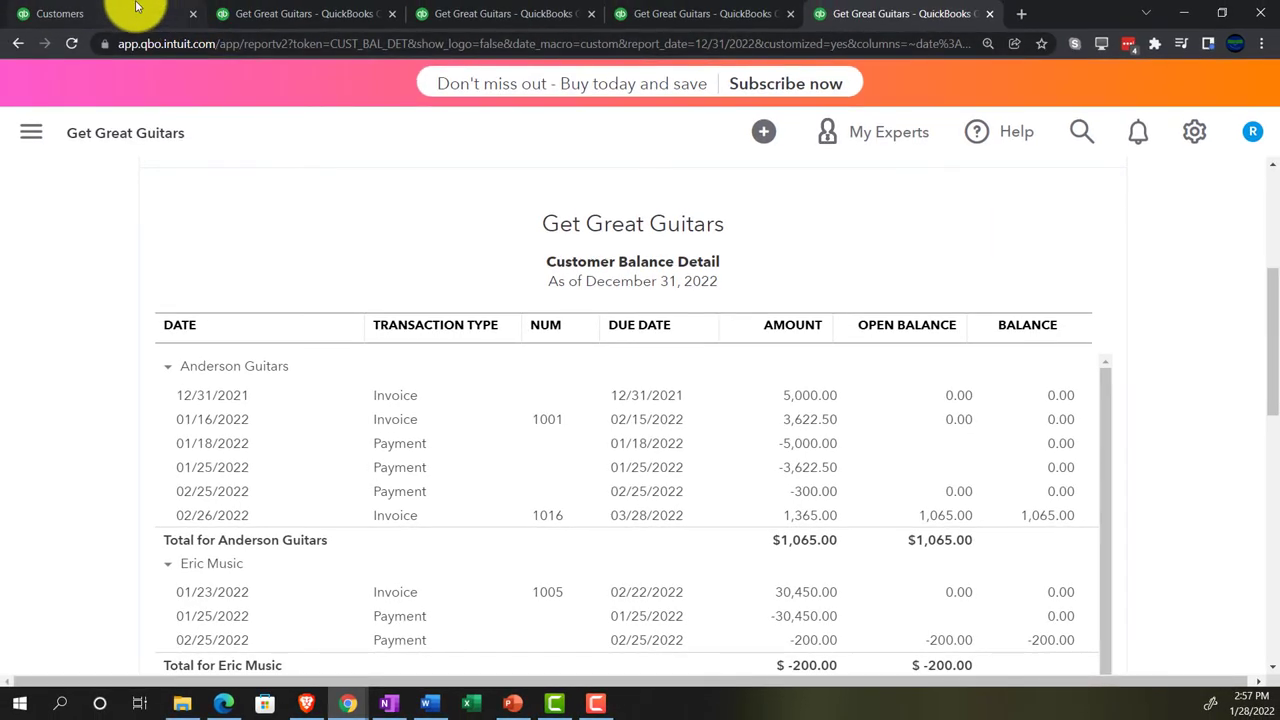
# - Compare the Anderson Guitars transaction list with the Customer Balance Detail report, and review the current assets on the Balance Sheet
pyautogui.click(137, 8)
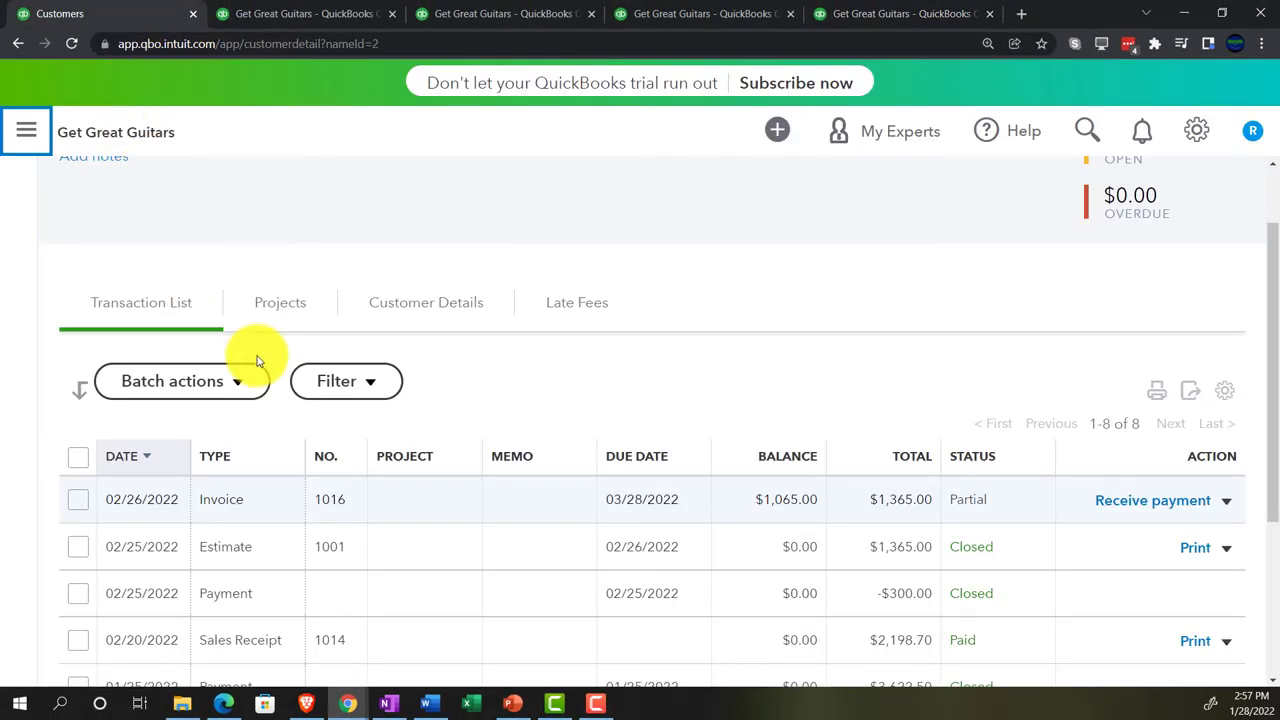
pyautogui.scroll(-1, 263, 450)
pyautogui.scroll(-1, 417, 496)
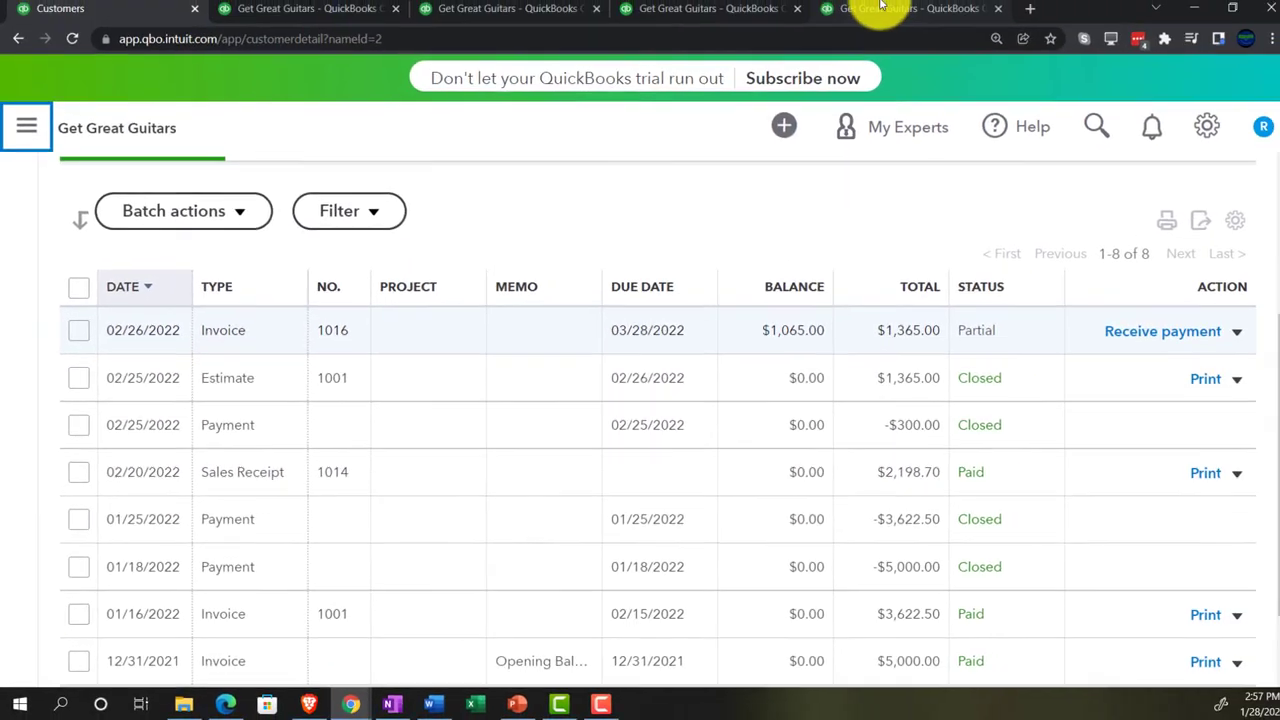
pyautogui.click(873, 10)
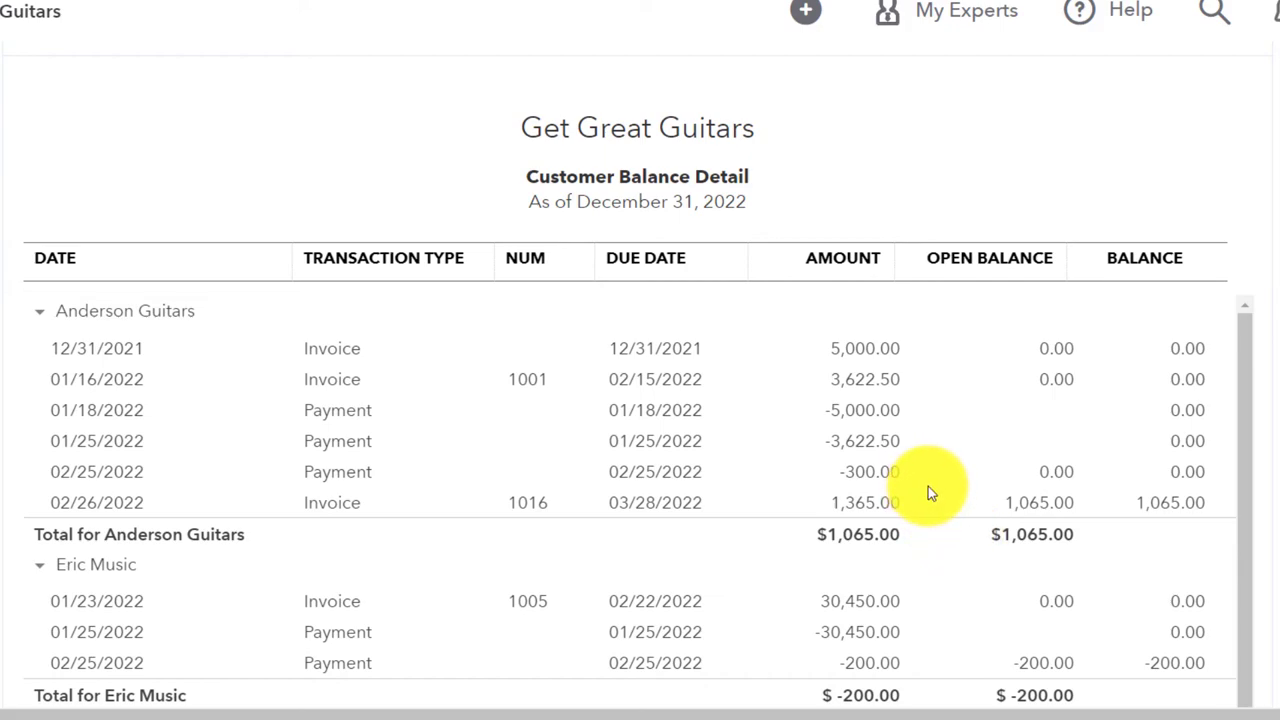
pyautogui.scroll(-3, 928, 486)
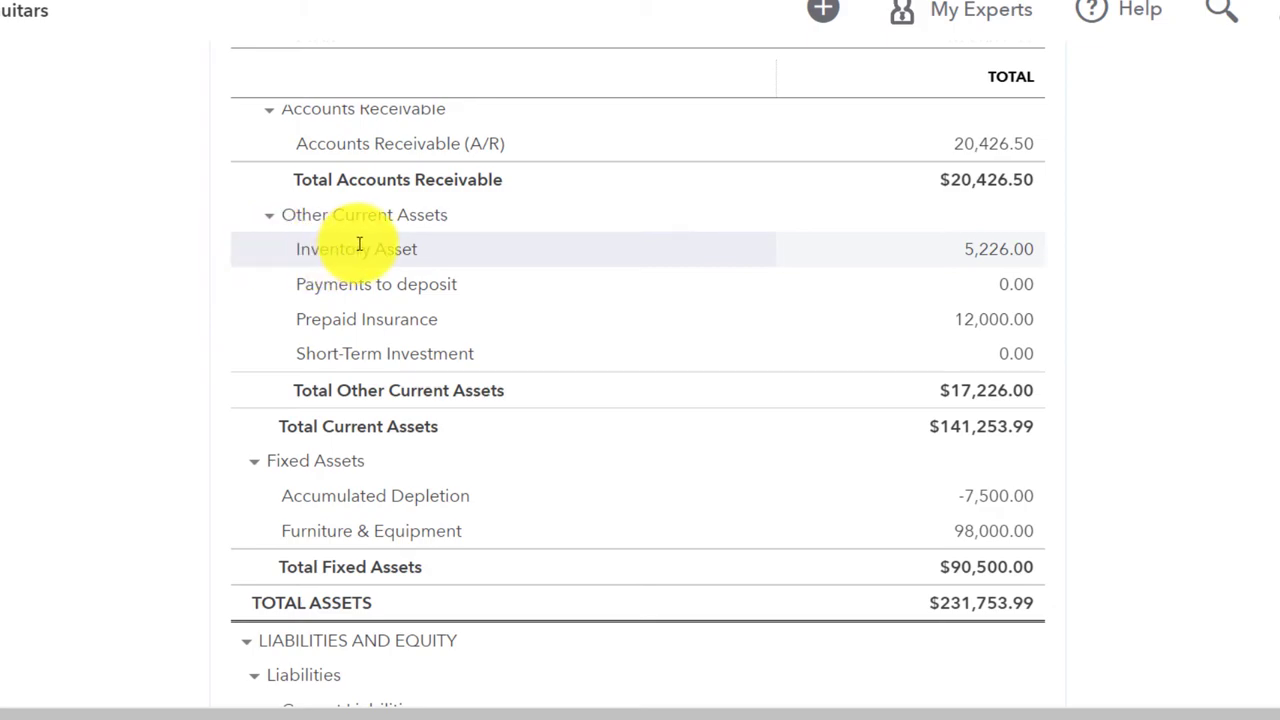
# - Go from the Anderson Guitars customer page to the Bookkeeping transactions and open the All Sales list
pyautogui.click(186, 12)
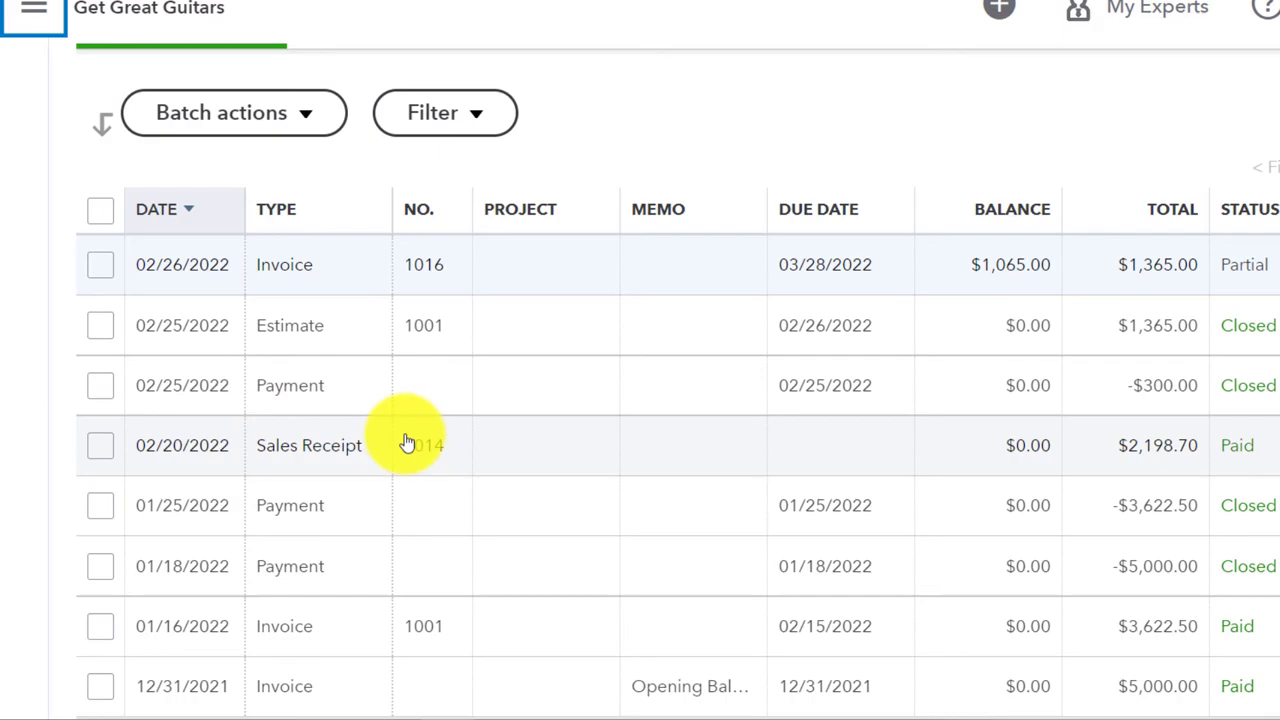
pyautogui.scroll(1, 407, 443)
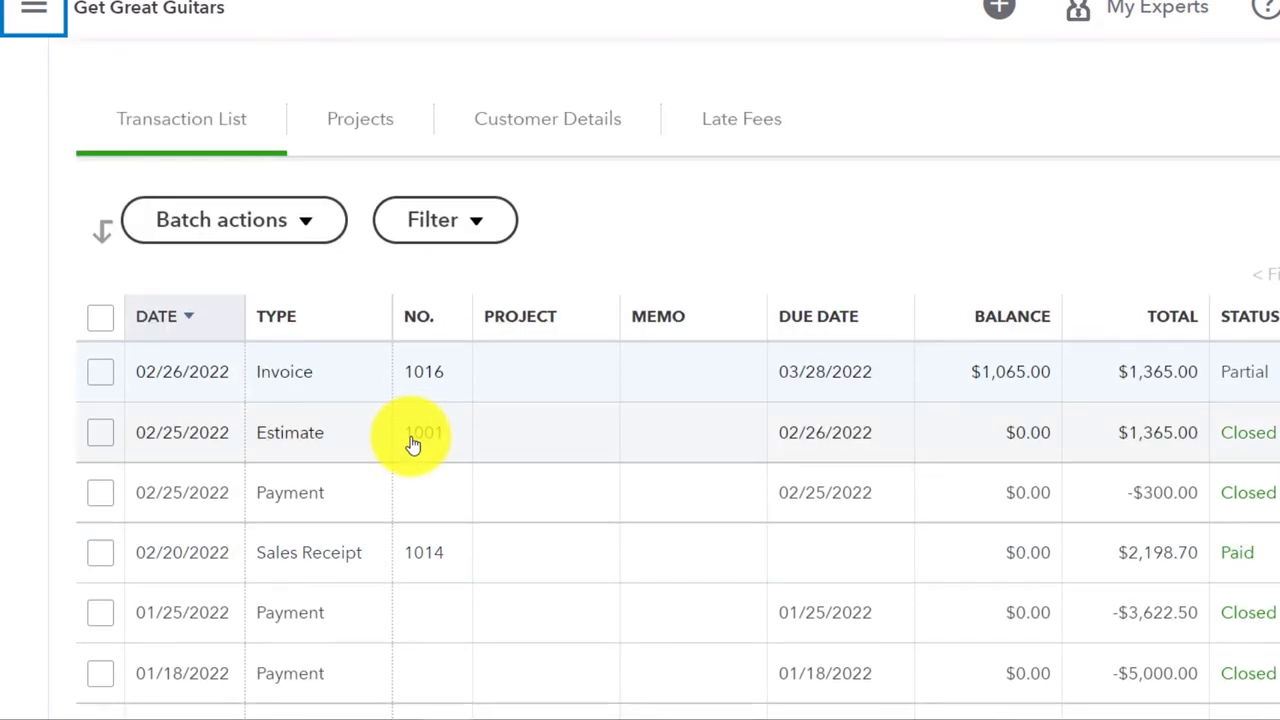
pyautogui.click(35, 90)
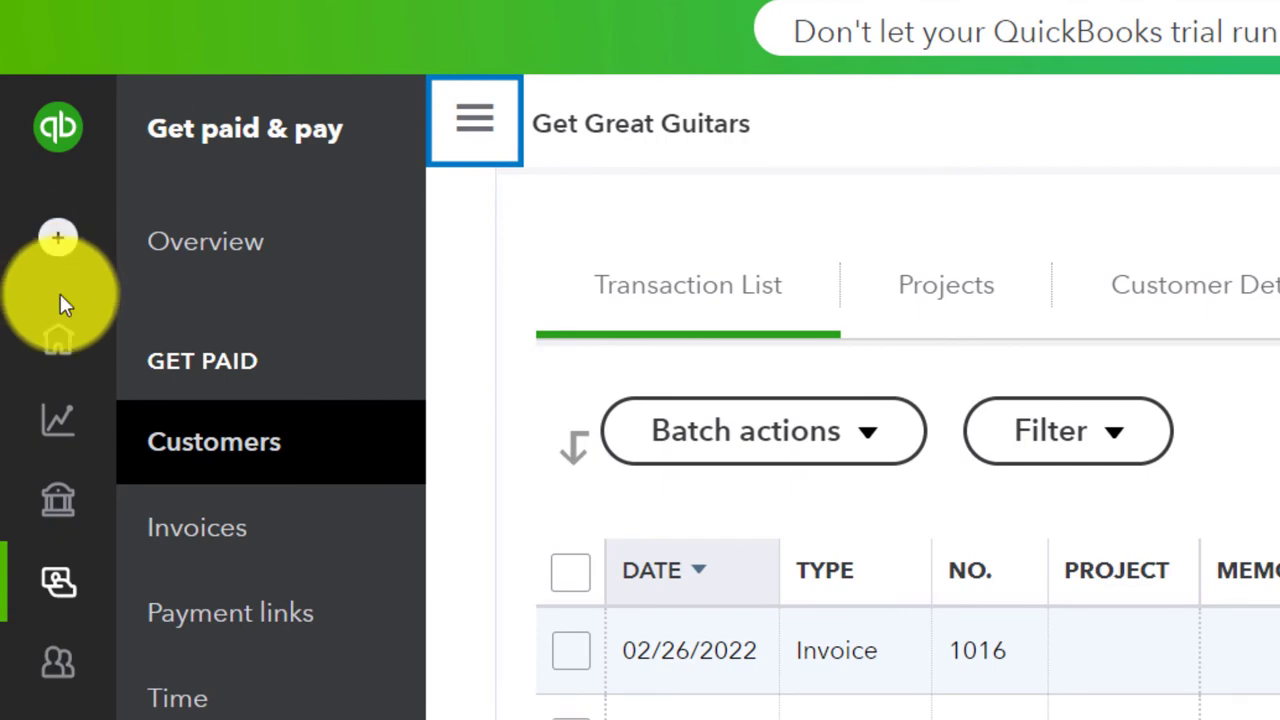
pyautogui.moveTo(57, 366)
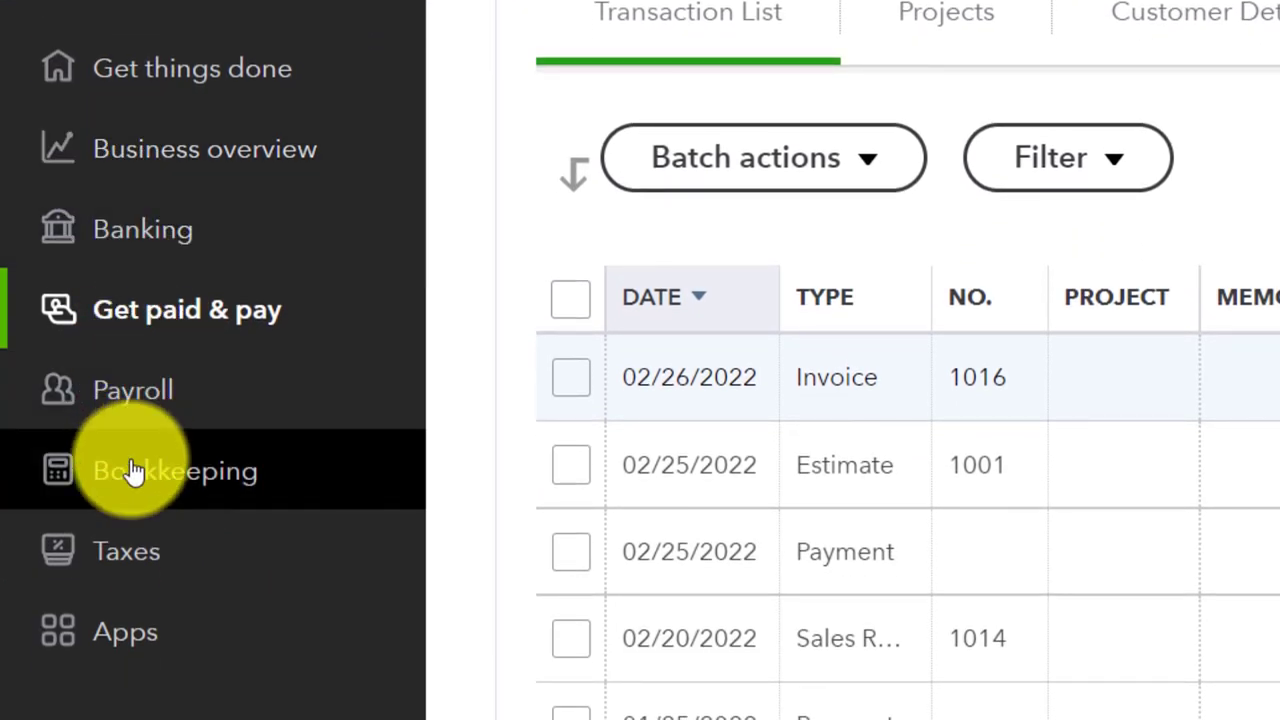
pyautogui.click(133, 471)
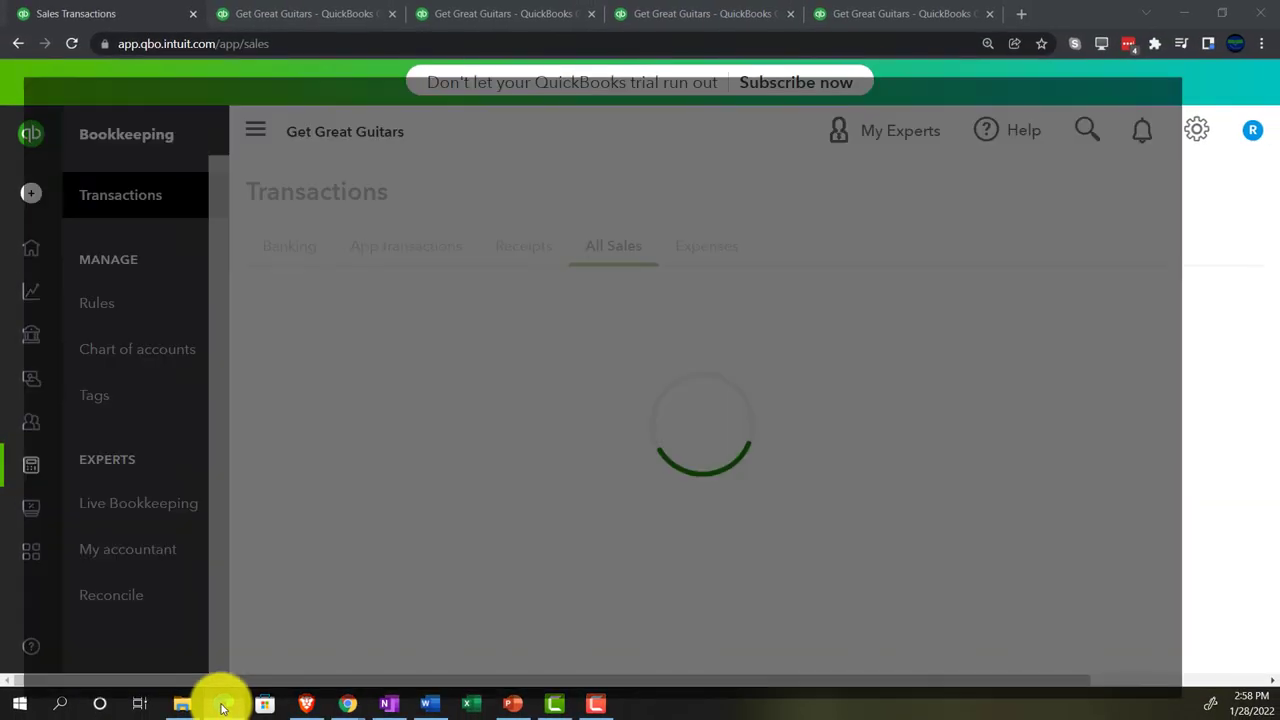
pyautogui.click(222, 706)
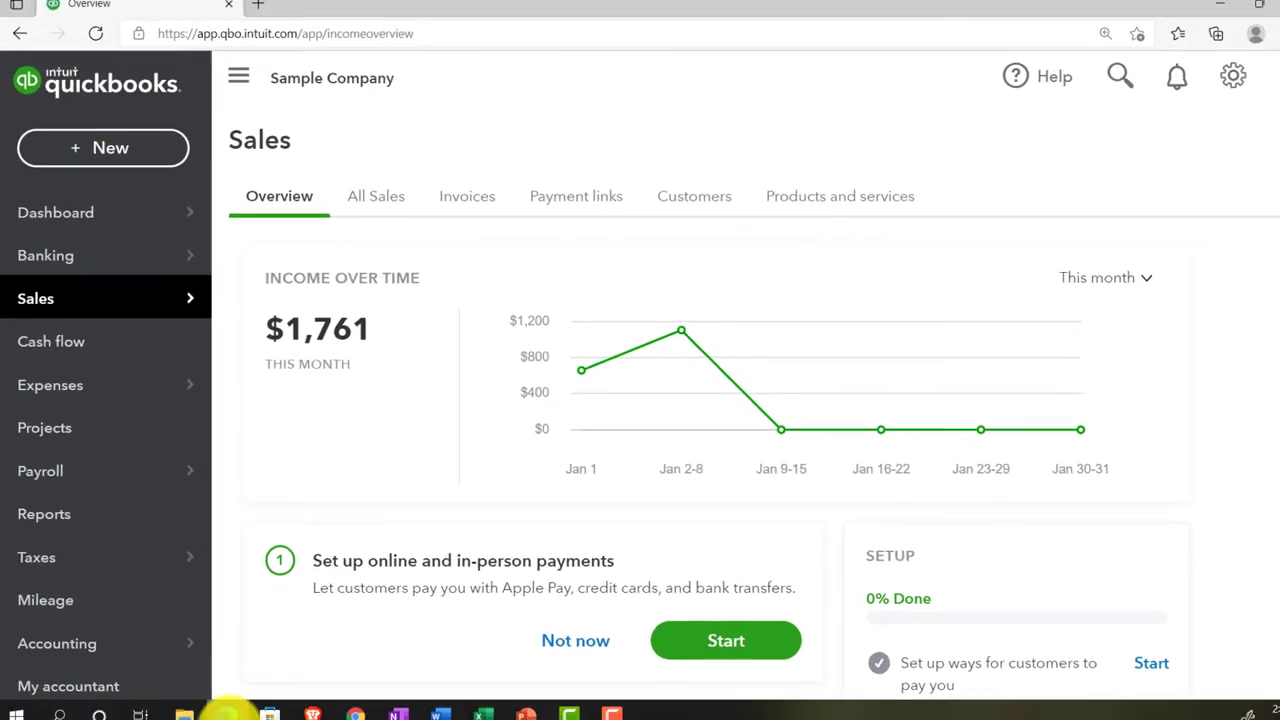
pyautogui.click(214, 700)
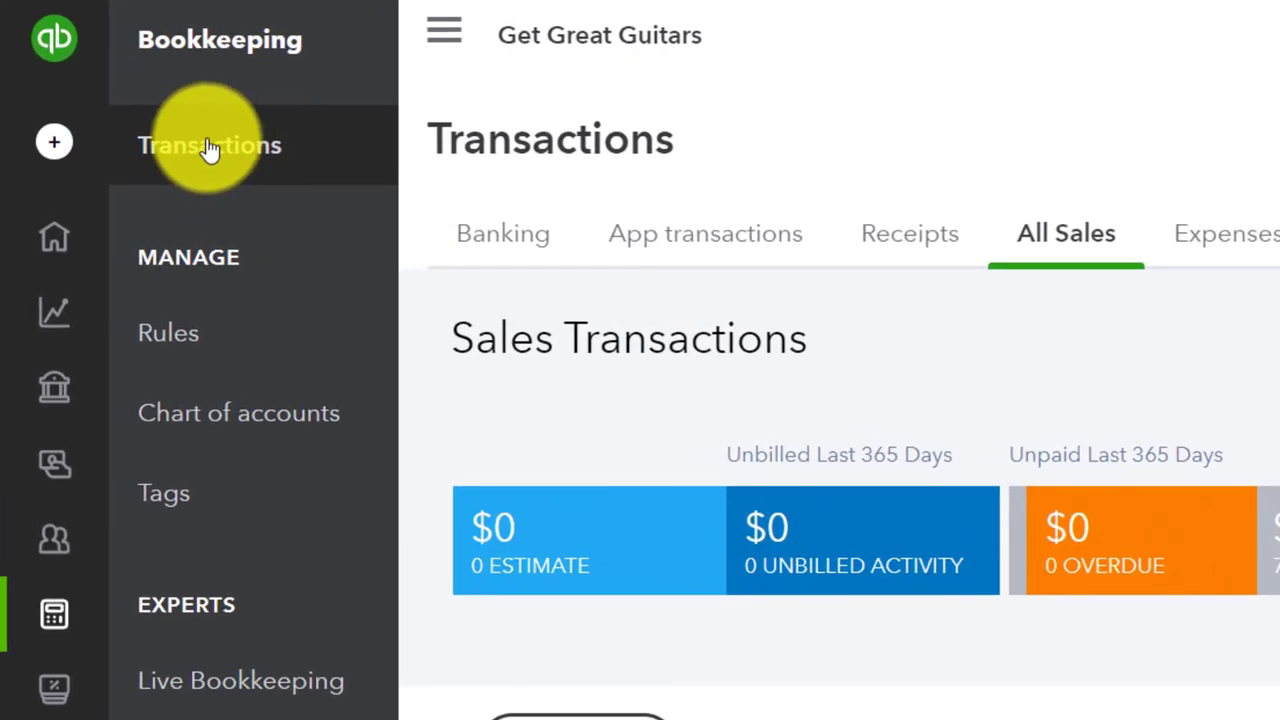
pyautogui.click(289, 163)
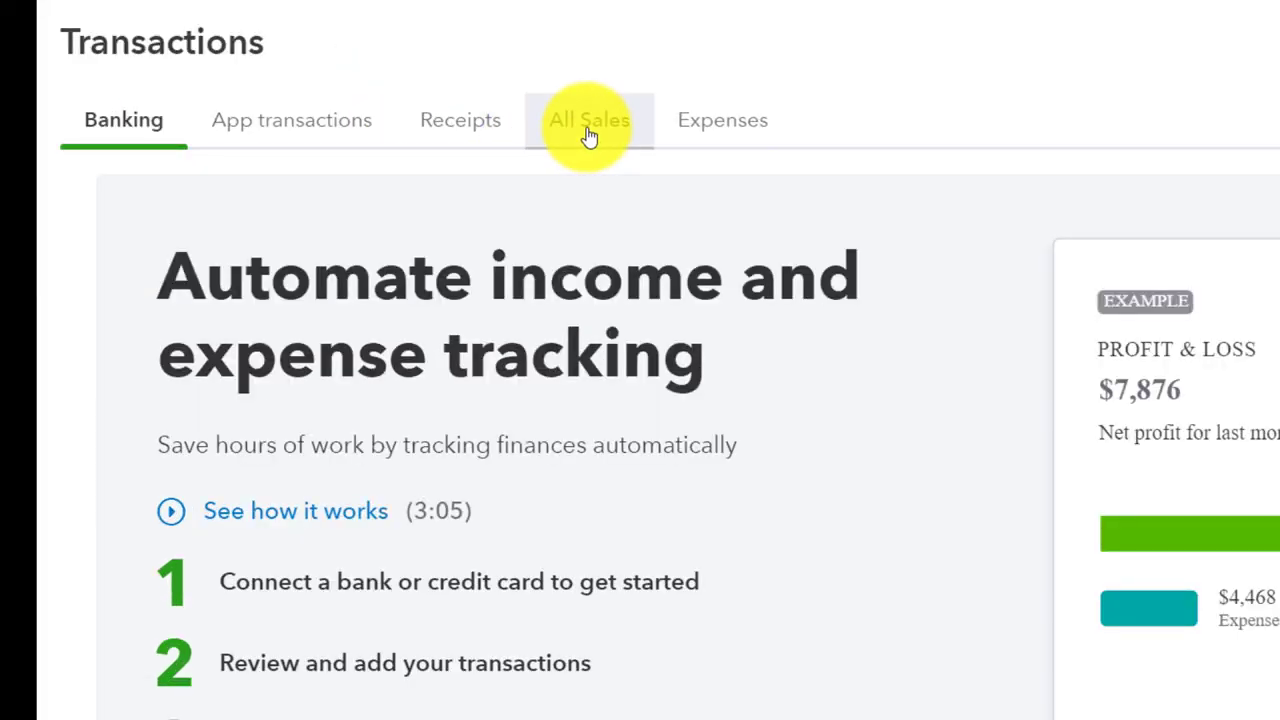
pyautogui.click(589, 135)
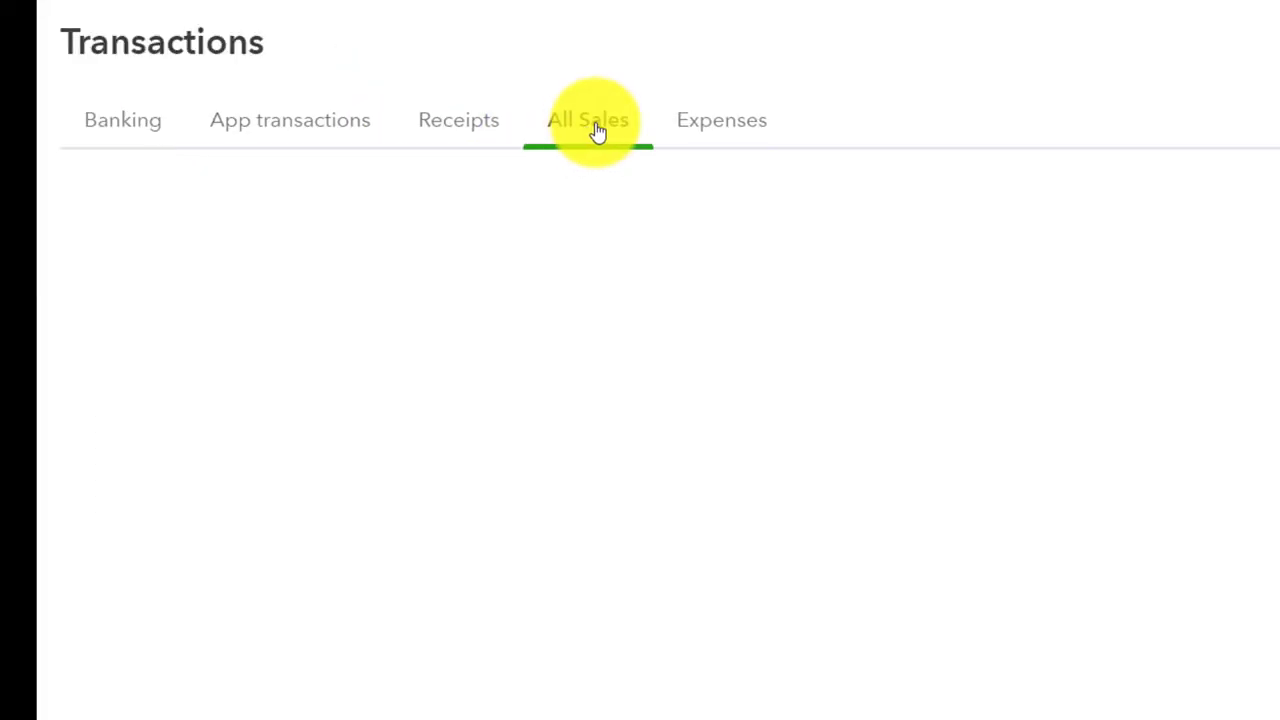
pyautogui.scroll(-1, 609, 280)
pyautogui.scroll(-3, 609, 277)
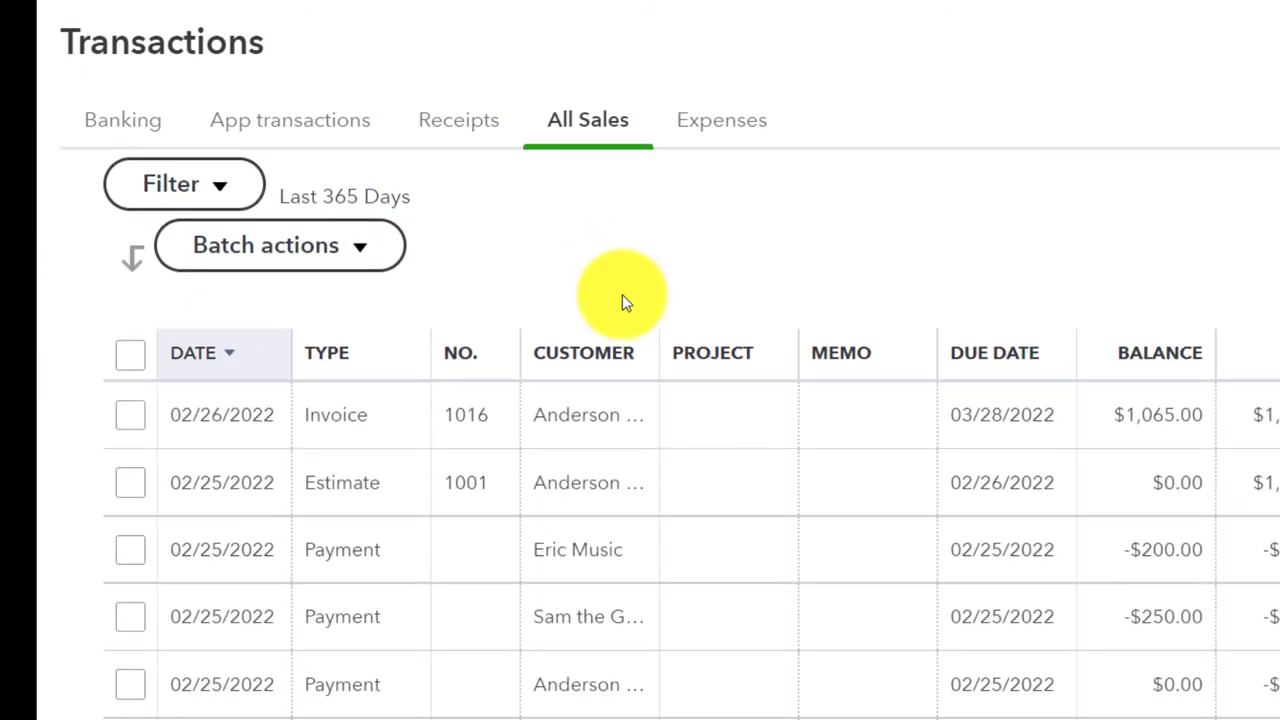
# - Filter the sales transactions of the last 365 days by the type Invoices and look through the list
pyautogui.click(232, 196)
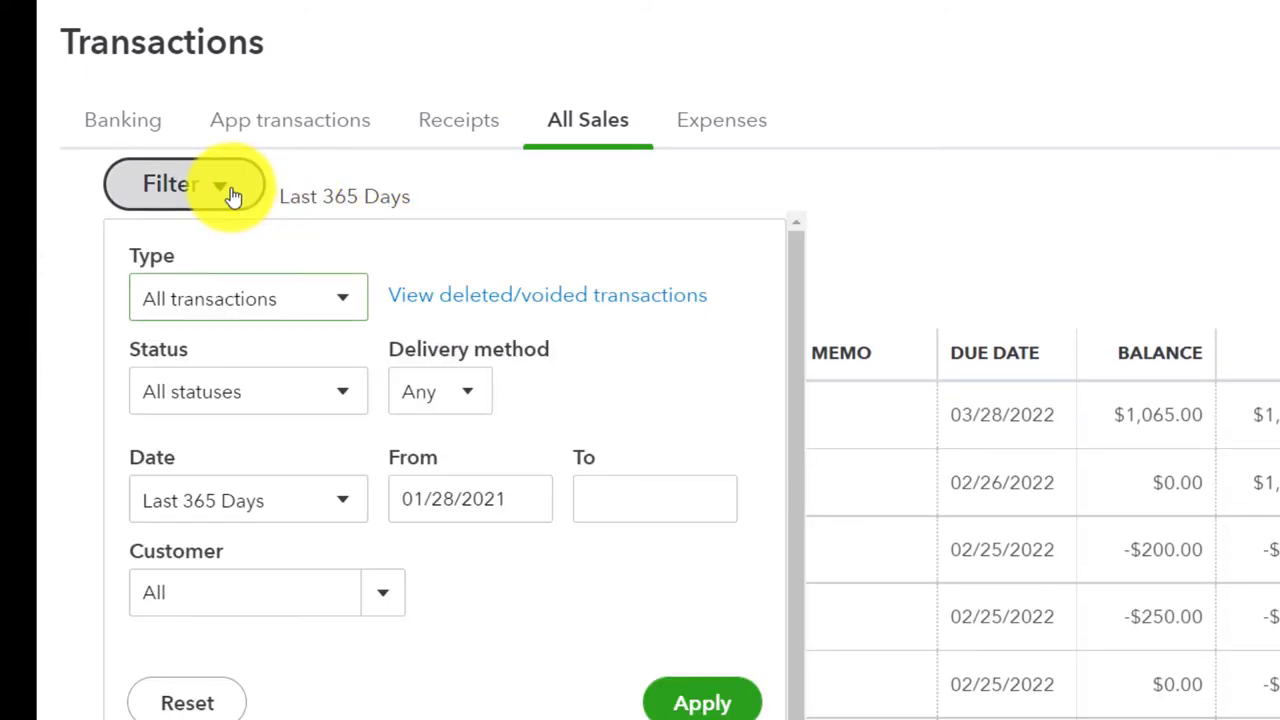
pyautogui.click(362, 298)
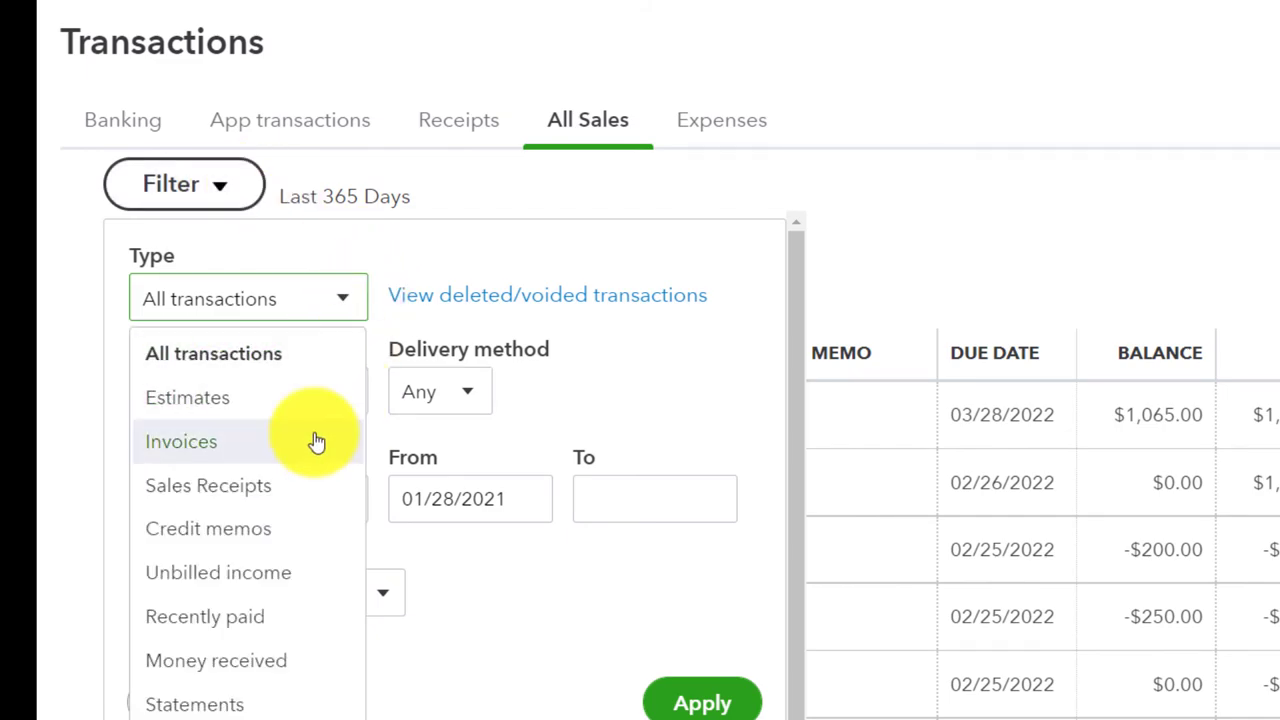
pyautogui.click(286, 446)
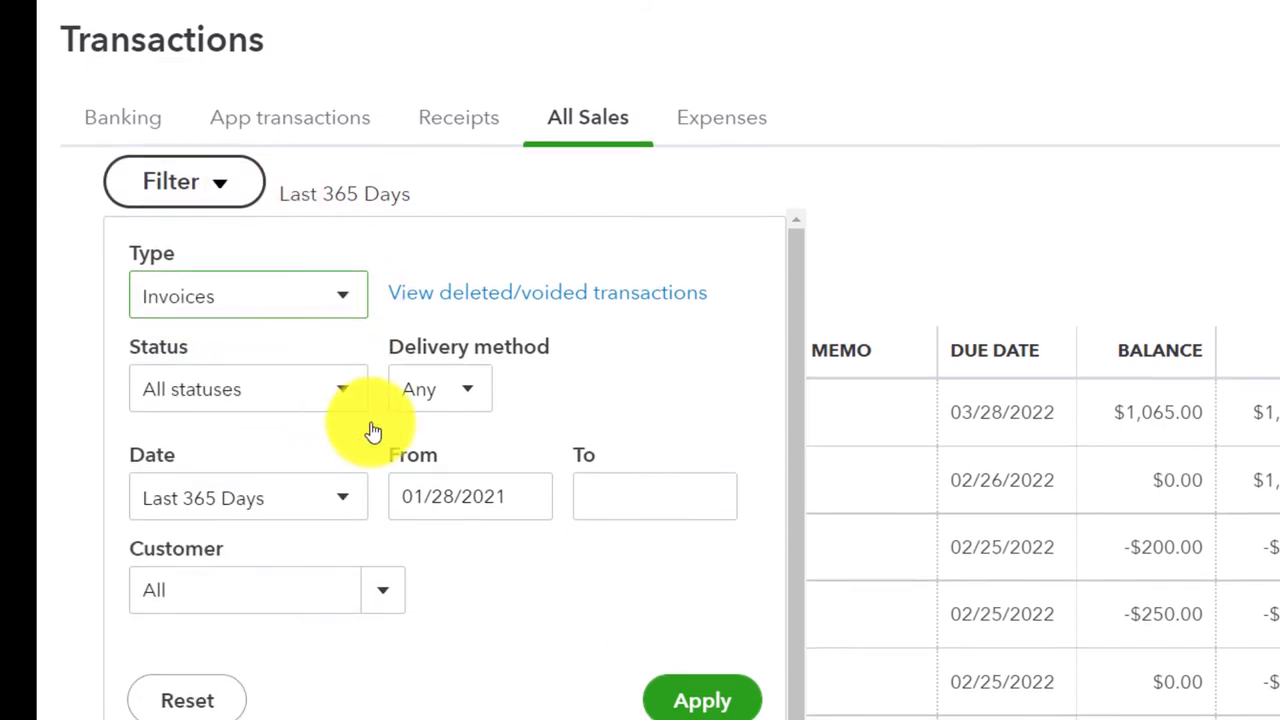
pyautogui.click(675, 706)
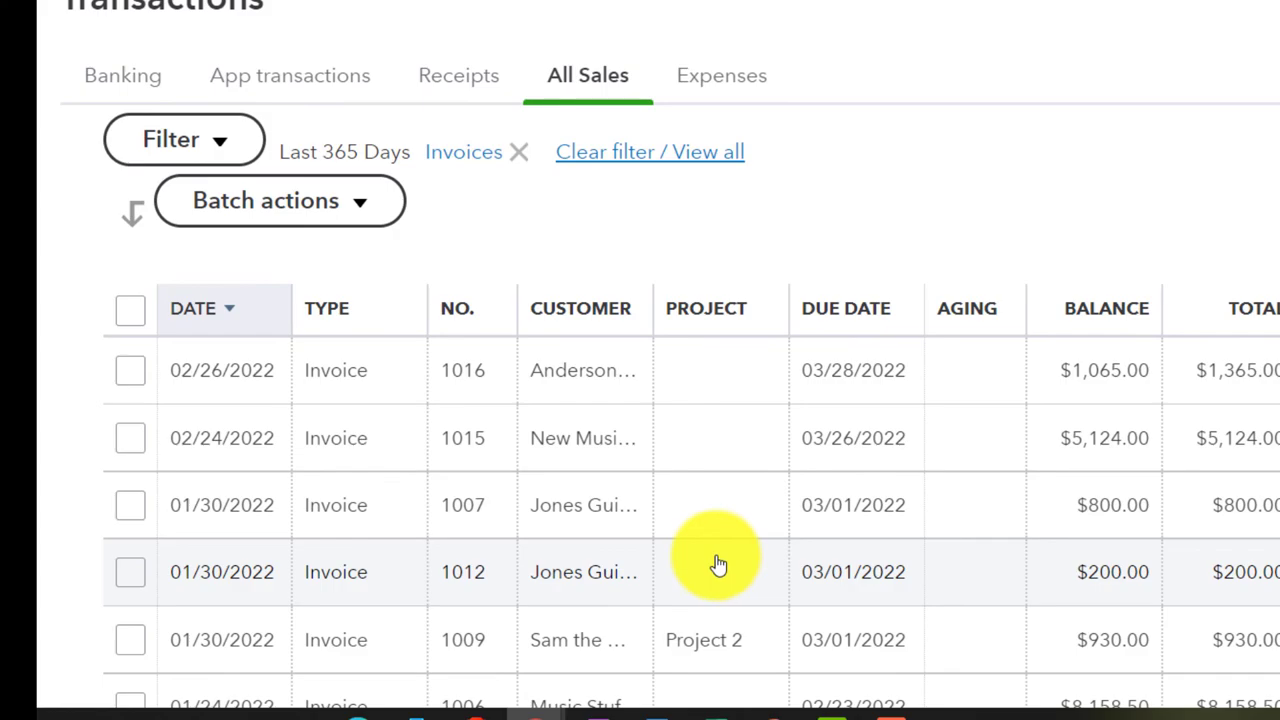
pyautogui.scroll(-4, 716, 560)
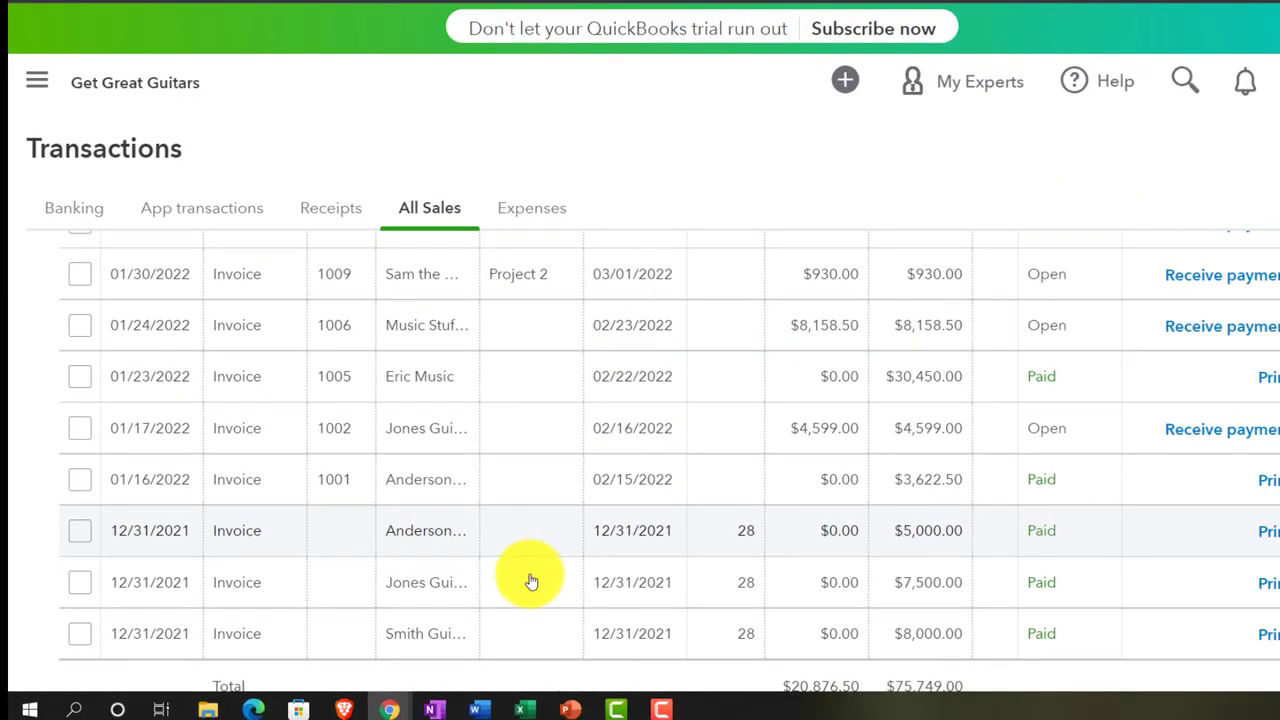
pyautogui.scroll(8, 706, 566)
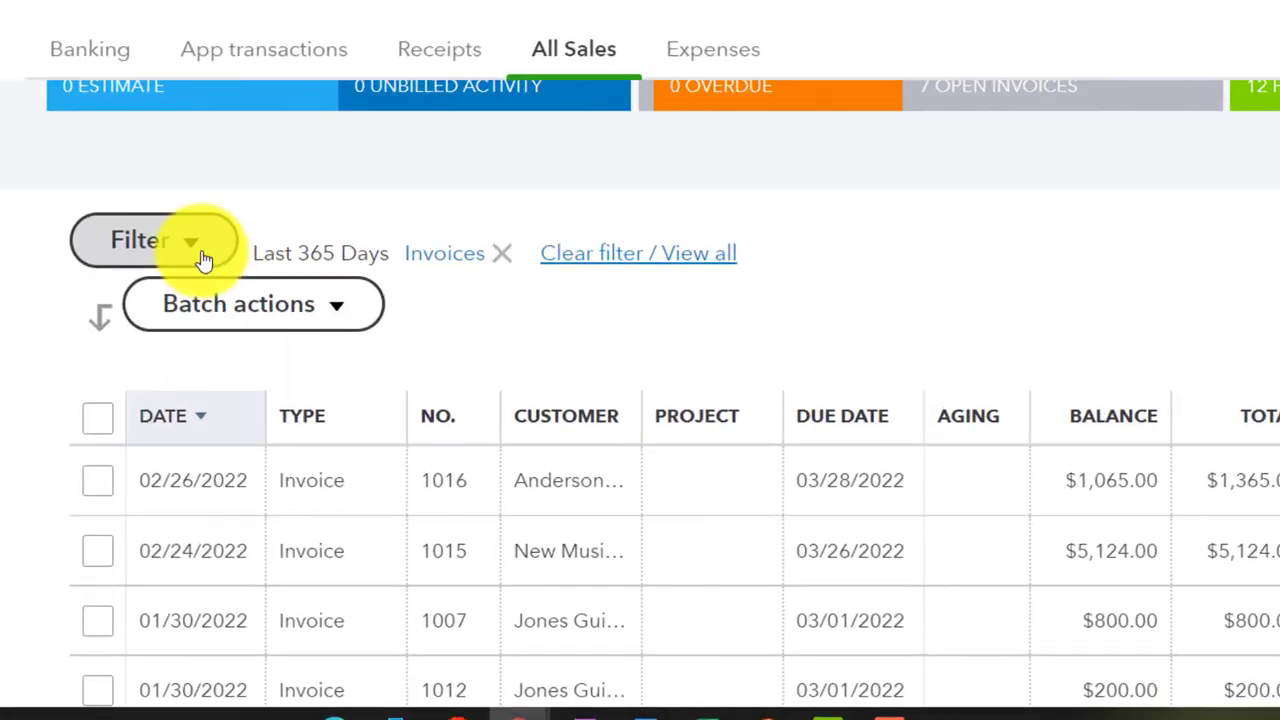
# - Filter the invoices of the last 365 days by the status Open and widen the customer column to show full names
pyautogui.click(125, 376)
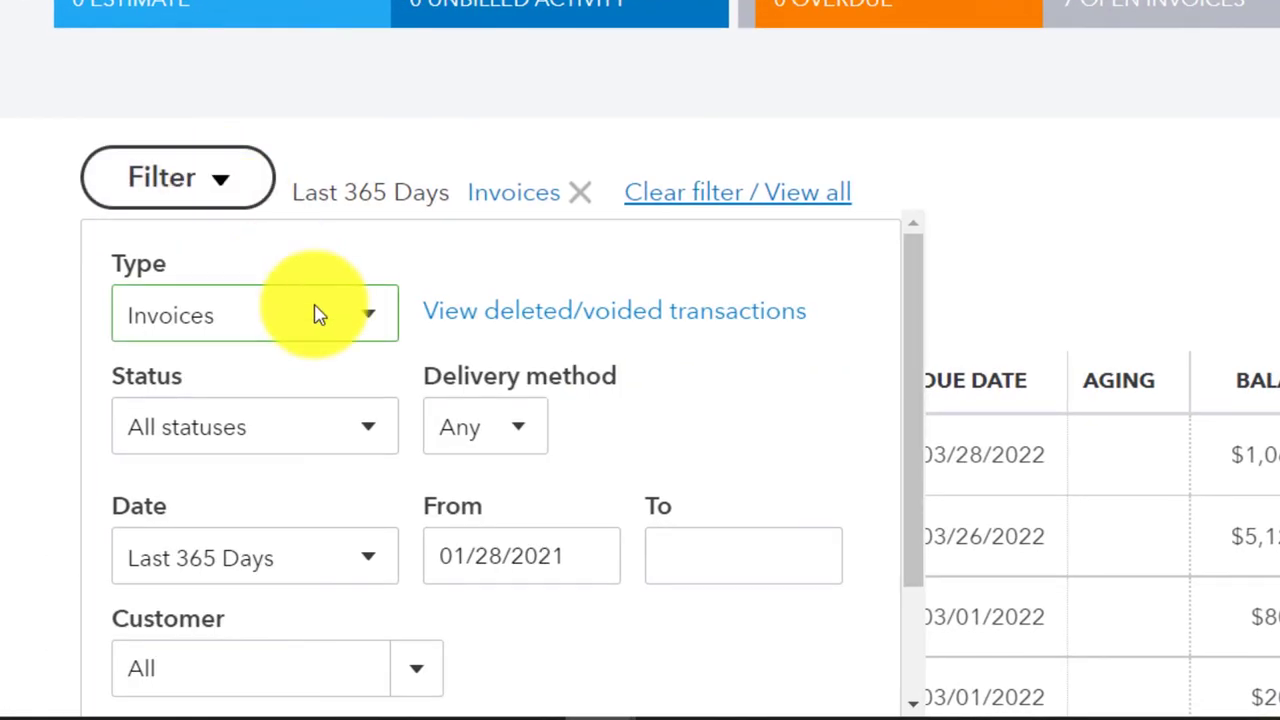
pyautogui.click(356, 430)
pyautogui.click(295, 553)
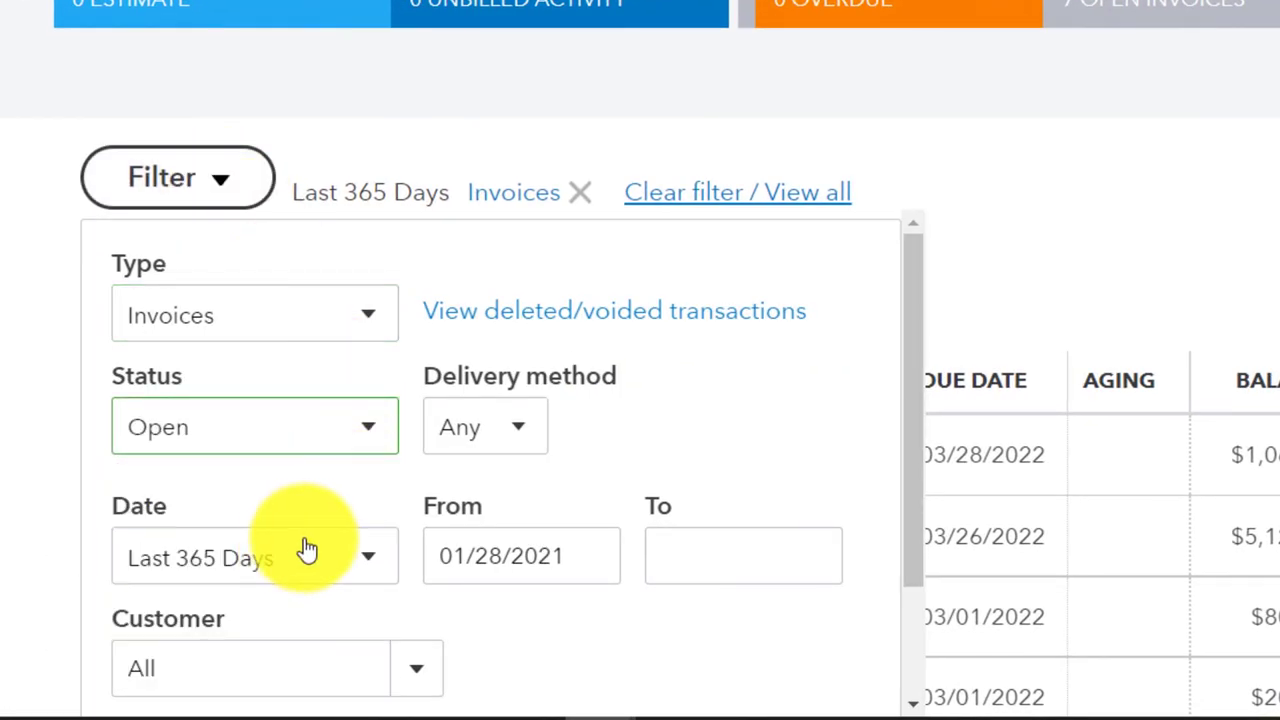
pyautogui.scroll(-2, 754, 534)
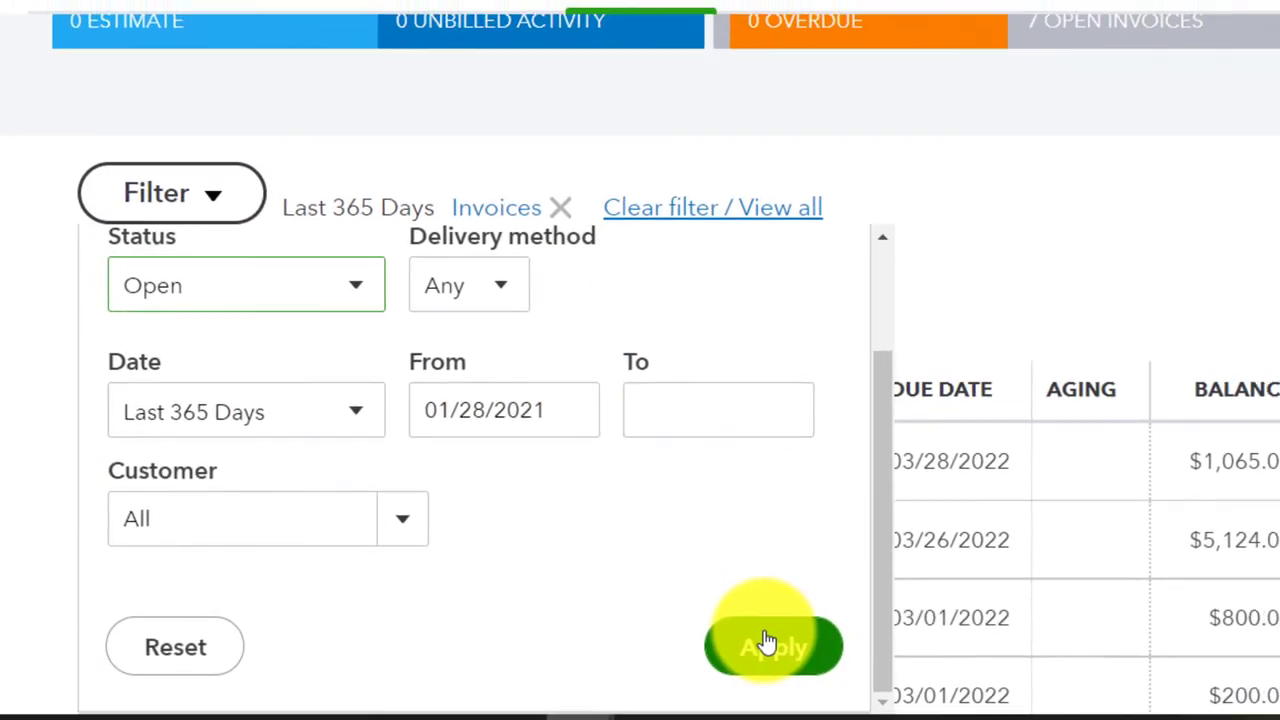
pyautogui.click(766, 641)
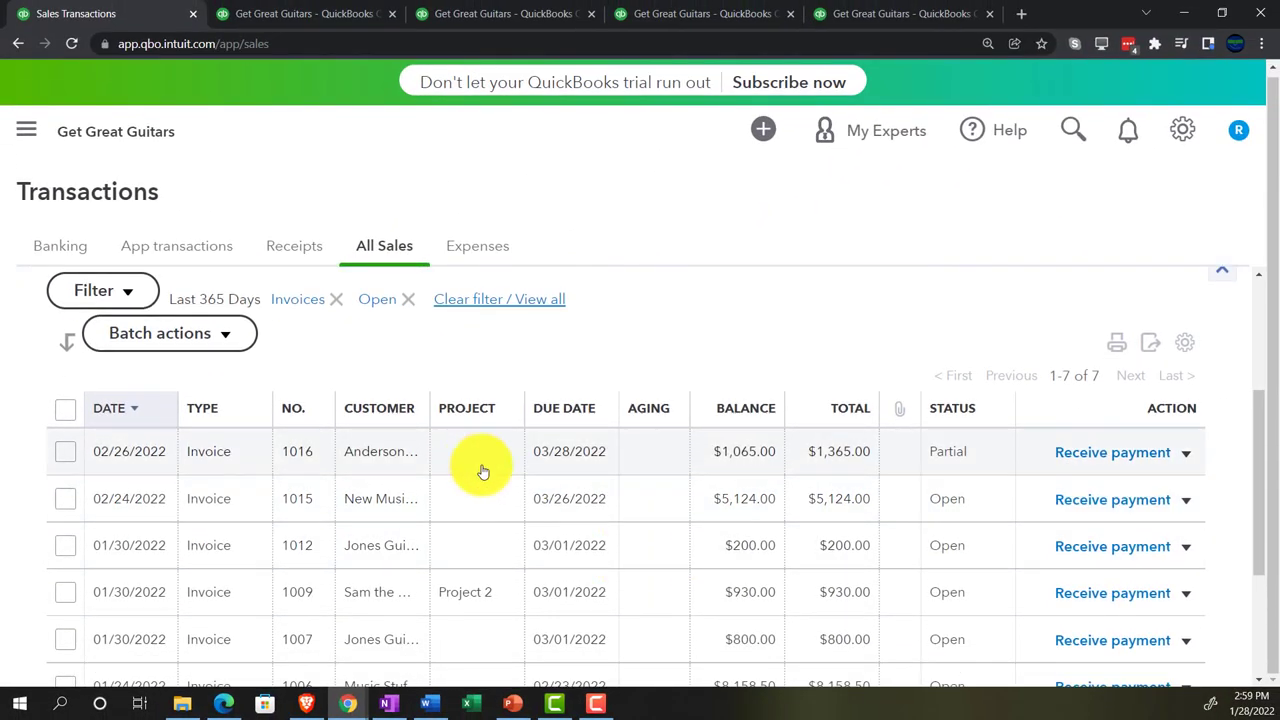
pyautogui.moveTo(430, 405); pyautogui.dragTo(486, 401)
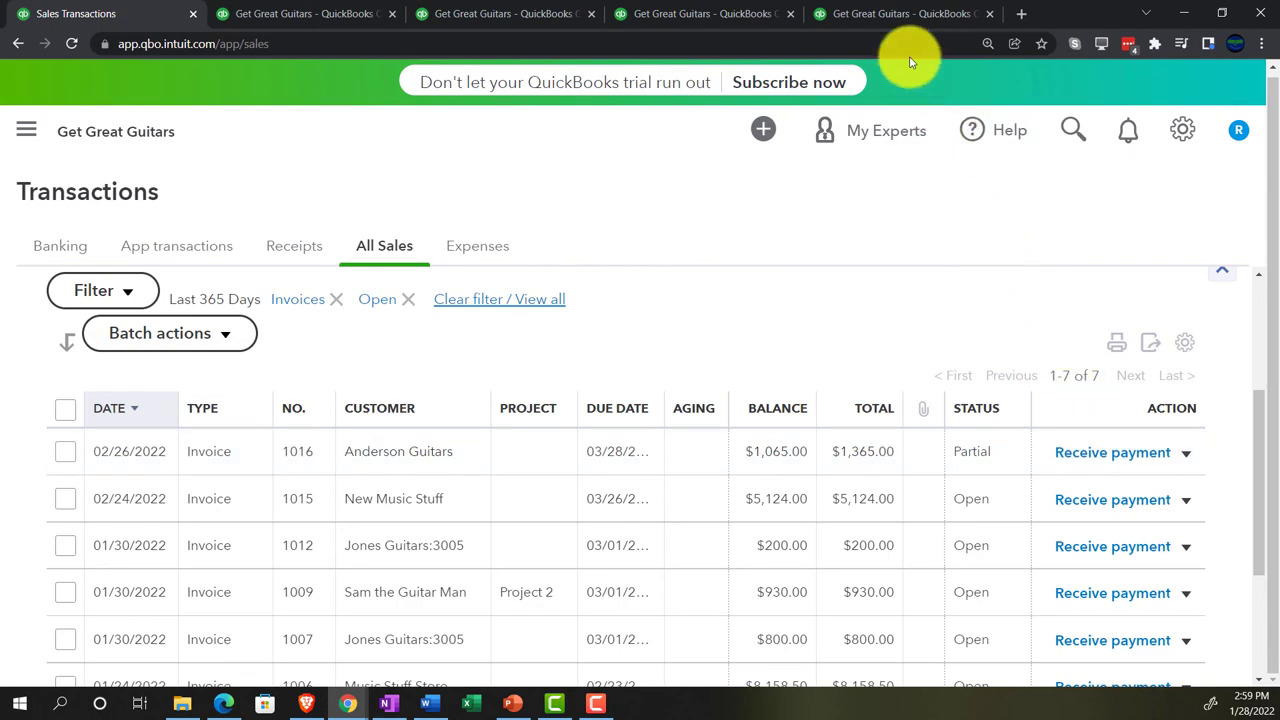
# - Go from the Customer Balance Detail report to the Reports list and collapse the navigation pane
pyautogui.click(877, 15)
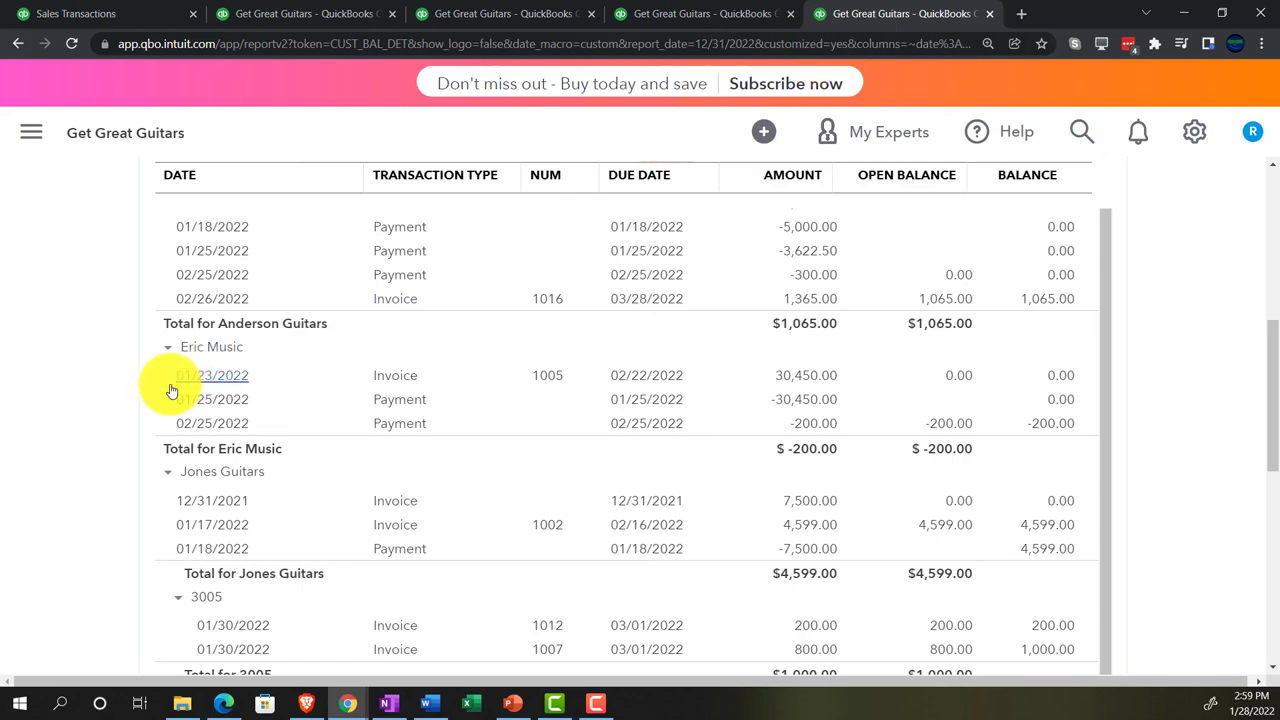
pyautogui.scroll(5, 80, 420)
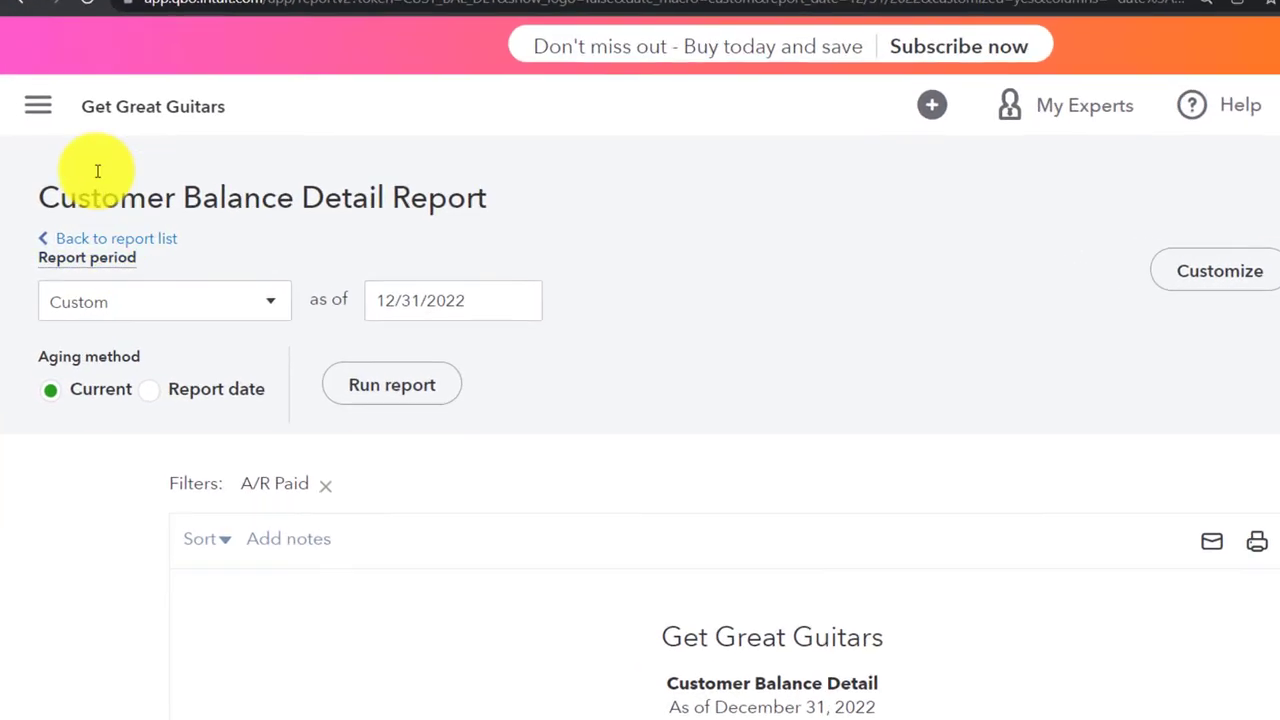
pyautogui.click(31, 132)
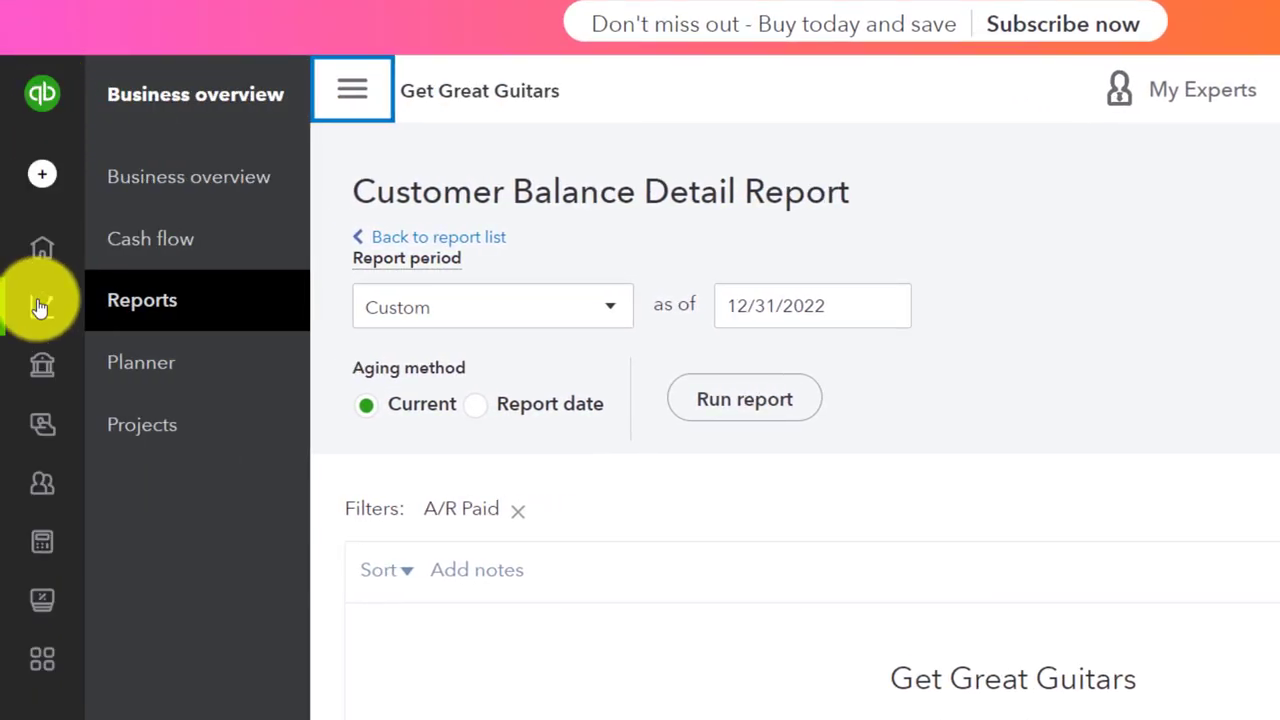
pyautogui.click(84, 312)
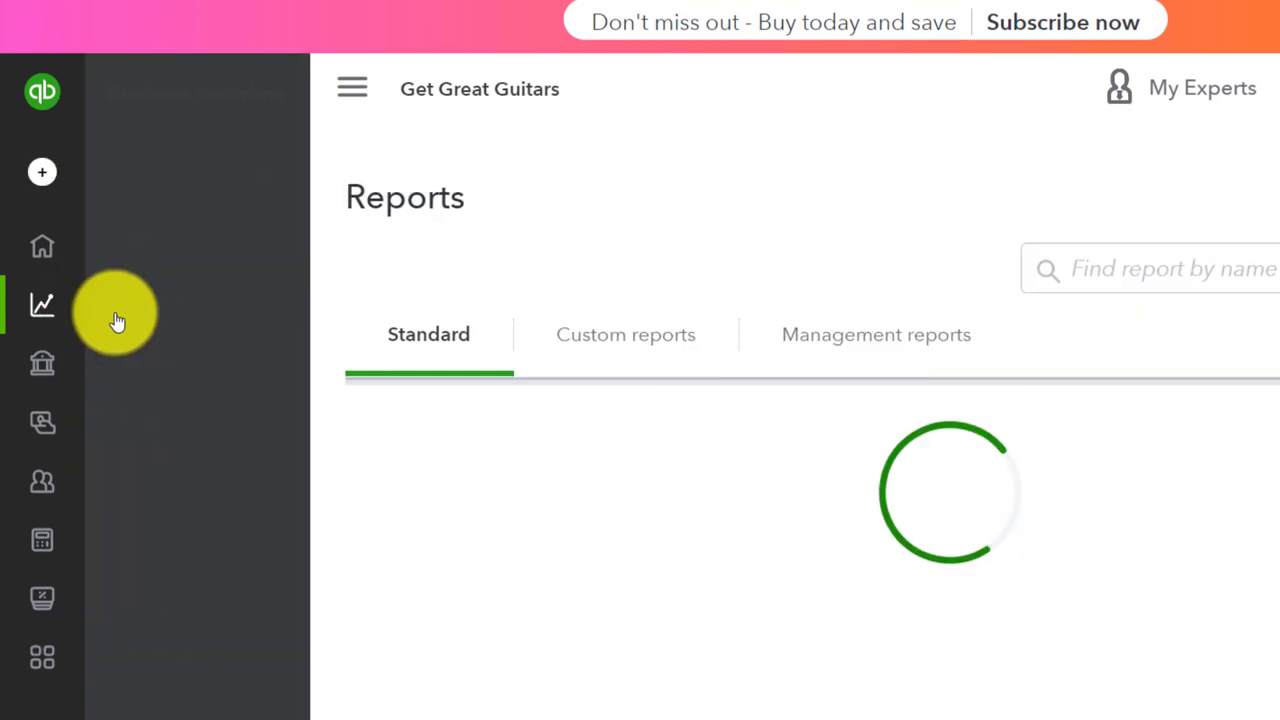
pyautogui.click(334, 100)
# - Search the reports for "trial" and open the standard Trial Balance report
pyautogui.click(955, 268)
pyautogui.write('trai')
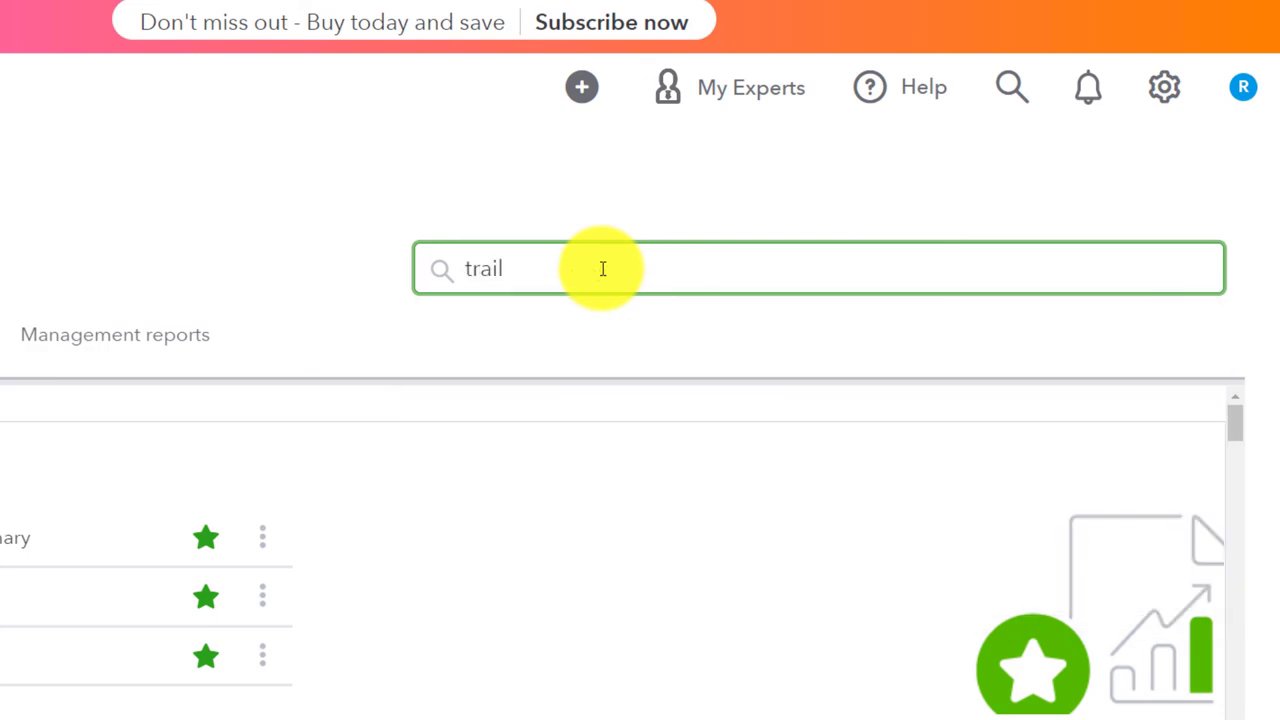
pyautogui.write('l')
pyautogui.press('BackSpace')
pyautogui.press('BackSpace')
pyautogui.press('BackSpace')
pyautogui.write('ial')
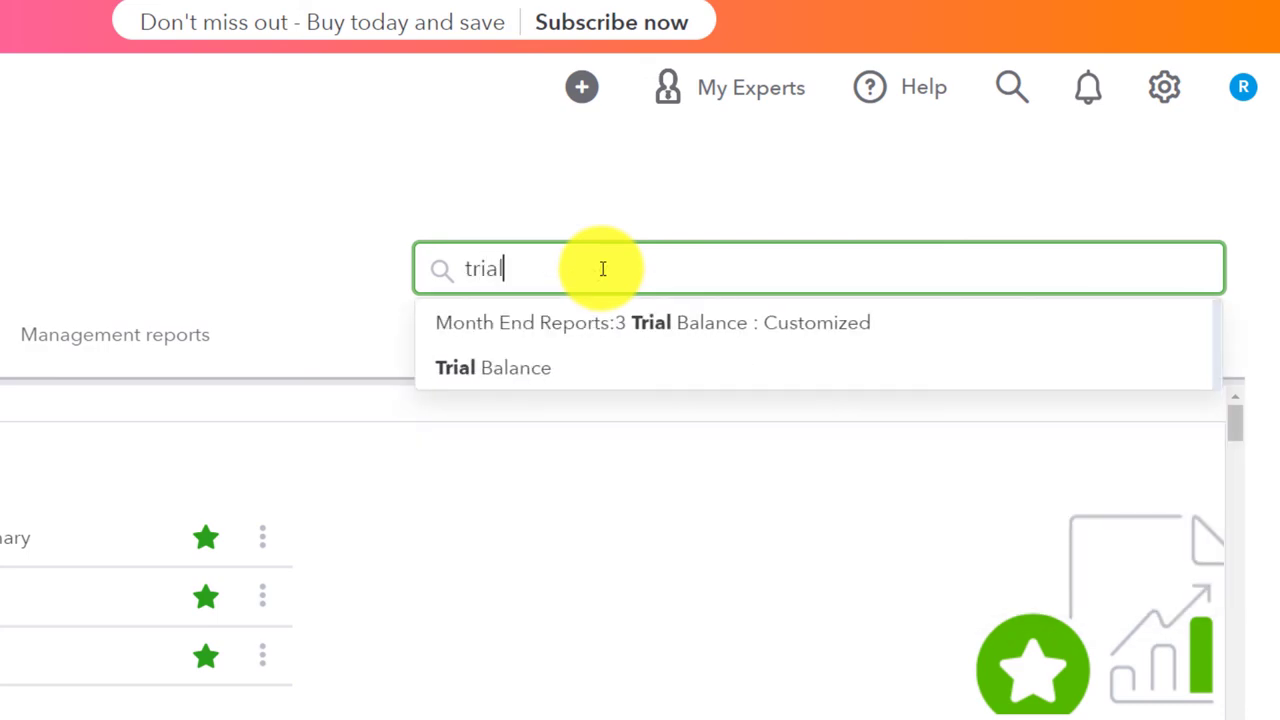
pyautogui.press('Down')
pyautogui.press('Down')
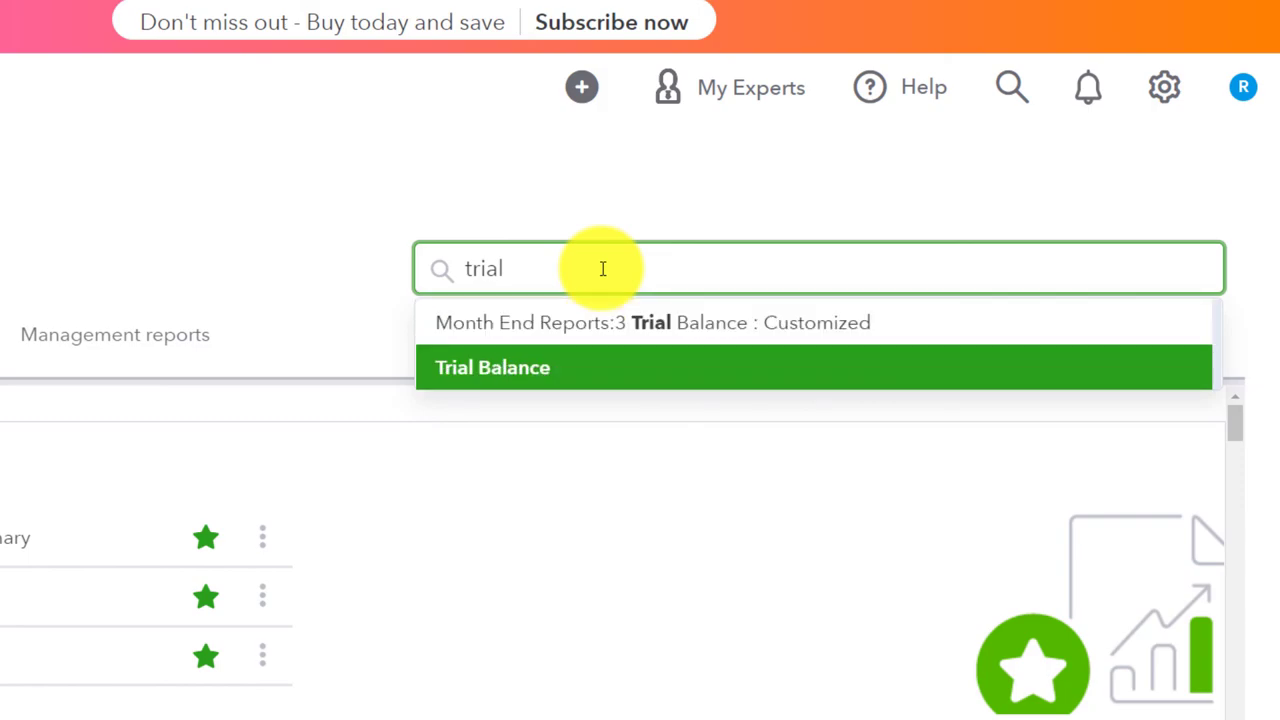
pyautogui.press('Return')
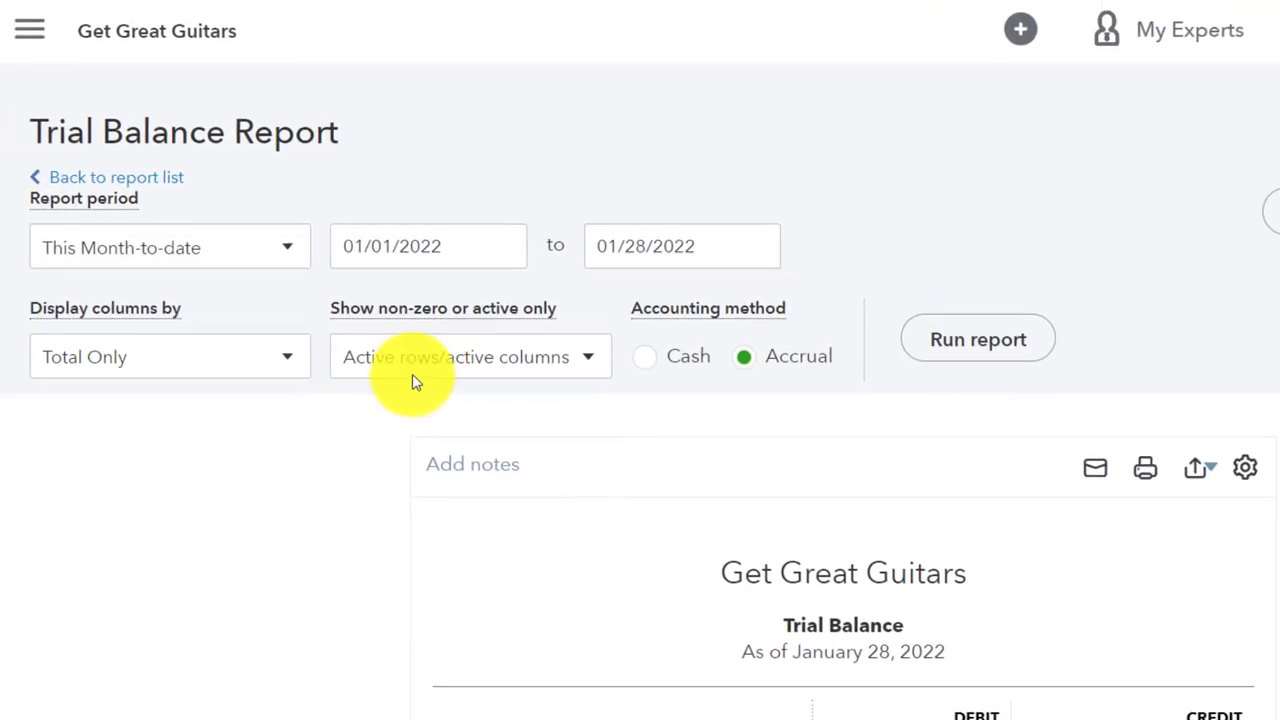
# - Set the Trial Balance period from 01/01/2022 to 12/31/2022 and run the report
pyautogui.click(459, 248)
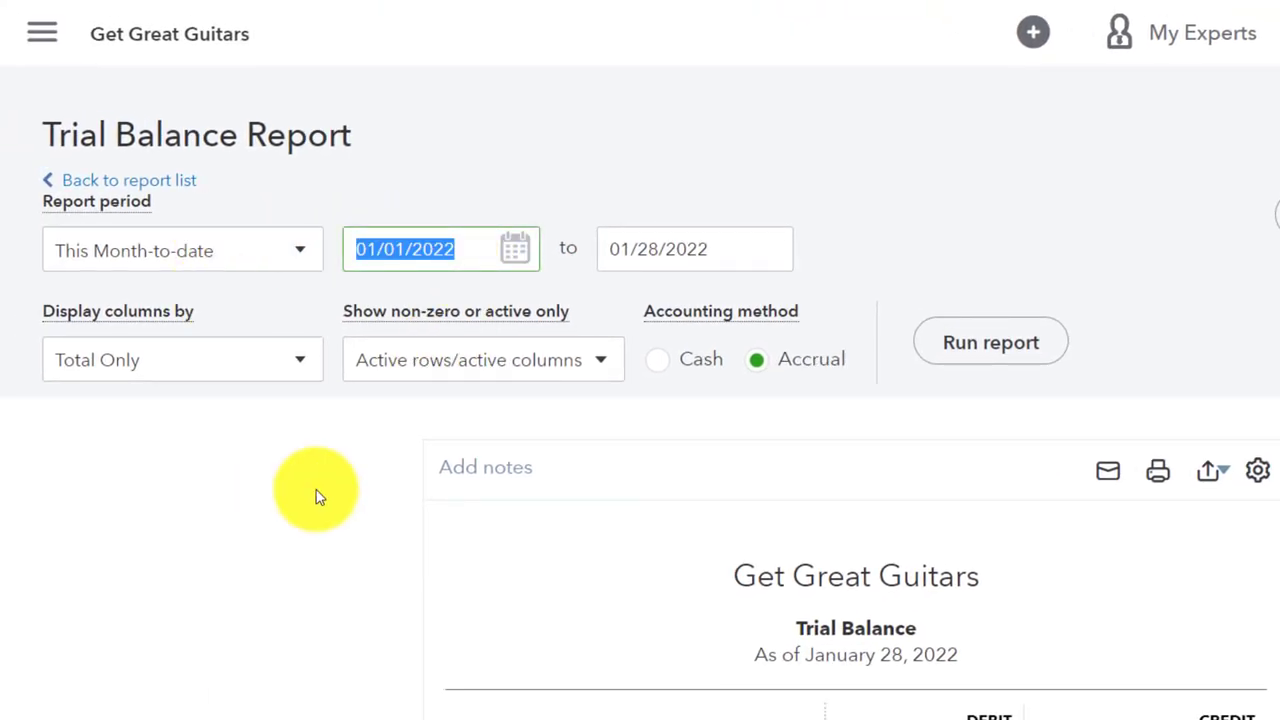
pyautogui.write('0')
pyautogui.press('Tab')
pyautogui.write('1')
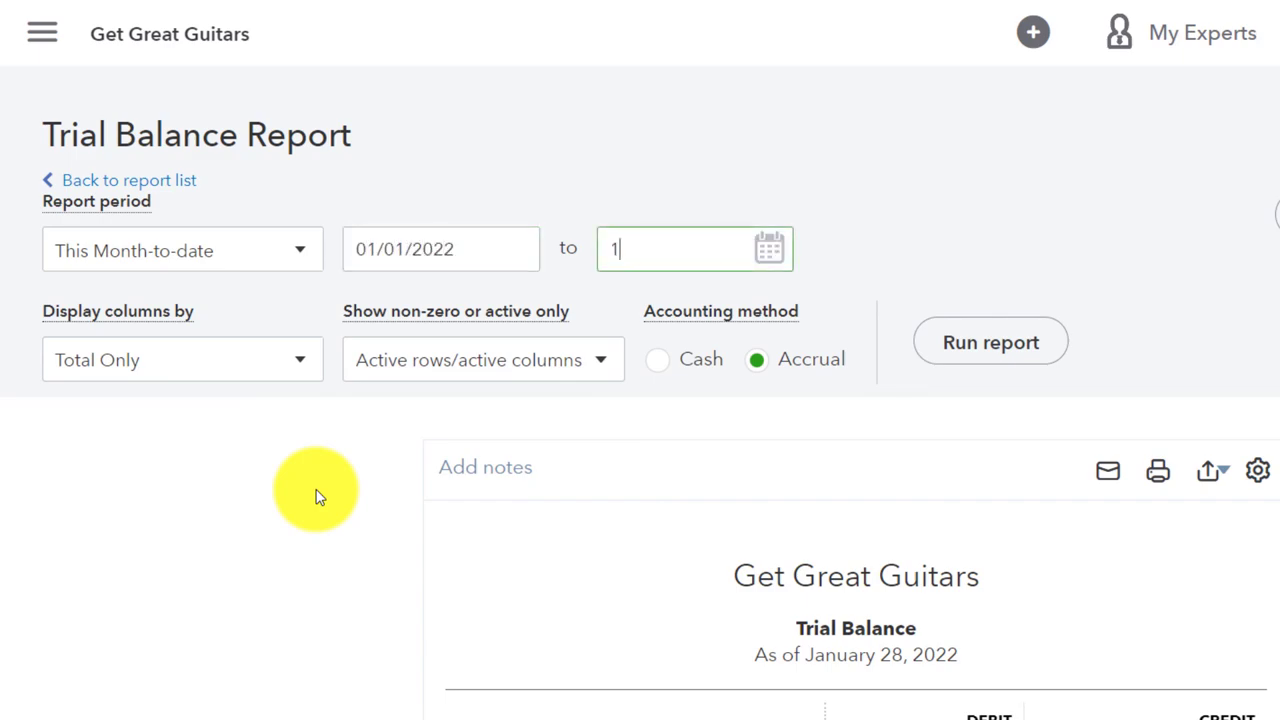
pyautogui.write('2/31')
pyautogui.press('Tab')
pyautogui.click(962, 347)
# - Enlarge the Trial Balance and look through all account balances from Cash down to the debit and credit totals
pyautogui.scroll(-3, 451, 546)
pyautogui.hotkey('ctrl', '+')
pyautogui.hotkey('ctrl', '+')
pyautogui.hotkey('ctrl', '+')
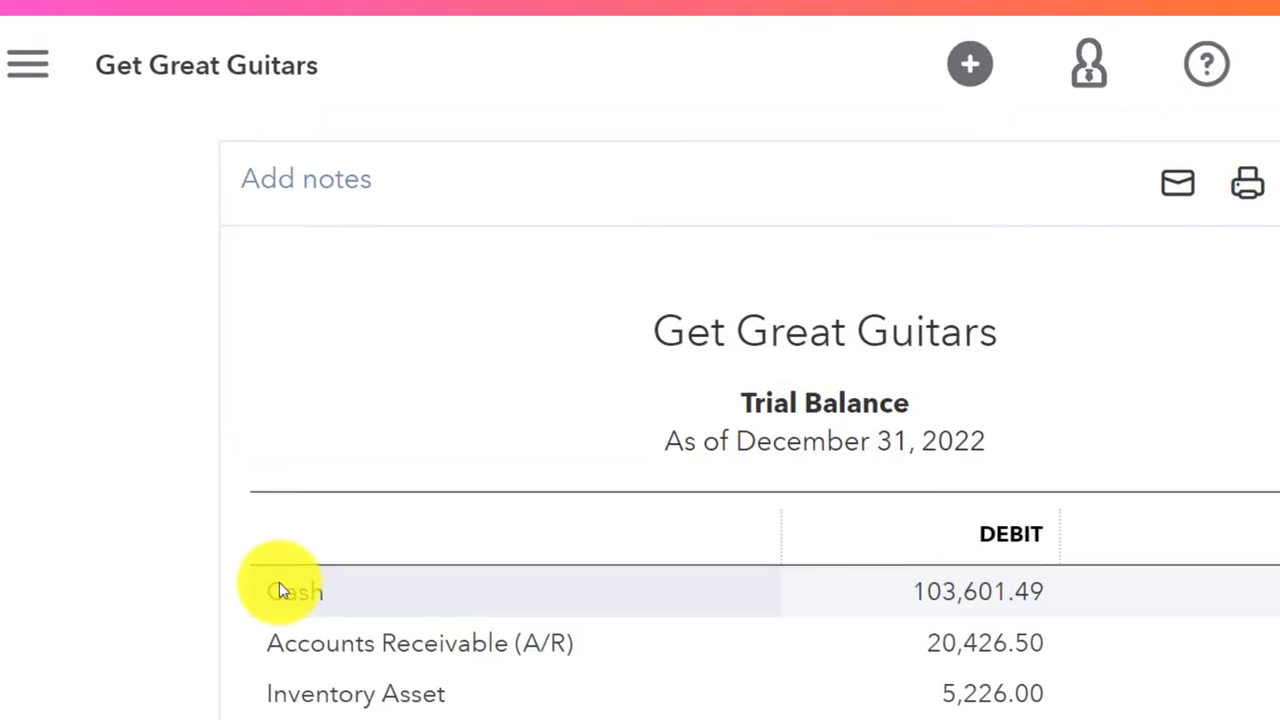
pyautogui.scroll(-1, 42, 540)
pyautogui.scroll(-3, 12, 530)
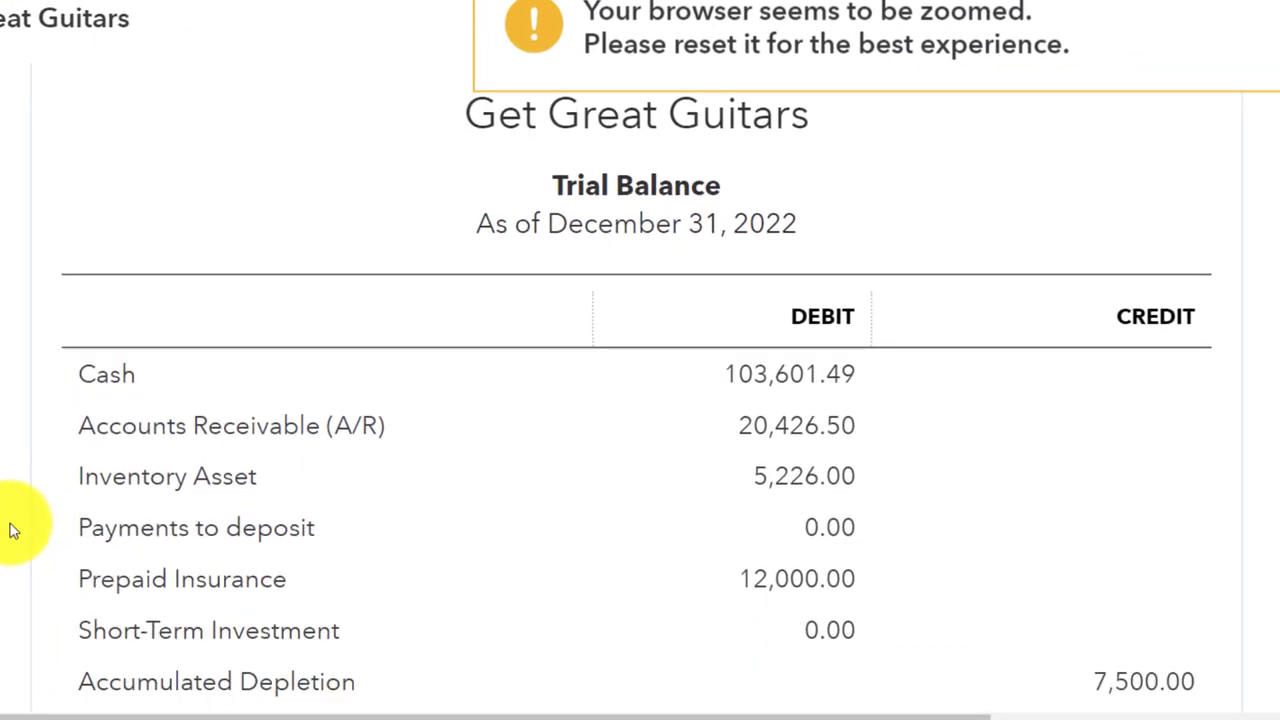
pyautogui.scroll(-2, 12, 530)
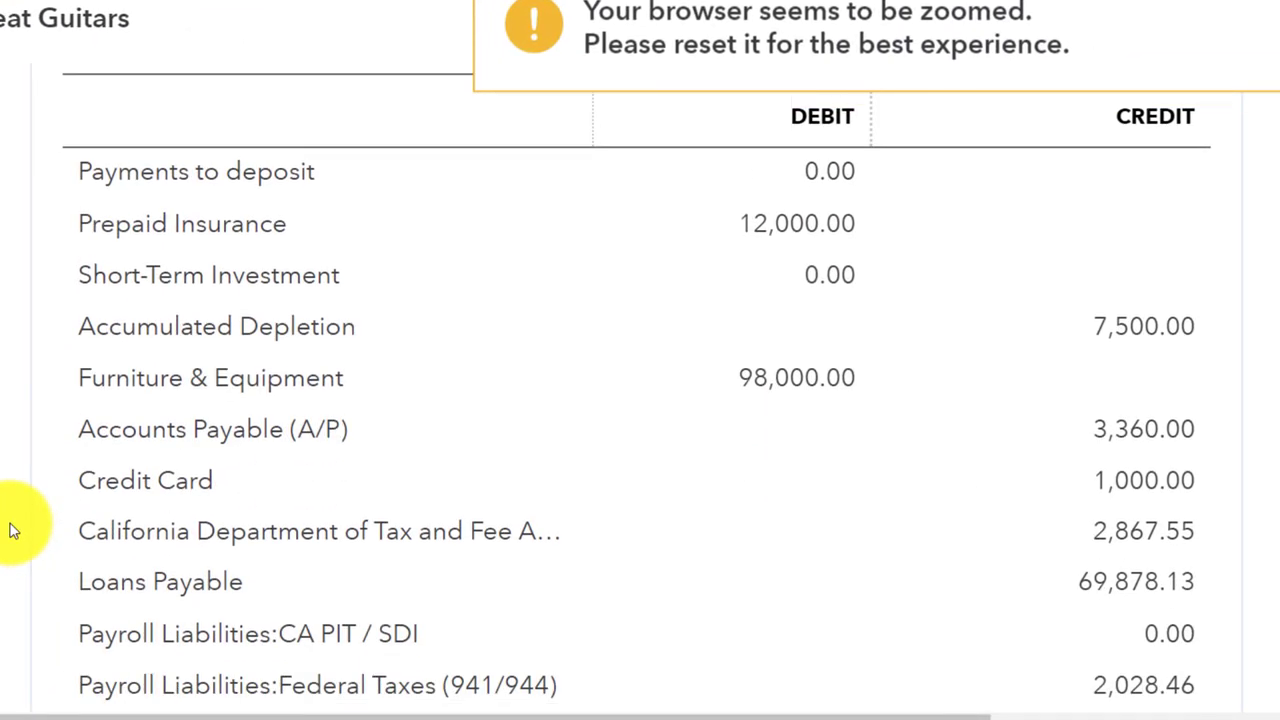
pyautogui.scroll(-2, 12, 530)
pyautogui.scroll(-2, 12, 530)
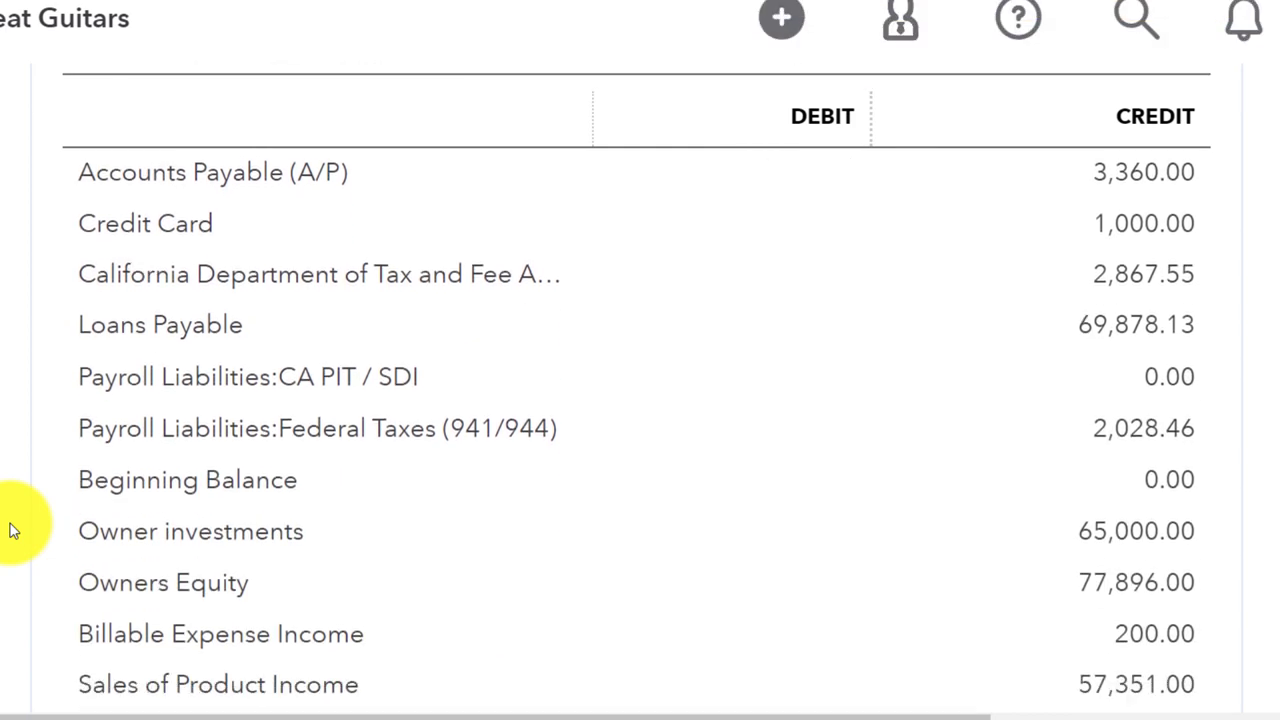
pyautogui.scroll(-2, 12, 530)
pyautogui.scroll(-2, 12, 530)
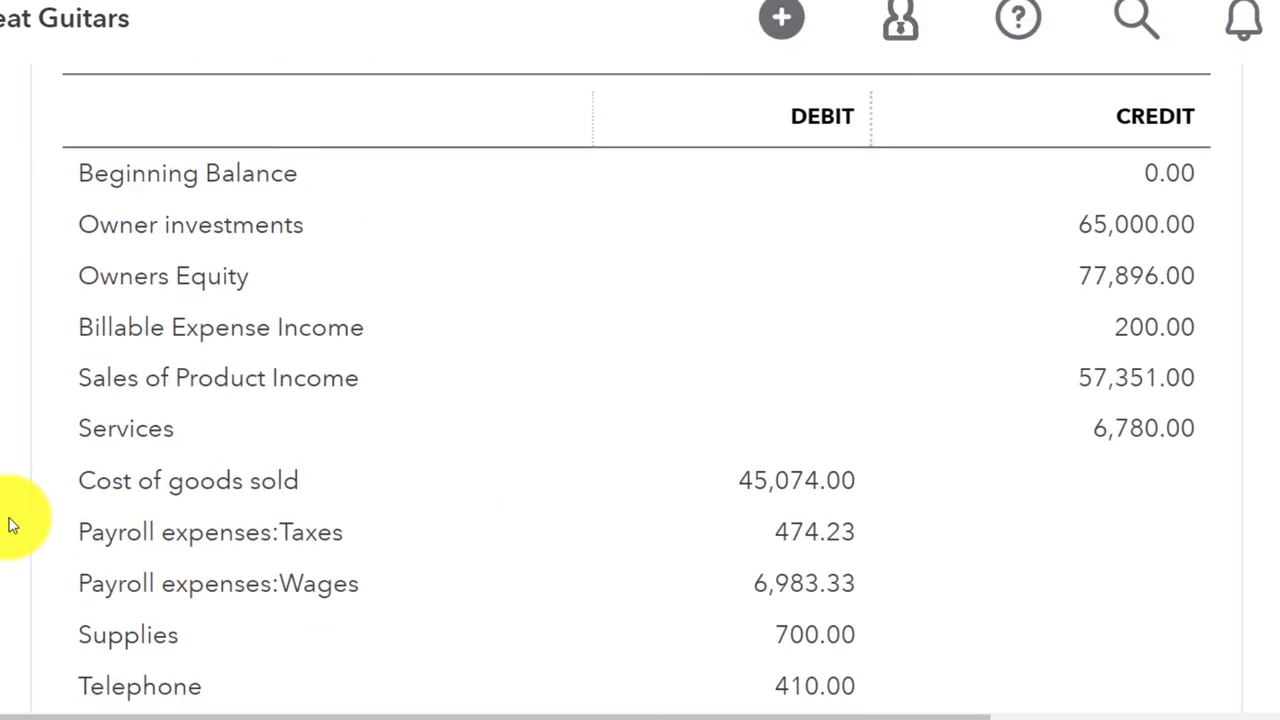
pyautogui.scroll(-1, 12, 525)
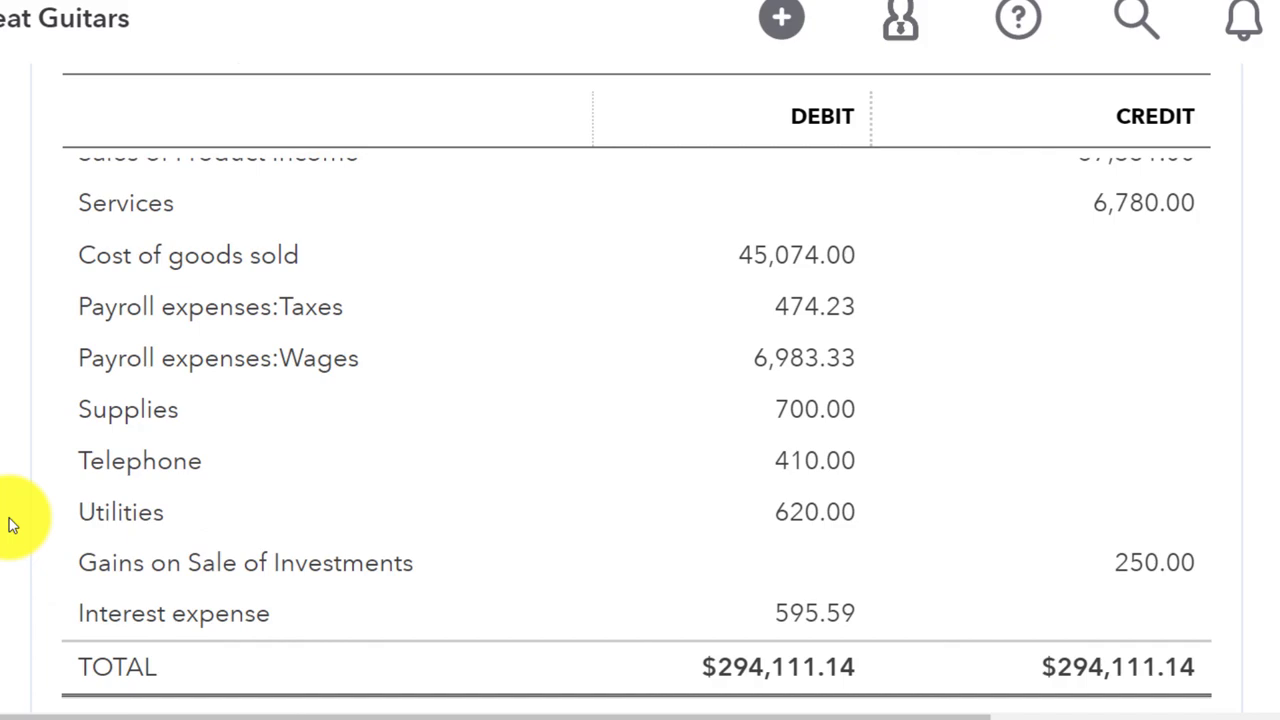